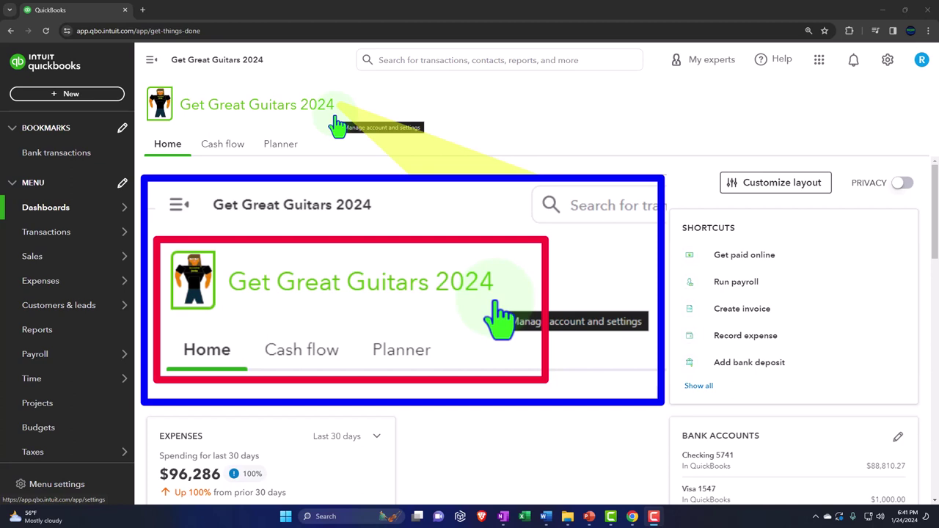
Open the favorite Balance Sheet, Profit and Loss and Trial Balance reports, each in its own new browser tab
left_click(49, 332)
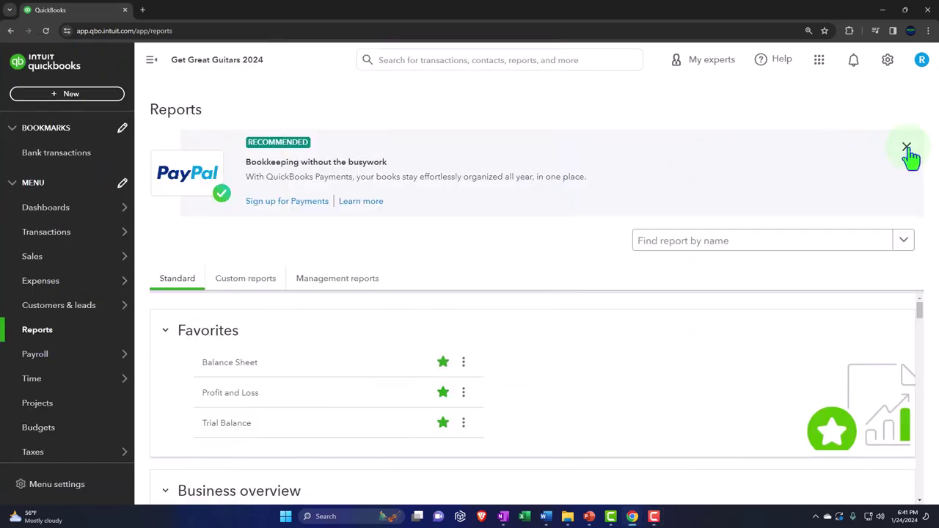
left_click(907, 149)
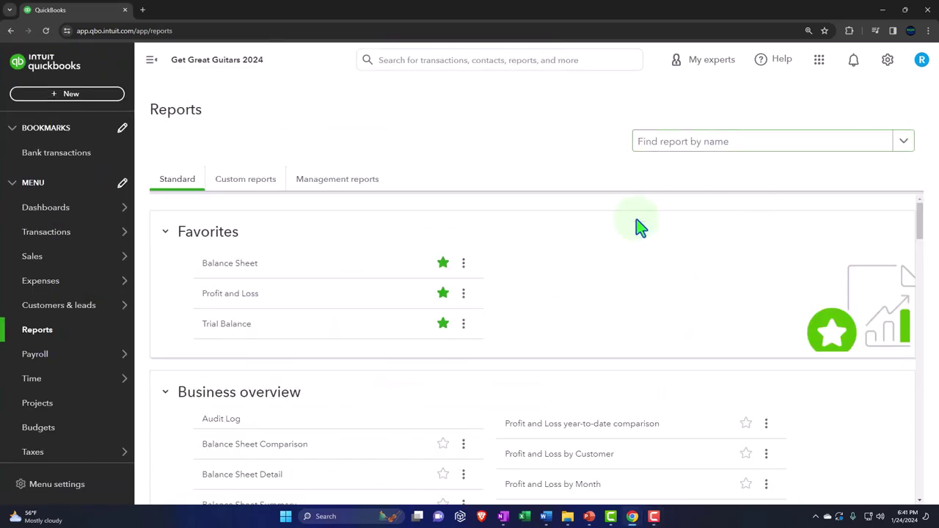
right_click(235, 270)
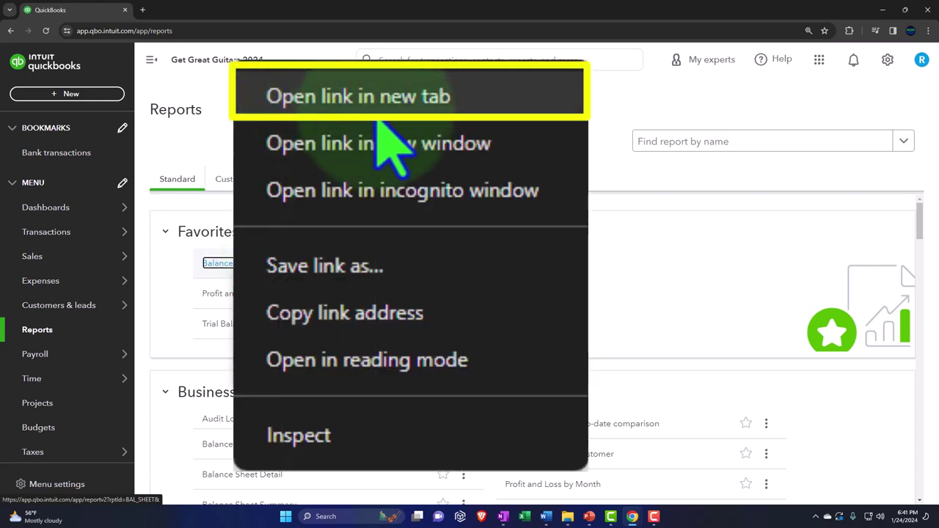
left_click(261, 281)
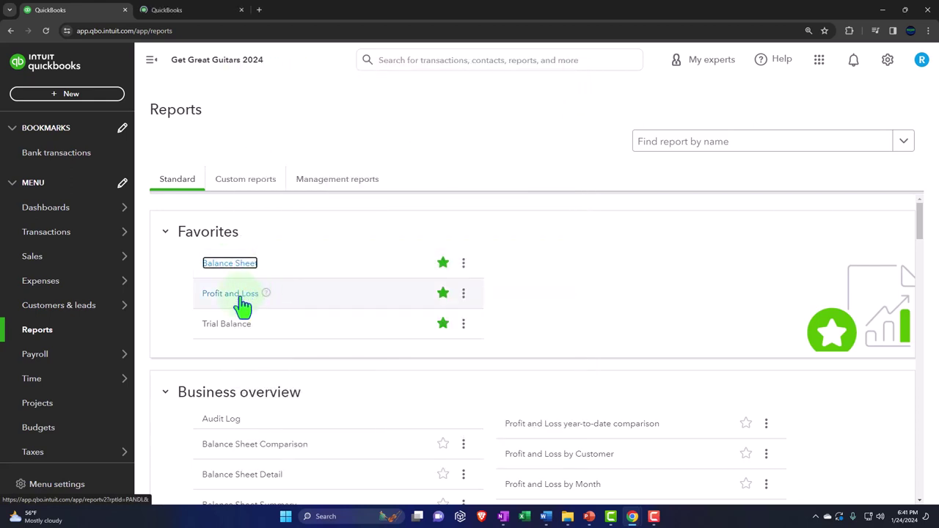
right_click(242, 301)
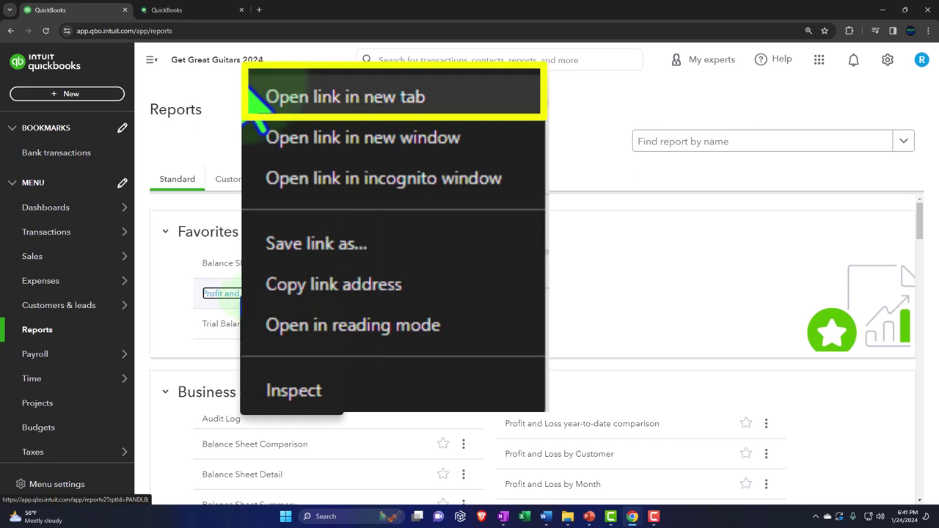
left_click(302, 310)
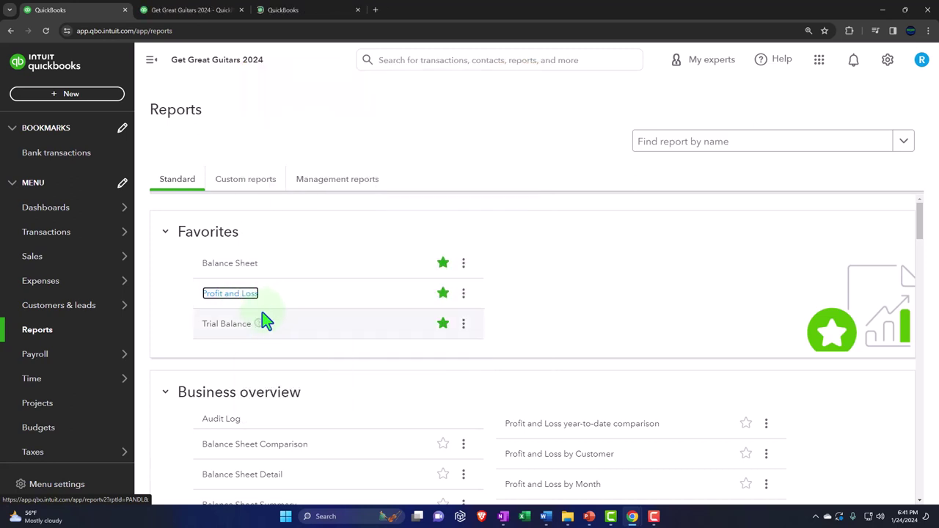
right_click(241, 330)
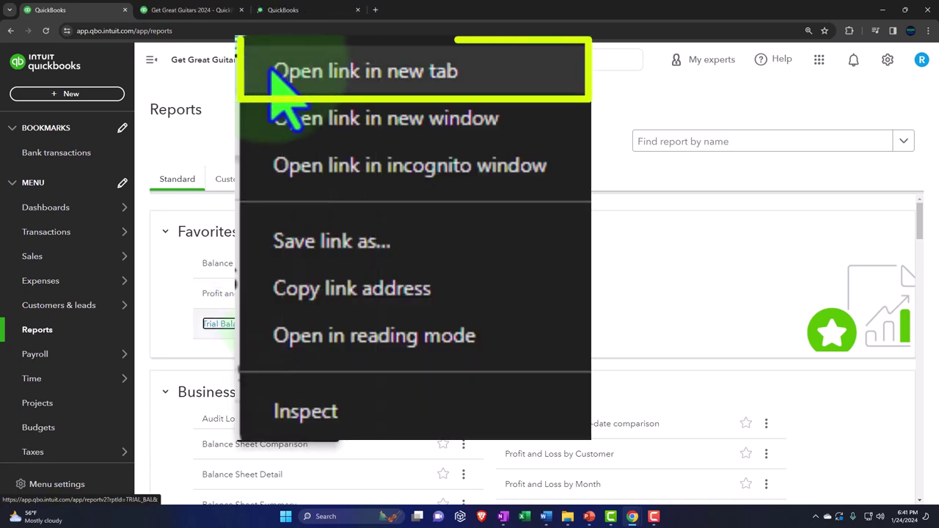
left_click(263, 340)
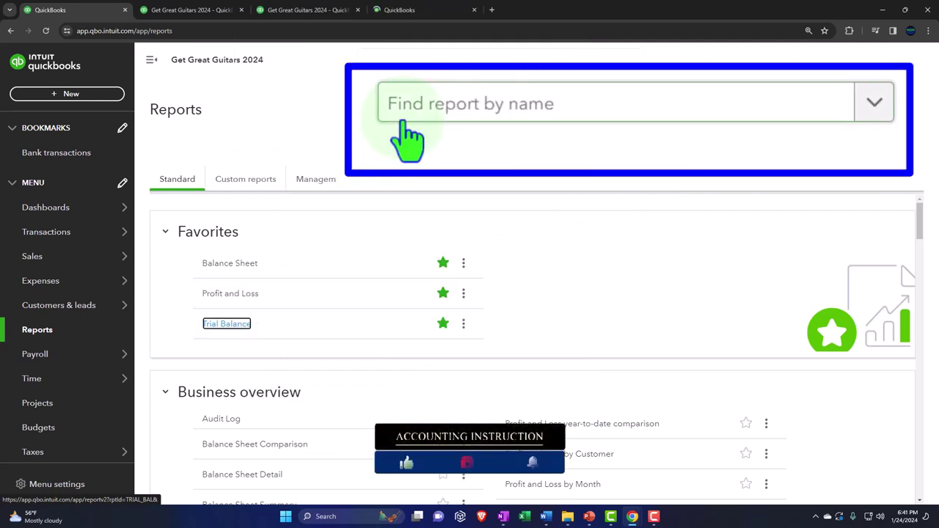
In the Balance Sheet tab, collapse the navigation and run the report for 01/01/2024 to 01/31/2024
left_click(200, 15)
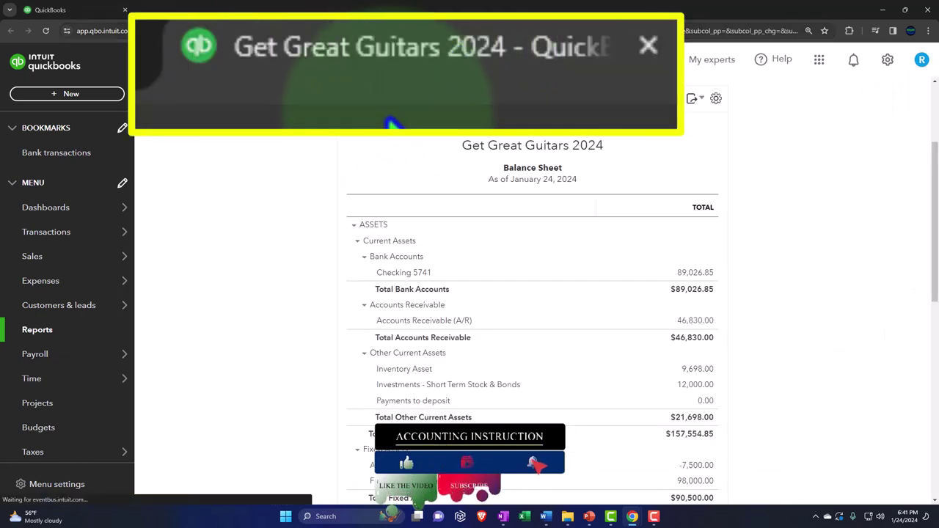
left_click(150, 65)
scroll(118, 205, "up", 3)
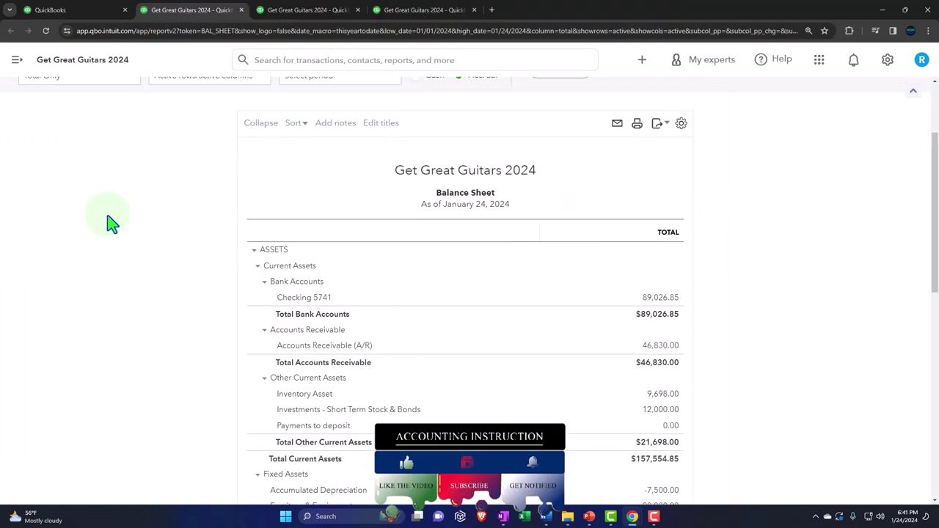
left_click(269, 126)
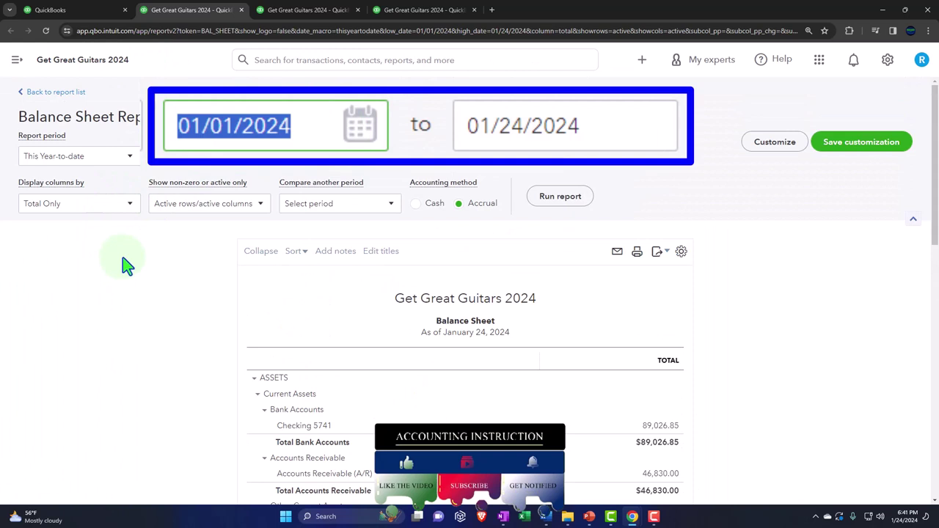
type("010124")
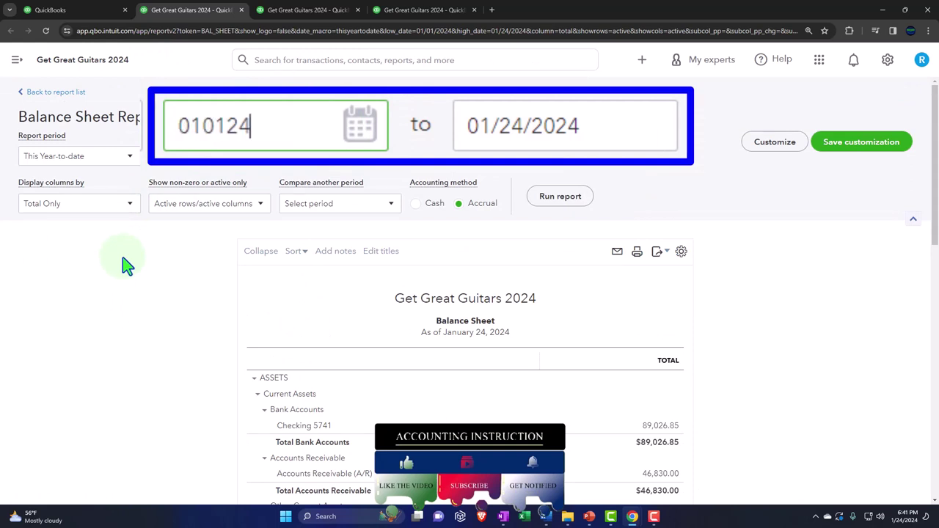
key("Tab")
type("013124")
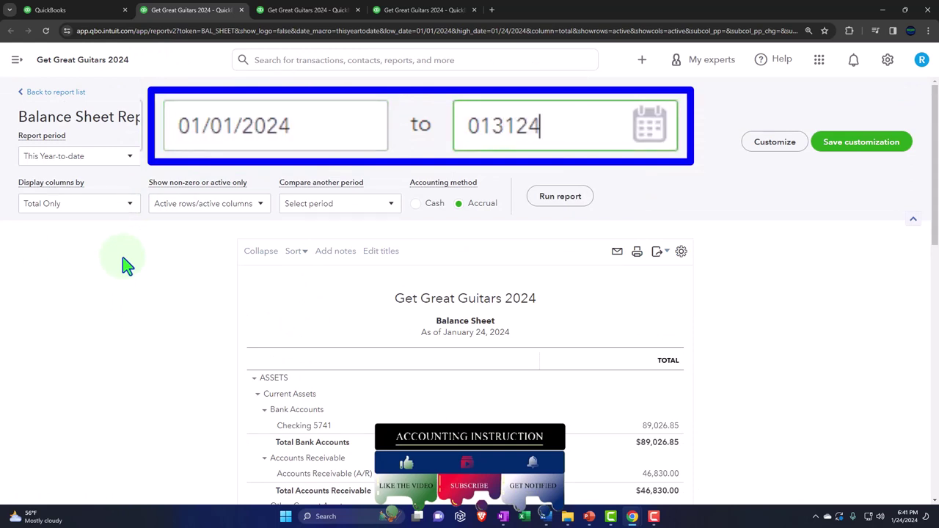
key("Tab")
left_click(560, 205)
scroll(560, 213, "down", 2)
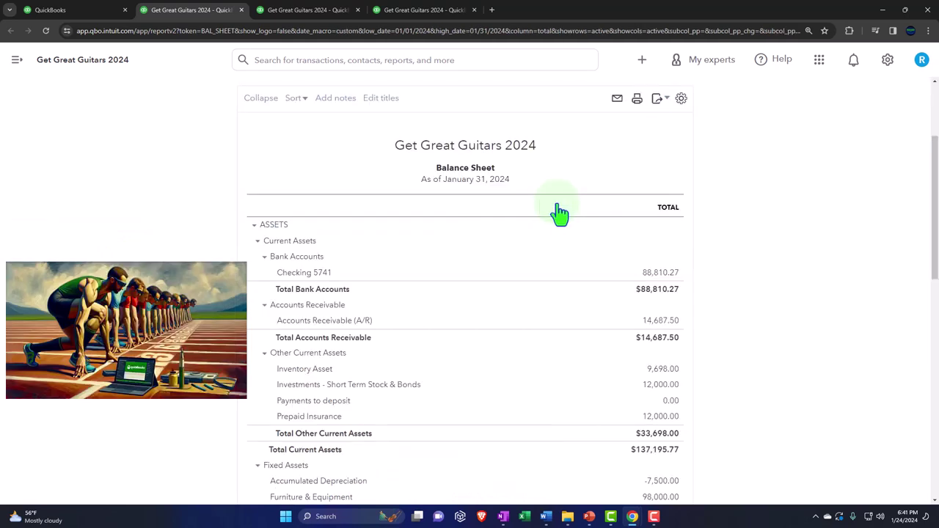
In the Profit and Loss tab, collapse the navigation and run the report for 01/01/2024 to 01/31/2024
left_click(316, 10)
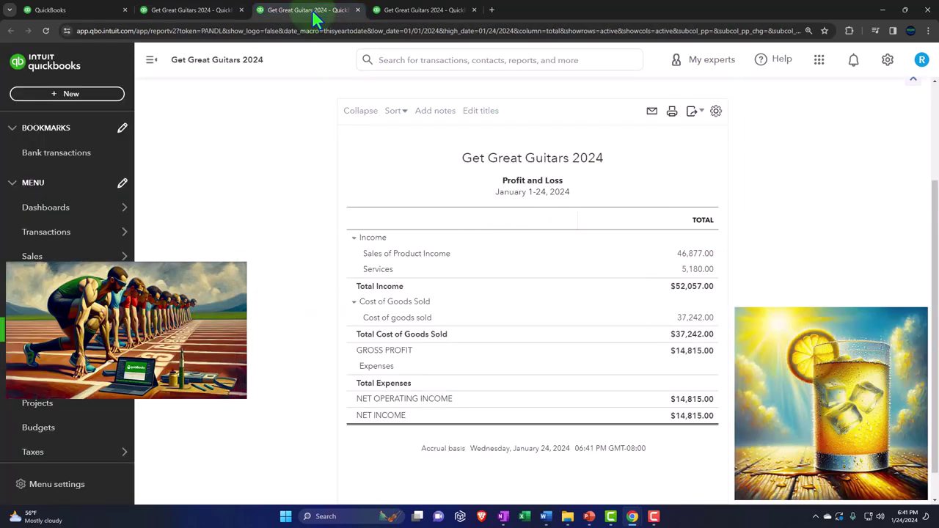
left_click(151, 61)
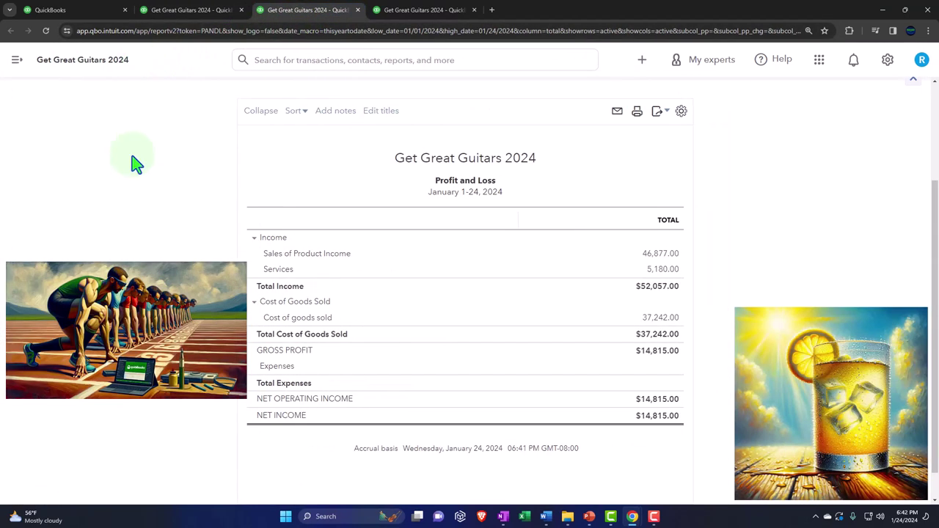
scroll(147, 176, "up", 2)
left_click(201, 154)
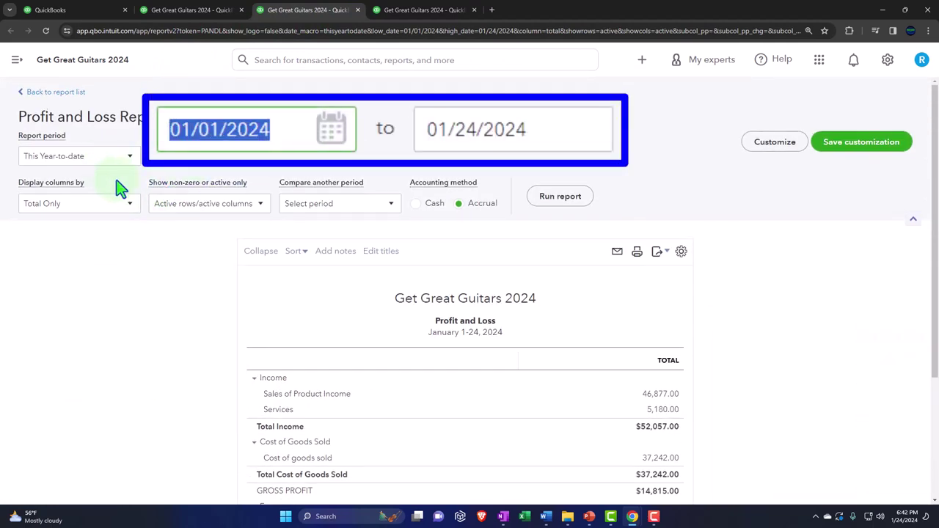
type("010124")
key("Tab")
type("012")
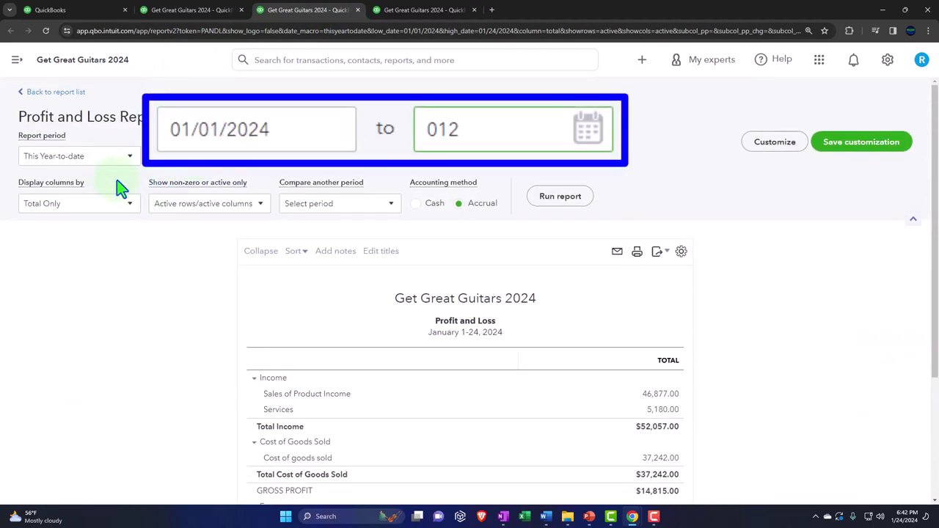
key("BackSpace")
type("3124")
key("Tab")
left_click(560, 197)
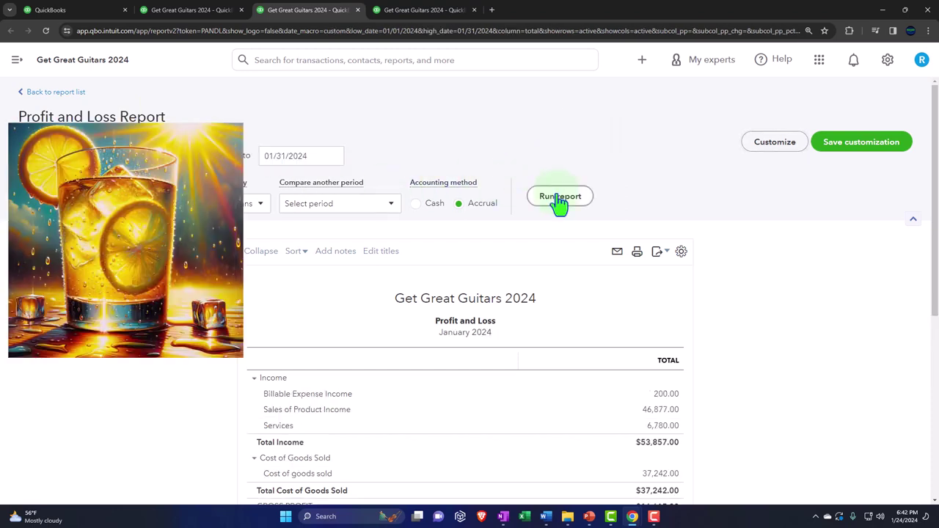
scroll(559, 204, "down", 2)
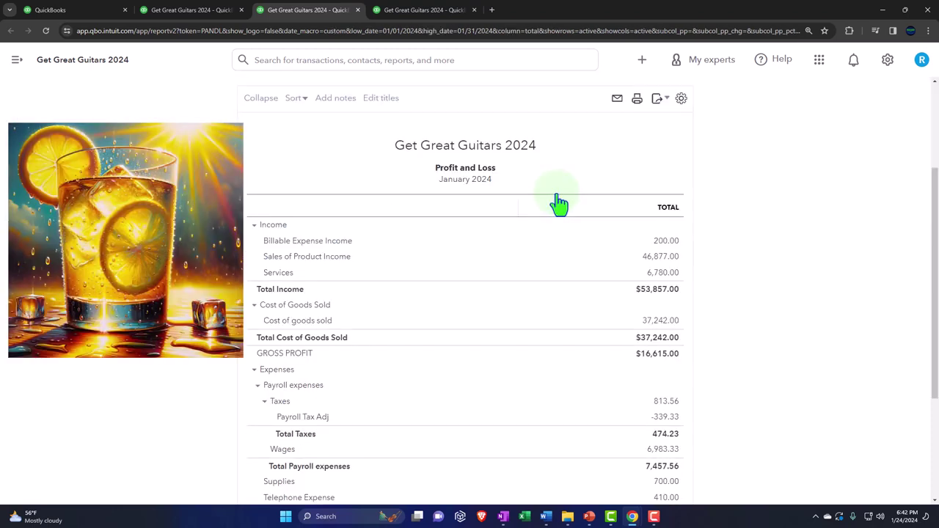
In the Trial Balance tab, collapse the navigation and run the report for 01/01/2024 to 01/31/2024
left_click(430, 10)
left_click(151, 60)
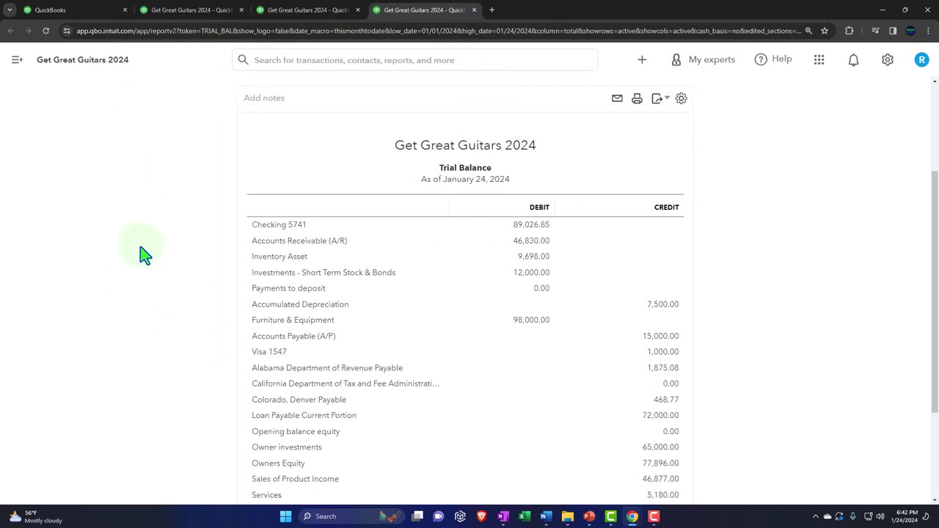
scroll(218, 182, "up", 3)
left_click(190, 155)
key("ctrl+a")
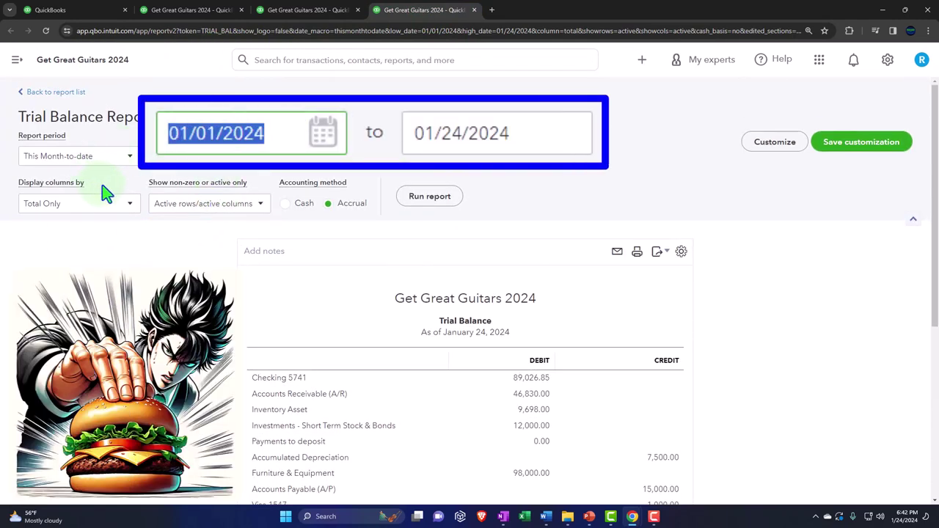
type("01/01/2024")
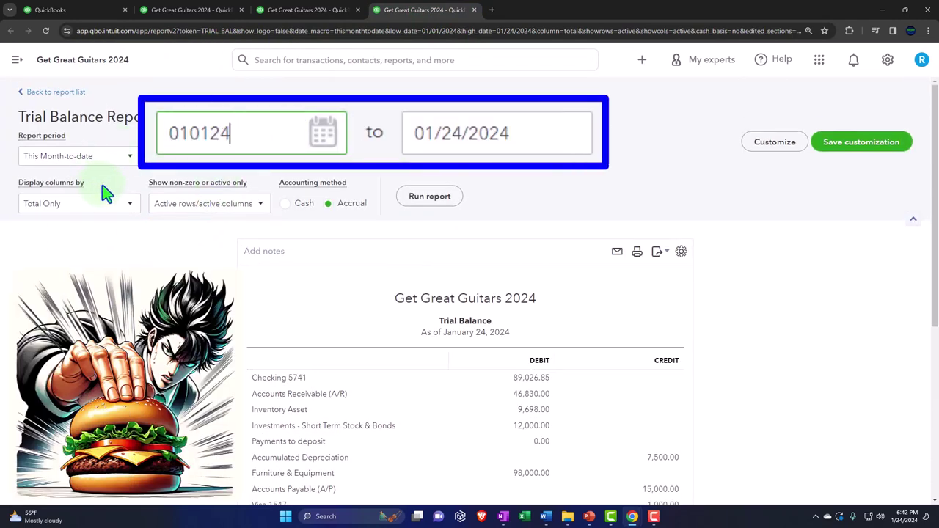
key("Tab")
type("01/31/2024")
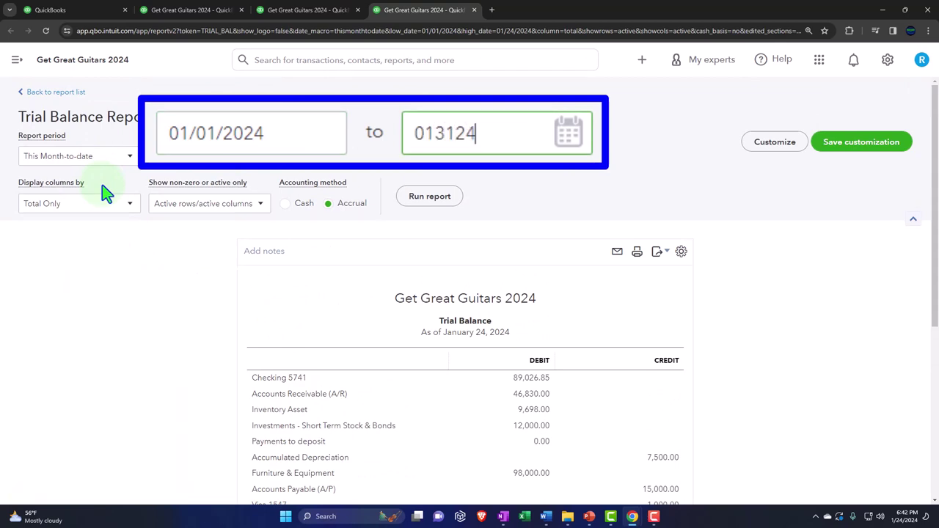
key("Tab")
left_click(430, 196)
scroll(425, 209, "down", 2)
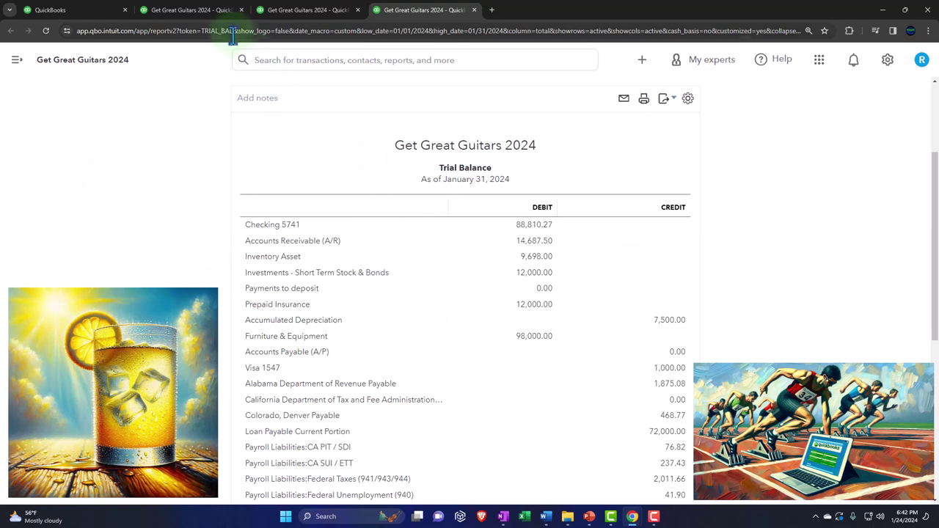
Return to the Balance Sheet, enlarge the page and examine its assets, liabilities and equity along with the report settings
left_click(214, 18)
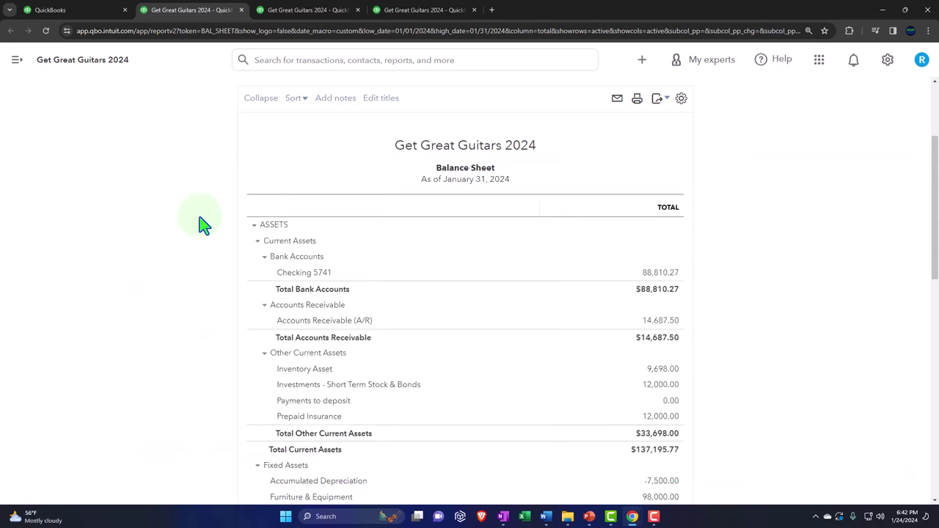
scroll(204, 225, "up", 2)
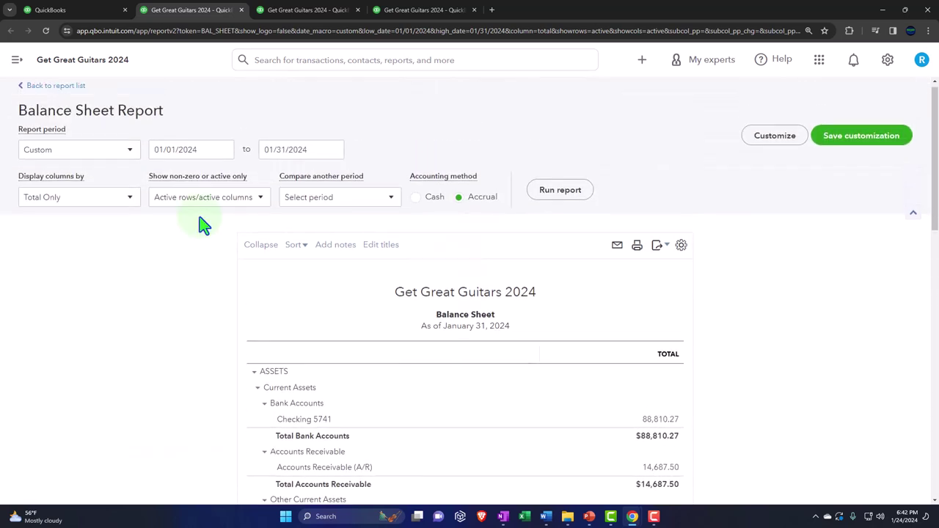
left_click(887, 59)
scroll(194, 263, "down", 2)
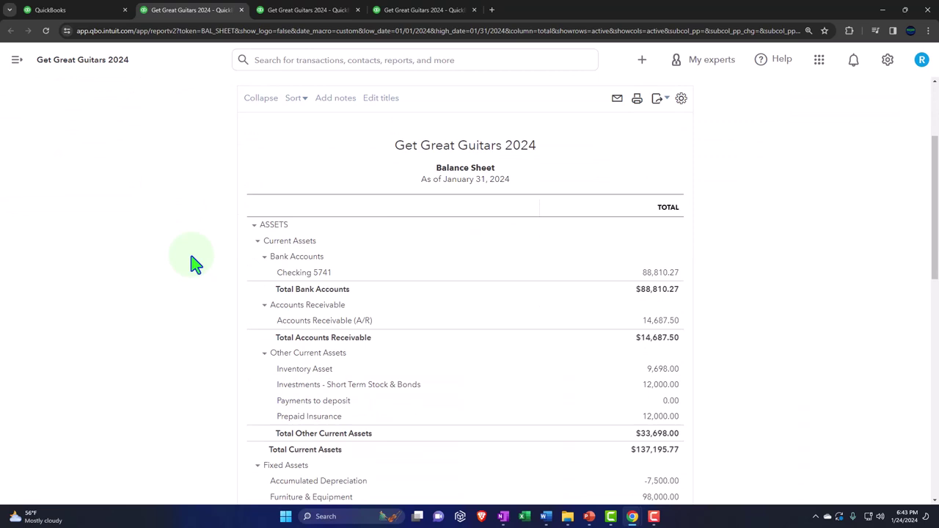
key("ctrl+plus")
key("ctrl+plus")
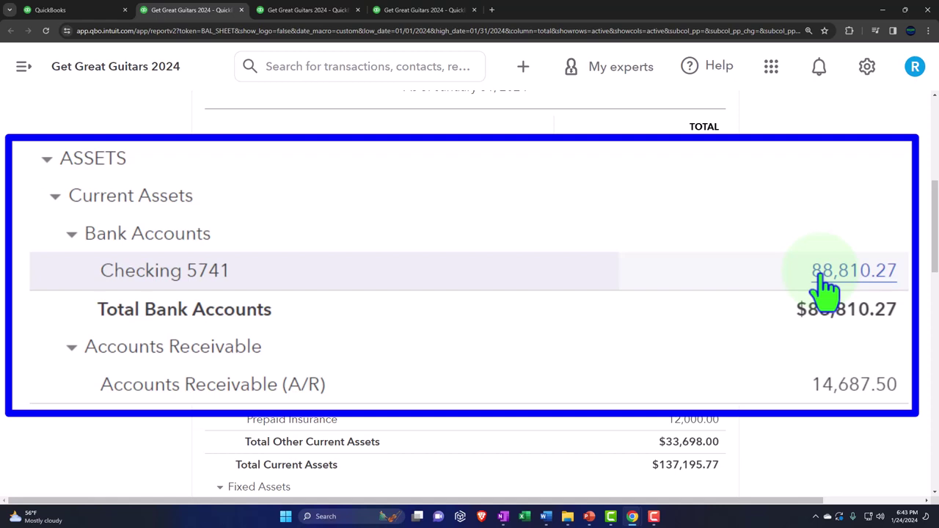
scroll(674, 242, "down", 4)
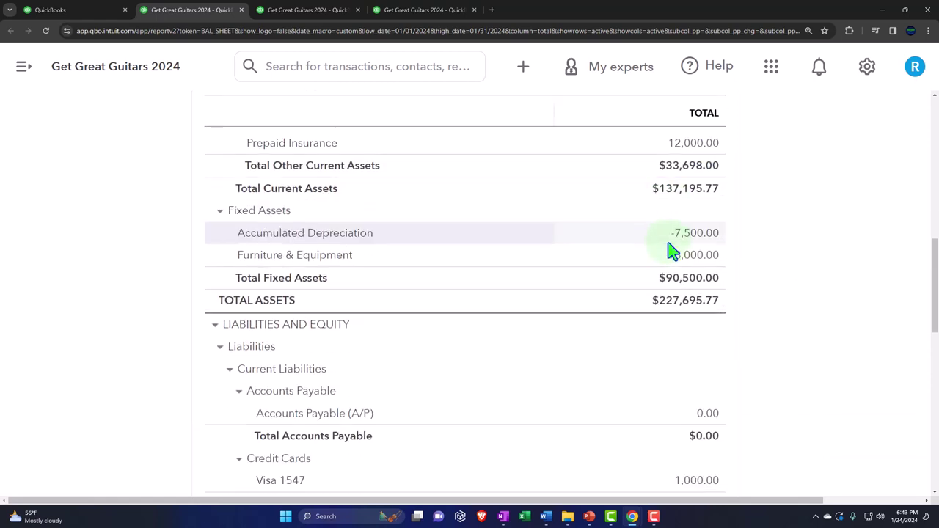
scroll(673, 250, "down", 7)
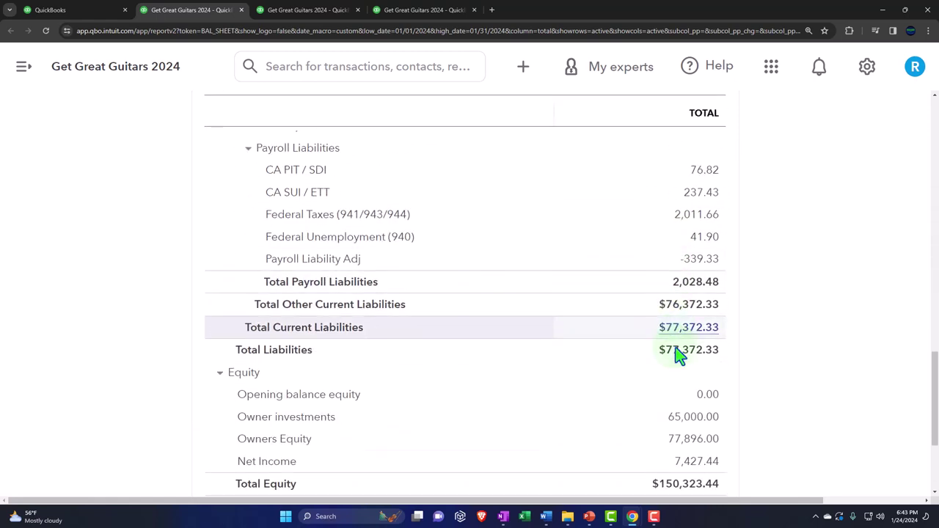
scroll(688, 423, "up", 9)
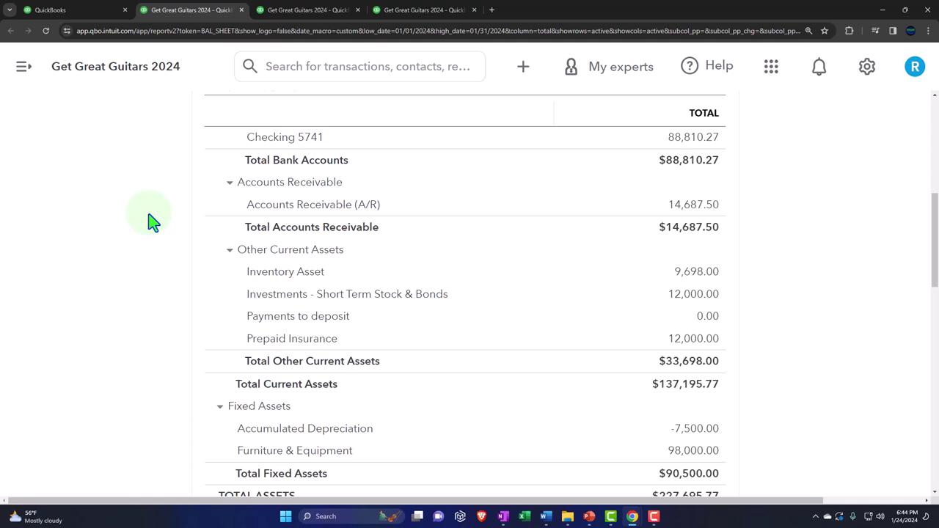
scroll(152, 222, "up", 1)
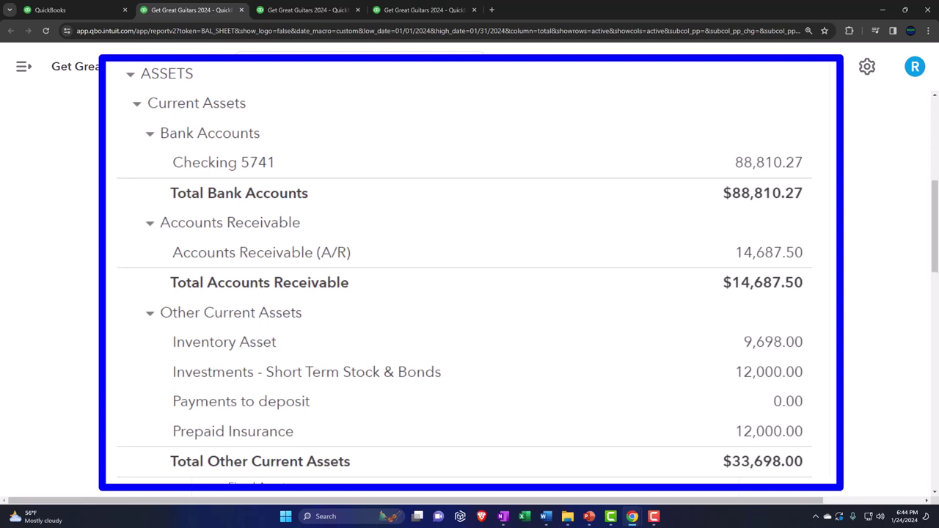
scroll(151, 221, "up", 2)
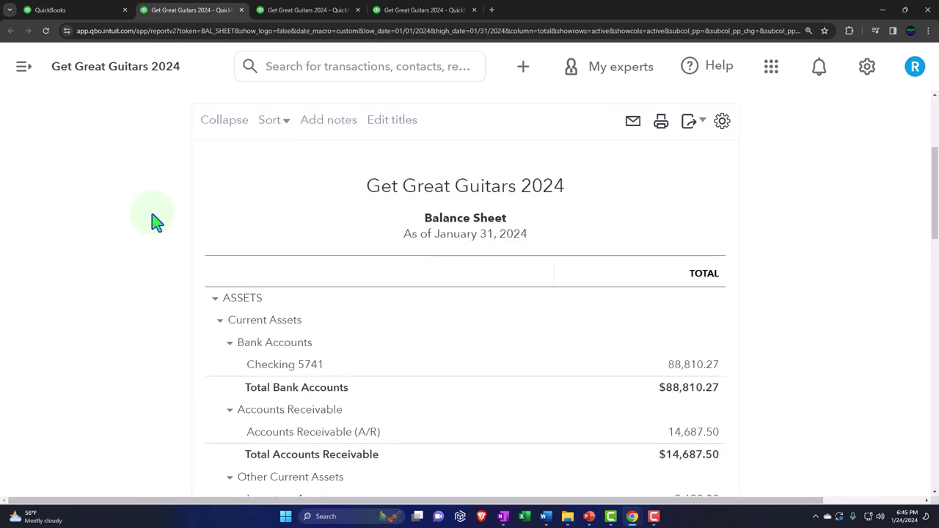
scroll(156, 223, "up", 2)
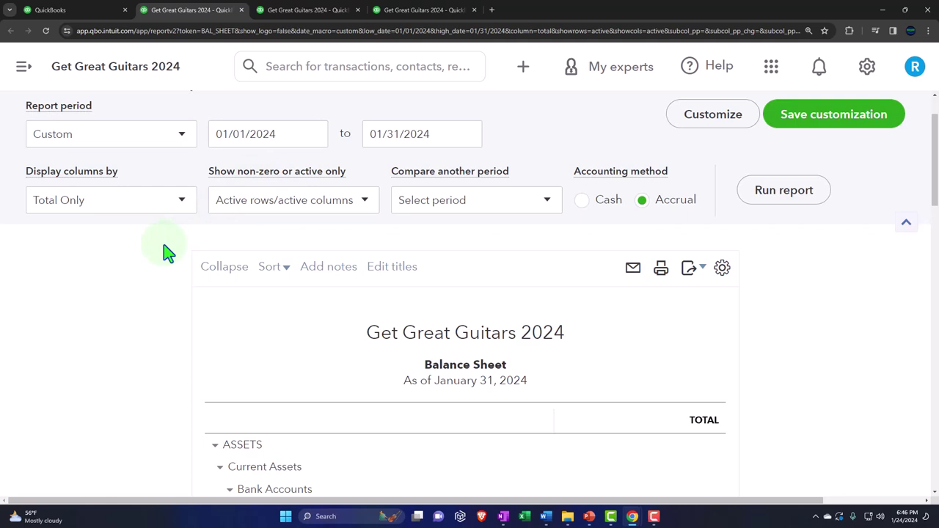
Examine the Balance Sheet's report period settings, heading, customization options and print and export options
scroll(168, 253, "down", 1)
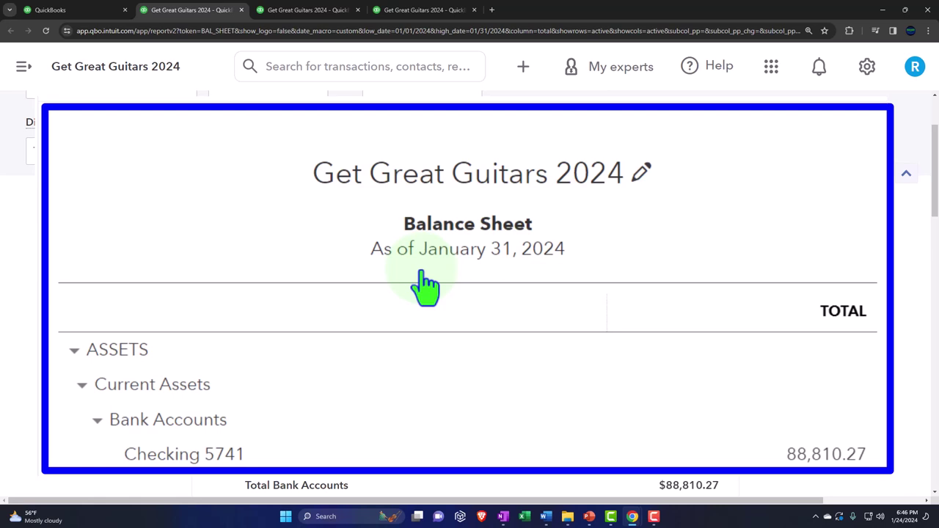
scroll(438, 356, "up", 2)
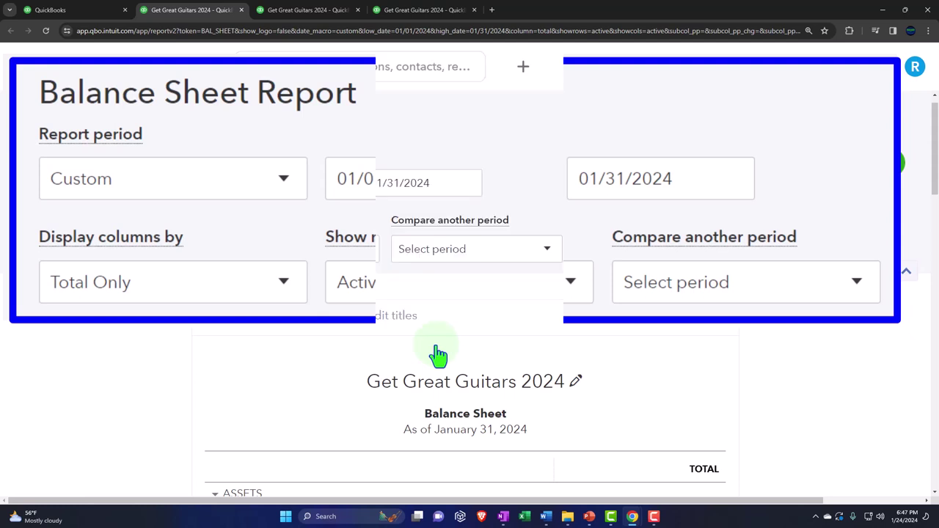
scroll(438, 355, "down", 2)
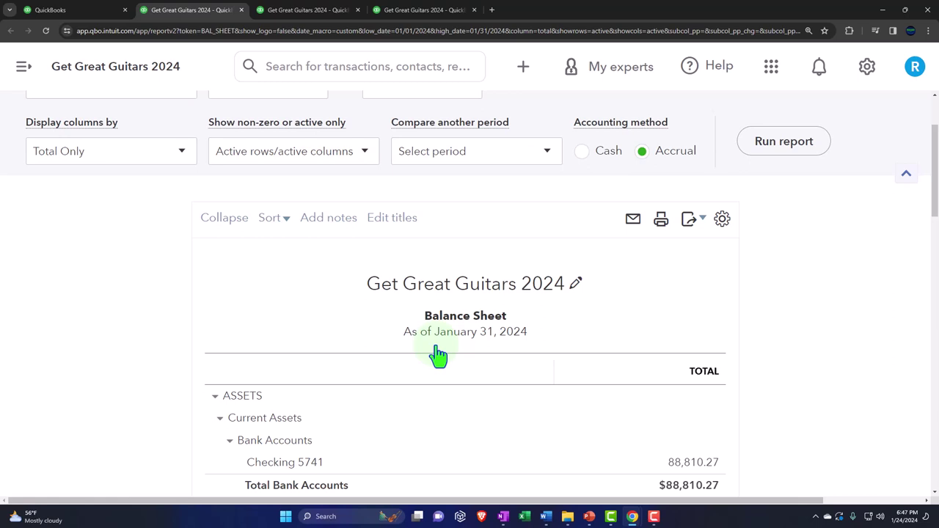
scroll(438, 355, "up", 2)
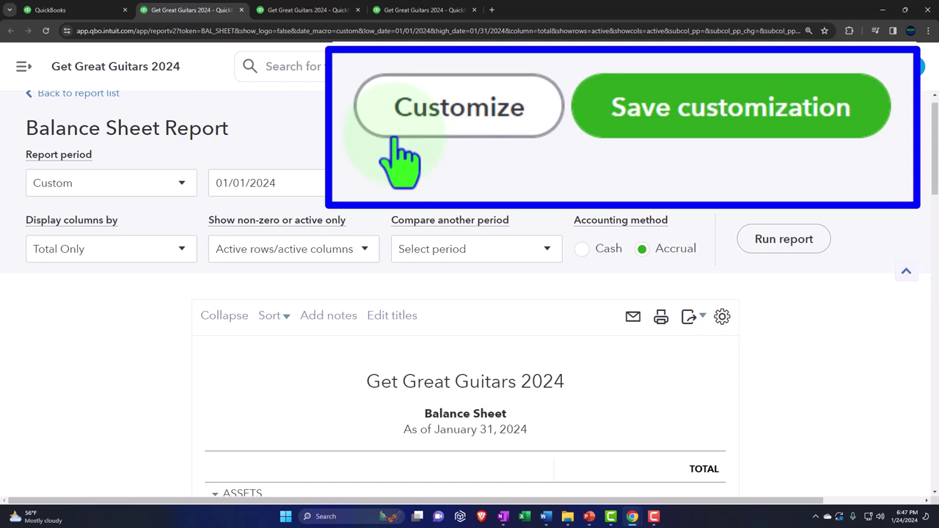
scroll(685, 187, "down", 1)
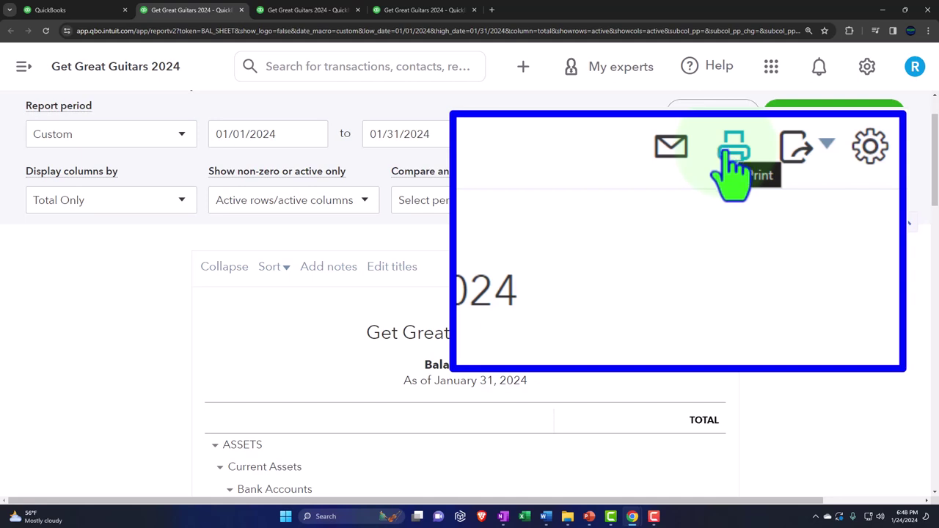
left_click(813, 154)
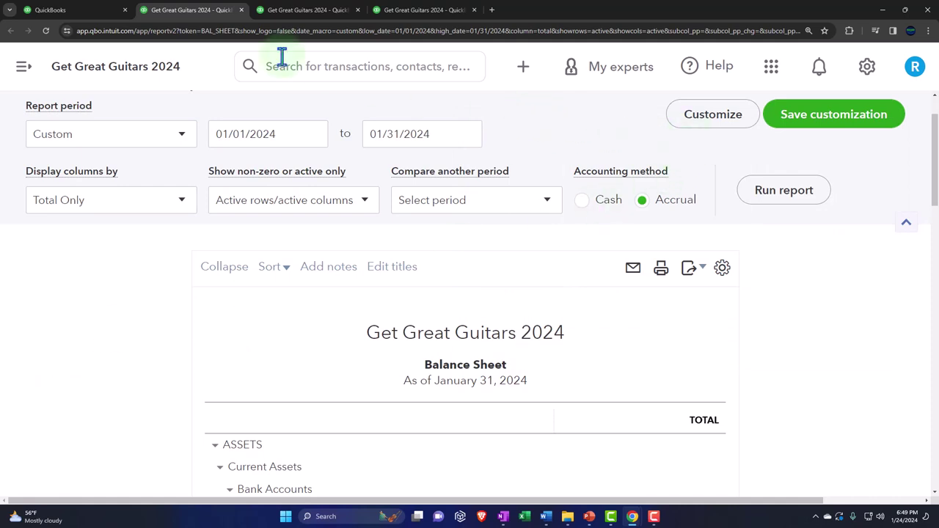
Return to the Reports list in the first browser tab and collapse the navigation
left_click(78, 14)
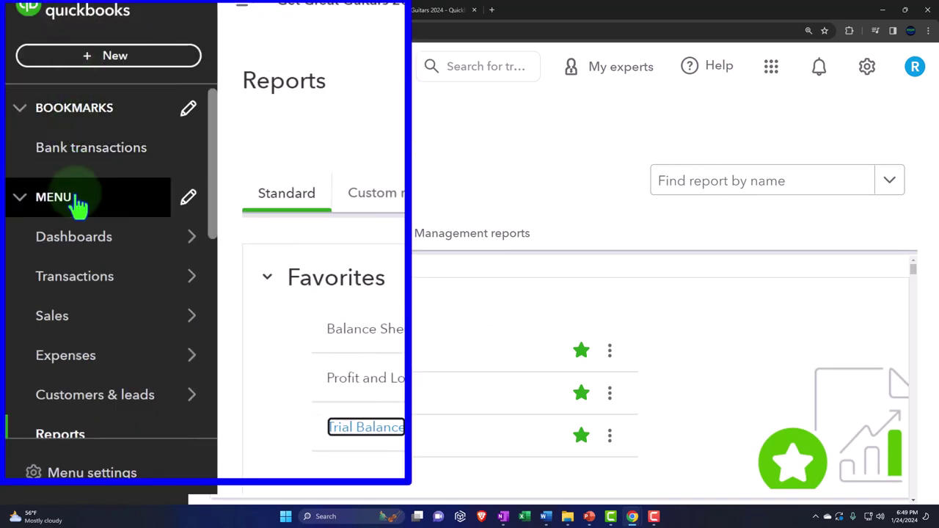
mouse_move(77, 277)
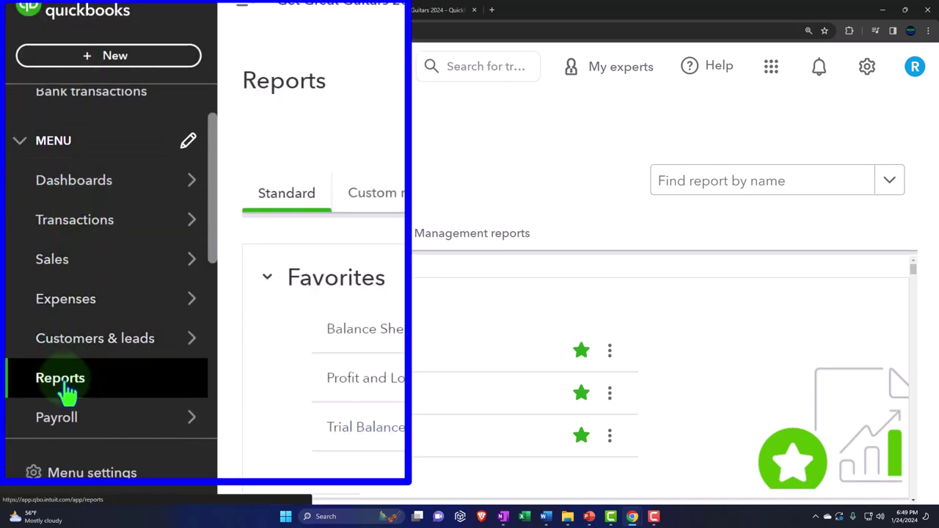
left_click(239, 15)
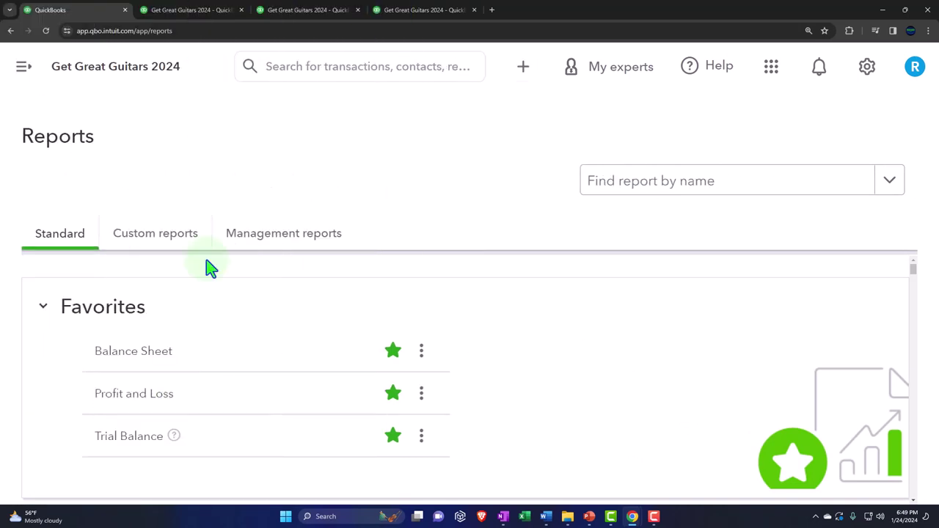
Find the Balance Sheet Summary in the standard reports, open it in a new tab and place that tab before the Balance Sheet's
scroll(217, 294, "down", 5)
key("ctrl+minus")
scroll(218, 294, "down", 3)
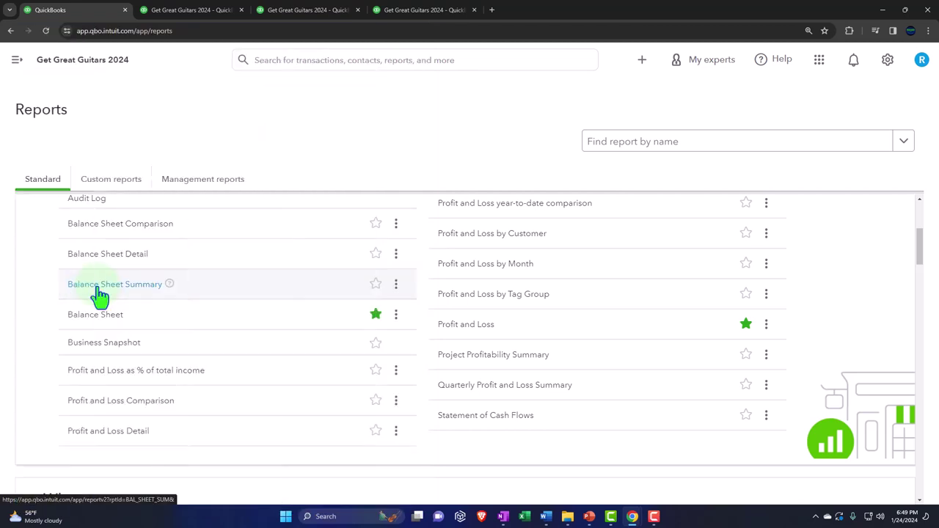
right_click(92, 287)
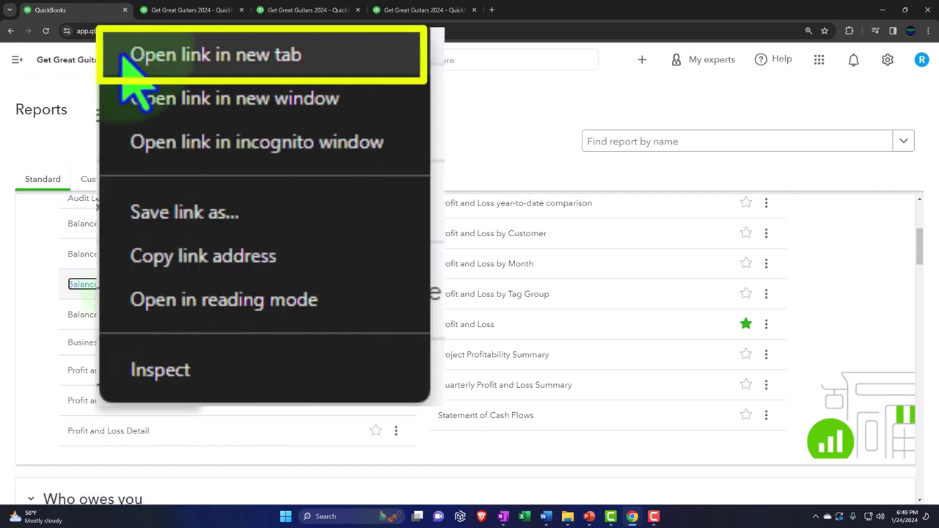
left_click(233, 73)
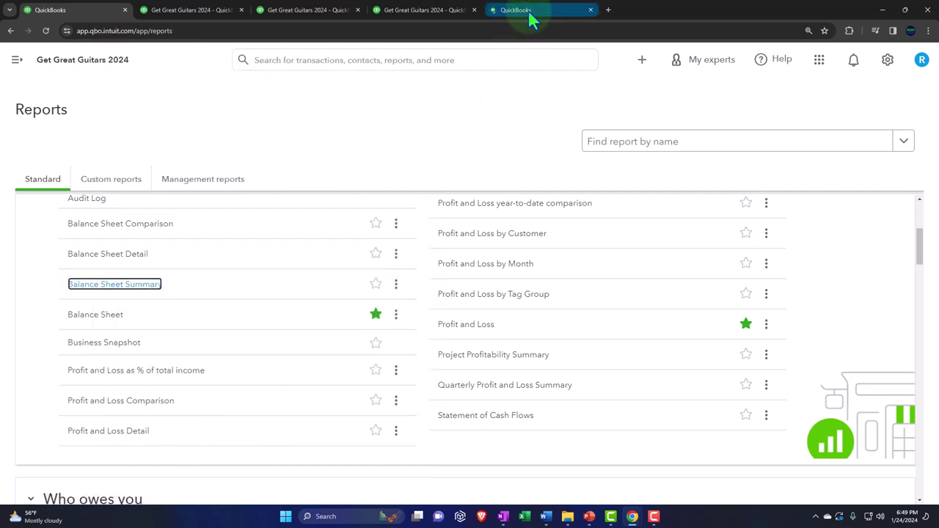
left_click_drag(529, 15, 223, 11)
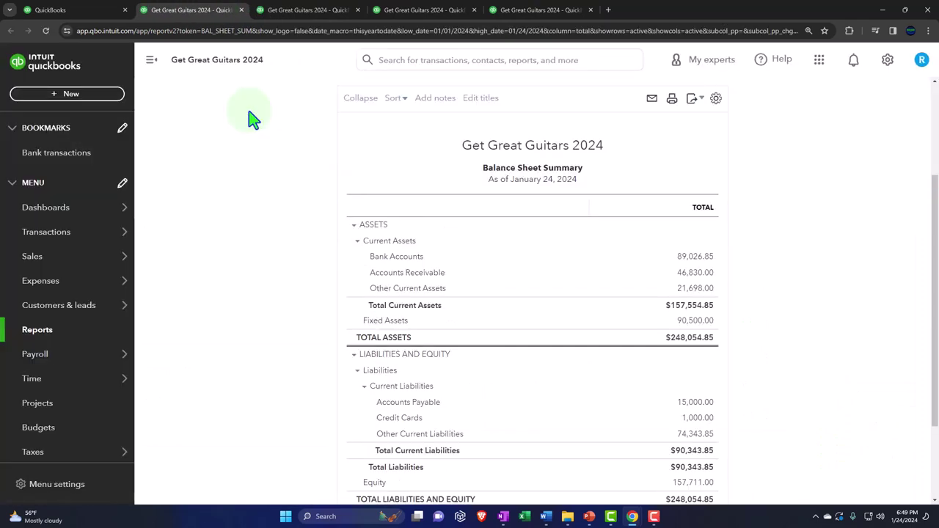
Collapse the navigation in the Balance Sheet Summary, enlarge the page and examine its current and fixed asset categories
left_click(154, 61)
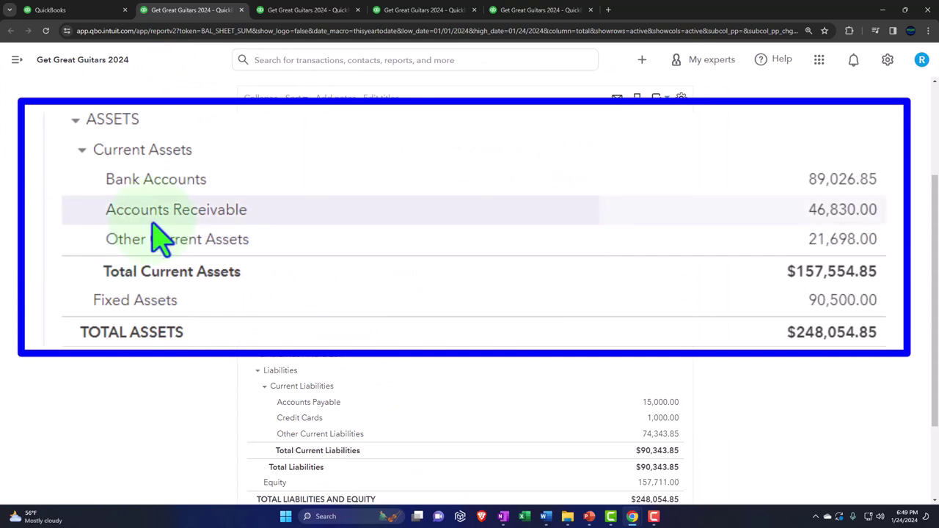
key("ctrl+plus")
key("ctrl+plus")
key("ctrl+plus")
scroll(298, 282, "down", 2)
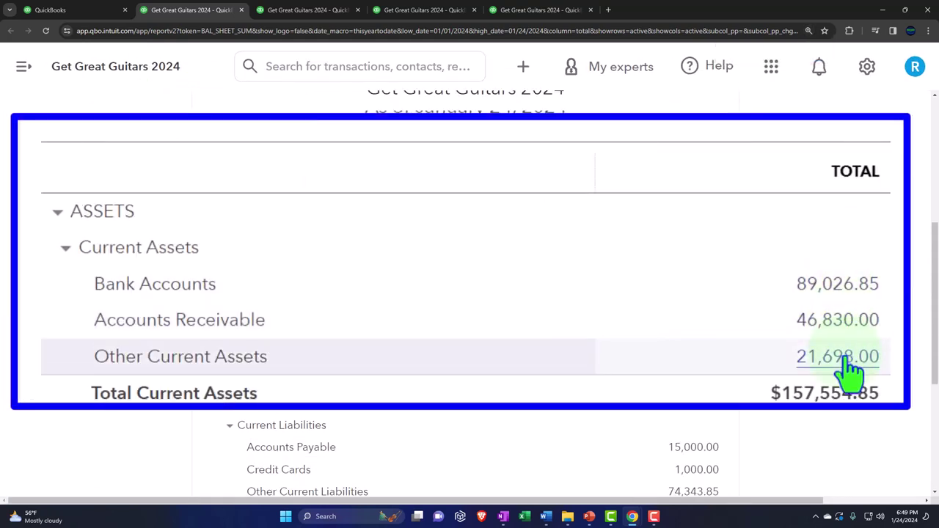
scroll(850, 371, "down", 1)
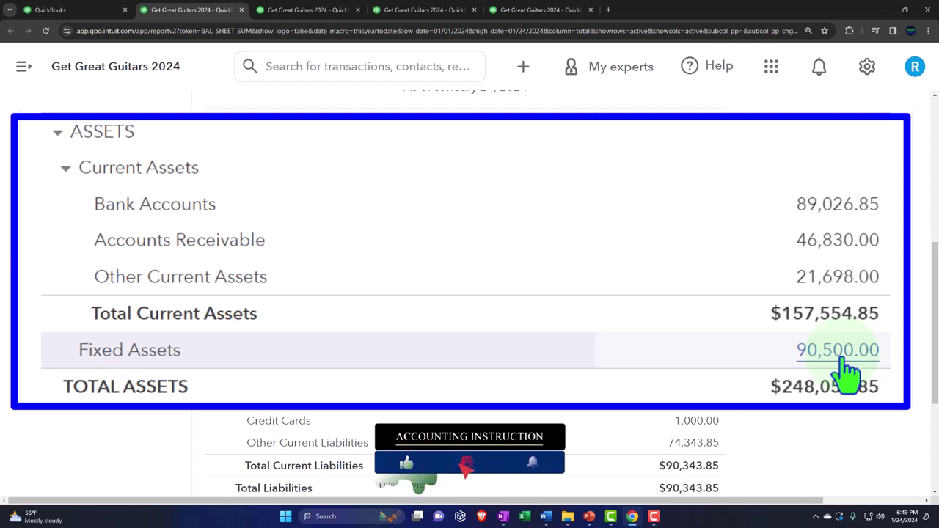
In the Balance Sheet tab, collapse the Bank Accounts, Accounts Receivable, Other Current Assets and Fixed Assets groups
left_click(312, 12)
scroll(174, 331, "down", 2)
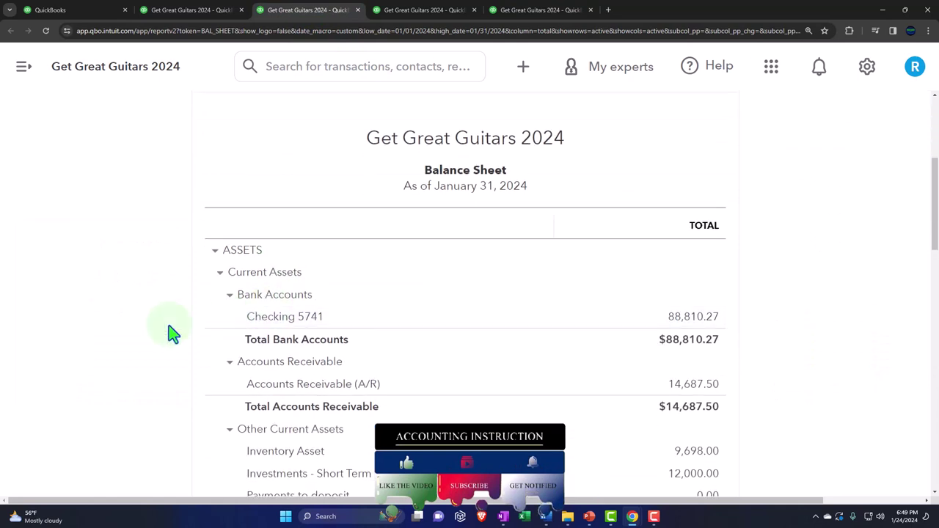
key("ctrl+minus")
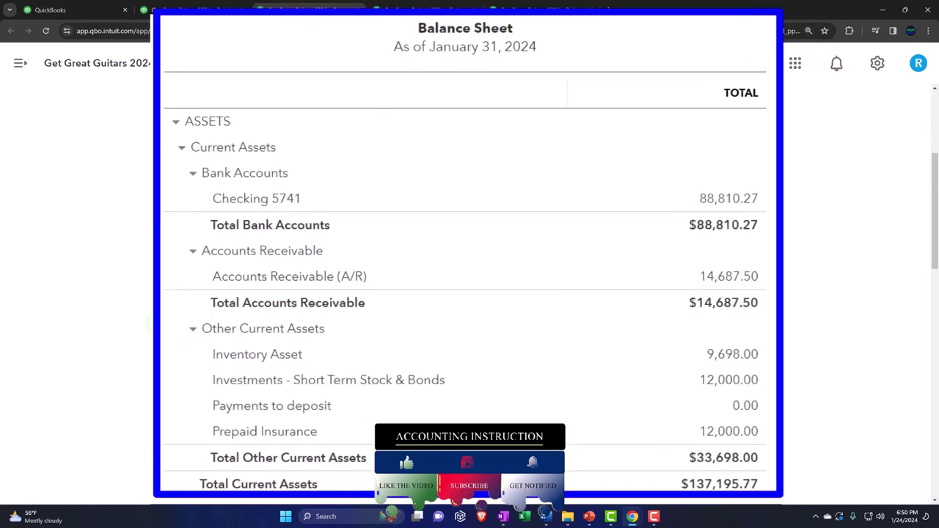
left_click(192, 173)
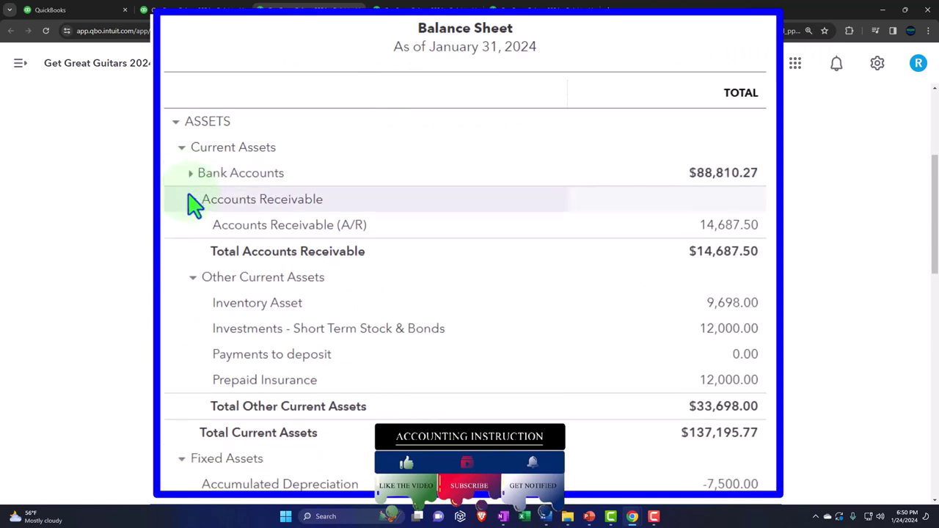
left_click(192, 202)
left_click(193, 226)
scroll(193, 236, "down", 1)
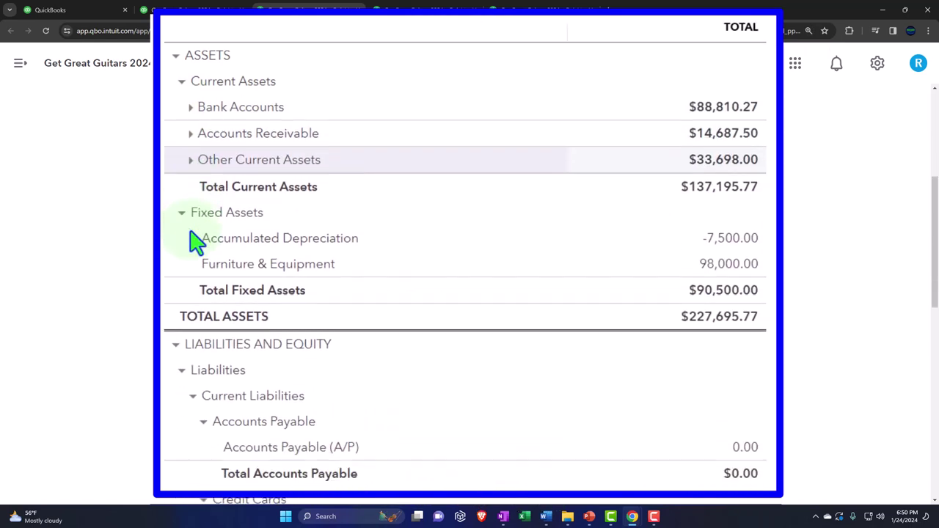
left_click(181, 214)
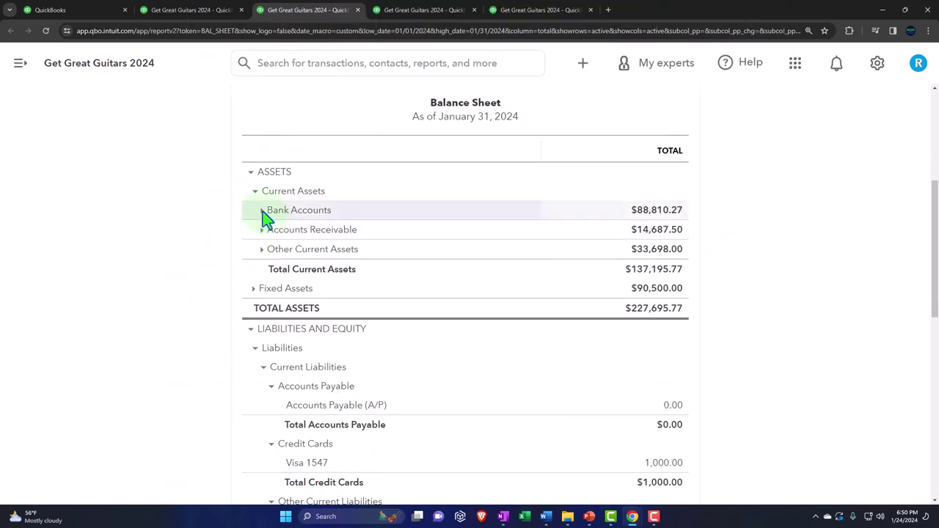
Expand the Bank Accounts, Accounts Receivable and Other Current Assets groups to list their individual accounts
left_click(262, 211)
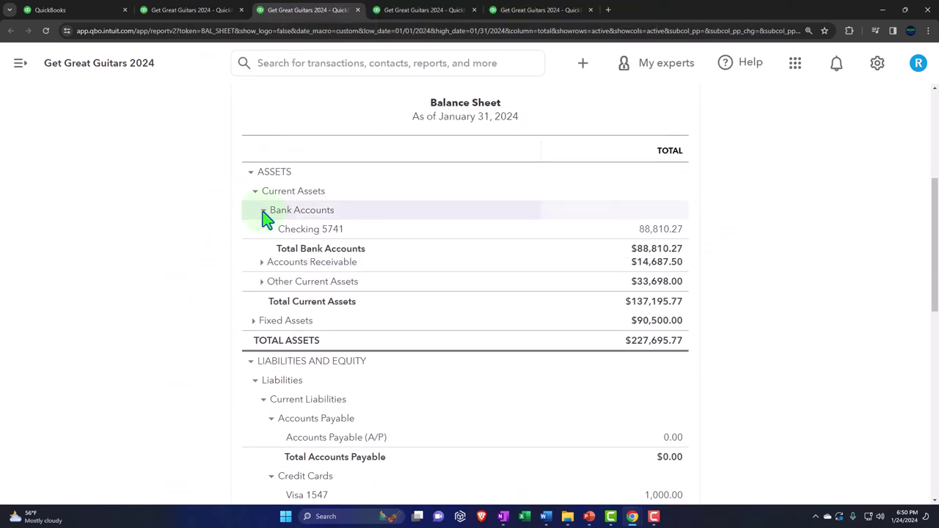
left_click(262, 267)
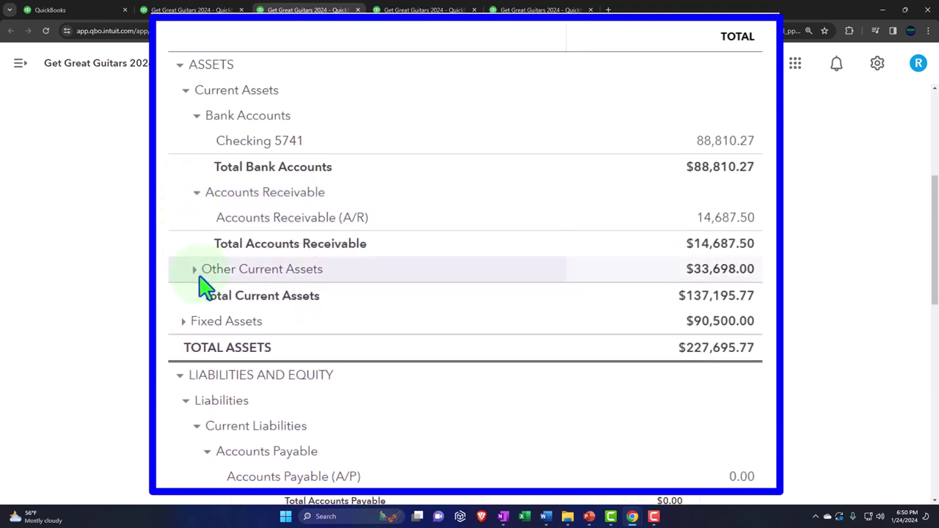
left_click(197, 270)
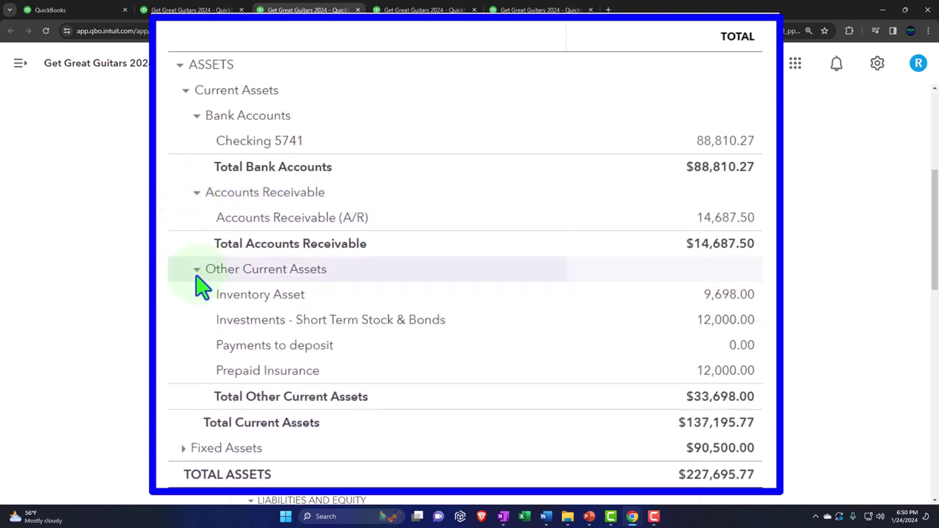
scroll(267, 335, "up", 2)
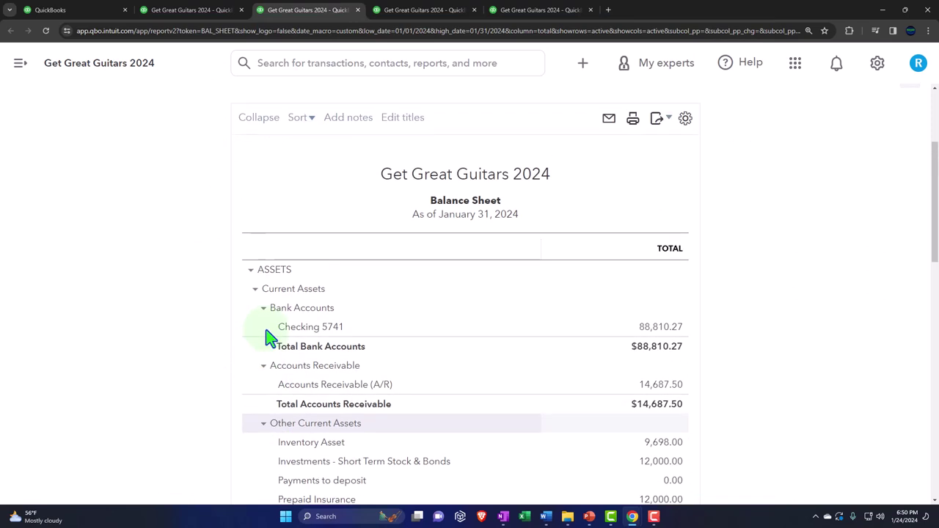
scroll(270, 337, "up", 1)
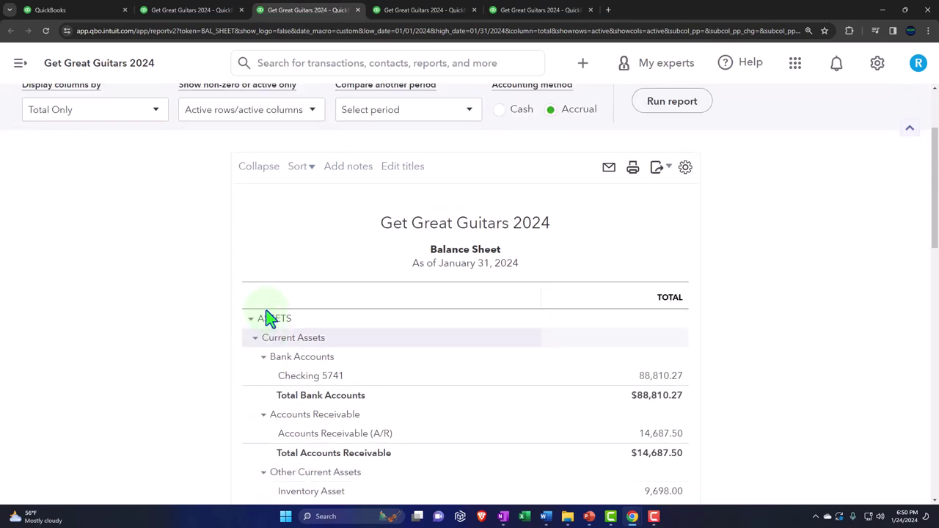
Customize the Balance Sheet Summary to show amounts without cents and negative numbers as (100) in red
left_click(190, 11)
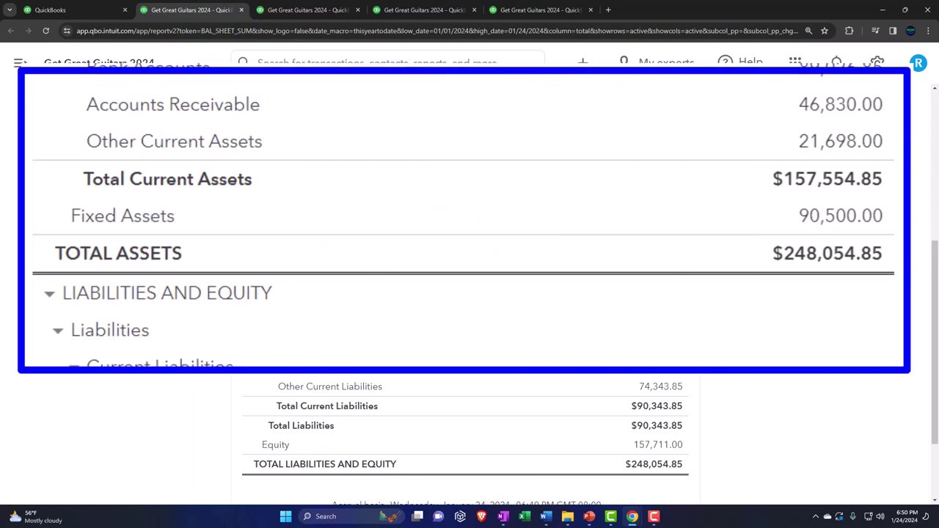
scroll(270, 258, "up", 1)
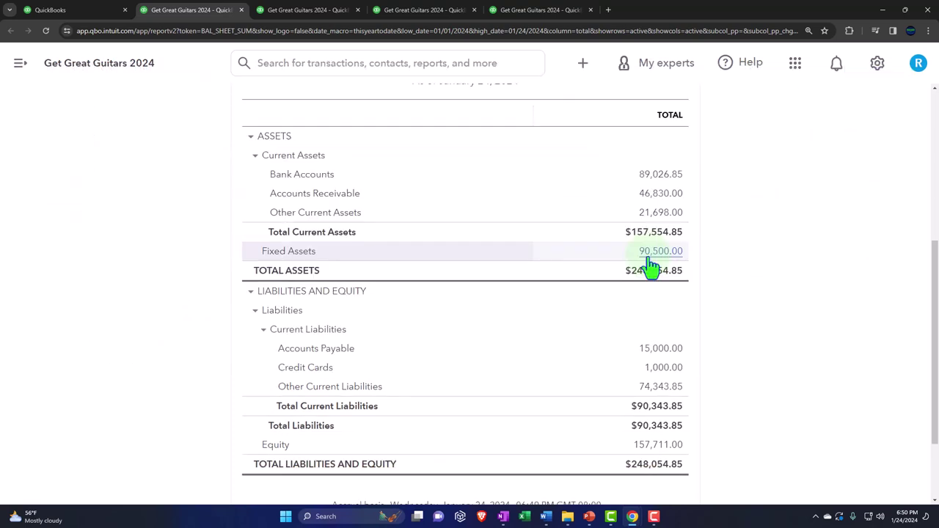
scroll(651, 266, "up", 5)
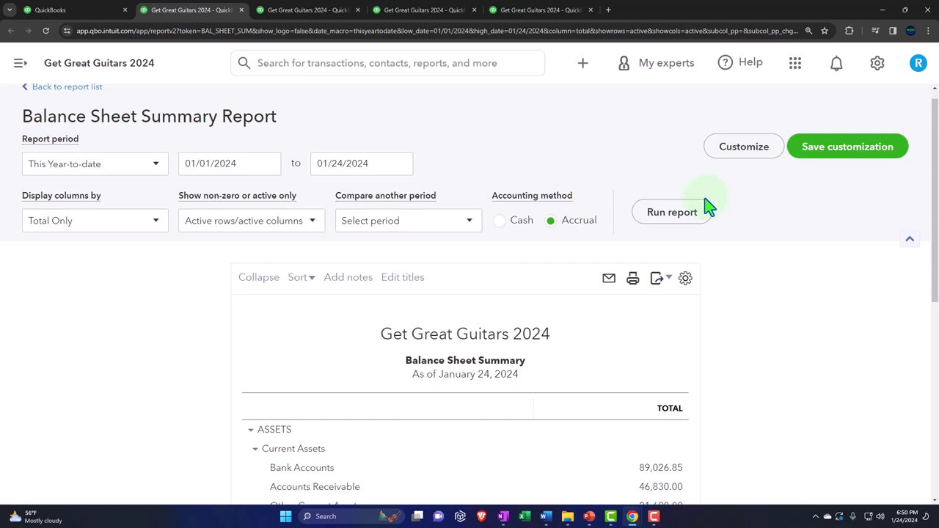
left_click(725, 152)
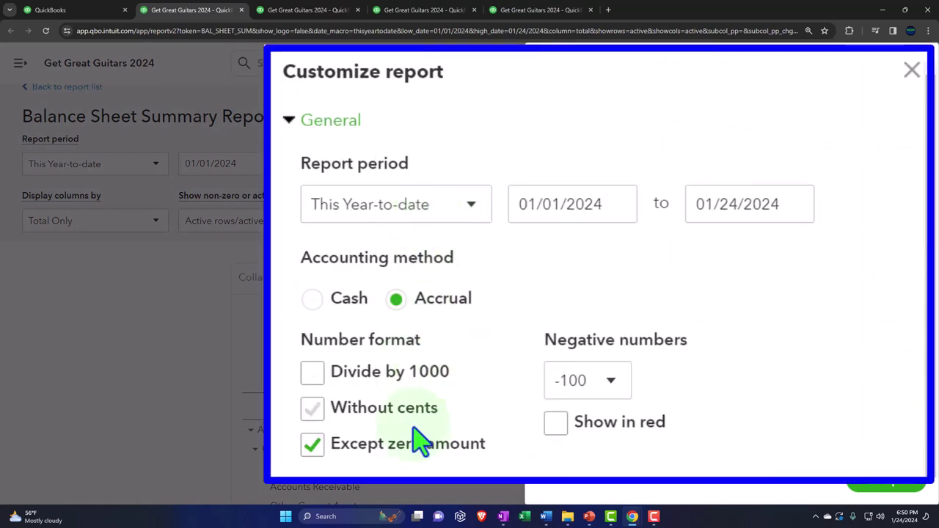
left_click(309, 409)
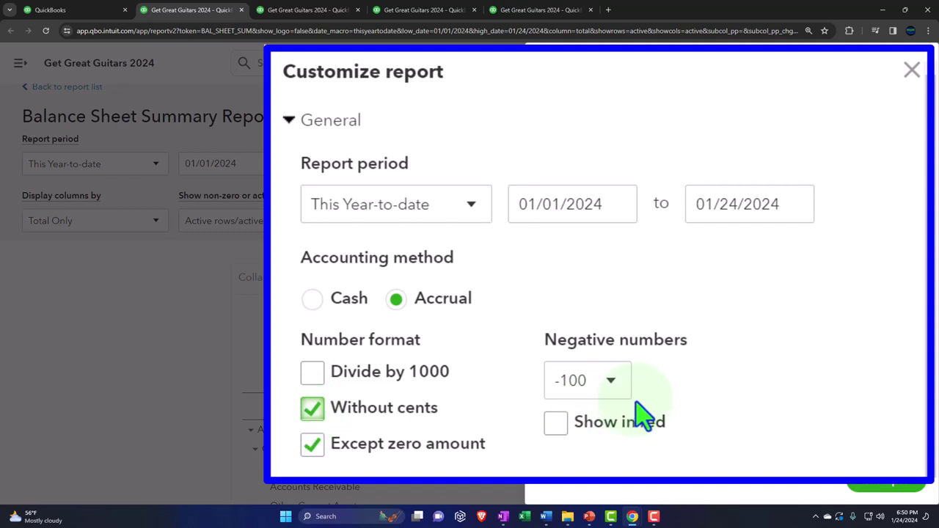
left_click(614, 391)
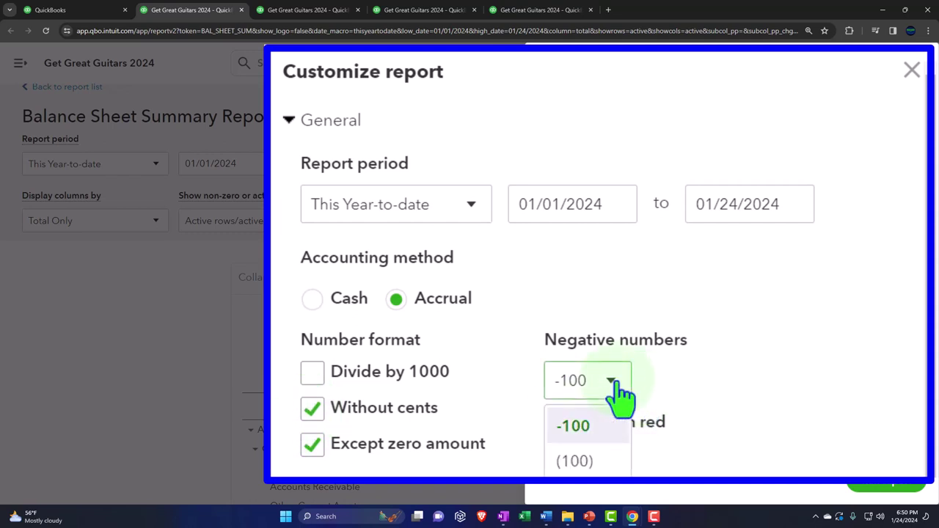
left_click(580, 462)
left_click(558, 423)
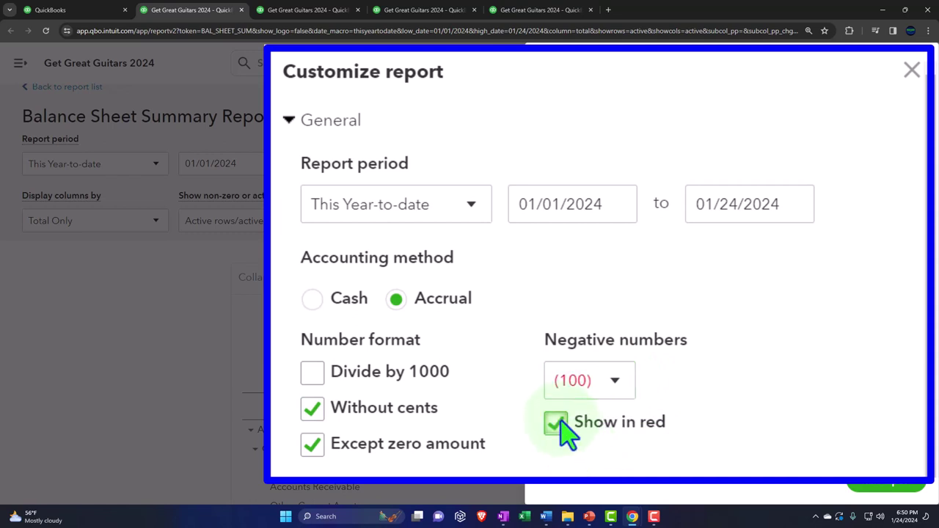
Expand the Filter and Header/Footer sections in the Balance Sheet Summary's customization settings
scroll(558, 431, "down", 1)
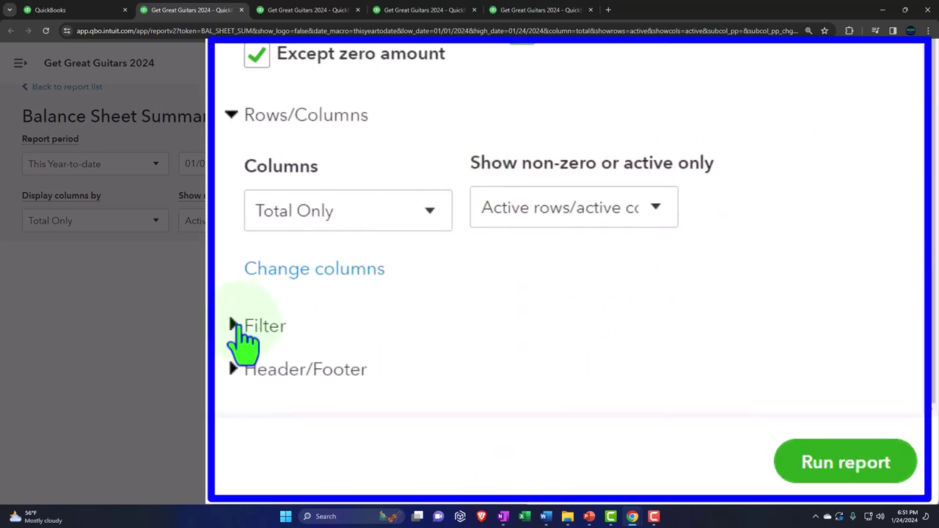
left_click(544, 405)
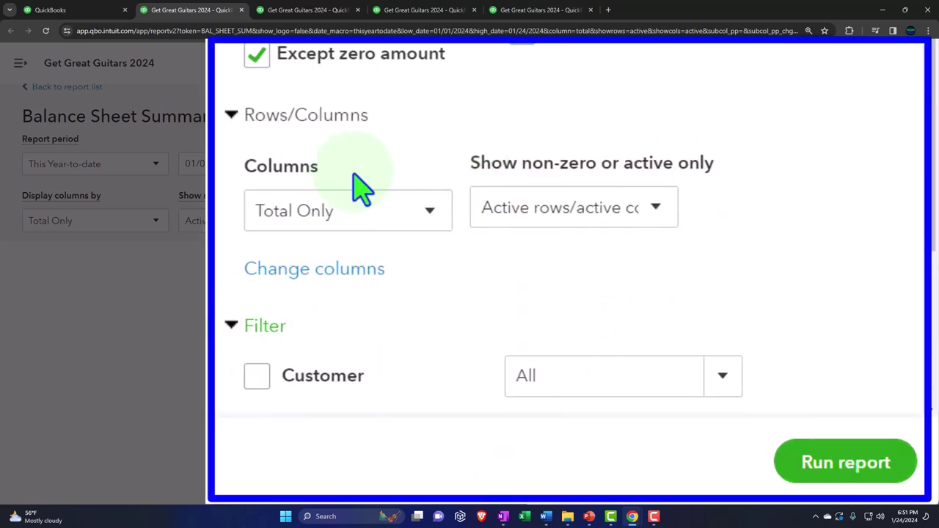
left_click(239, 369)
left_click(265, 287)
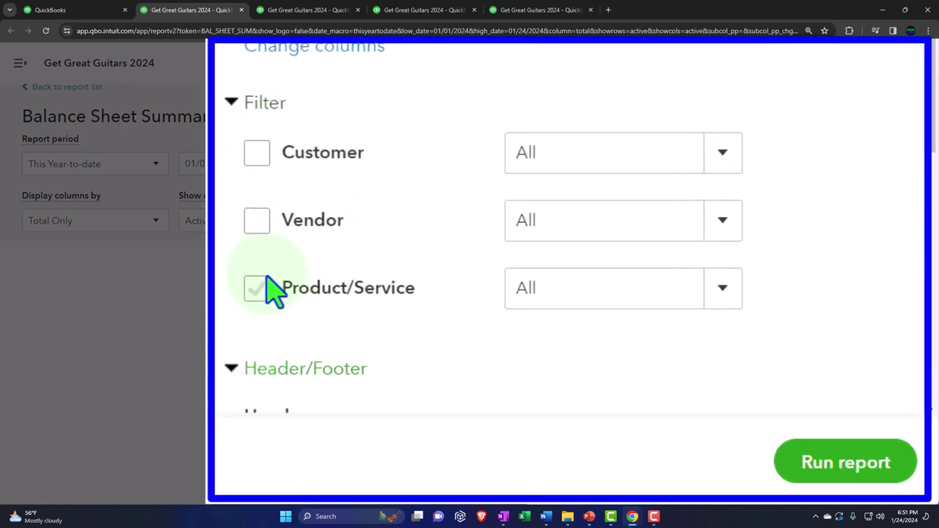
Remove the date prepared, time prepared and report basis from the Balance Sheet Summary's footer and run the report
scroll(269, 271, "down", 5)
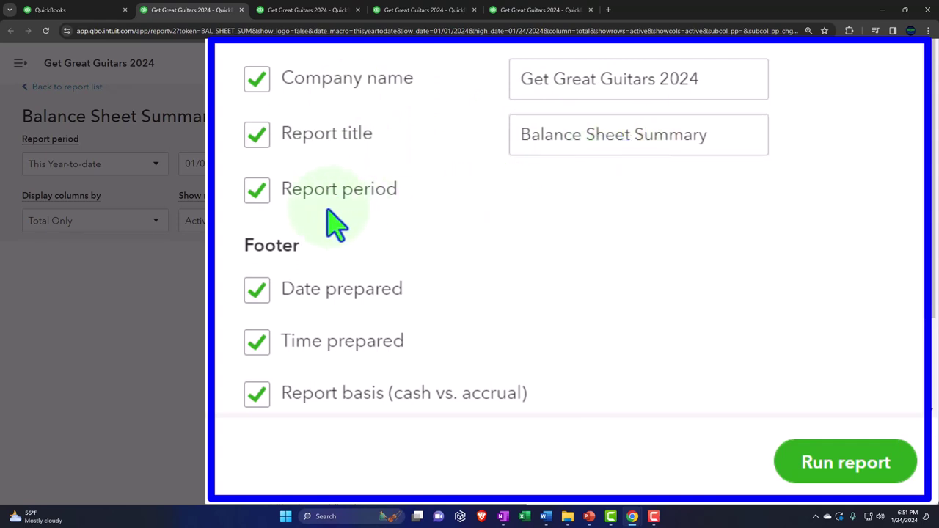
scroll(333, 224, "down", 1)
scroll(334, 223, "down", 1)
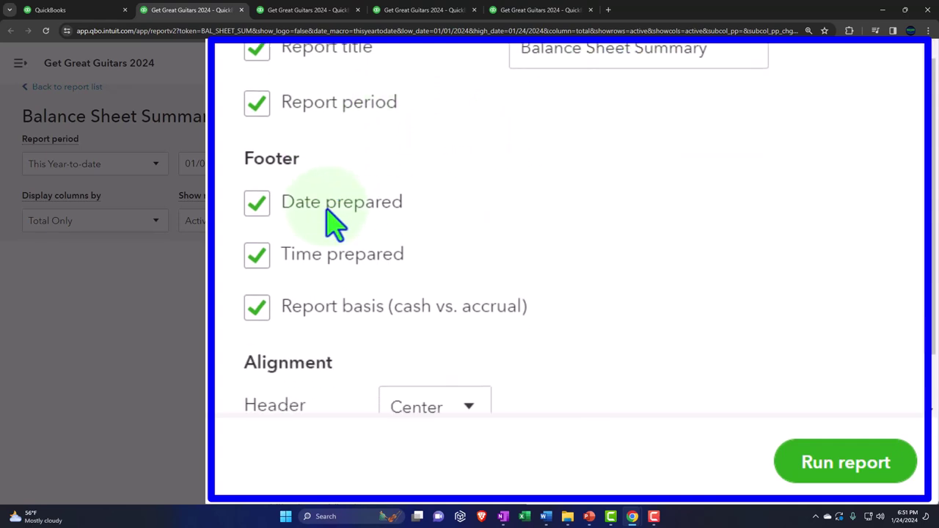
scroll(278, 139, "down", 1)
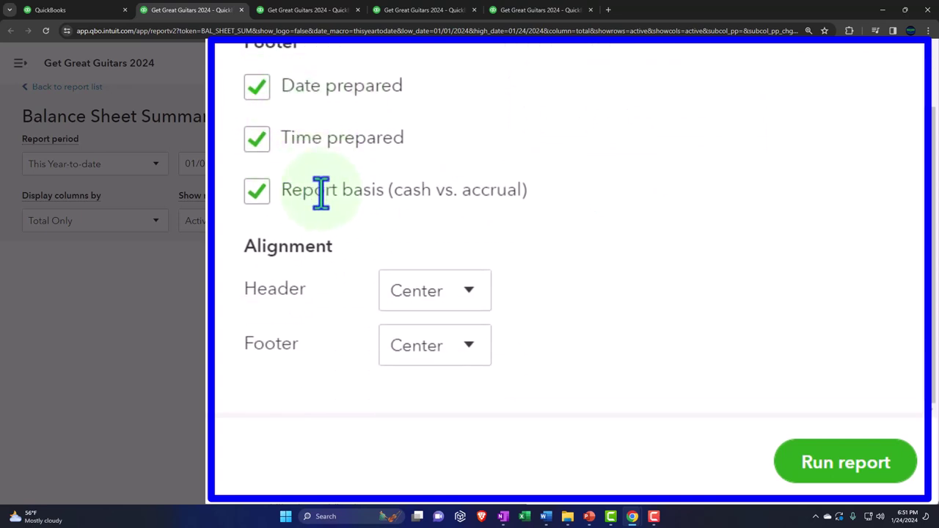
left_click(260, 91)
left_click(255, 191)
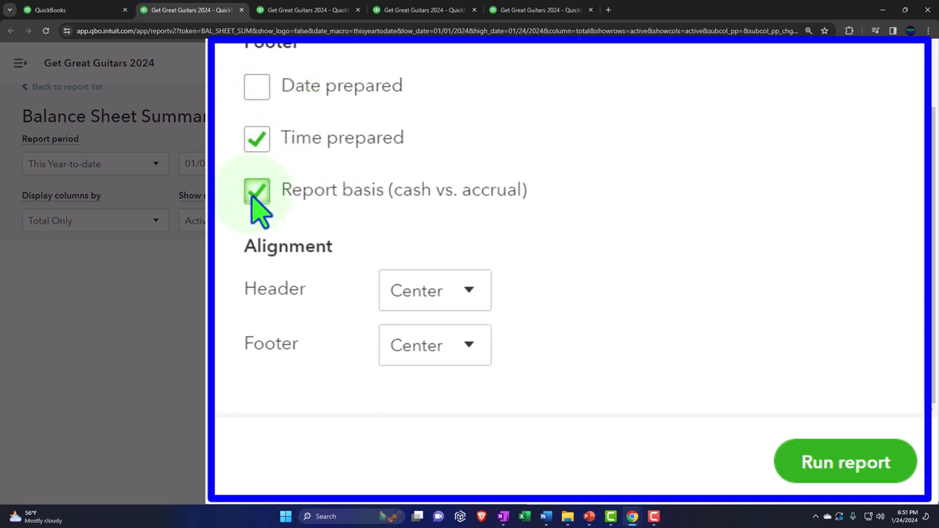
left_click(253, 144)
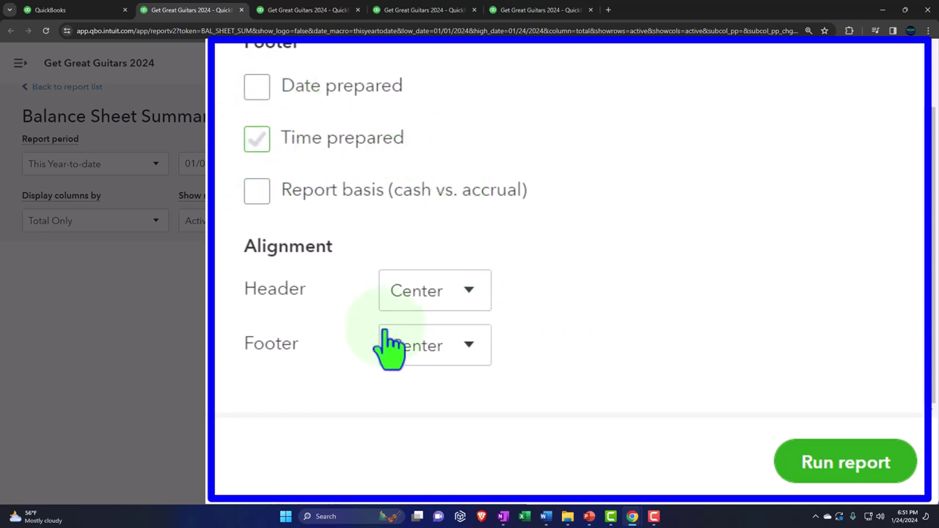
left_click(825, 470)
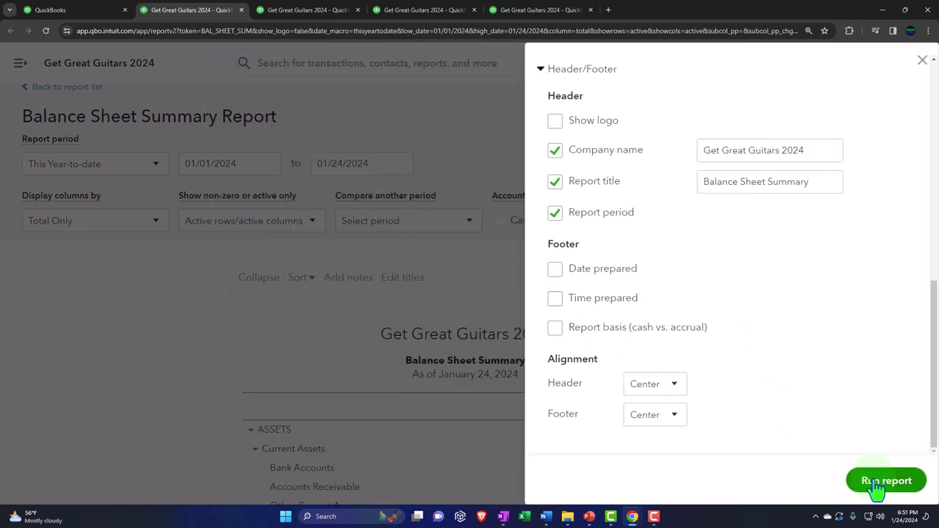
Review the customized summary and start saving the customization under the name 1 Balance Sheet Summary
scroll(693, 371, "down", 3)
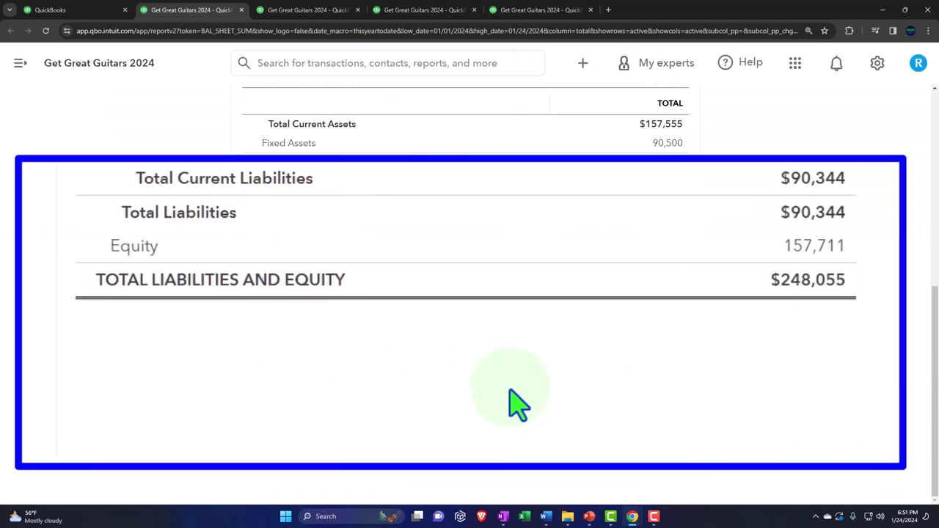
scroll(513, 414, "up", 3)
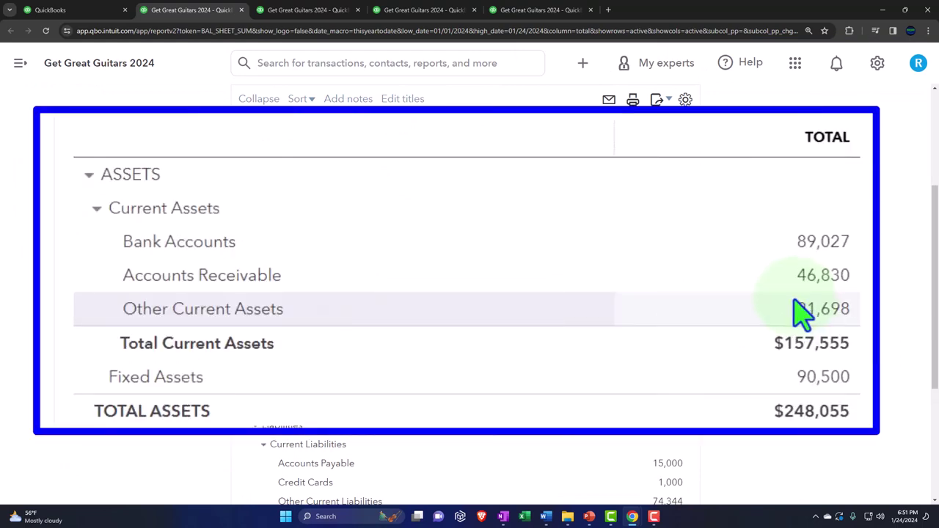
scroll(652, 329, "up", 3)
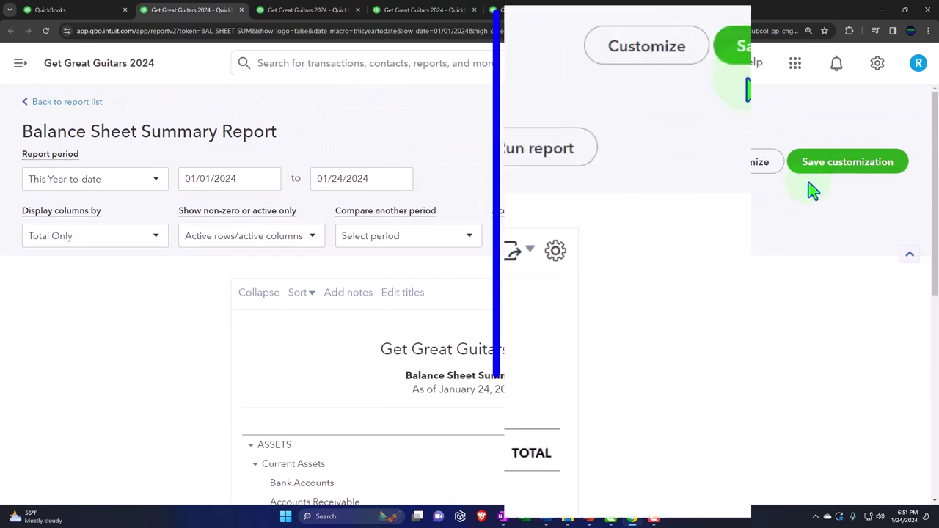
left_click(836, 165)
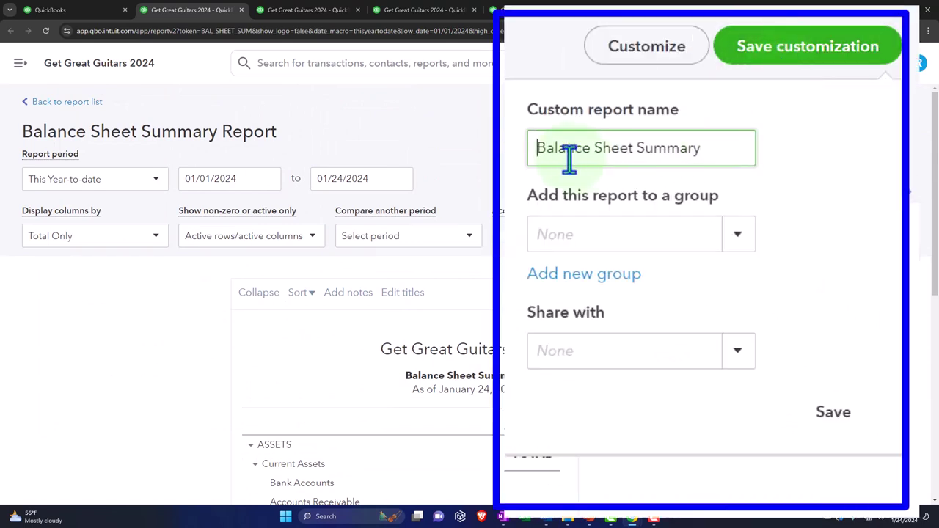
type("1")
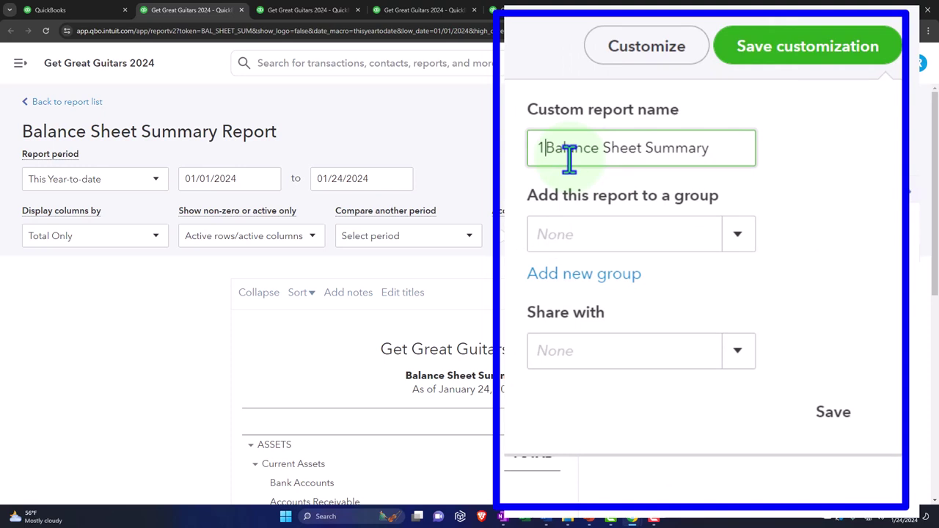
Add a new custom report group named Month End Reports
left_click(606, 276)
left_click(587, 327)
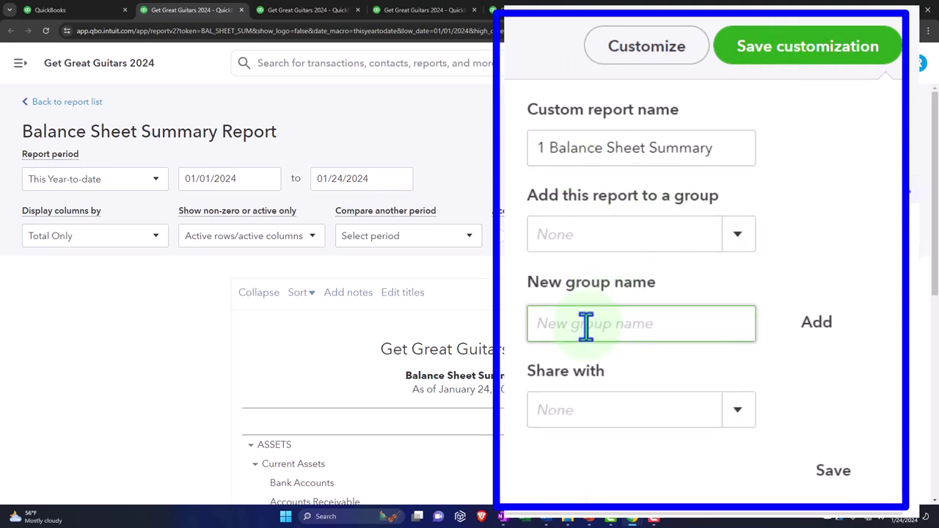
type("Month End Reports")
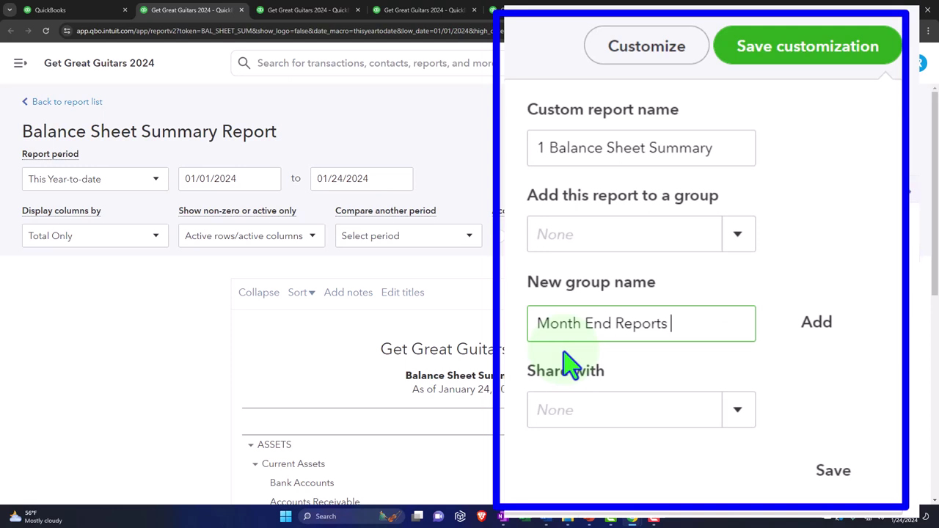
left_click(807, 323)
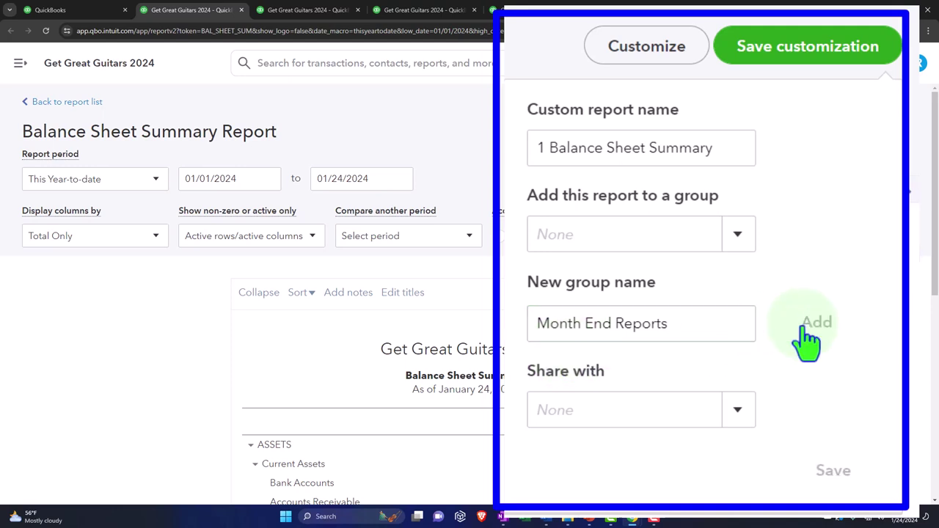
Assign the customized Balance Sheet Summary to the Month End Reports group and save it
left_click(738, 246)
left_click(747, 244)
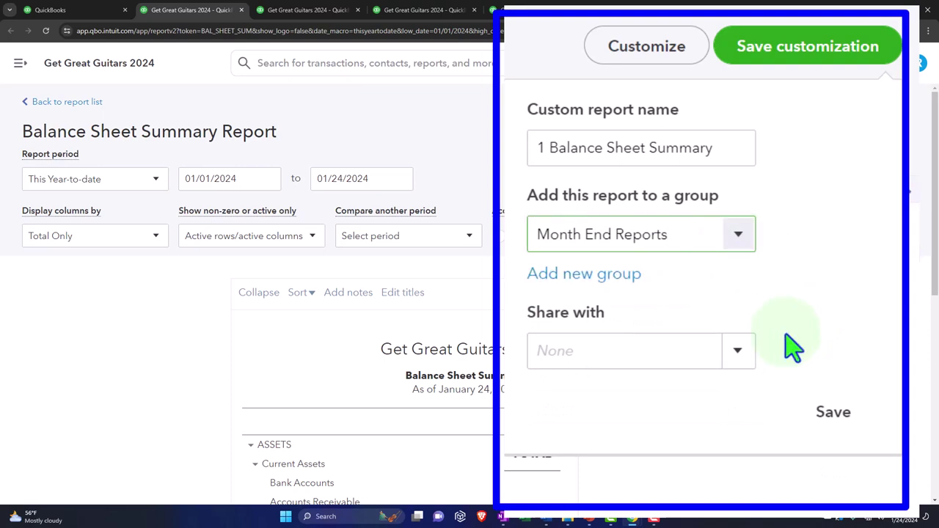
left_click(828, 424)
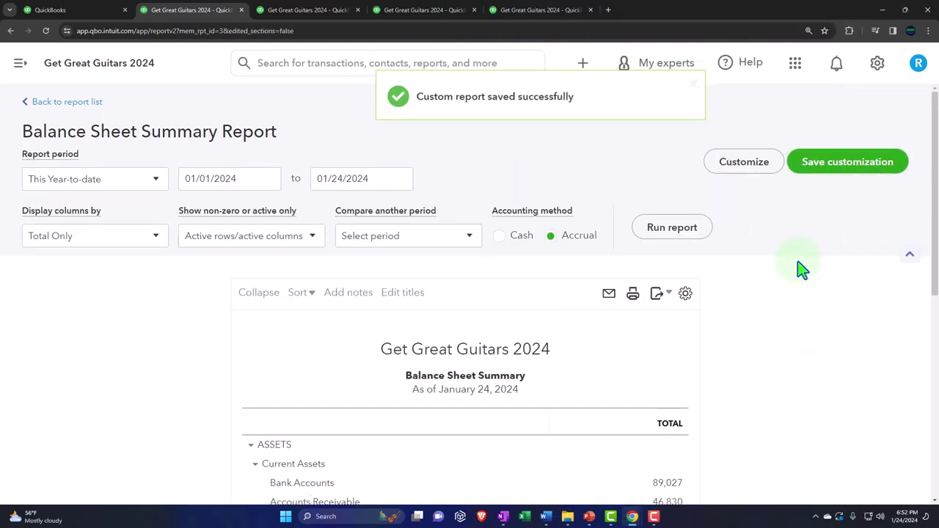
In the reports list tab, reload the custom reports and inspect the contents of the Month End Reports group
scroll(798, 269, "down", 3)
left_click(92, 9)
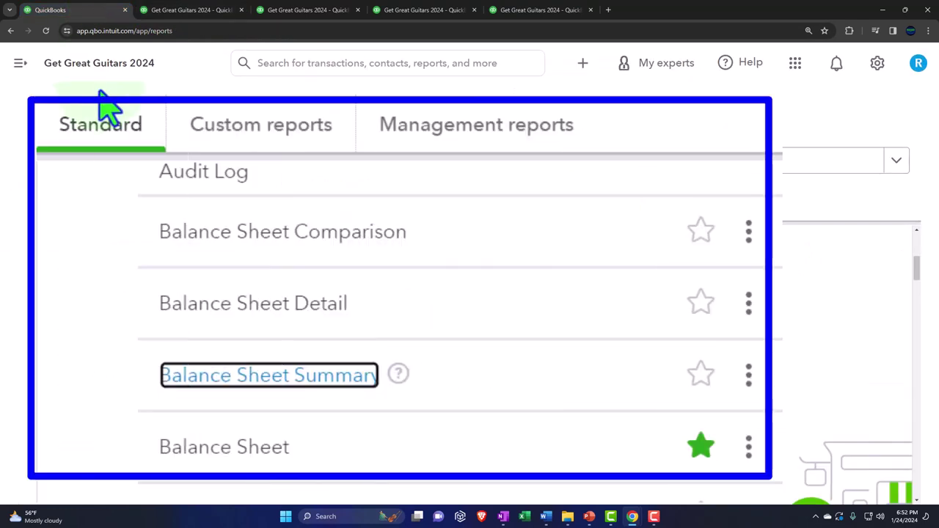
left_click(230, 154)
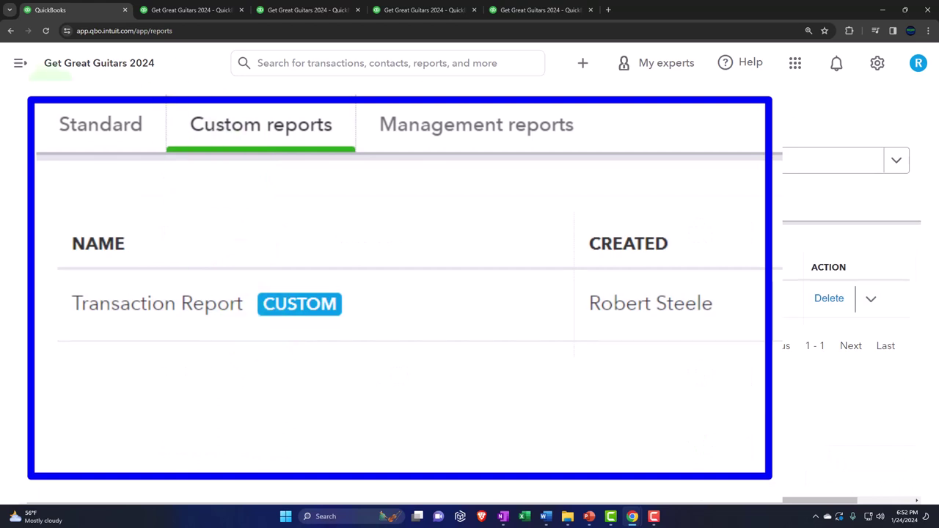
left_click(45, 31)
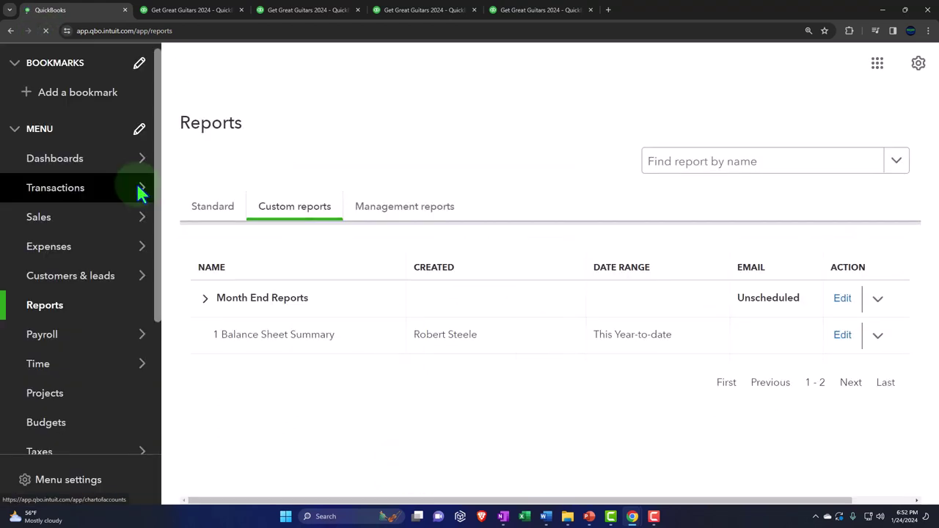
left_click(180, 64)
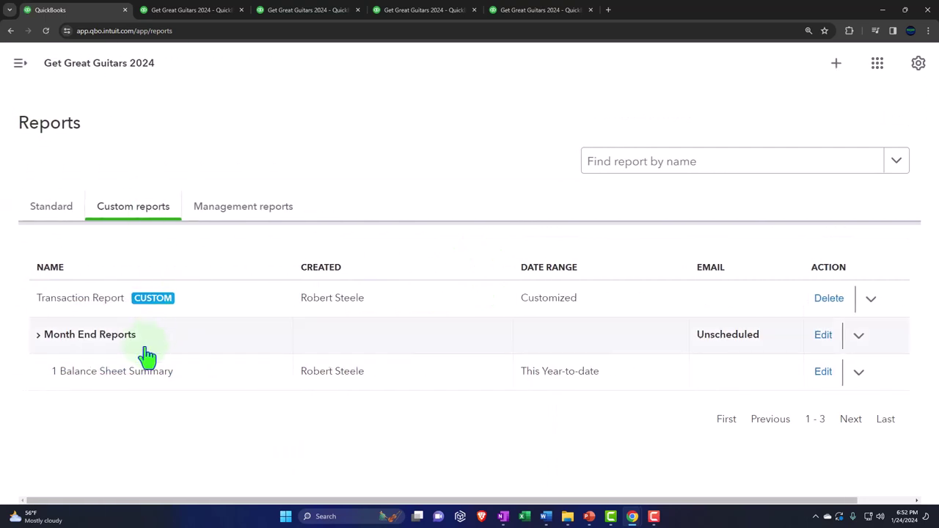
left_click(39, 335)
left_click(39, 335)
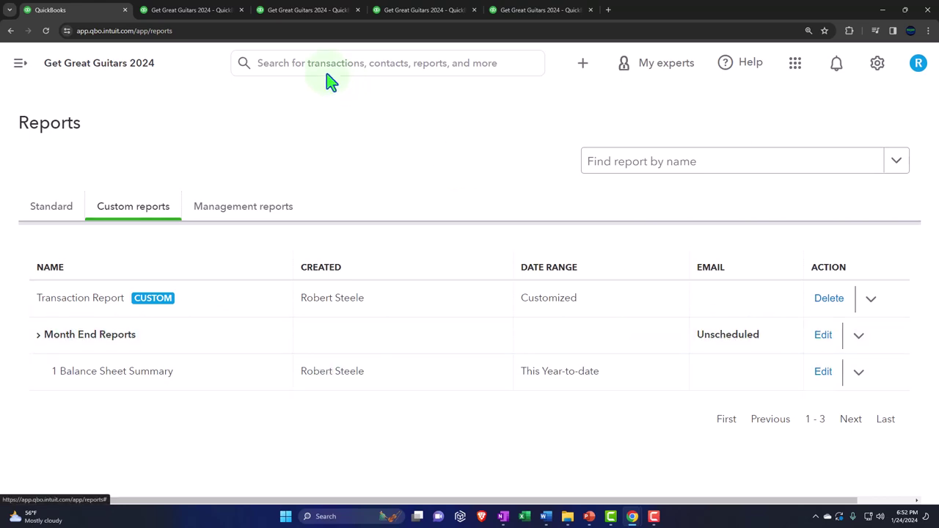
Compare the customized Balance Sheet Summary with the Balance Sheet by alternating between their tabs
left_click(192, 14)
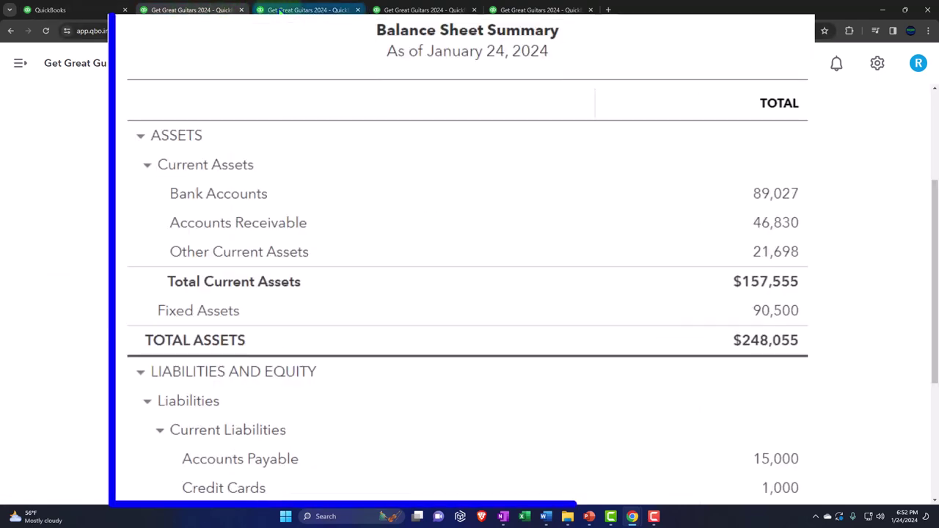
left_click(308, 10)
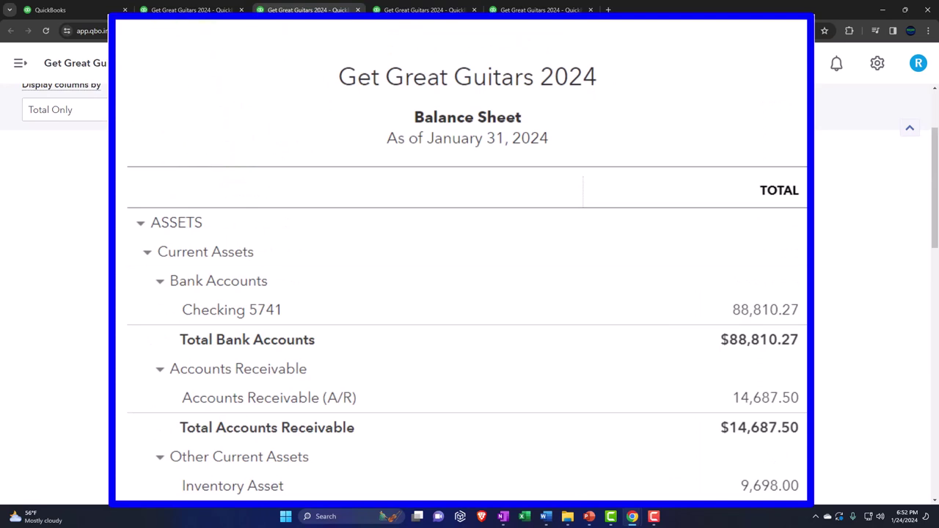
left_click(193, 10)
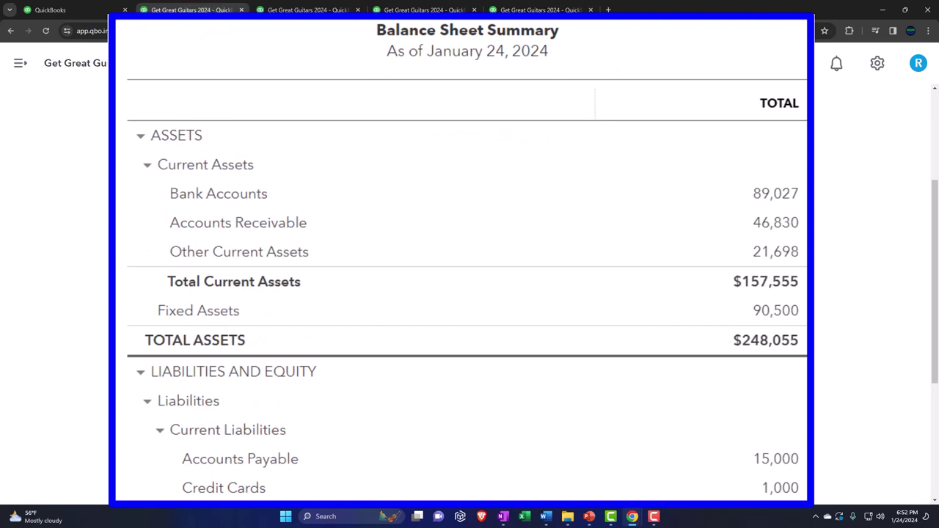
left_click(308, 9)
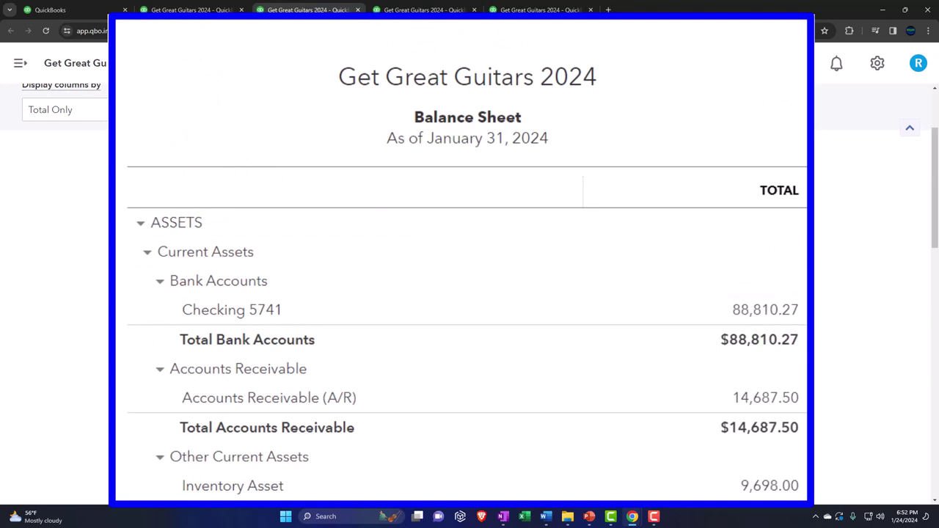
Check which row and column display options the Balance Sheet offers, then dismiss them
scroll(726, 389, "up", 1)
scroll(726, 389, "up", 1)
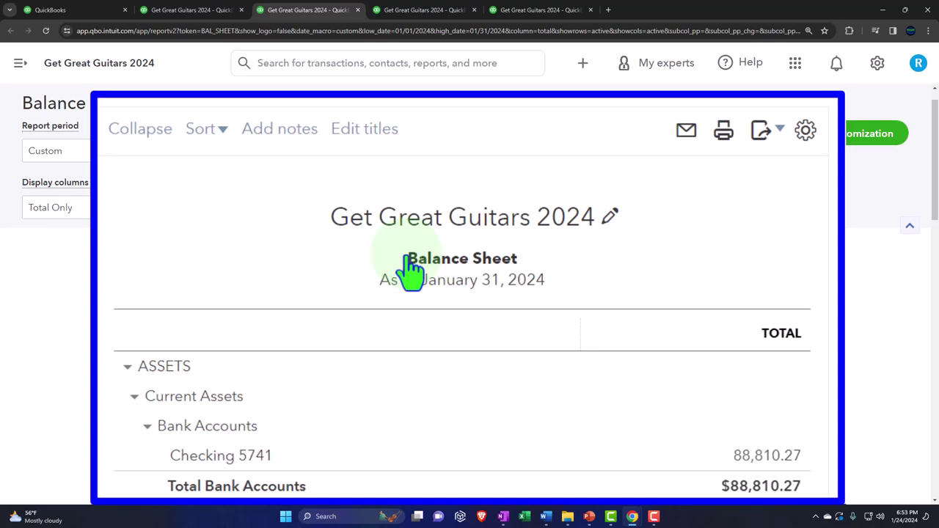
left_click(317, 211)
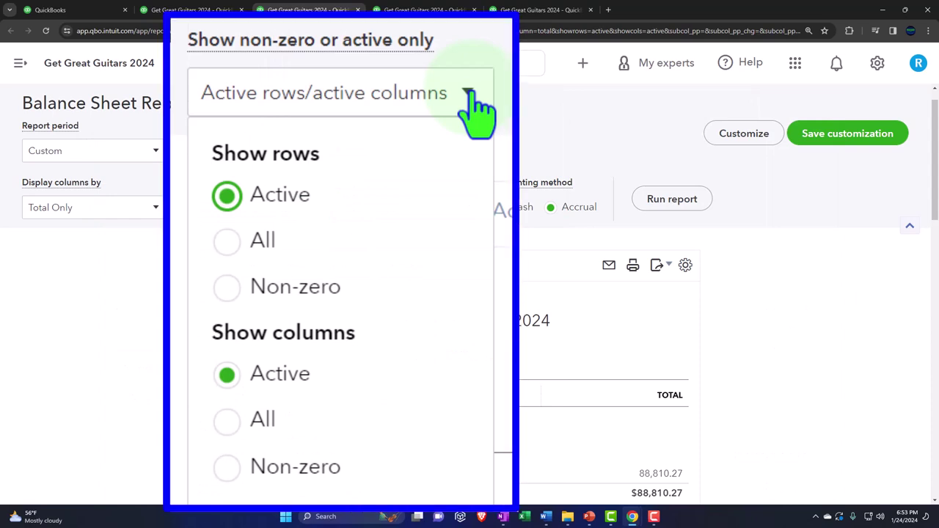
left_click(273, 308)
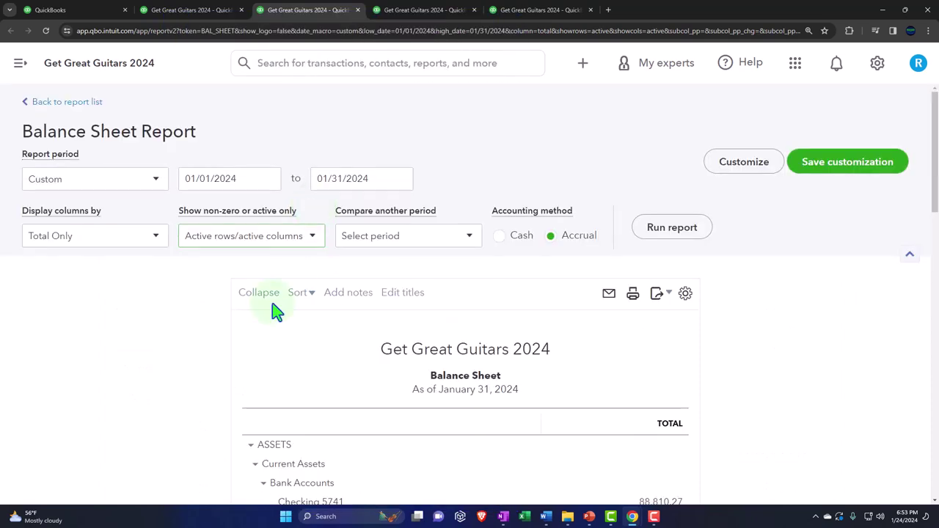
Limit the Balance Sheet to non-zero rows, keeping active columns, and rerun the report
scroll(269, 369, "down", 5)
scroll(266, 367, "down", 1)
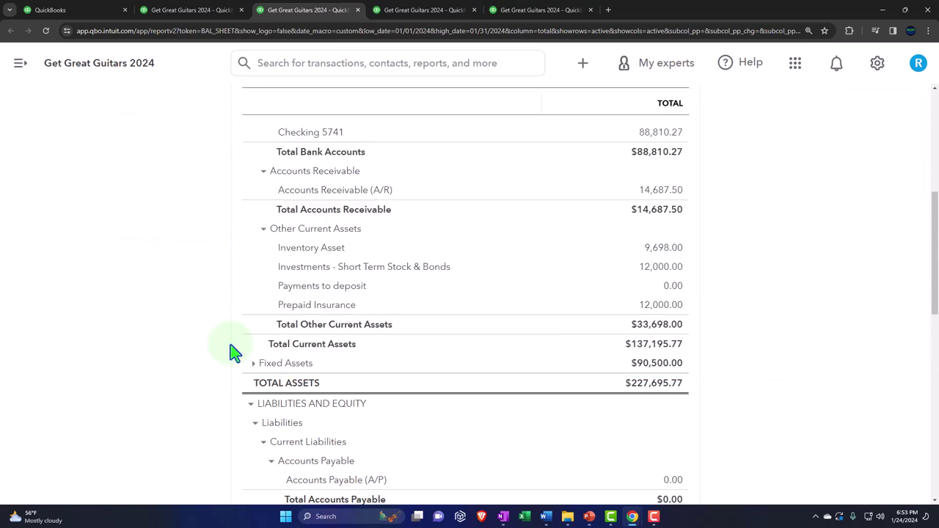
scroll(232, 352, "up", 4)
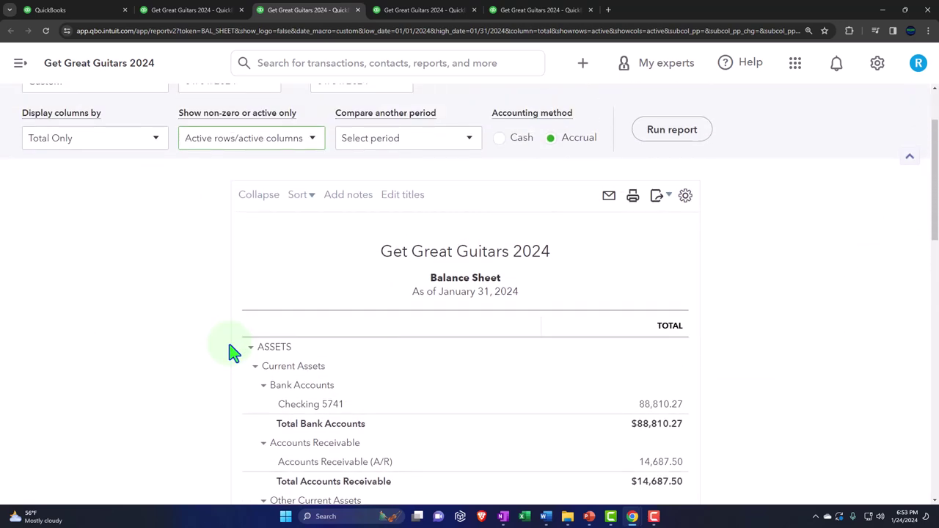
scroll(232, 352, "up", 1)
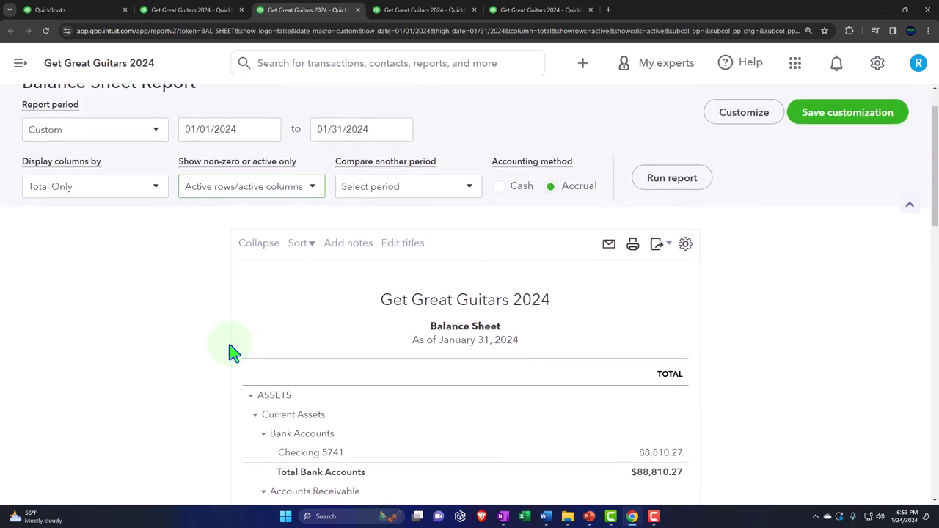
left_click(312, 188)
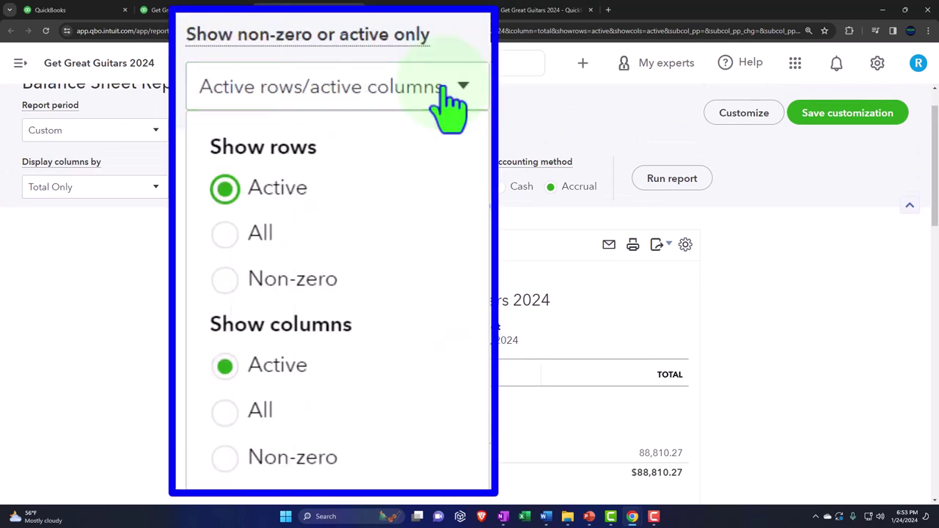
left_click(242, 283)
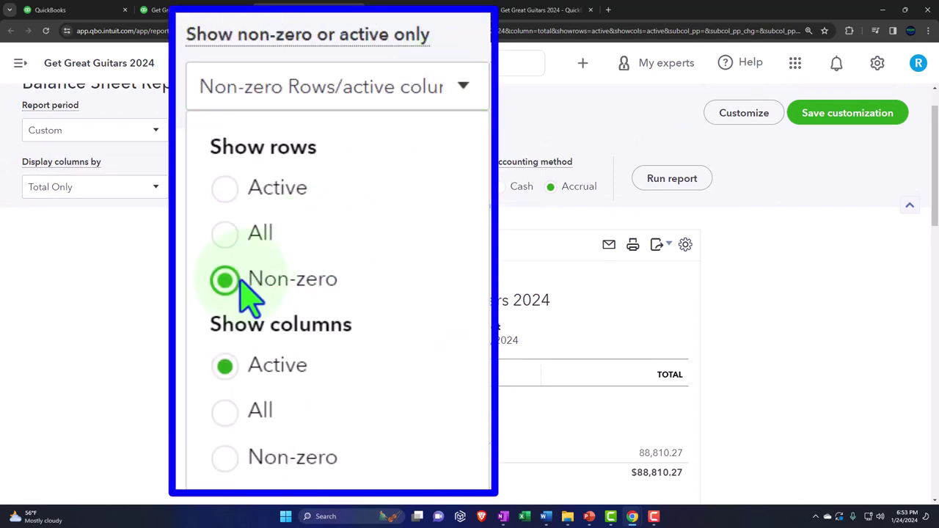
left_click(141, 295)
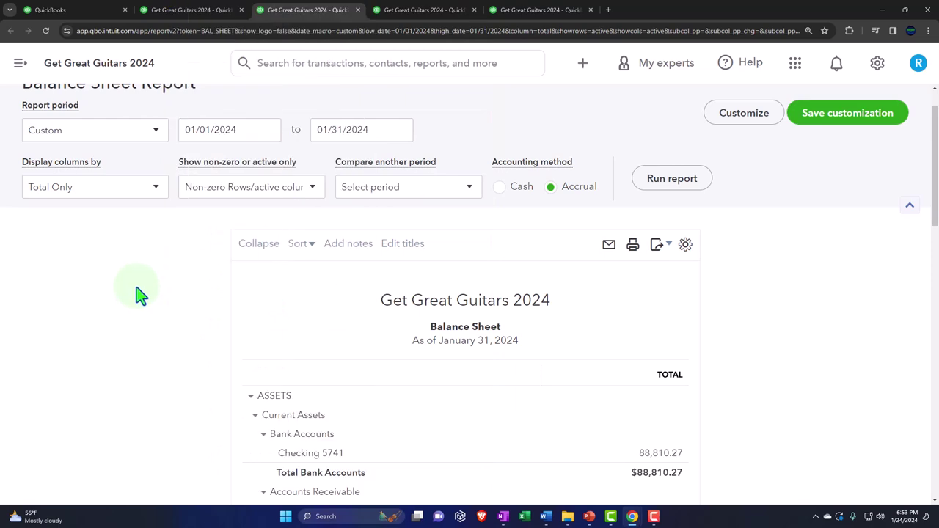
left_click(650, 179)
scroll(631, 346, "down", 4)
scroll(631, 347, "down", 7)
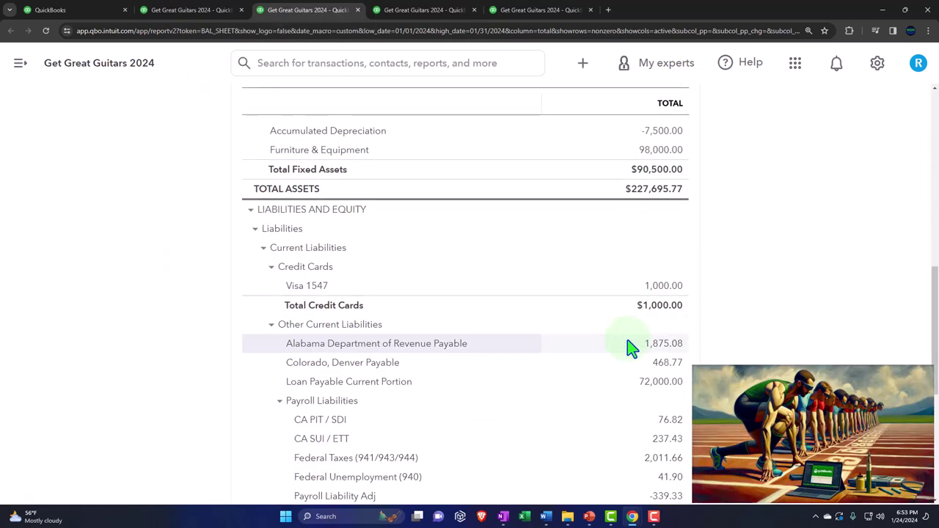
Add a % of Column comparison to the Balance Sheet and rerun the report
scroll(516, 398, "up", 10)
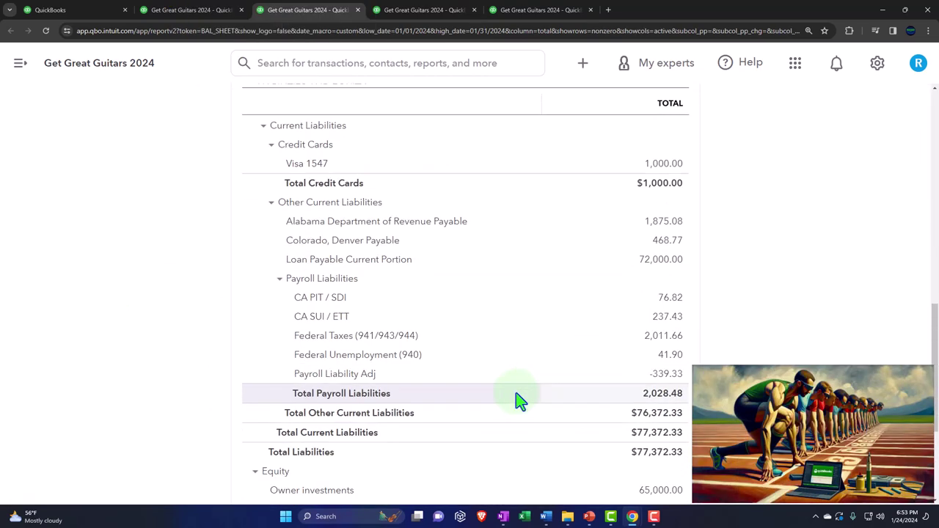
scroll(515, 398, "up", 1)
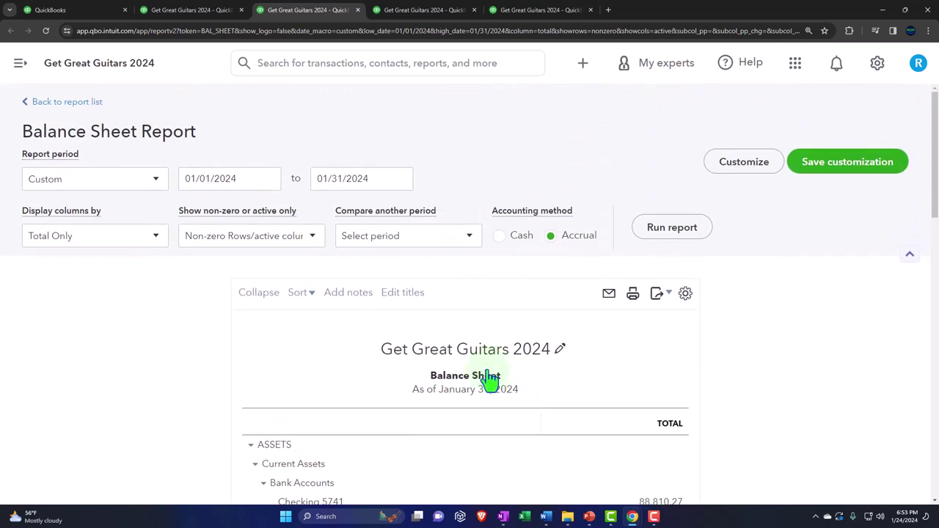
left_click(457, 245)
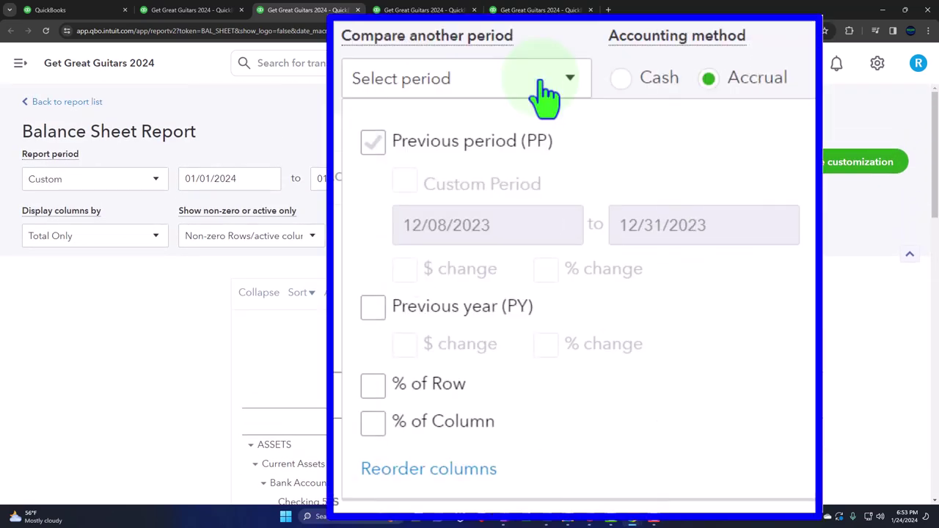
left_click(371, 425)
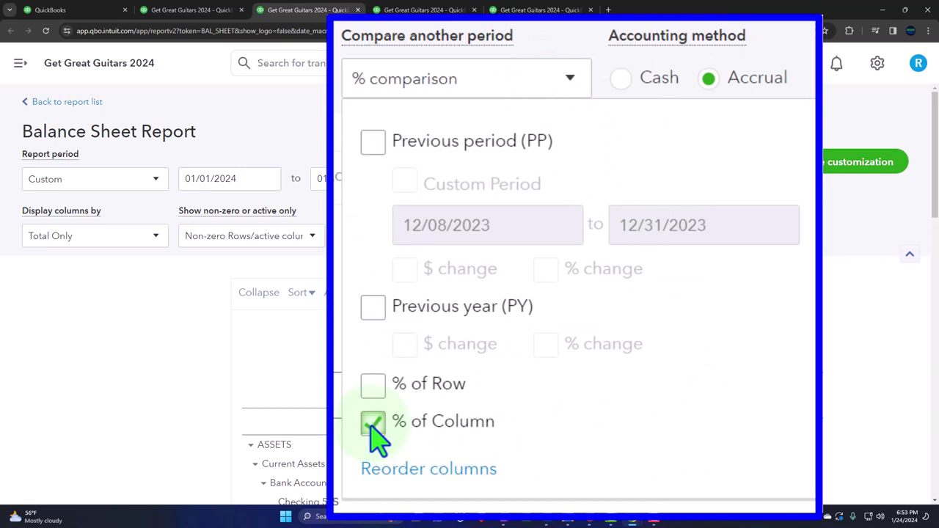
left_click(383, 155)
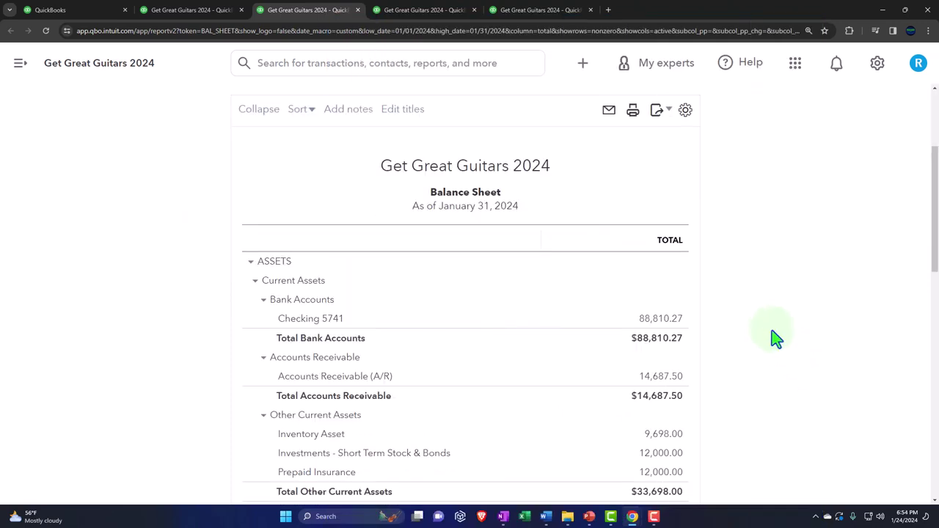
scroll(776, 339, "up", 3)
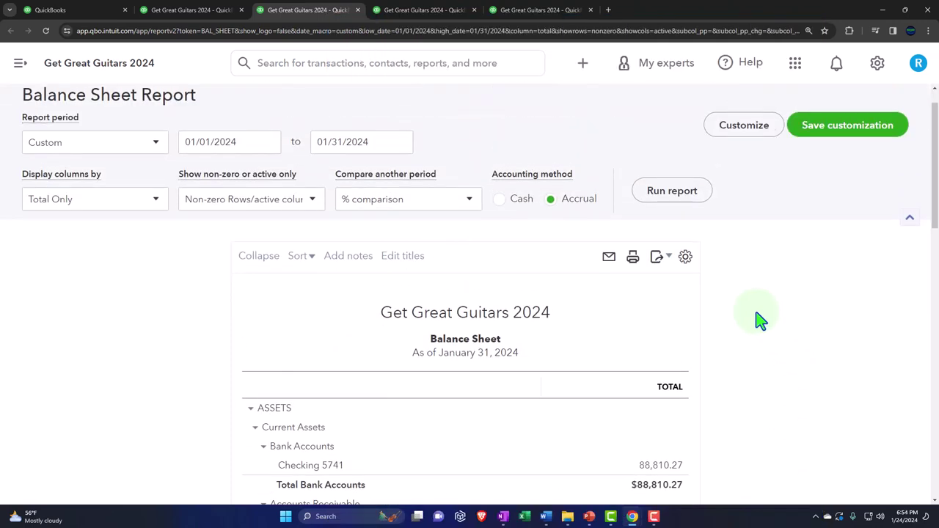
left_click(682, 200)
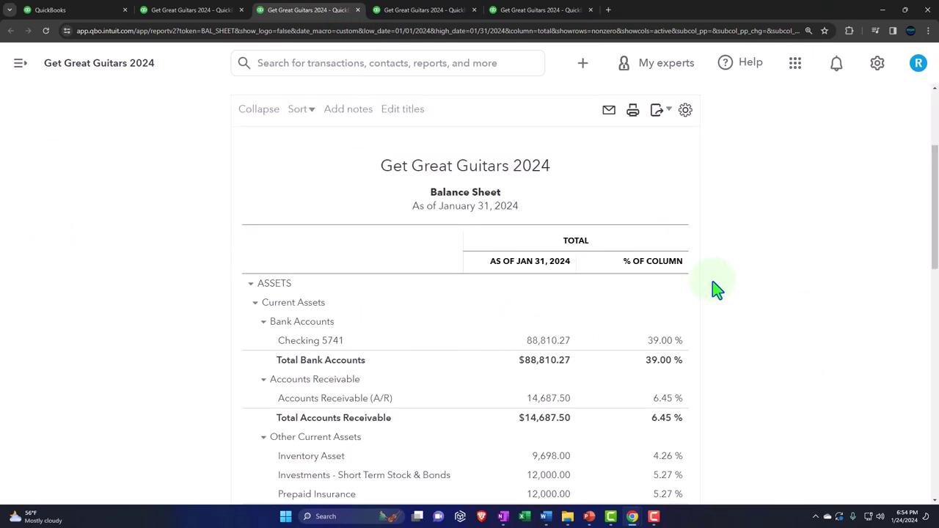
Open Calculator, keep it on top of the other windows and place it beside the Balance Sheet figures
scroll(714, 288, "down", 2)
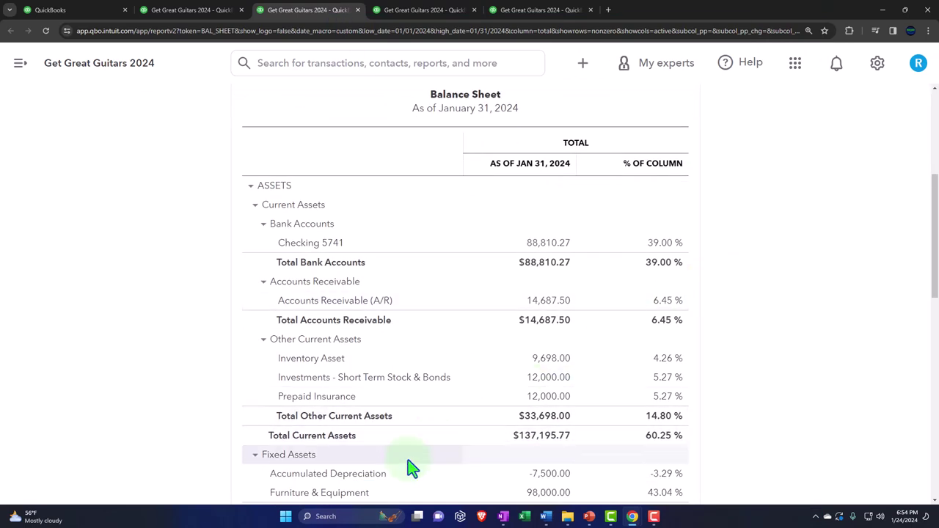
left_click(338, 516)
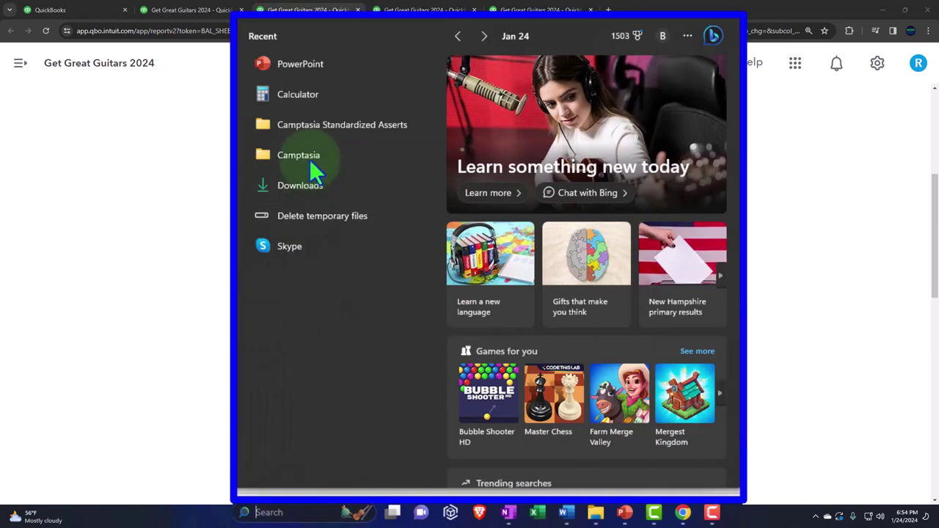
left_click(296, 95)
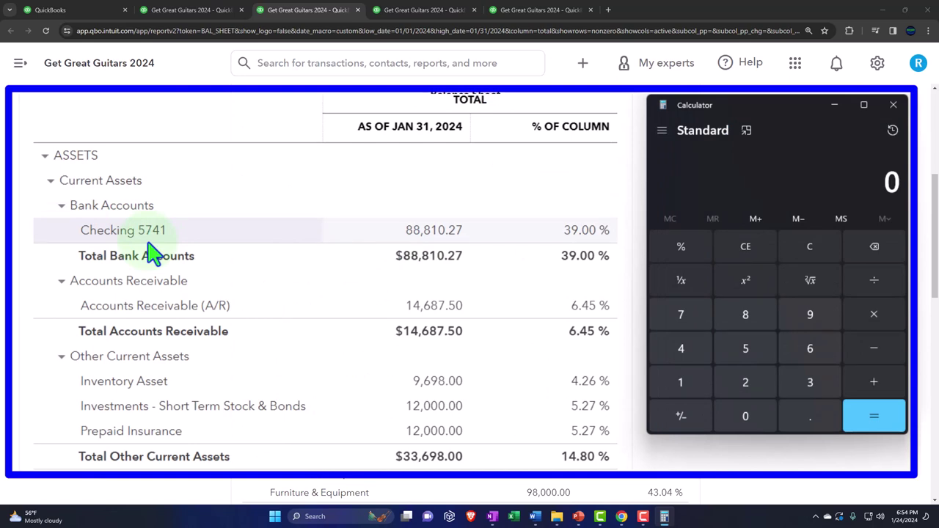
left_click(746, 130)
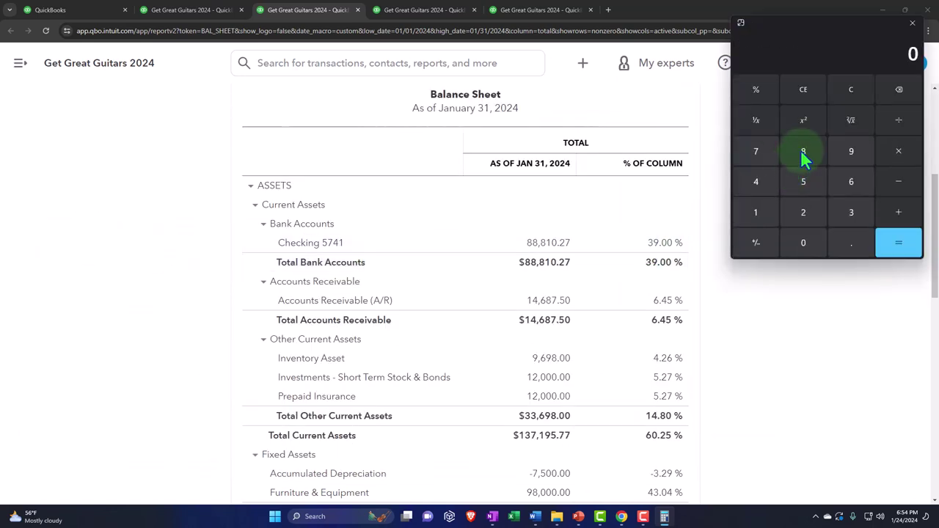
left_click_drag(821, 38, 814, 180)
Divide the Accounts Receivable amount 14,687.5 by total assets 227,695.77, restore Calculator's full view and return to the Balance Sheet
scroll(572, 235, "down", 2)
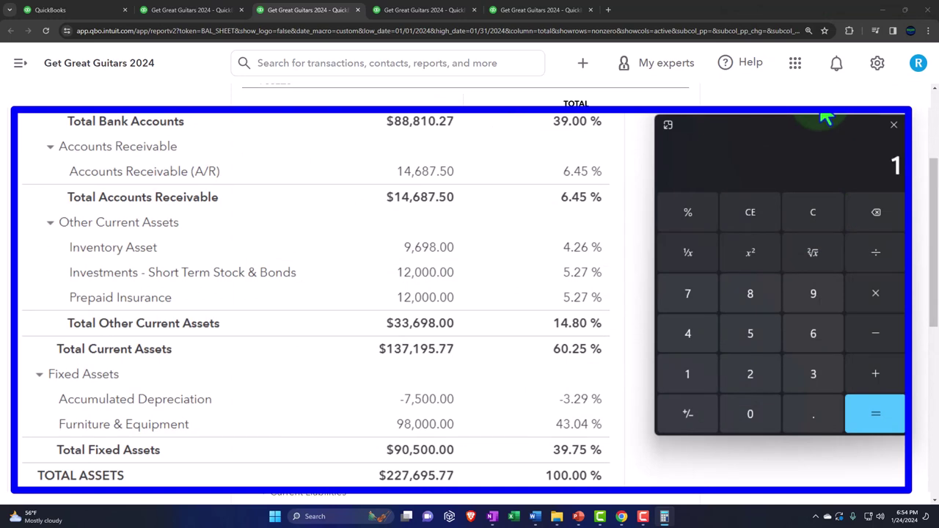
type("4687.5")
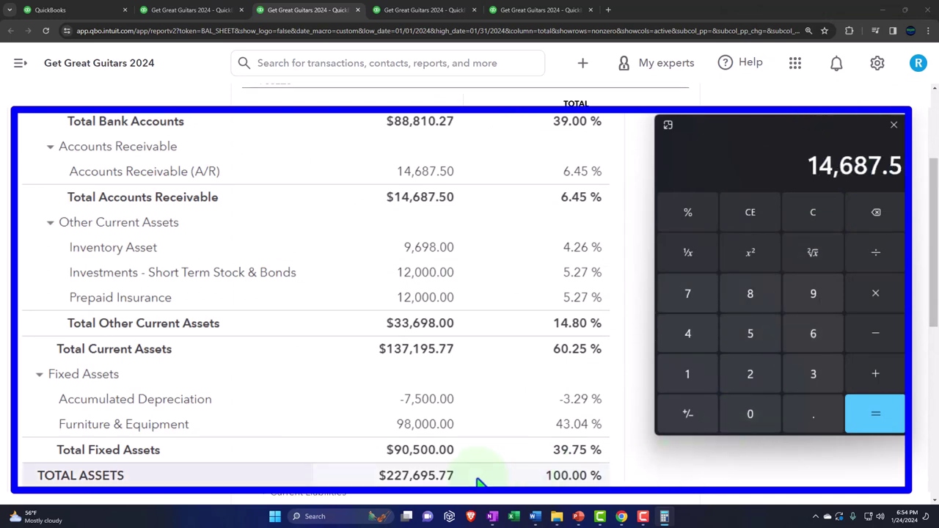
key("slash")
type("227695.77")
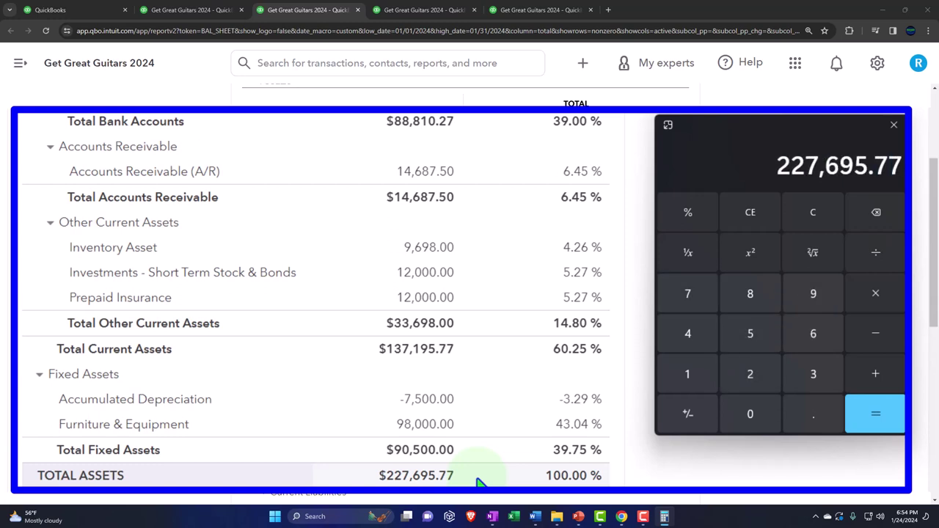
key("Return")
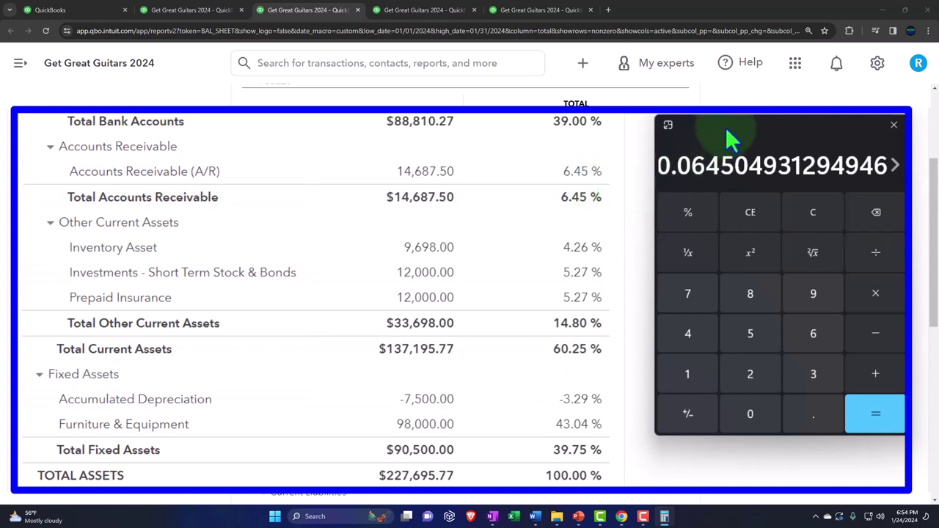
left_click(670, 126)
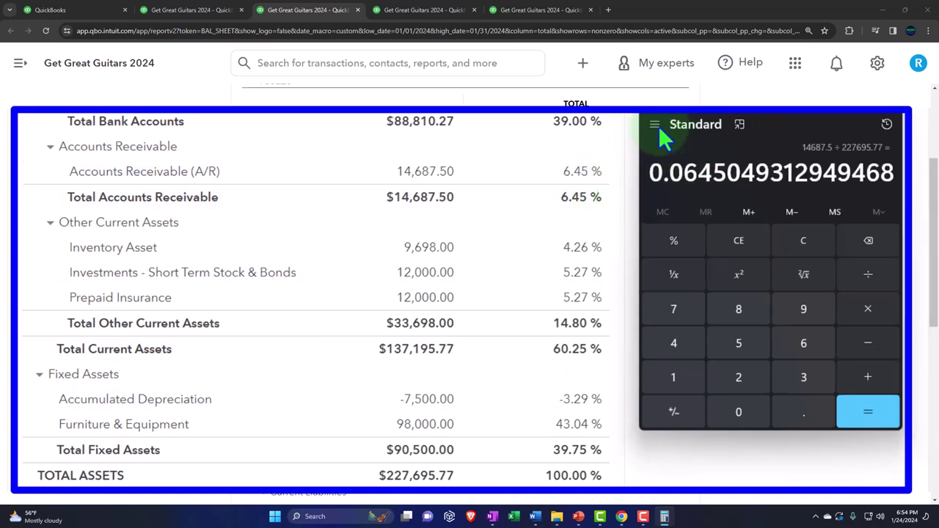
left_click(325, 300)
Customize the Balance Sheet's number format to omit cents and show negative numbers as (100) in red
scroll(682, 360, "down", 3)
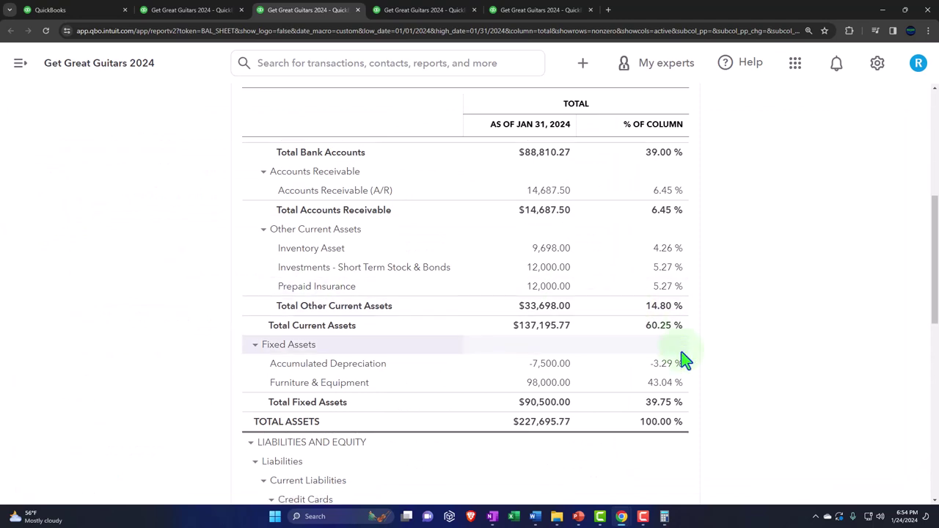
scroll(681, 352, "down", 1)
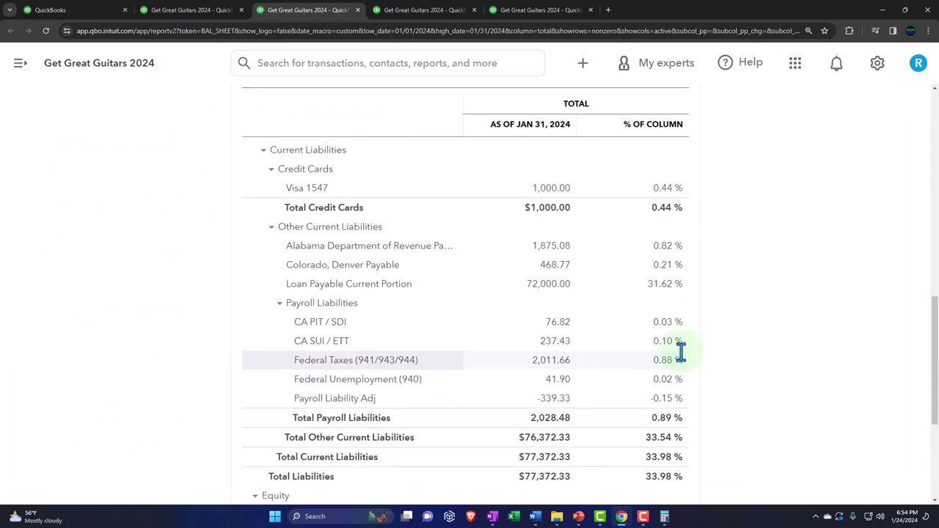
scroll(681, 354, "down", 1)
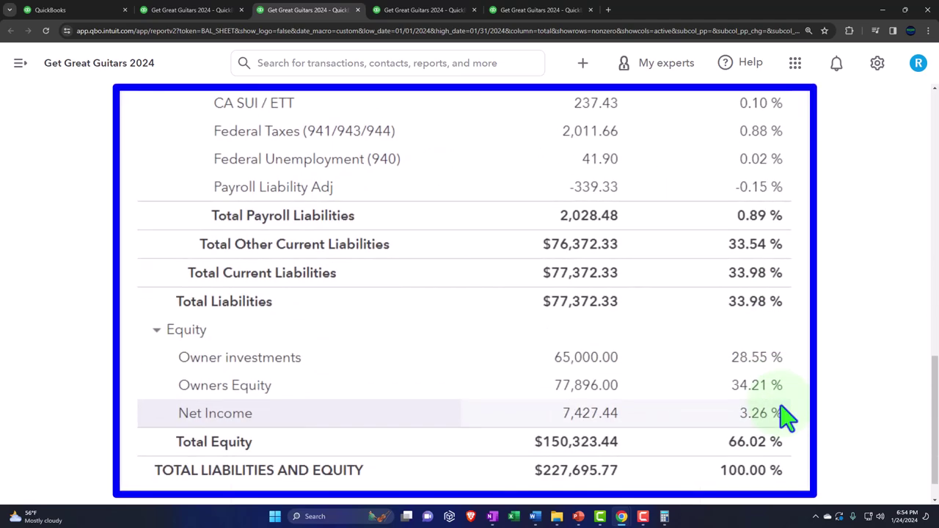
scroll(785, 417, "up", 6)
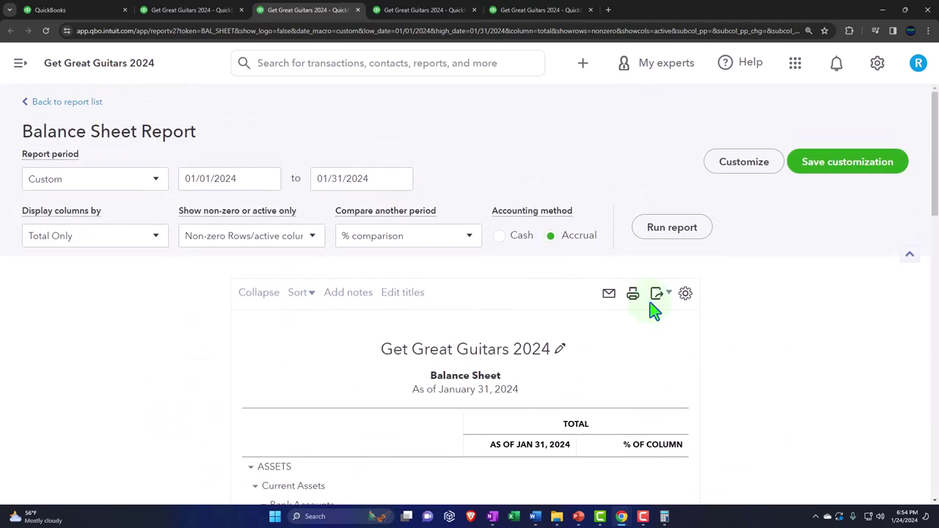
left_click(744, 162)
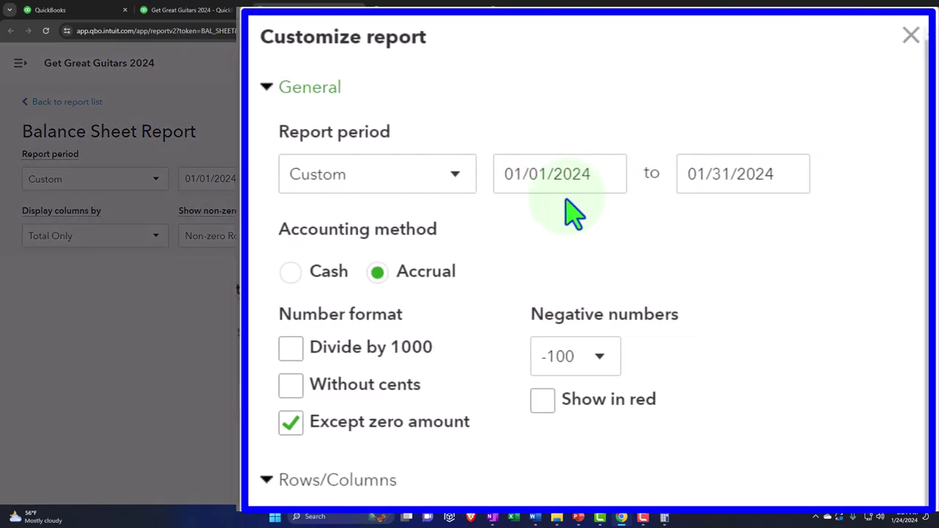
left_click(292, 387)
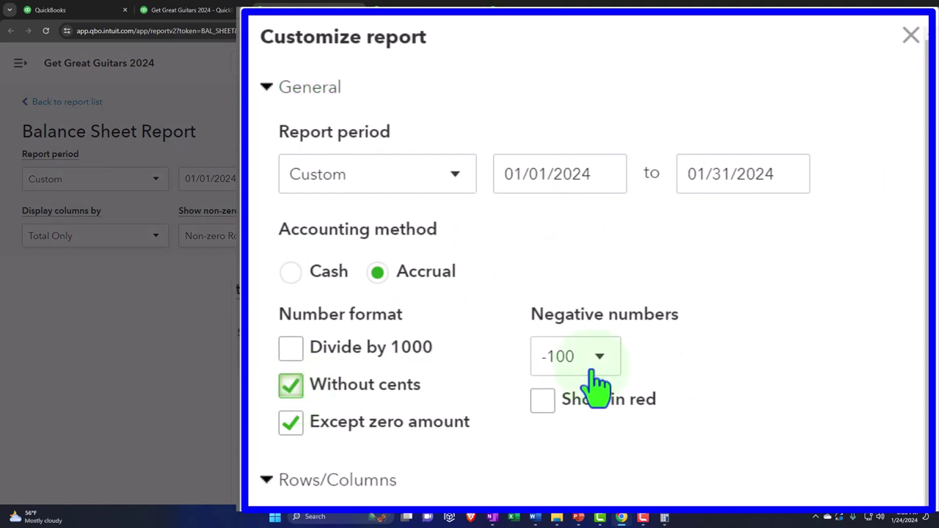
left_click(600, 358)
left_click(587, 443)
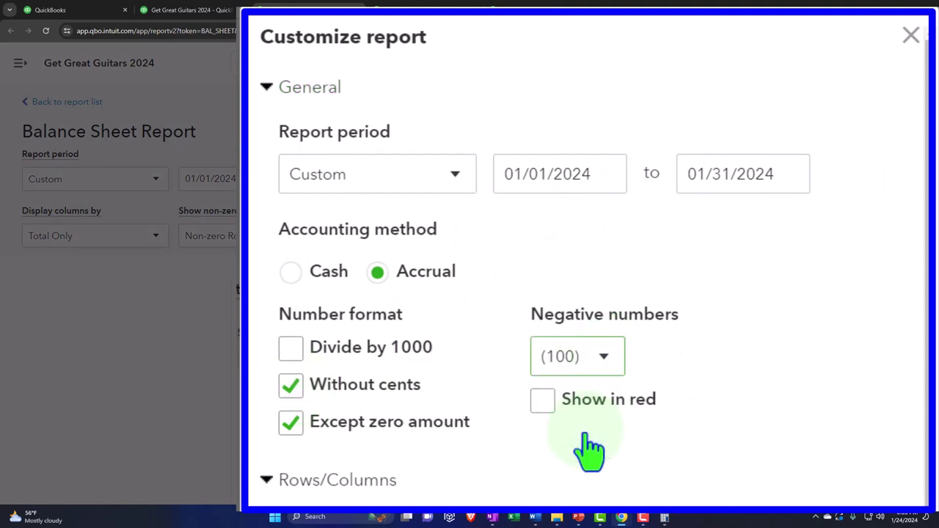
left_click(544, 404)
Remove the date prepared, time prepared and report basis from the Balance Sheet footer and run the customized report
scroll(547, 414, "down", 1)
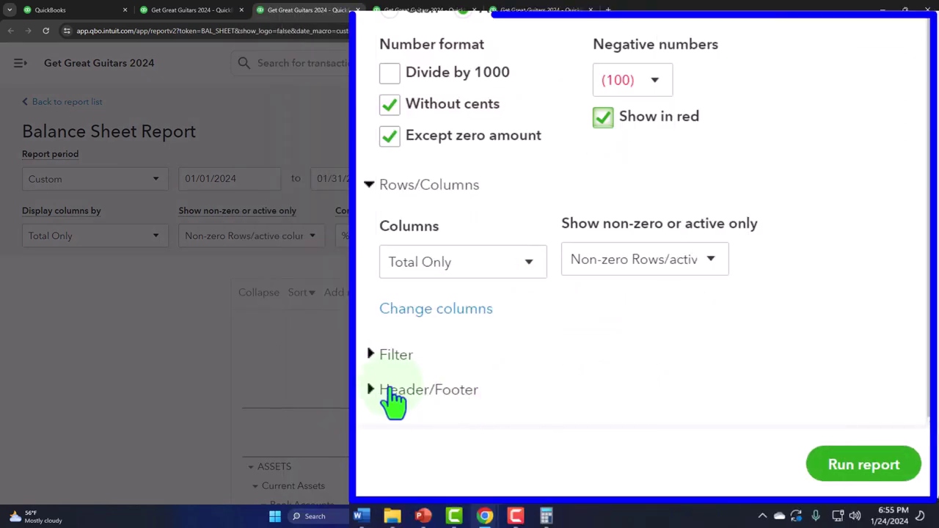
left_click(552, 430)
scroll(551, 226, "down", 3)
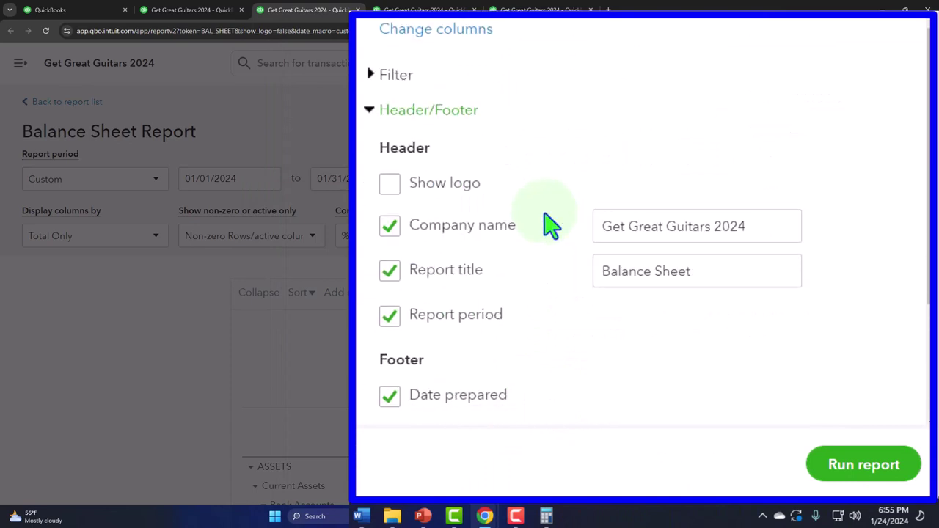
scroll(440, 286, "down", 2)
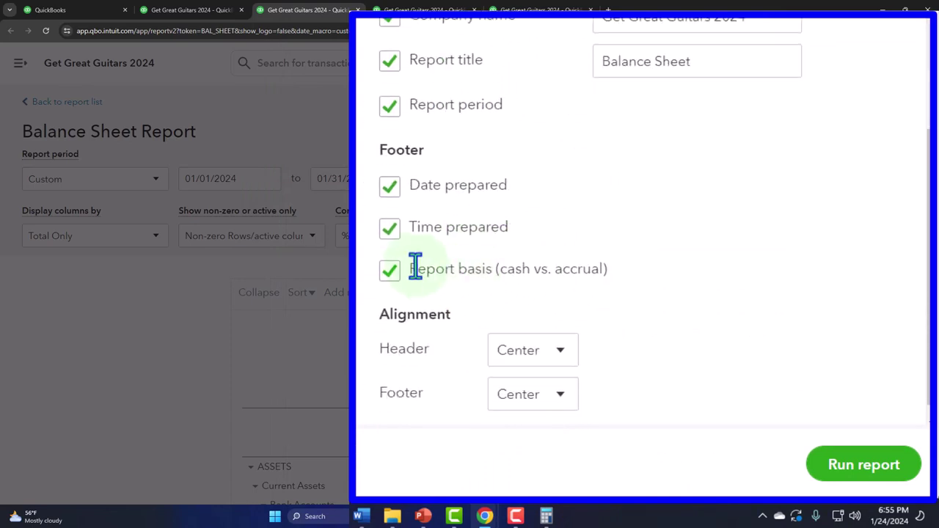
left_click(391, 192)
left_click(391, 231)
left_click(391, 271)
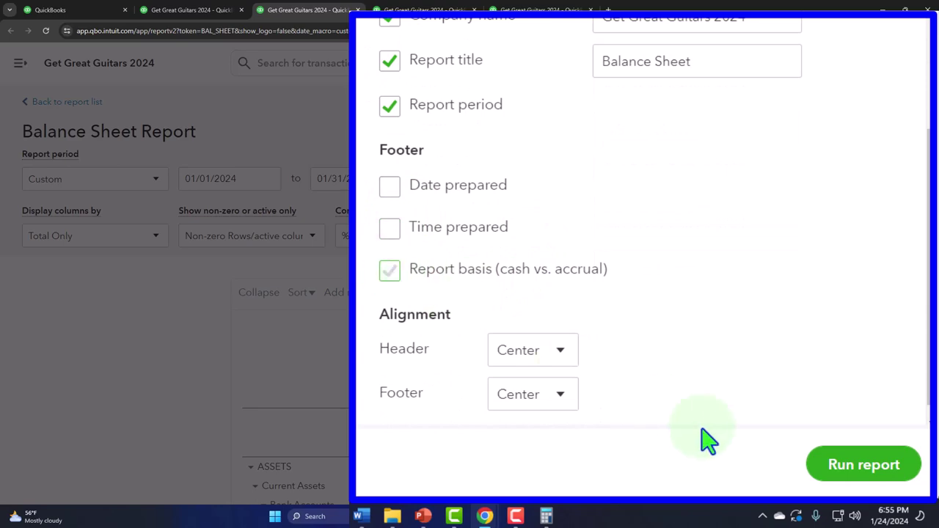
left_click(840, 469)
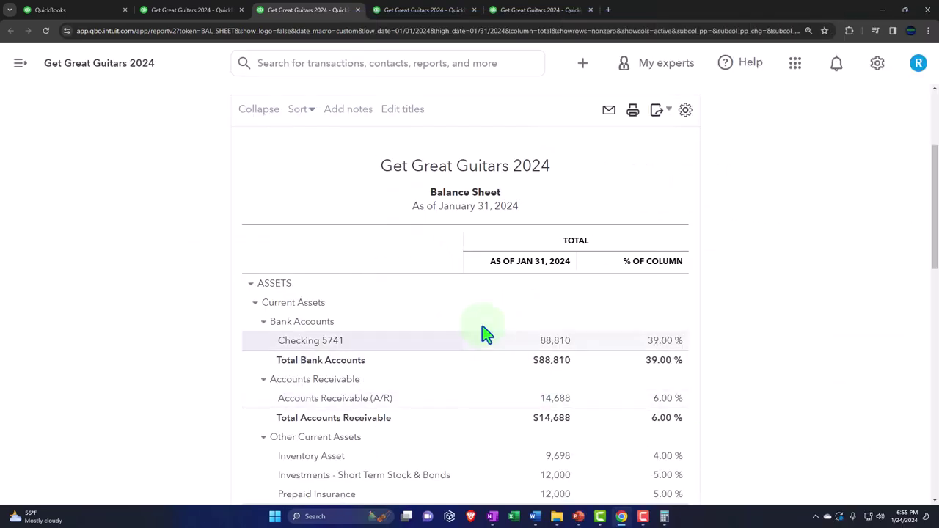
Change the Balance Sheet's report title to "Balance Sheet Vertical Analysis"
left_click(504, 278)
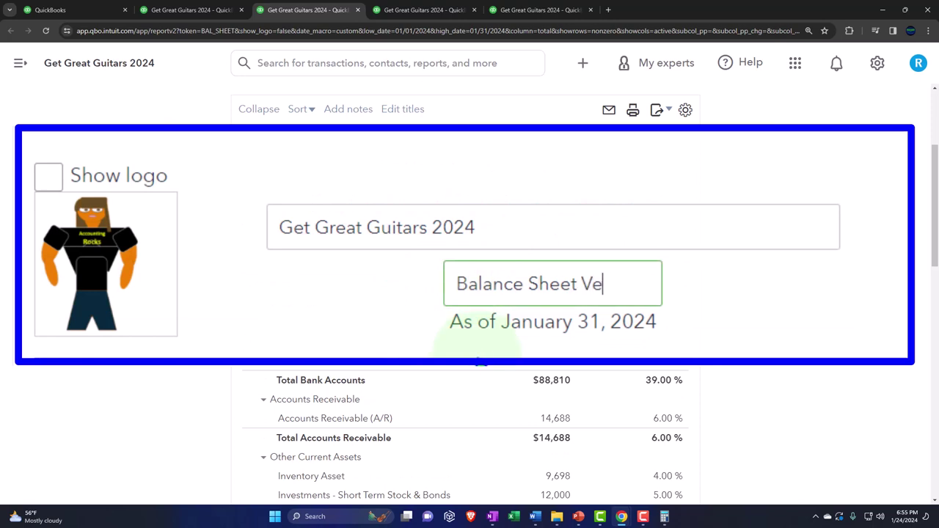
type("Vertical Analys")
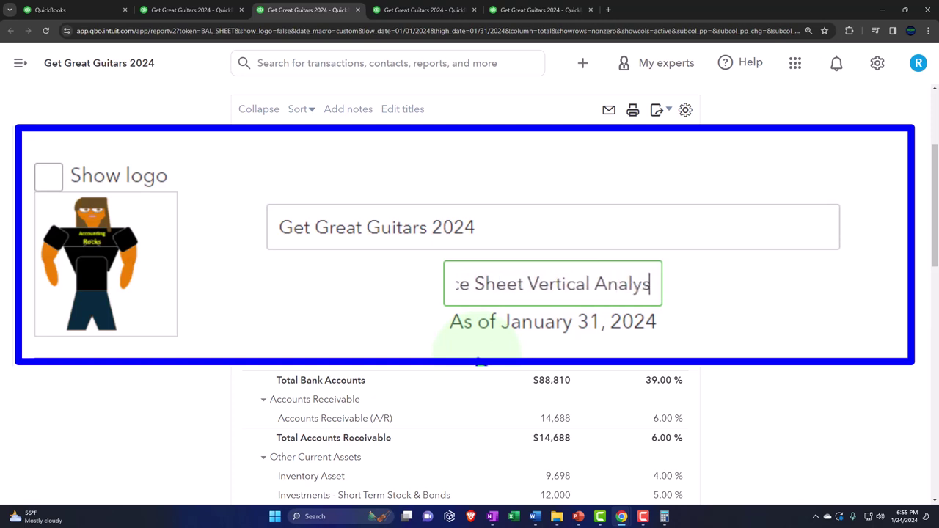
type("is")
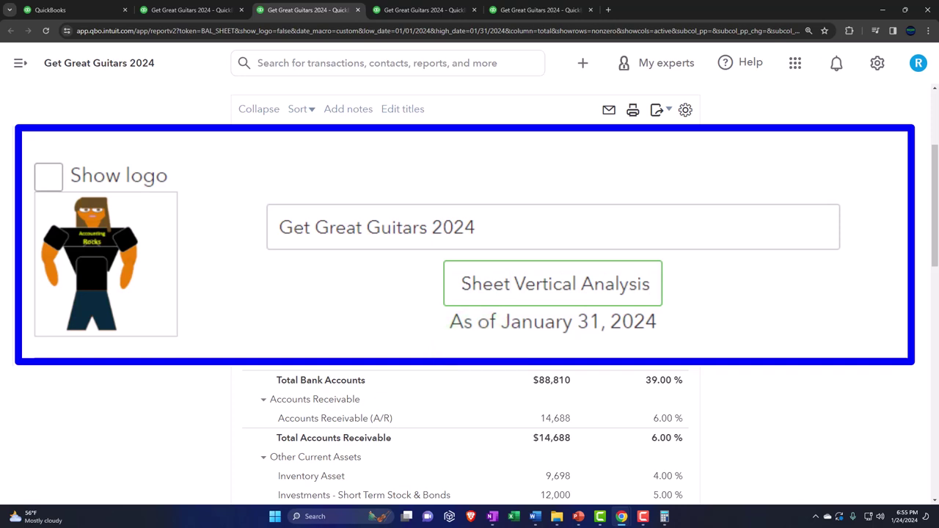
left_click_drag(652, 285, 419, 301)
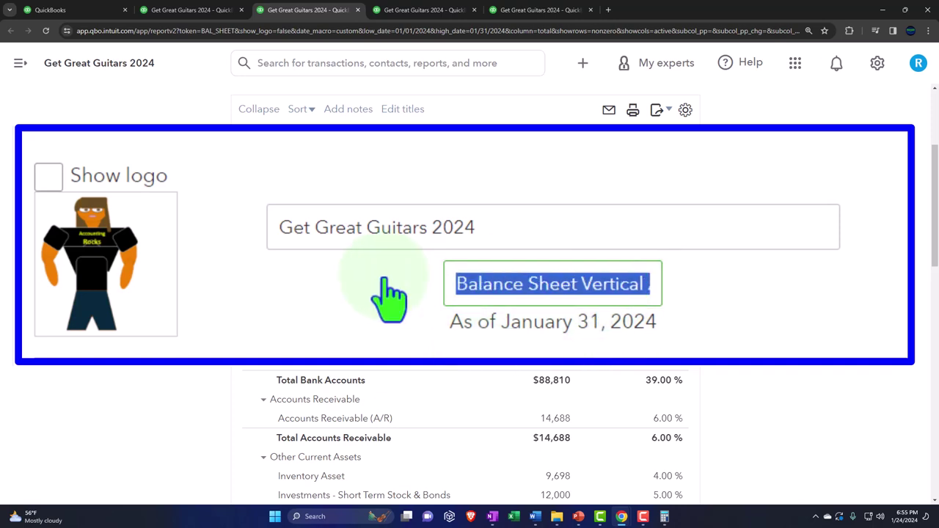
key("Return")
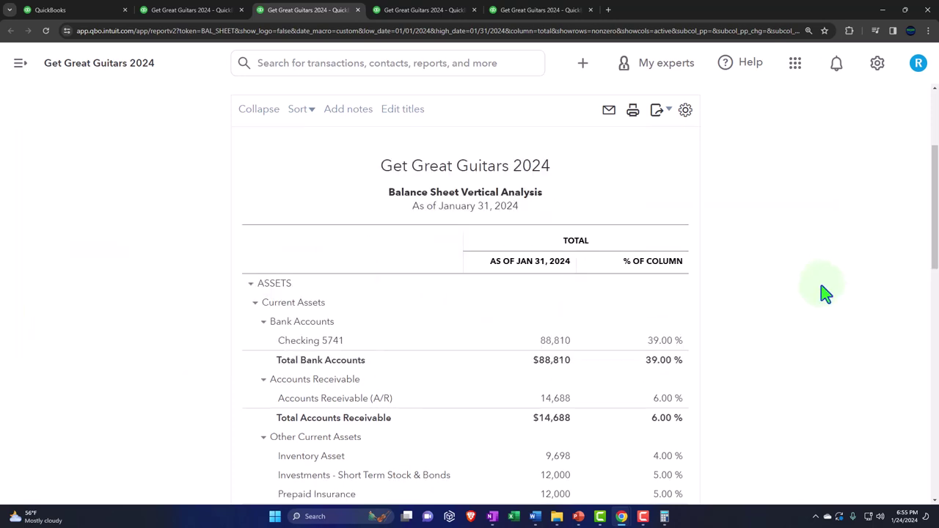
Save the customized report as "2 Balance Sheet Vertical Analysis" in the Month End Reports group
scroll(822, 299, "up", 5)
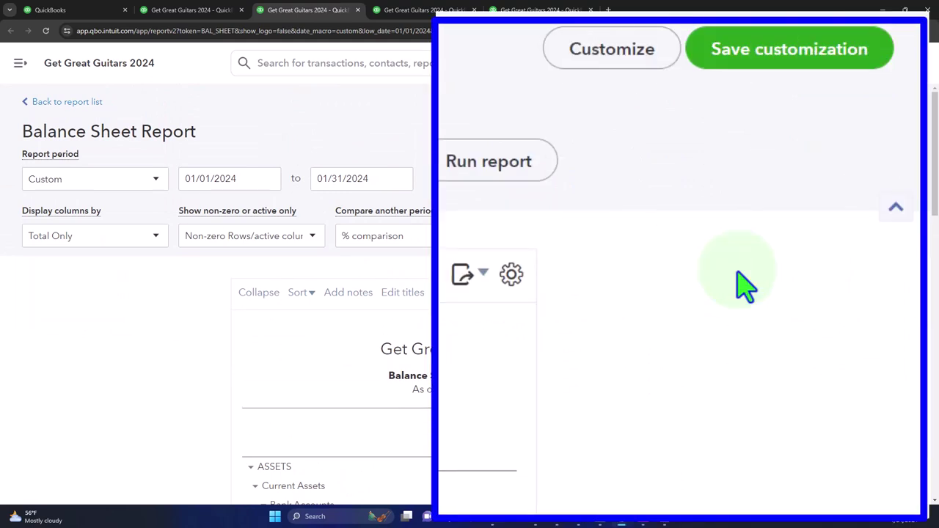
left_click(765, 66)
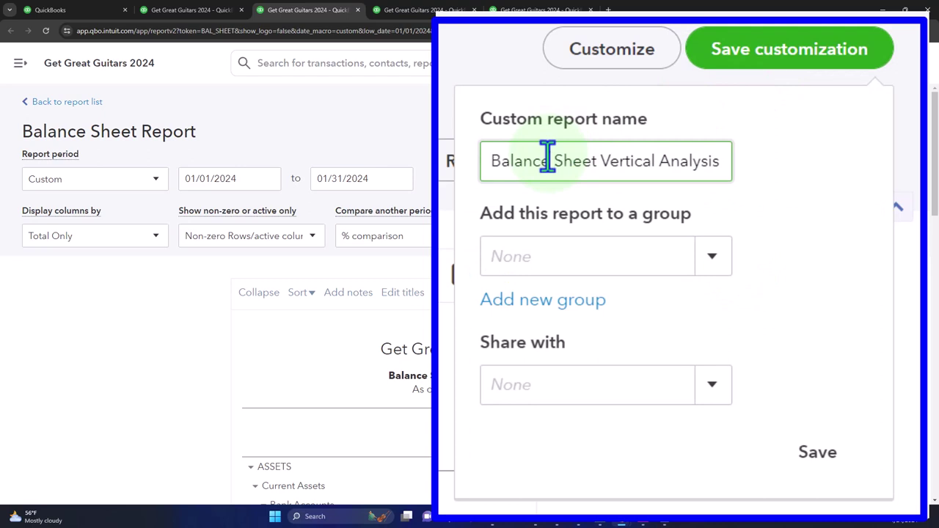
type("2")
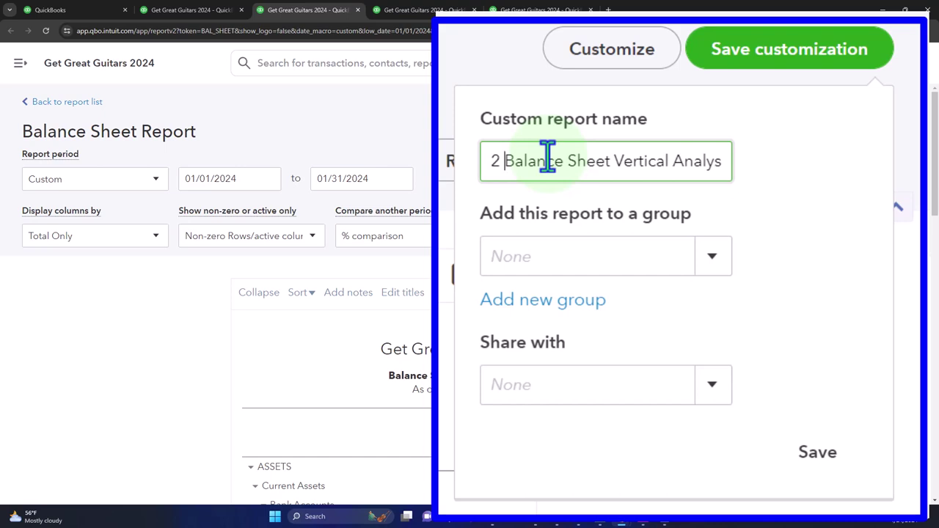
left_click(714, 264)
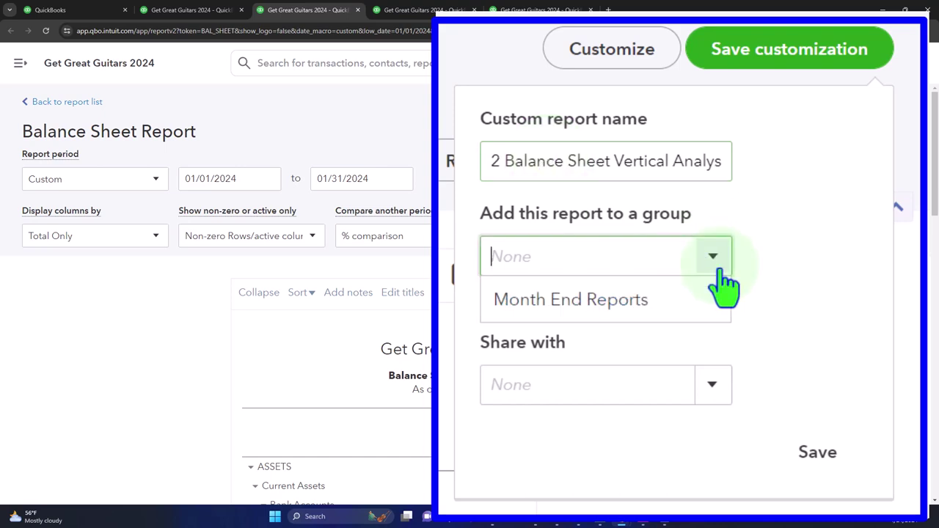
left_click(652, 301)
left_click(818, 452)
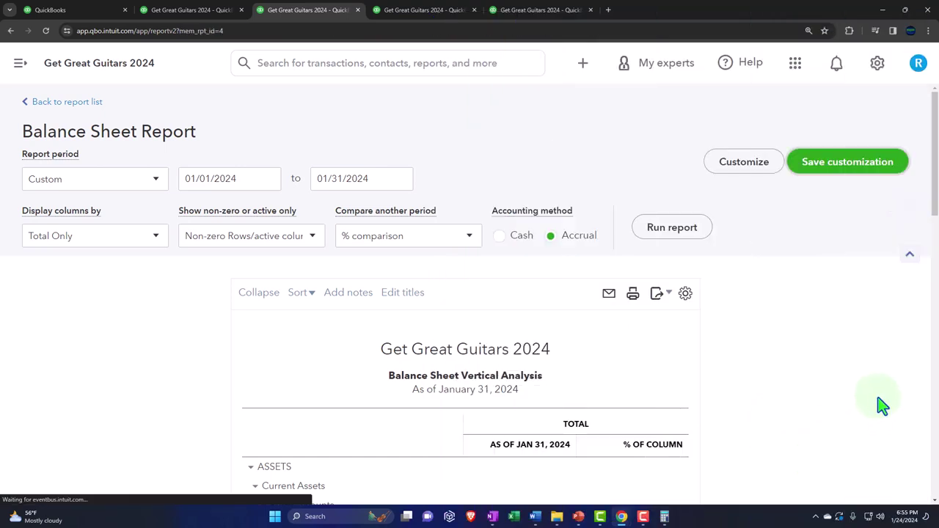
Look over the saved vertical analysis report, then refresh the custom reports list and check the Month End Reports group
scroll(838, 404, "down", 8)
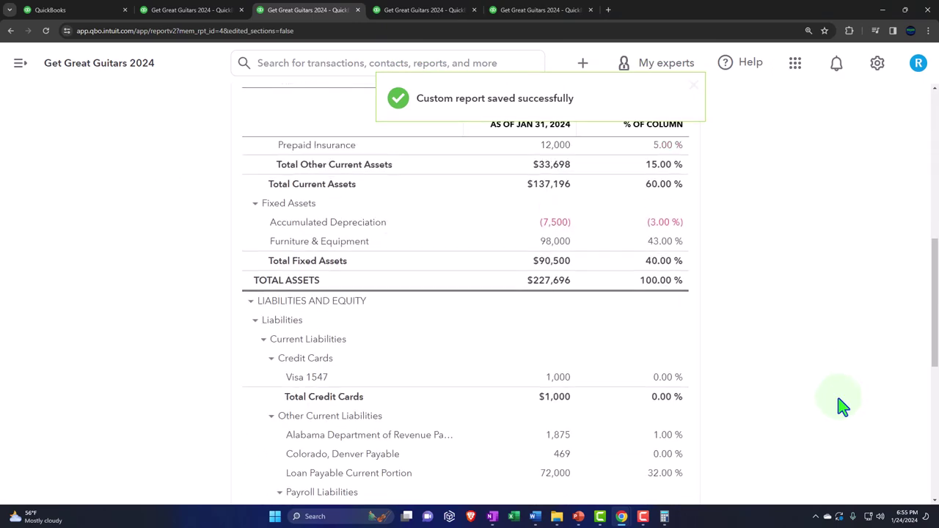
scroll(842, 408, "up", 10)
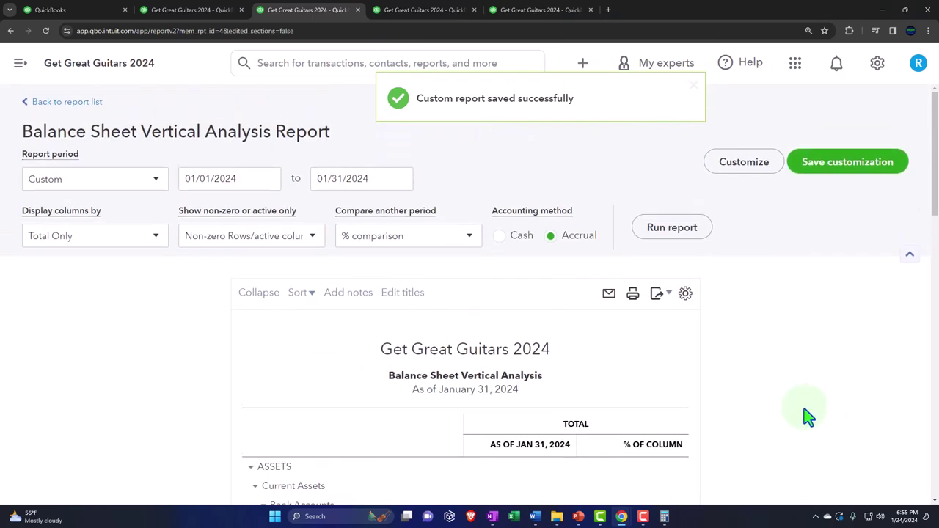
left_click(77, 12)
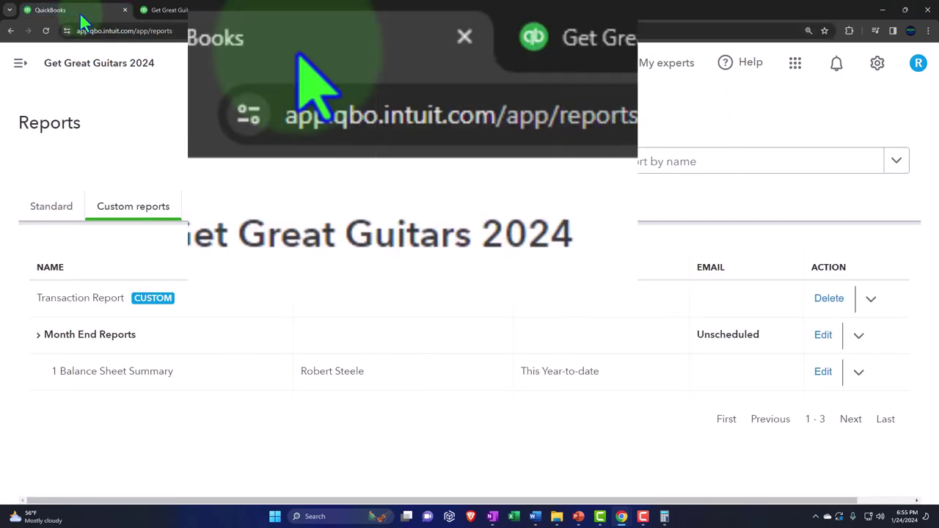
left_click(170, 115)
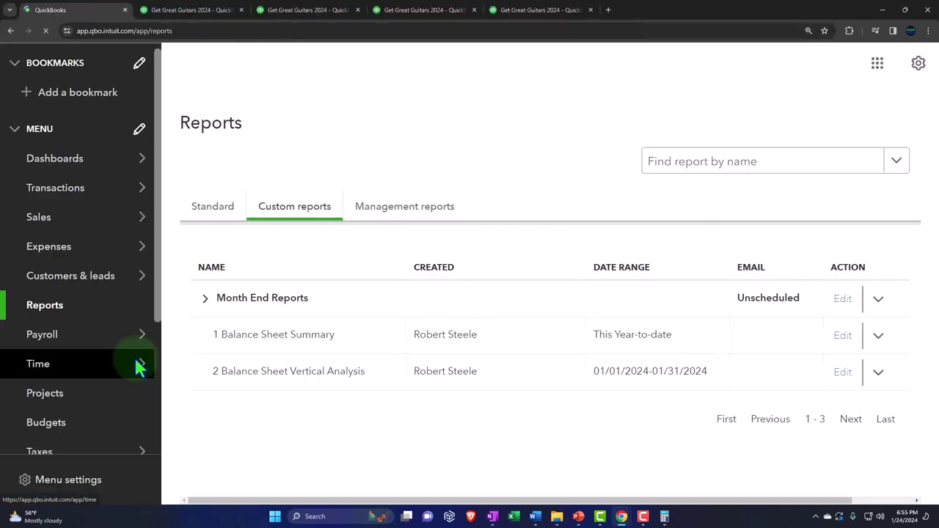
left_click(181, 66)
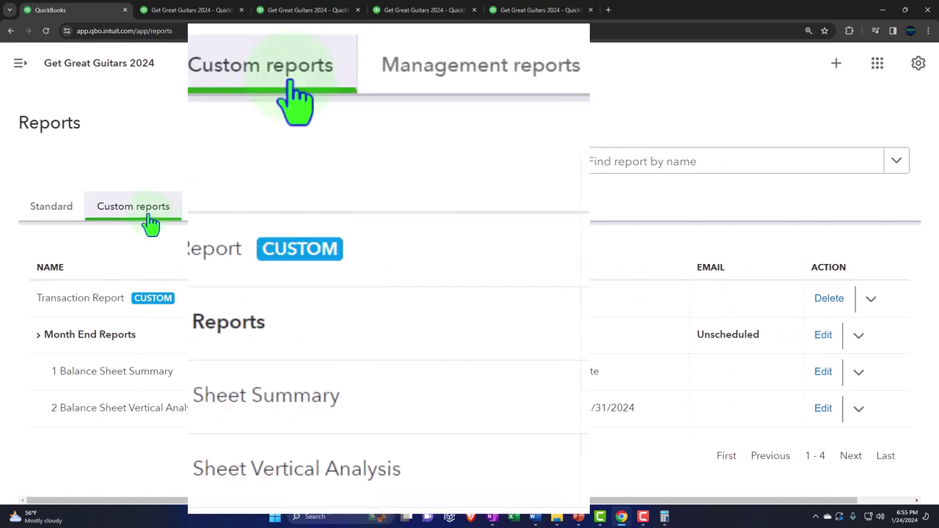
Switch to the January 2024 Profit and Loss report and look over its income and cost sections
left_click(426, 10)
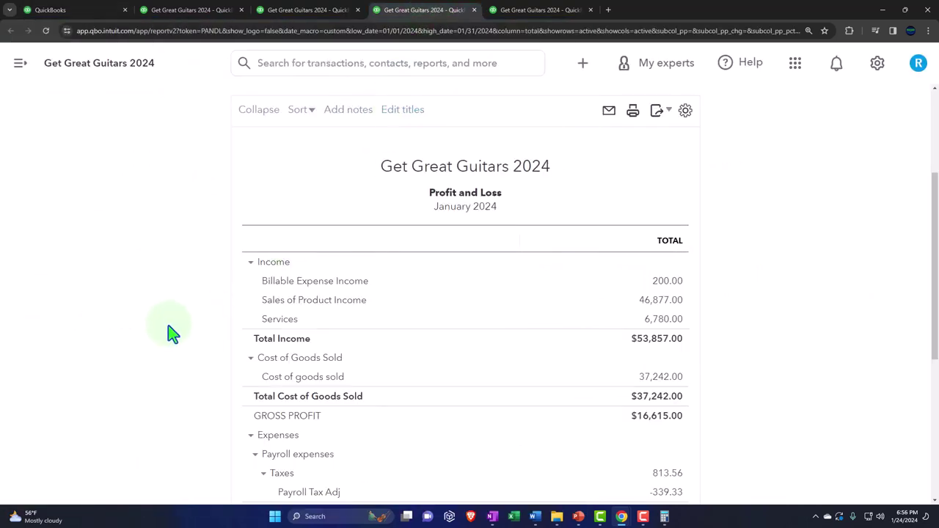
scroll(169, 332, "up", 1)
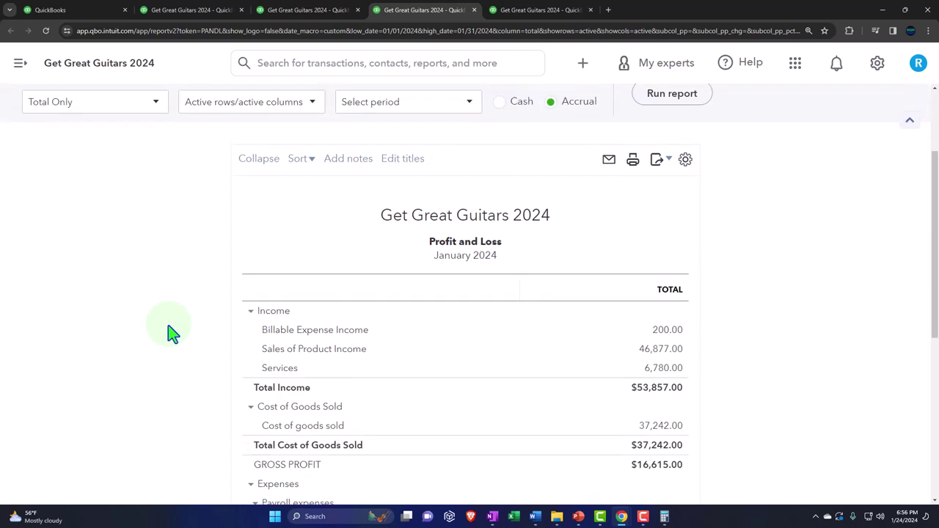
scroll(167, 332, "down", 2)
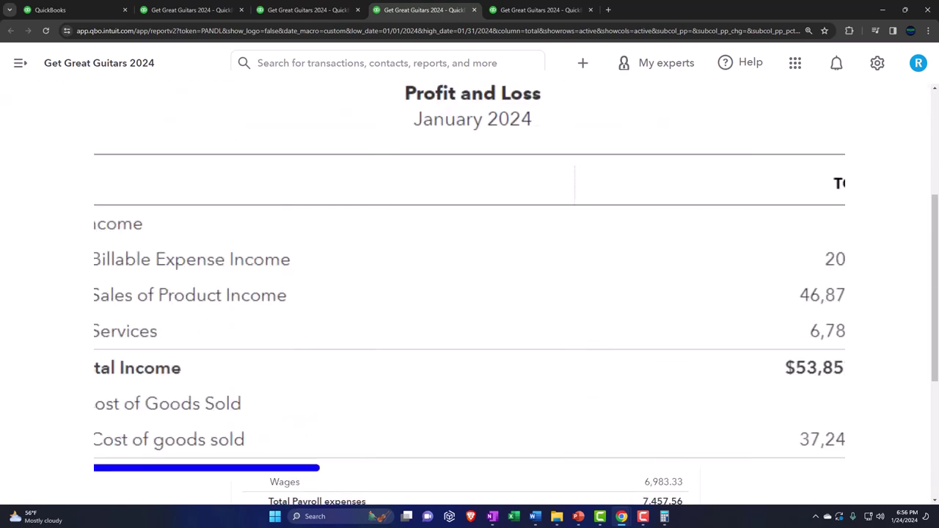
Collapse the Income and Cost of Goods Sold sections of the Profit and Loss and expand both again
left_click(250, 206)
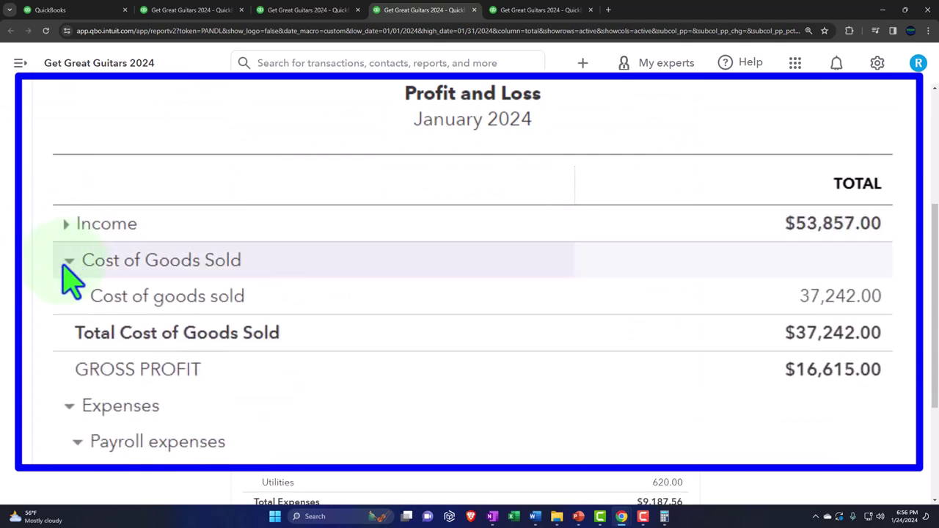
left_click(66, 260)
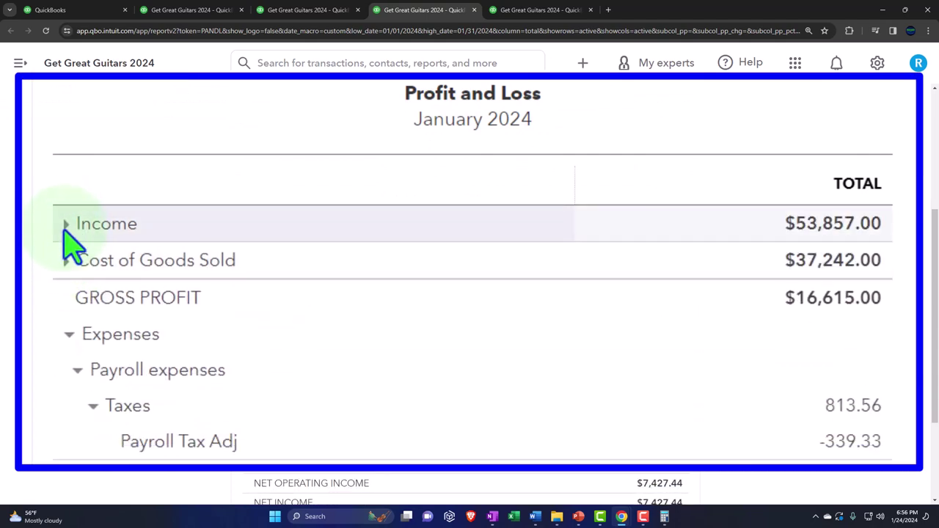
scroll(210, 260, "down", 1)
scroll(210, 260, "up", 2)
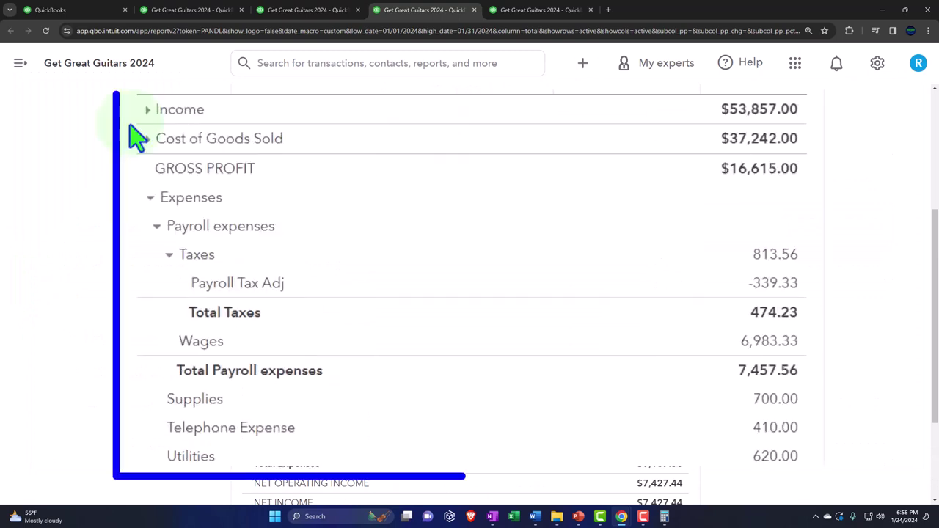
left_click(145, 110)
left_click(148, 252)
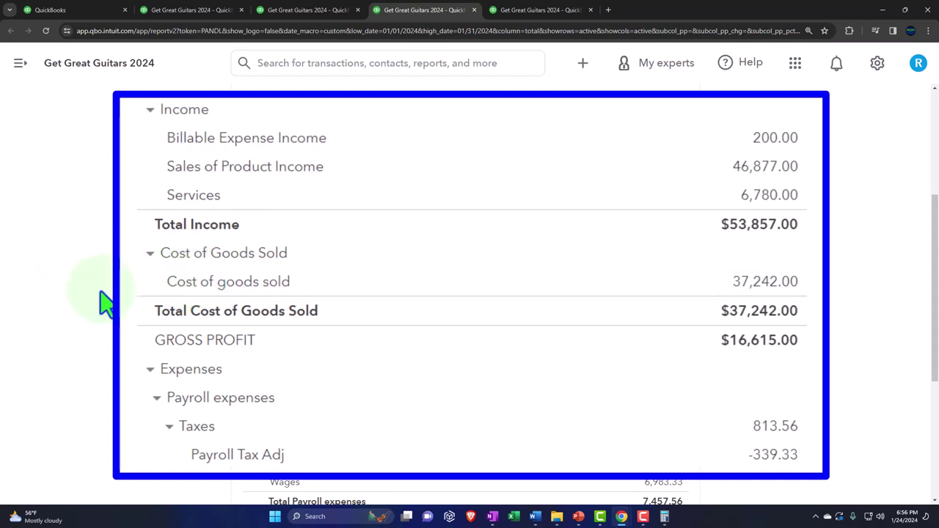
Collapse the Payroll expenses detail on the Profit and Loss into a single line and review the report
scroll(210, 342, "down", 3)
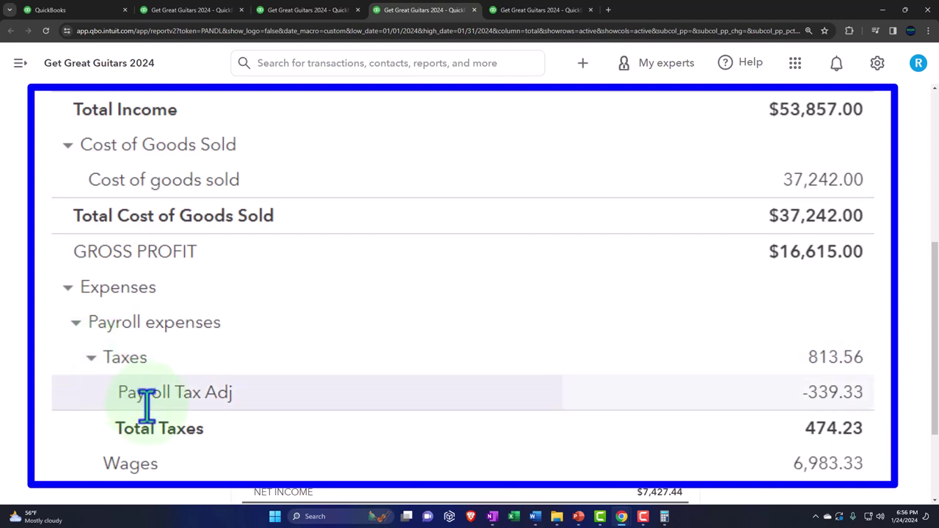
scroll(266, 334, "up", 5)
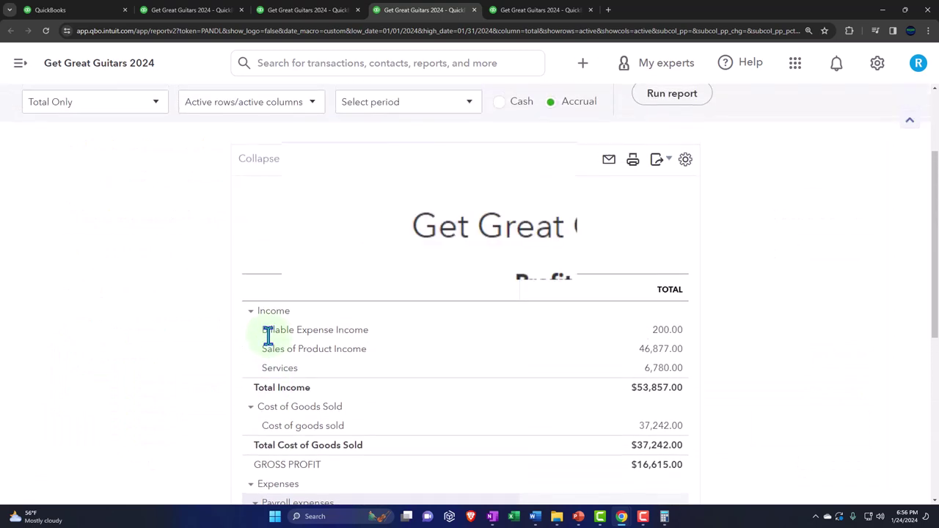
scroll(187, 336, "down", 5)
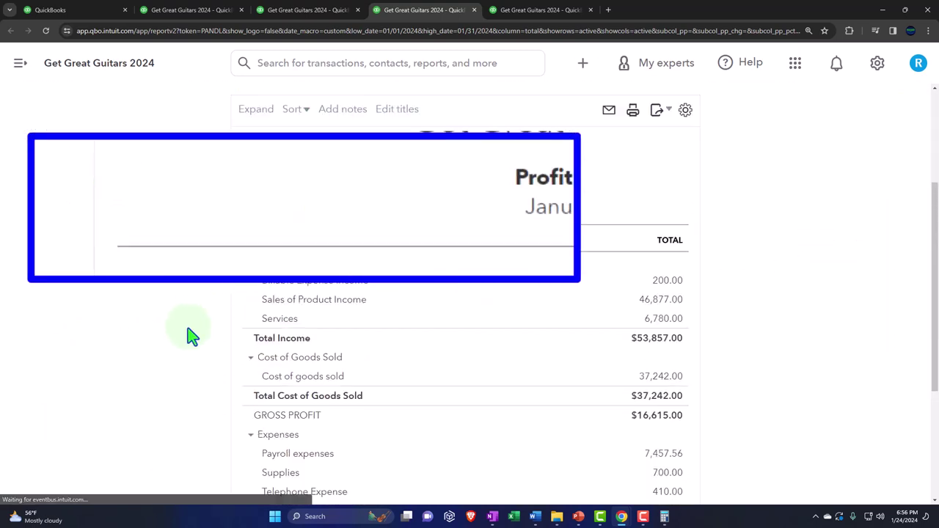
scroll(191, 342, "up", 1)
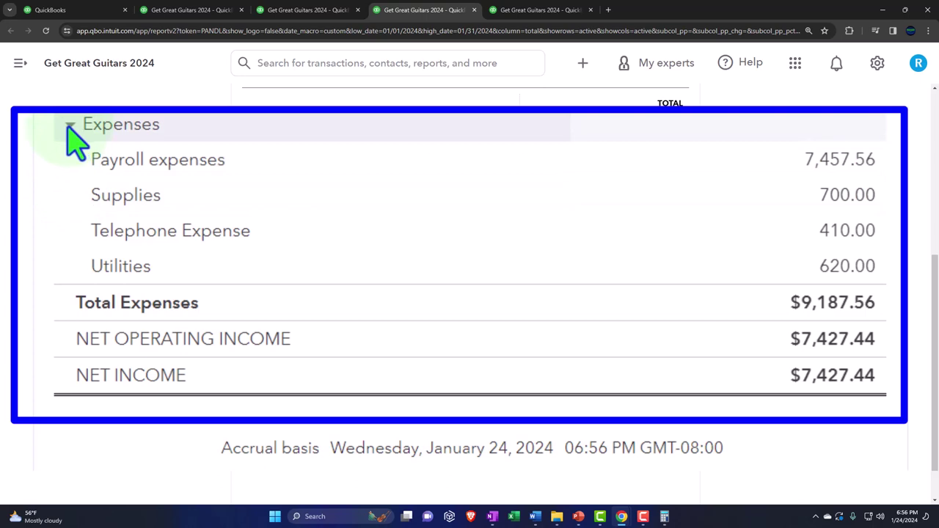
scroll(220, 301, "up", 2)
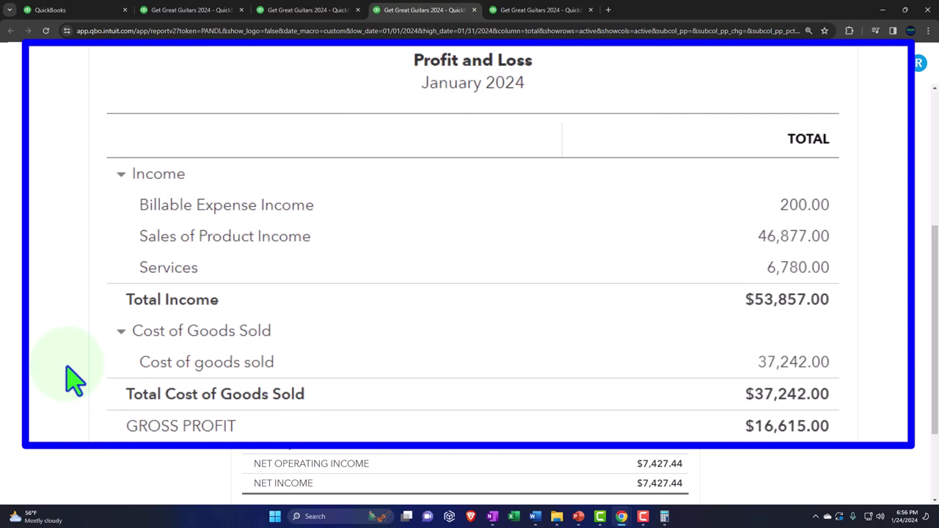
scroll(219, 300, "up", 3)
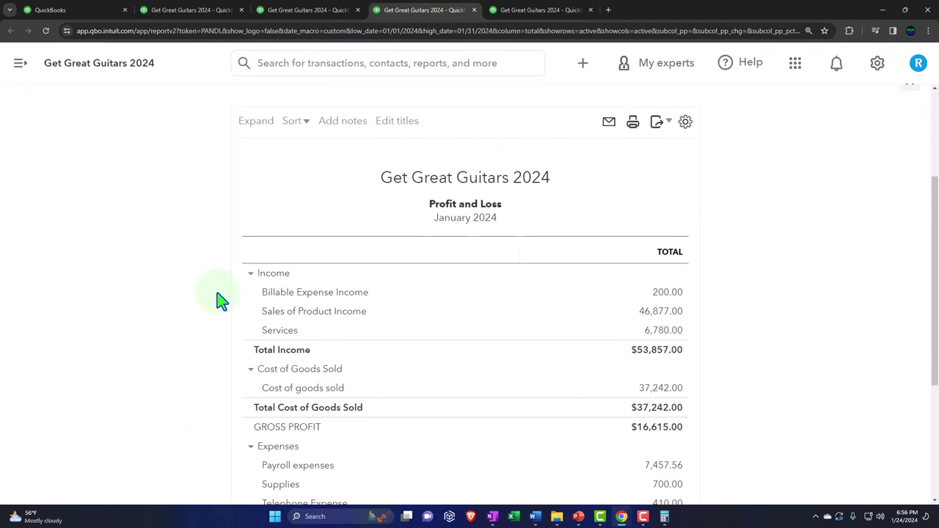
Customize the Profit and Loss number format to omit cents and show negative numbers as (100)
scroll(219, 300, "up", 1)
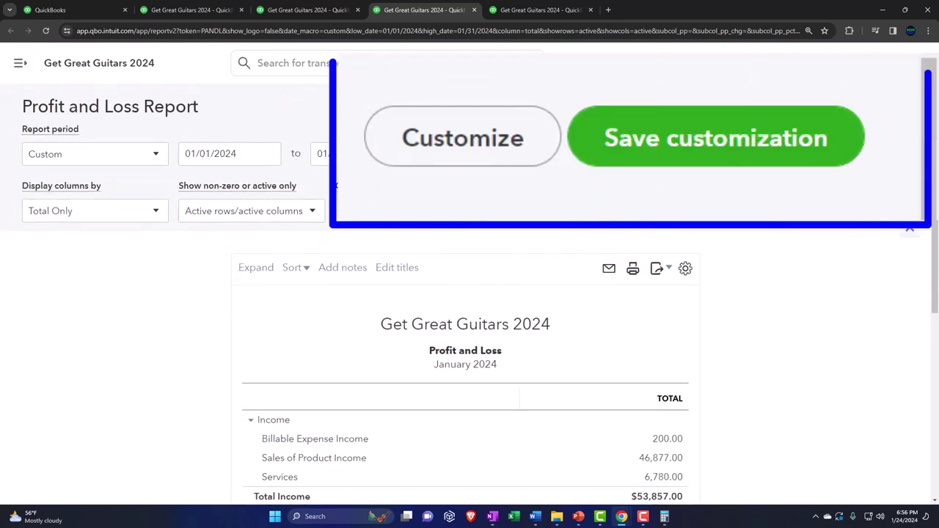
left_click(744, 137)
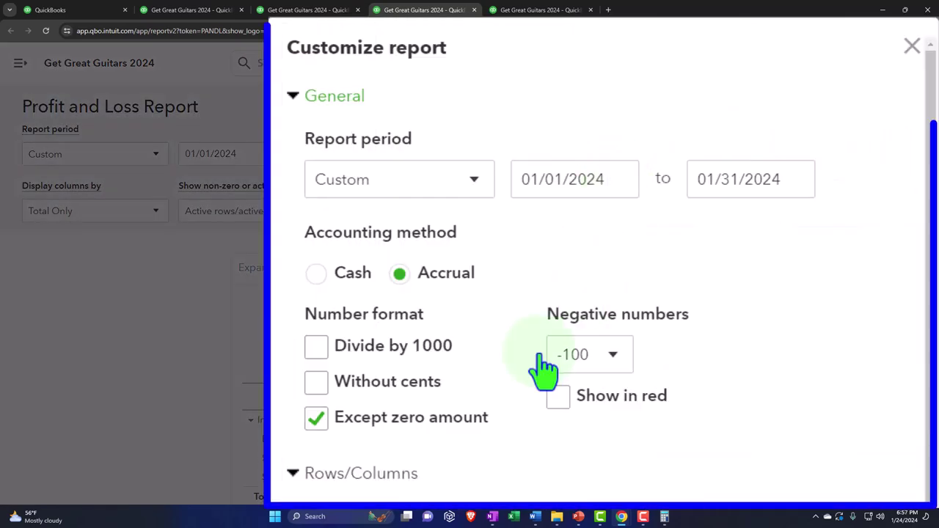
left_click(555, 267)
left_click(596, 360)
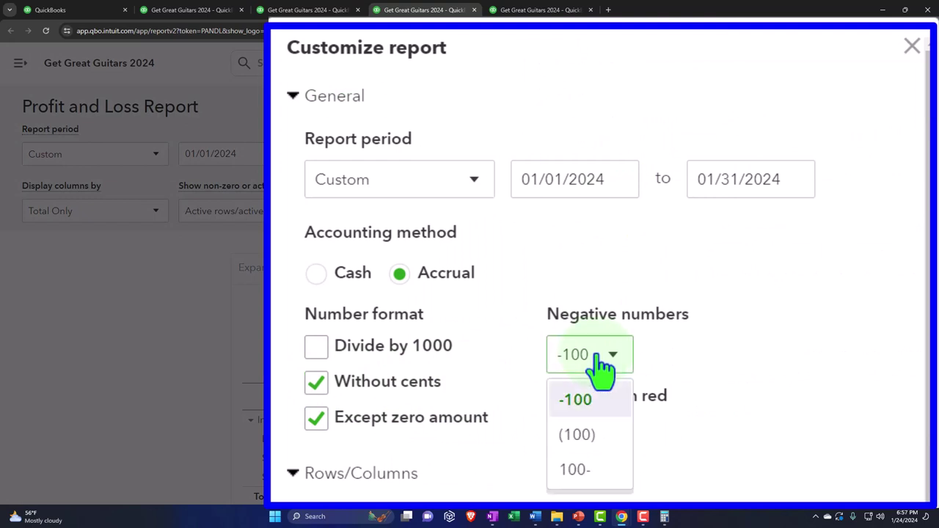
left_click(577, 436)
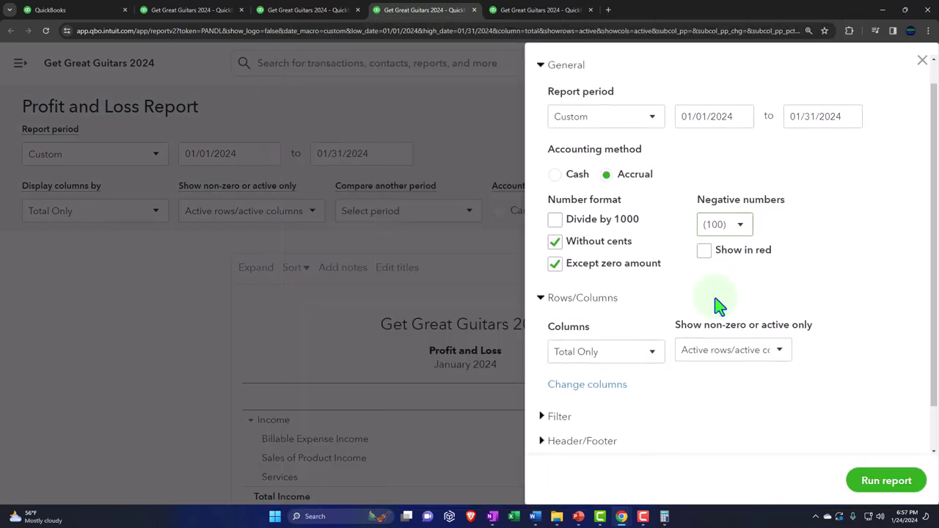
Remove the date prepared, time prepared and report basis from the Profit and Loss footer
left_click(561, 440)
scroll(543, 374, "down", 5)
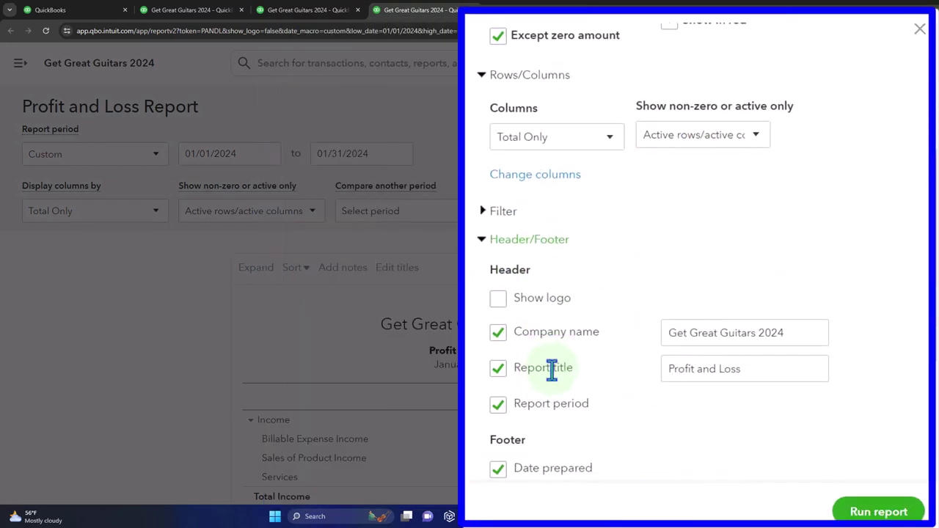
left_click(499, 250)
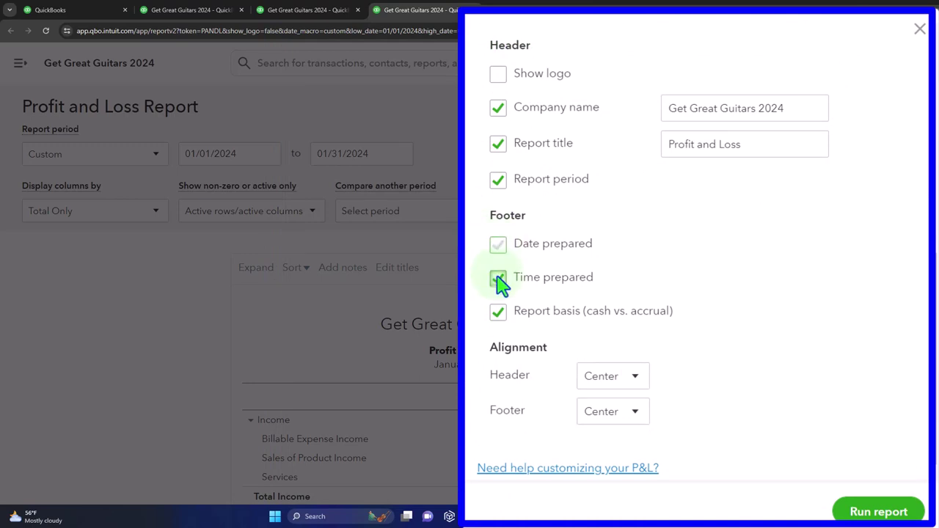
left_click(501, 280)
left_click(500, 312)
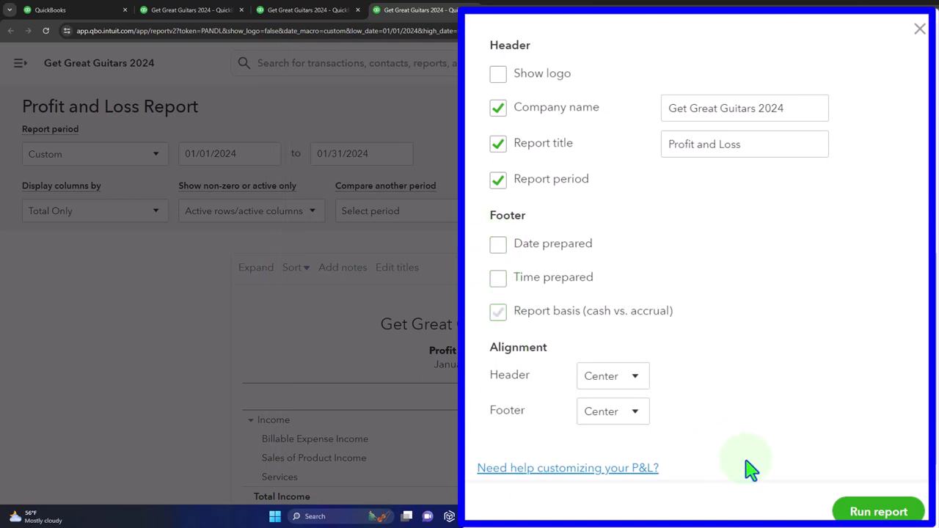
Run the customized Profit and Loss and change the report title to Income Statement Summary
left_click(853, 512)
scroll(859, 482, "down", 2)
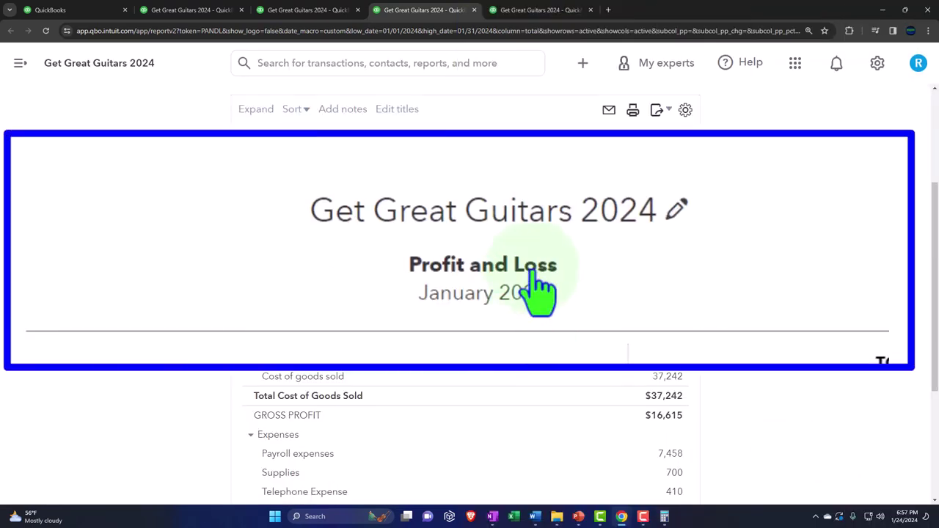
left_click(540, 290)
left_click_drag(615, 294, 381, 297)
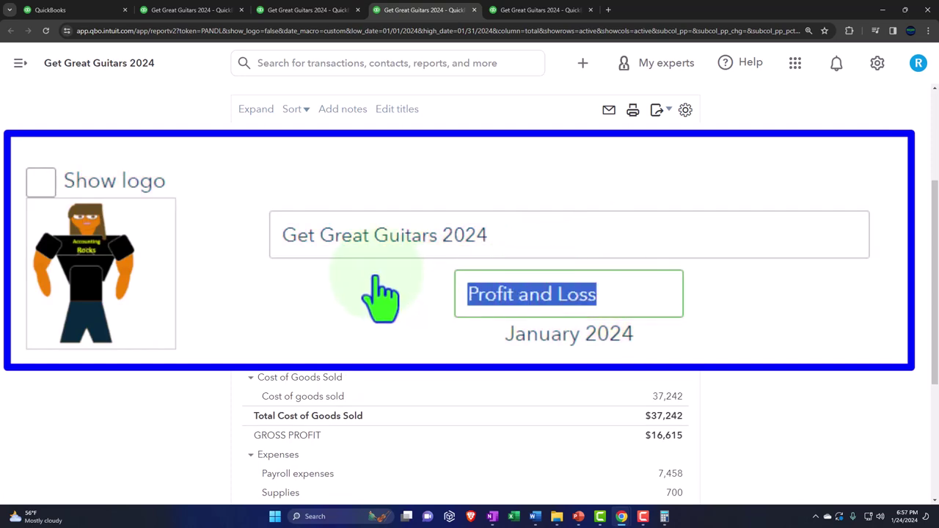
type("Income Statement")
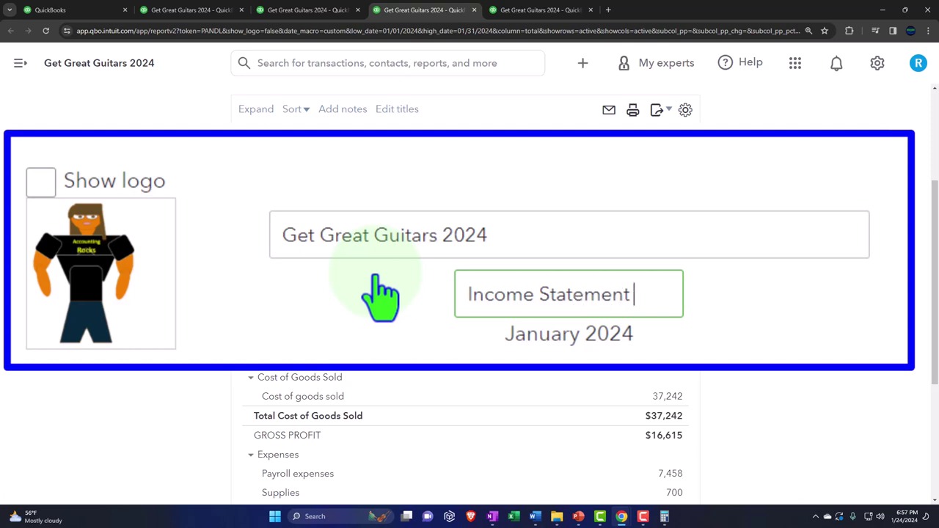
type("Summary")
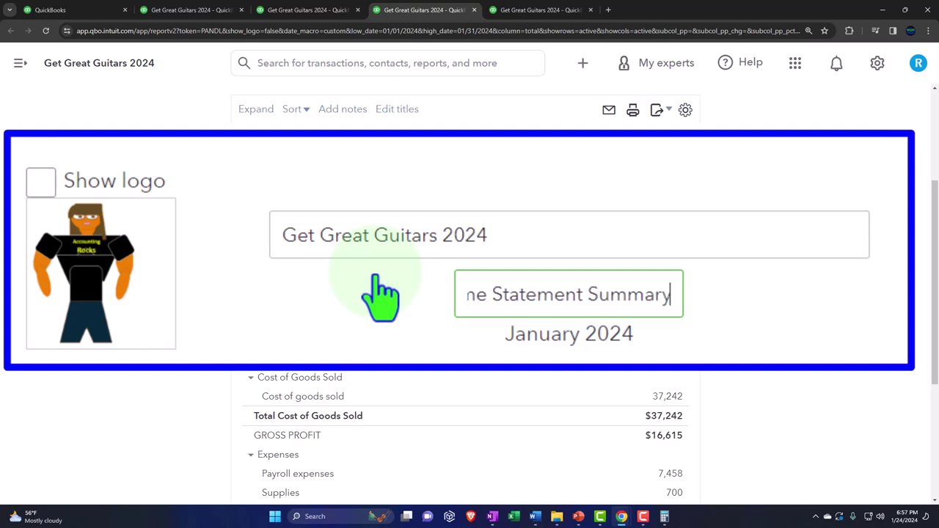
key("shift+Left")
key("shift+Left")
key("shift+Left")
key("shift+Left")
key("shift+Left")
key("shift+Left")
key("shift+Left")
key("shift+Left")
key("shift+Left")
key("shift+Left")
key("shift+Left")
key("shift+Left")
key("shift+Left")
key("shift+Left")
key("shift+Left")
key("shift+Left")
key("shift+Left")
key("shift+Left")
key("shift+Left")
key("shift+Left")
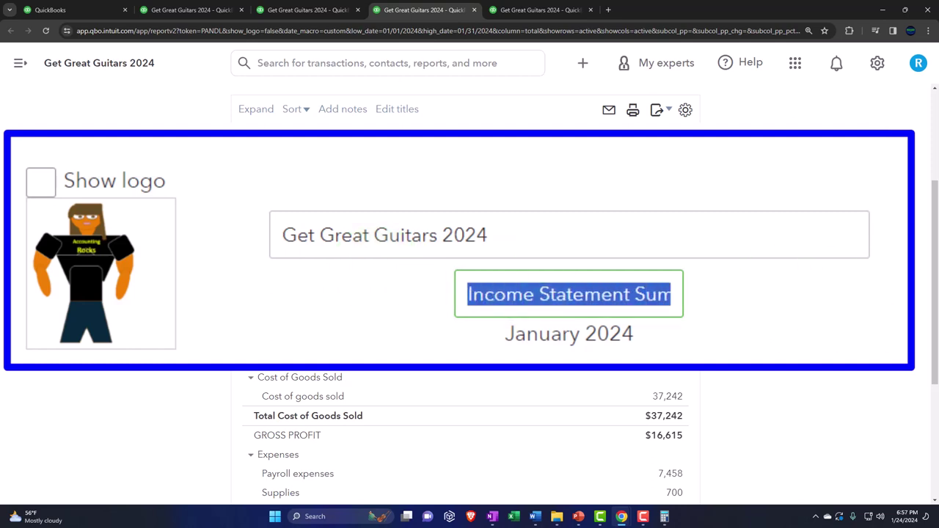
key("Return")
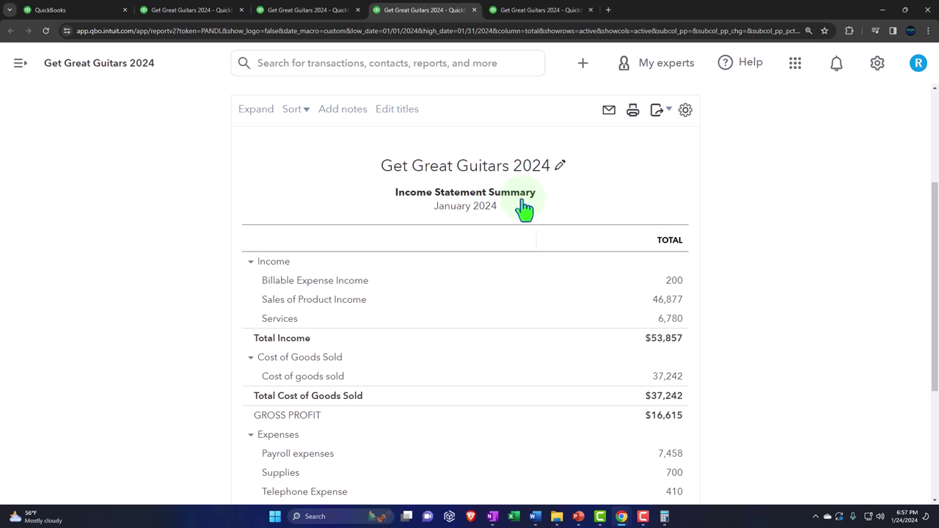
Save the customization as "3 Income Statement Summary" in the Month End Reports group
scroll(524, 209, "up", 5)
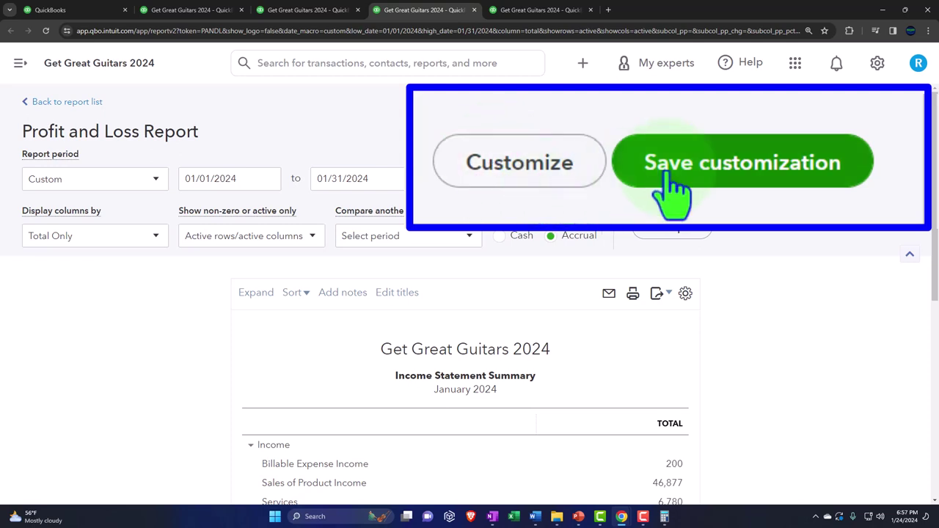
left_click(760, 168)
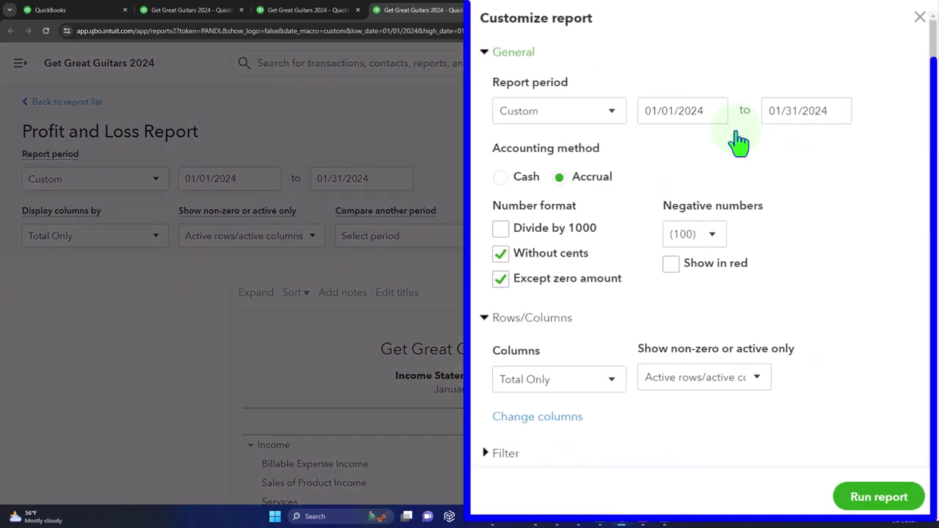
left_click(922, 63)
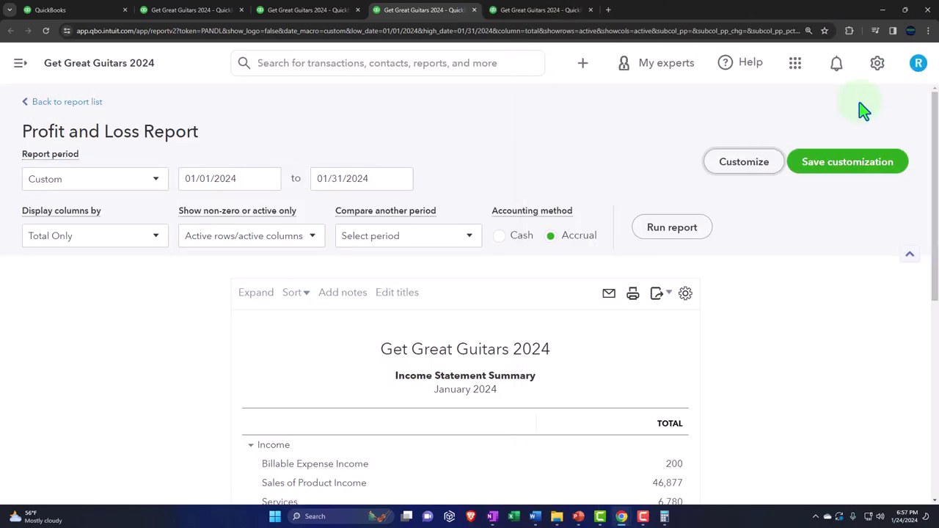
left_click(849, 159)
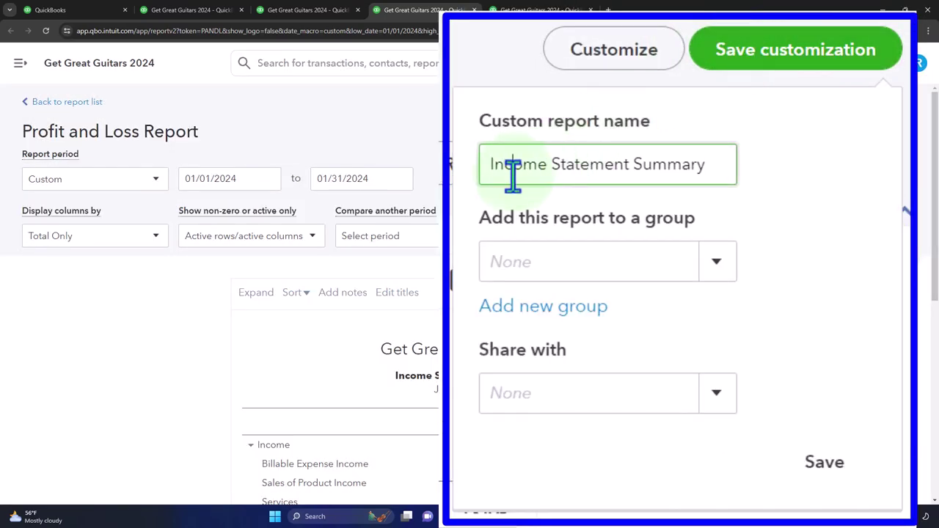
type("3")
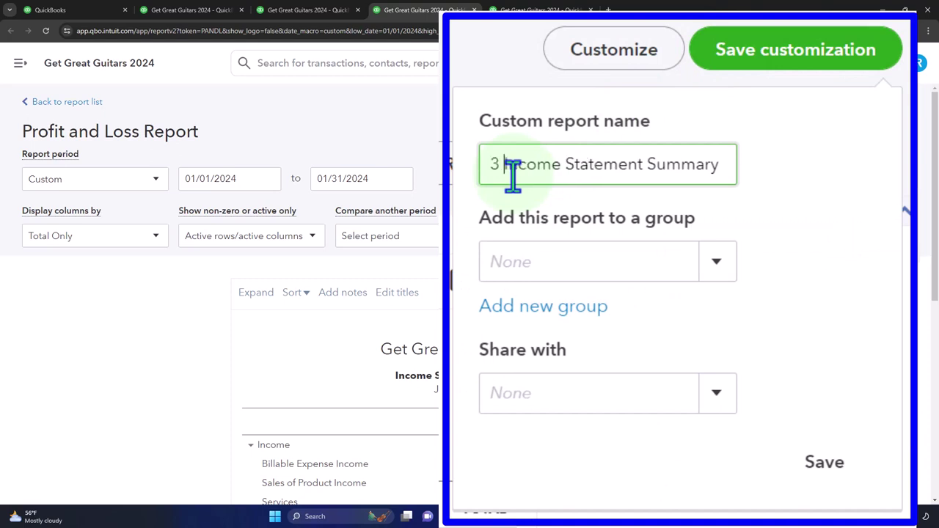
left_click(716, 261)
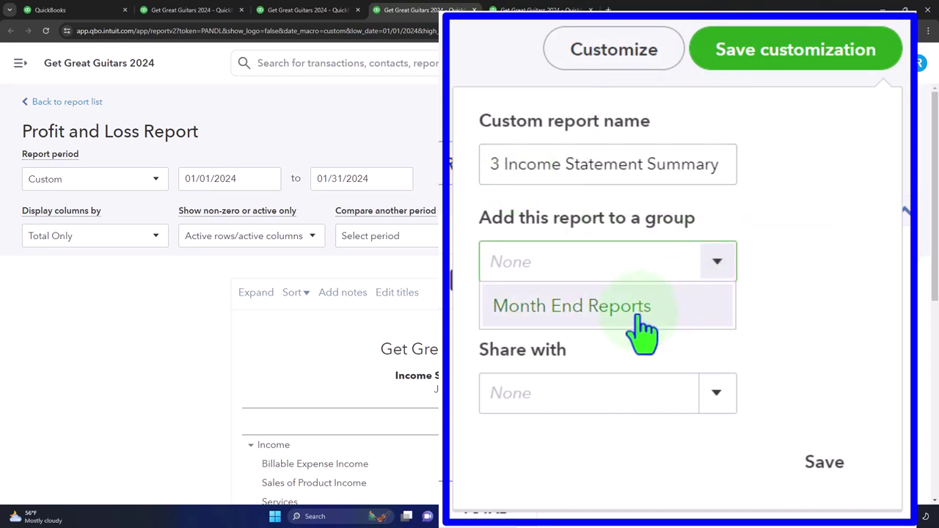
left_click(635, 321)
left_click(811, 473)
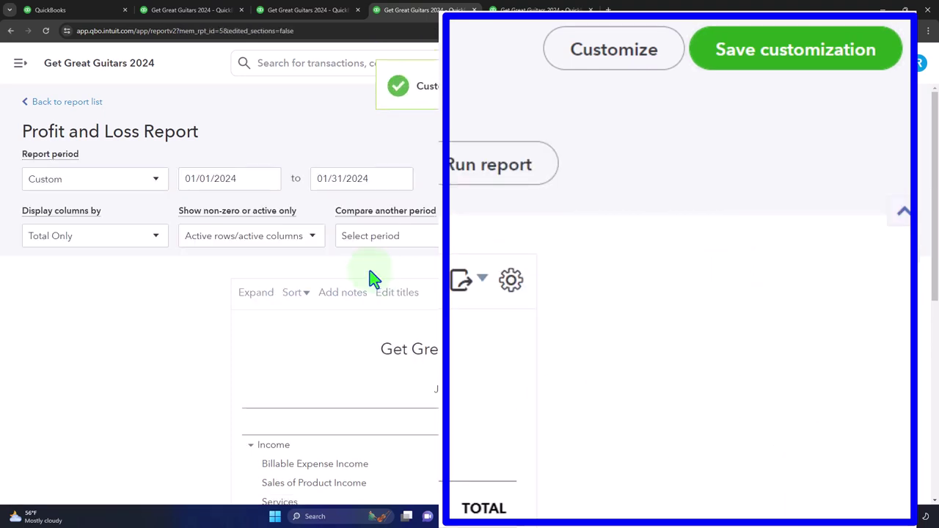
Refresh the custom reports list and check the reports in the Month End Reports group
left_click(50, 9)
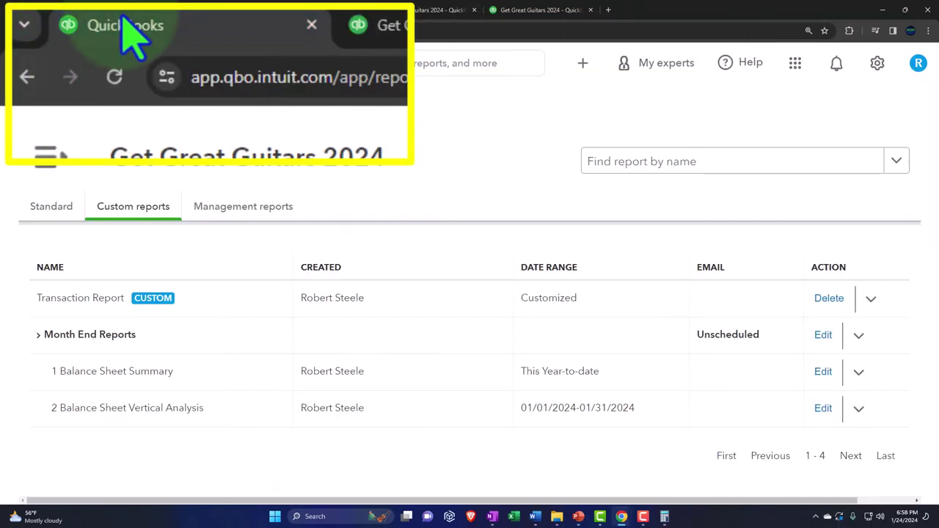
left_click(50, 32)
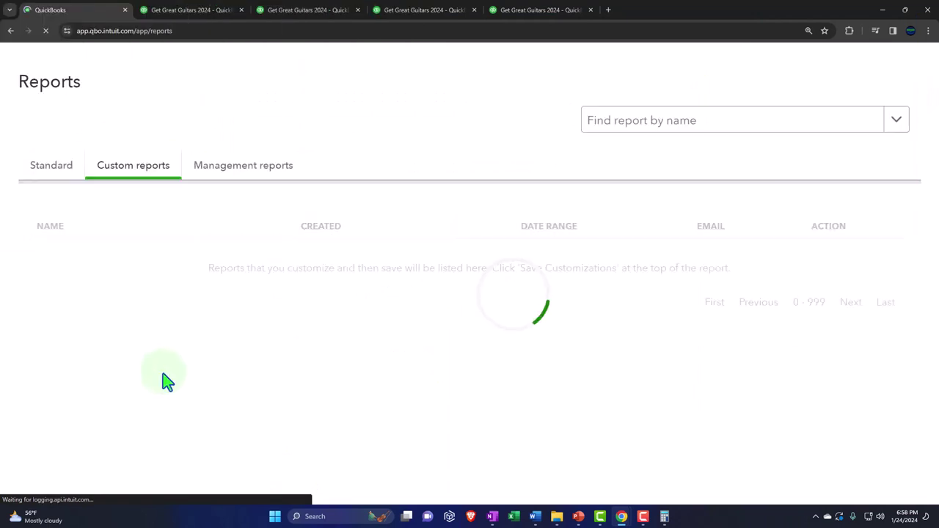
left_click(181, 63)
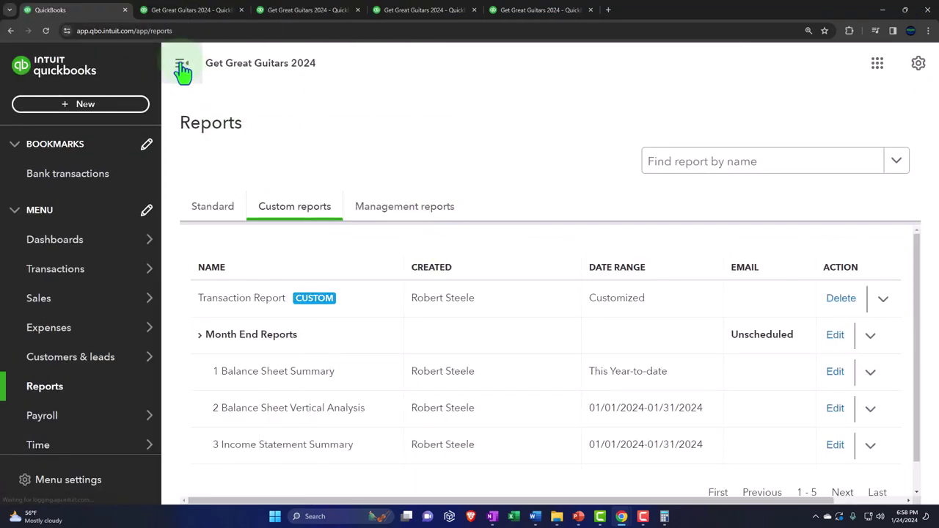
Duplicate the browser tab holding the Income Statement Summary and hide the navigation menu in the copy
left_click(407, 12)
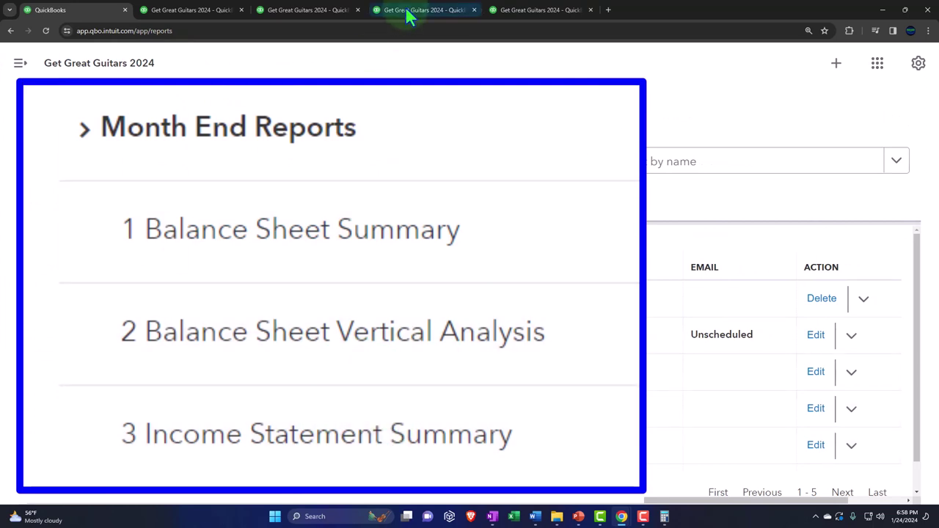
right_click(410, 19)
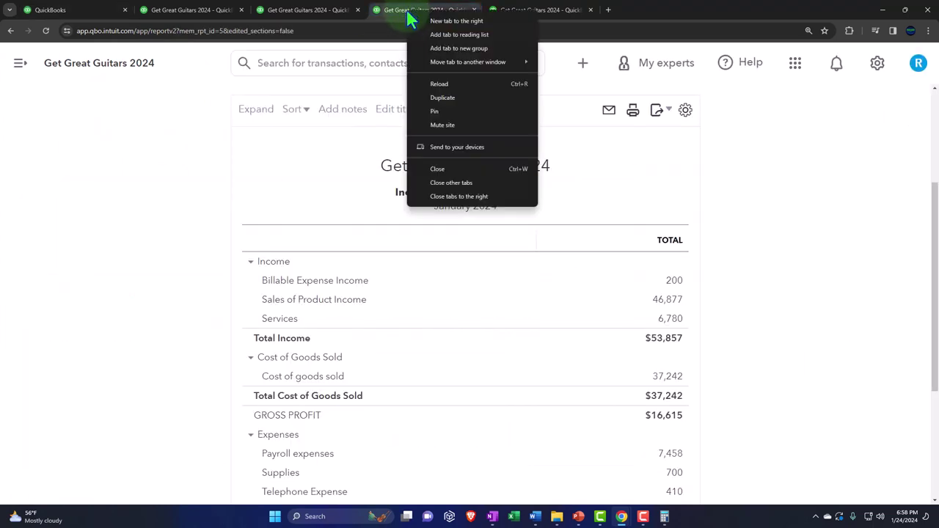
left_click(444, 99)
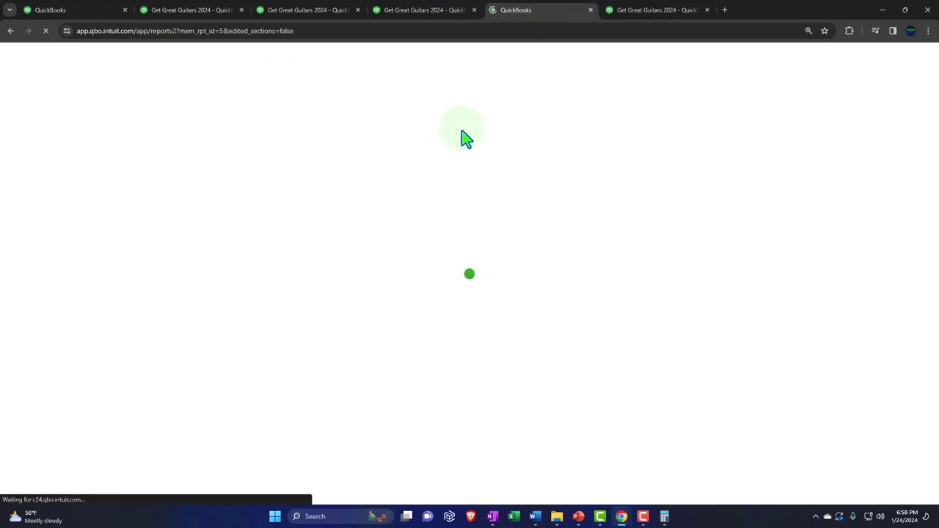
scroll(448, 147, "down", 3)
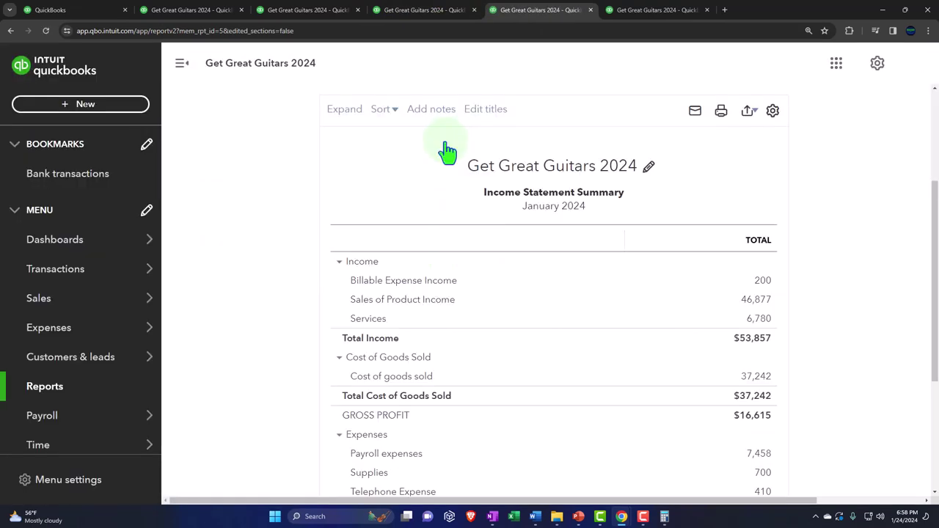
left_click(182, 63)
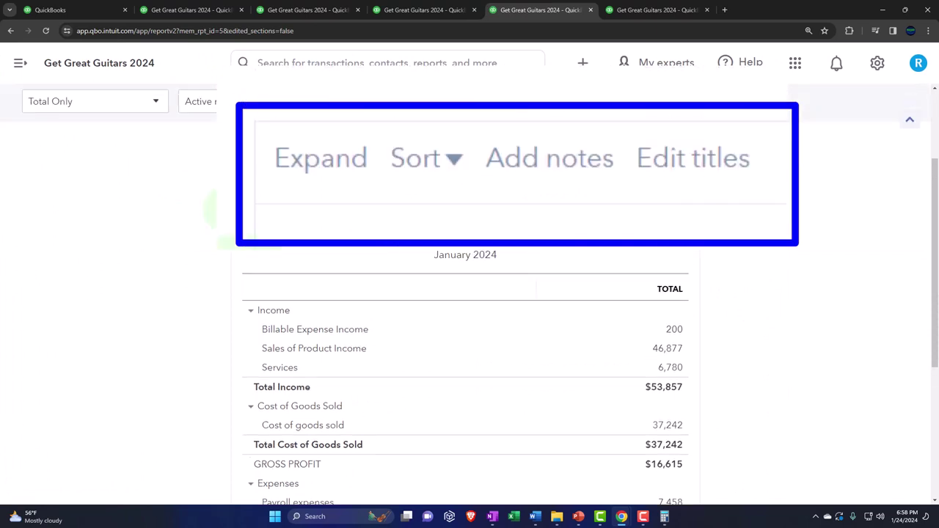
Expand all account detail in the duplicated Income Statement Summary and review the report down to net income
left_click(254, 108)
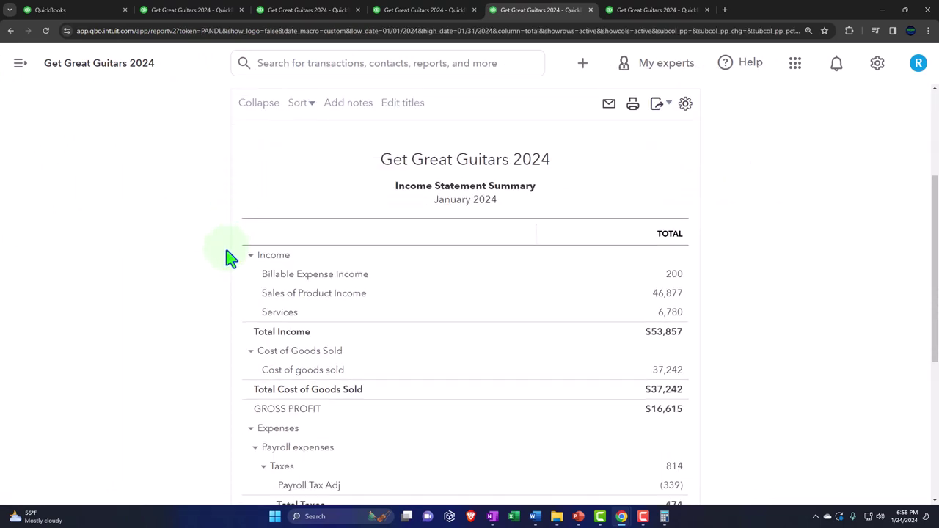
scroll(227, 256, "down", 4)
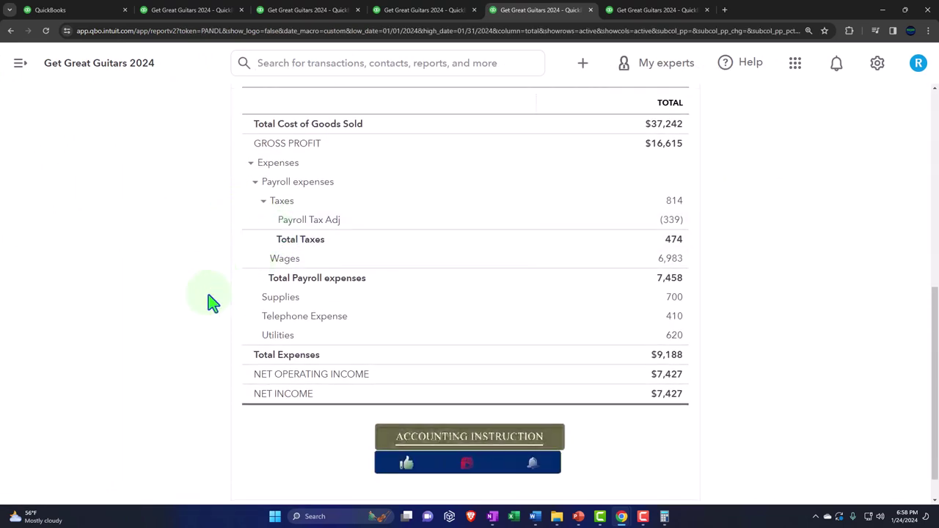
scroll(210, 300, "up", 3)
scroll(210, 300, "up", 3)
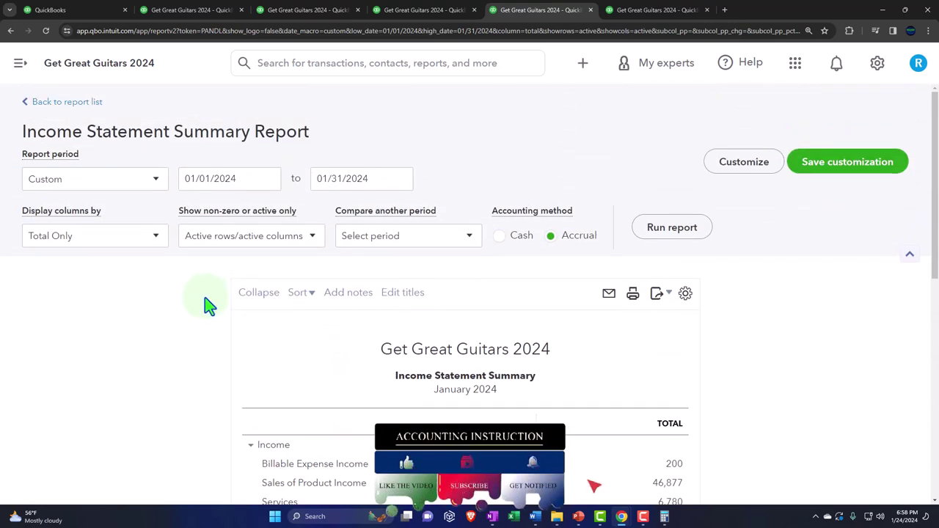
Add a % of Income comparison to the Income Statement Summary, rerun it, and review the percentages down to net income
left_click(461, 247)
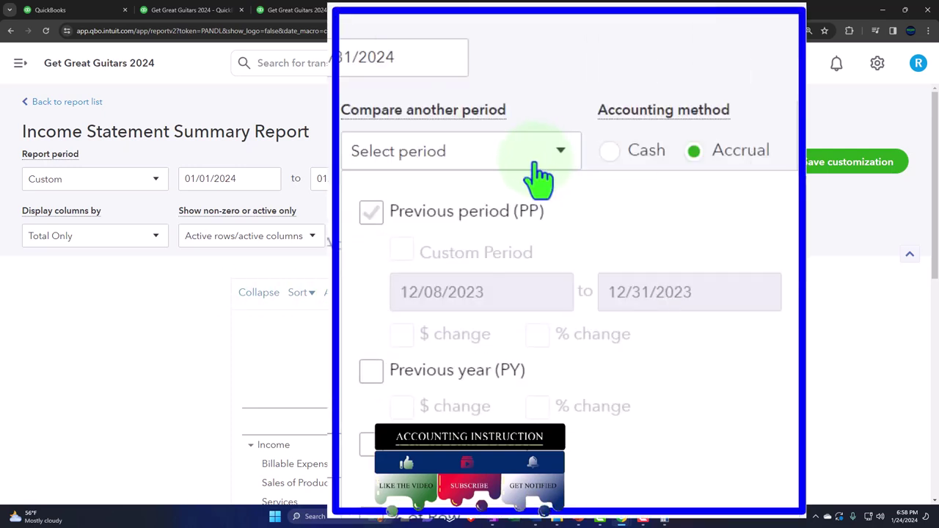
scroll(540, 176, "down", 1)
scroll(640, 399, "down", 1)
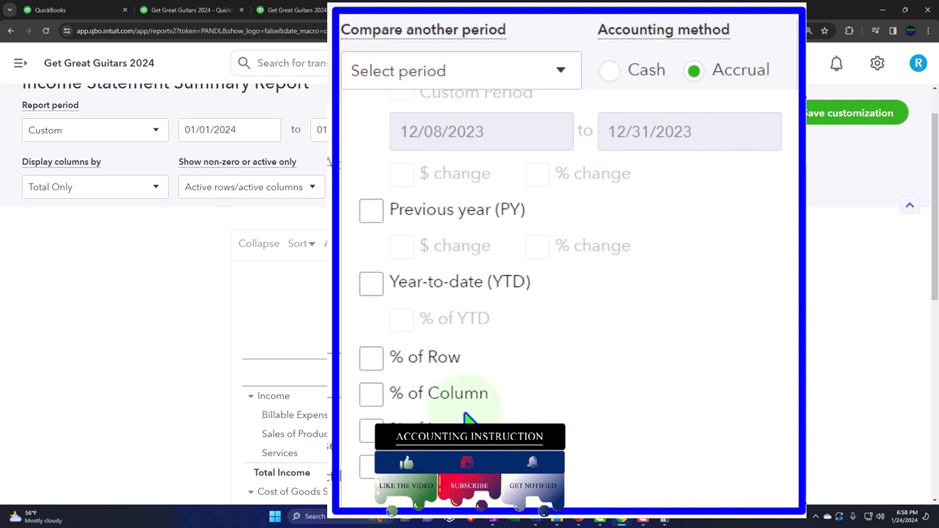
left_click(371, 433)
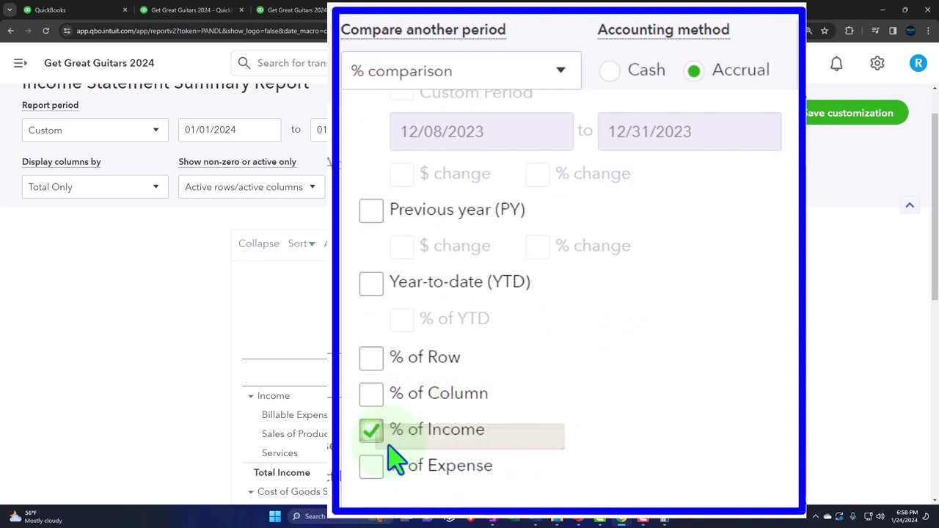
scroll(145, 328, "down", 2)
scroll(518, 248, "up", 2)
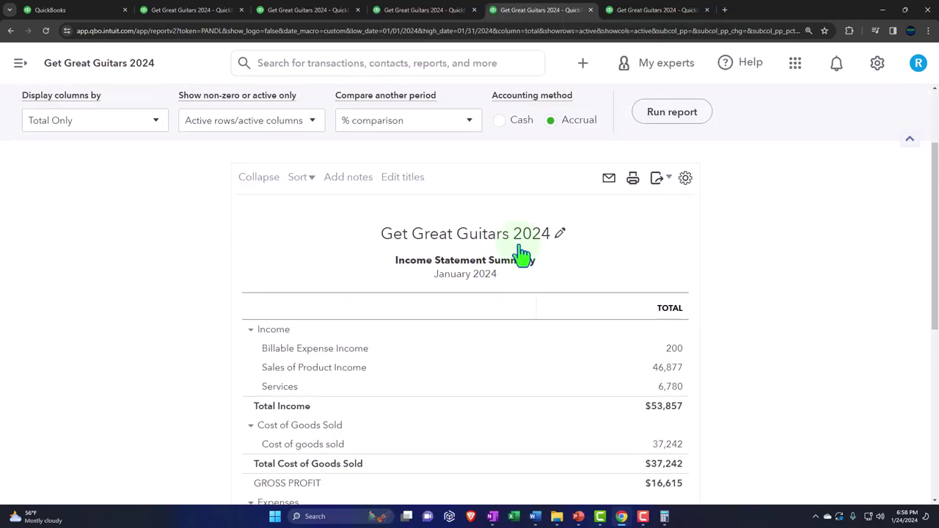
left_click(653, 155)
scroll(653, 155, "down", 3)
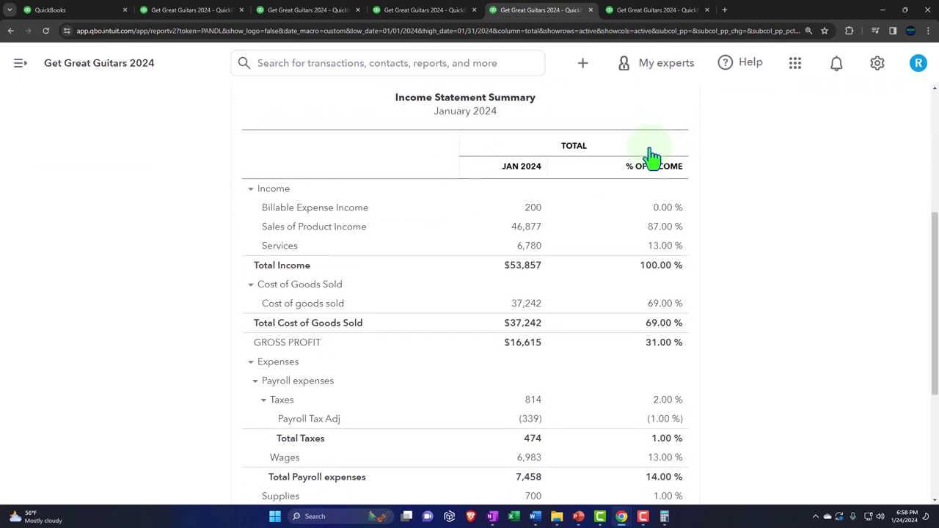
scroll(736, 309, "down", 1)
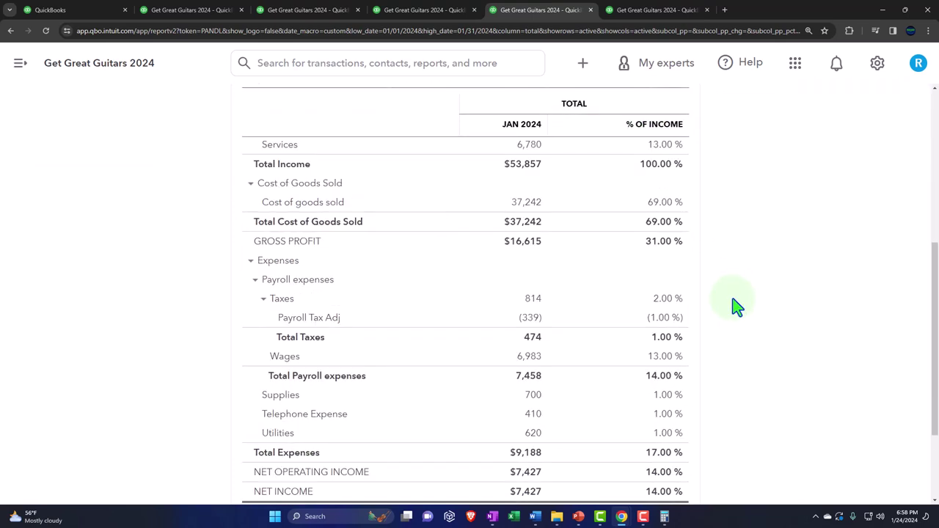
scroll(736, 306, "down", 2)
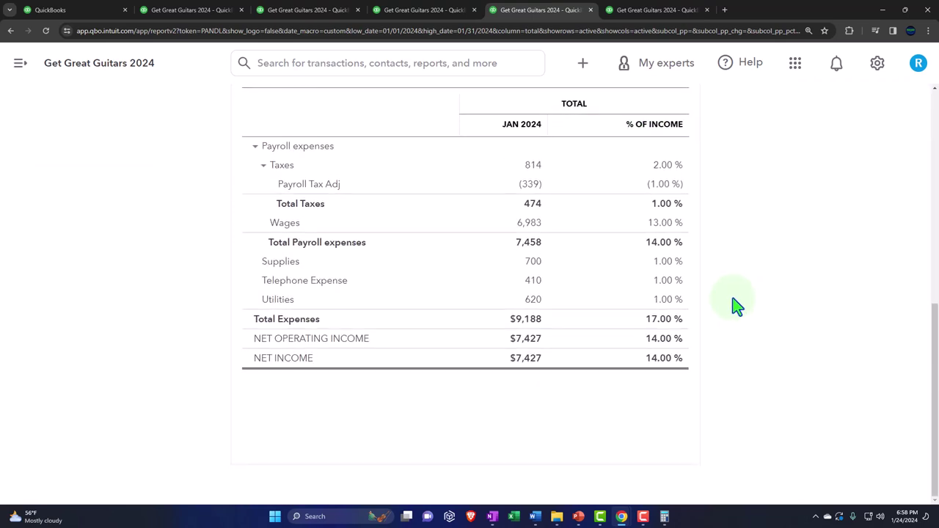
Switch to Calculator, keep it on top of the report, and divide cost of goods sold, 37,242, by total income, 53,857
scroll(736, 307, "up", 4)
scroll(734, 304, "down", 1)
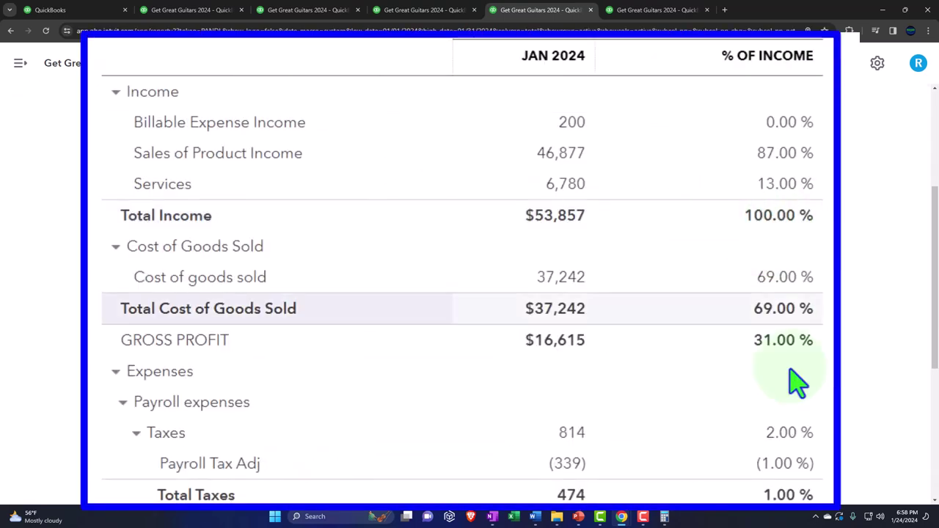
left_click(665, 518)
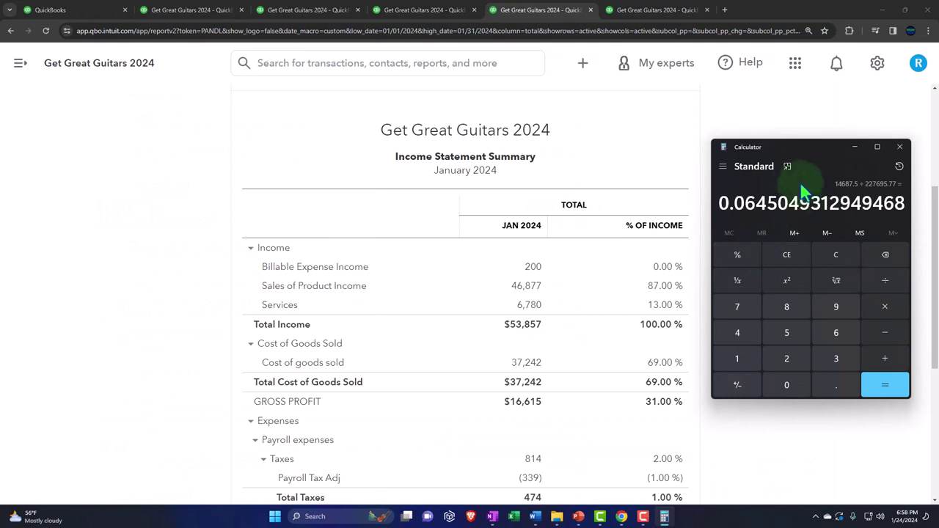
left_click(788, 167)
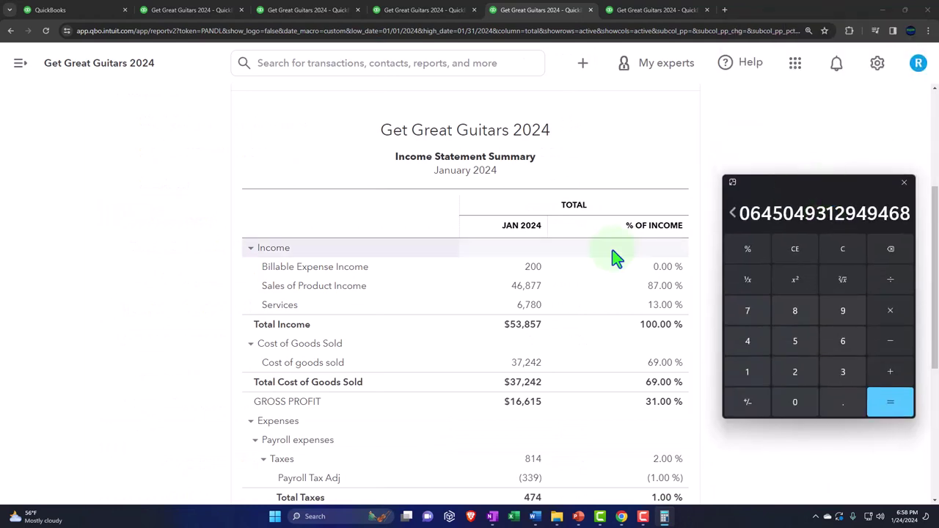
scroll(615, 257, "down", 1)
left_click(842, 249)
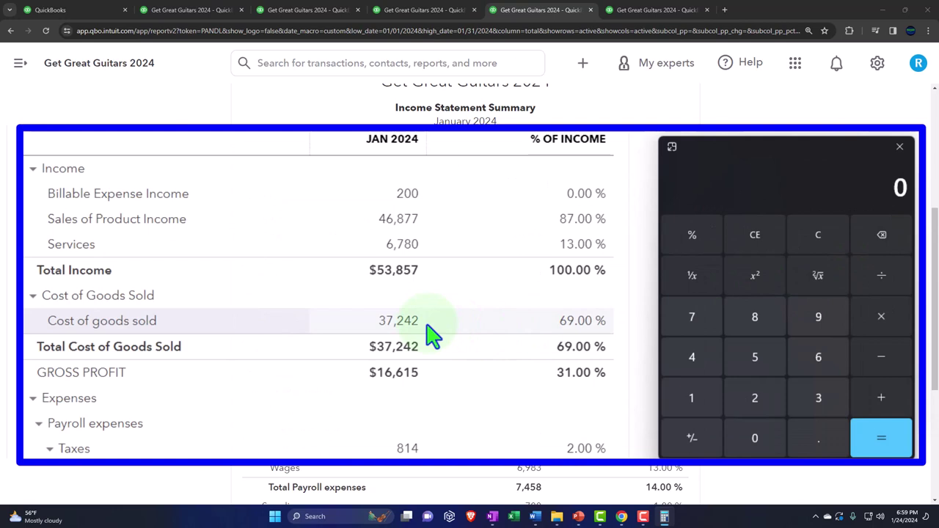
type("37242")
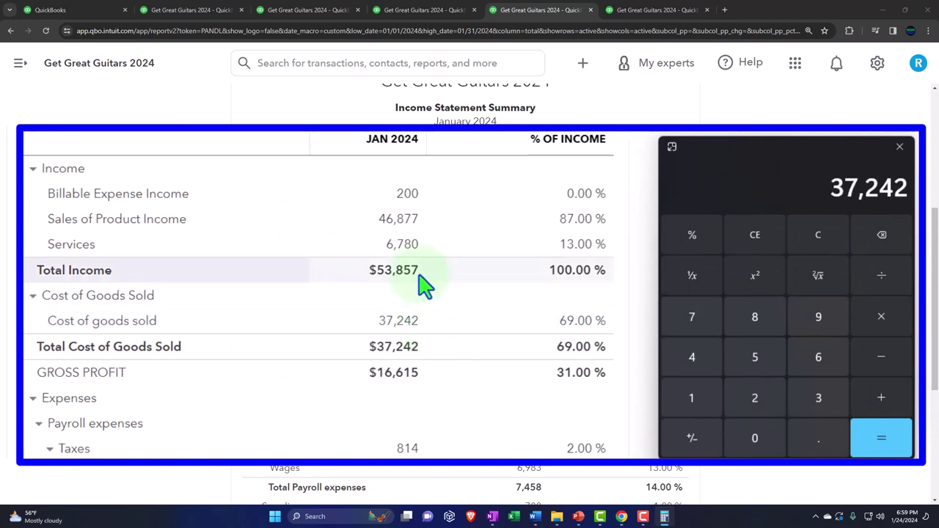
type("/53857")
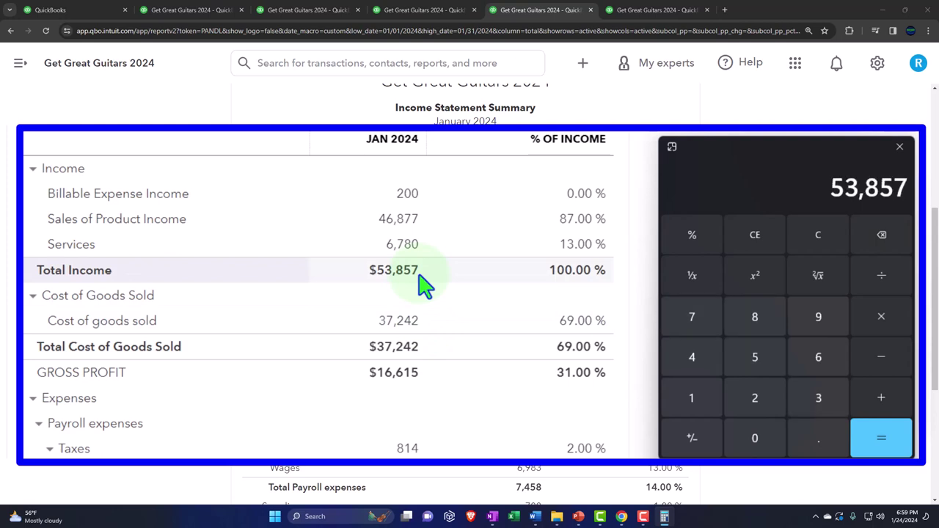
key("Return")
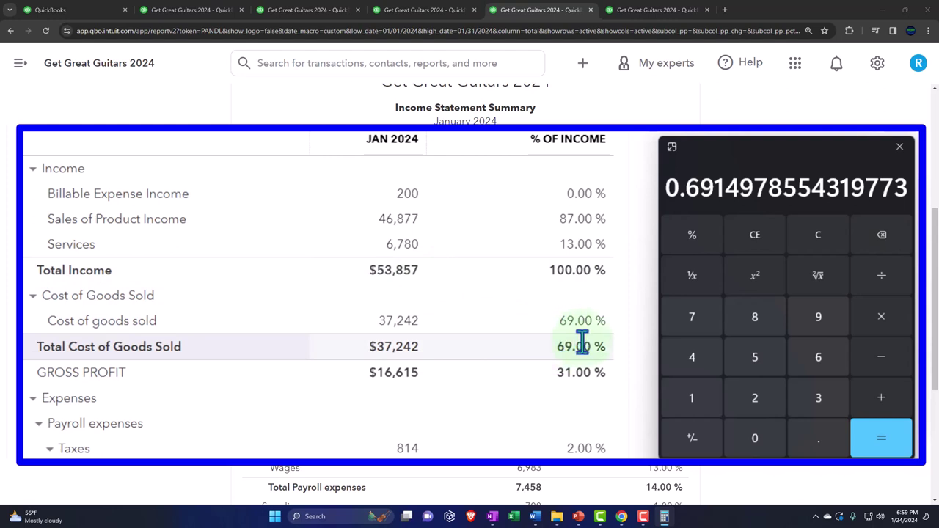
Clear the calculator and repeat the 37,242 by 53,857 division to recheck the cost of goods sold percentage
left_click(803, 238)
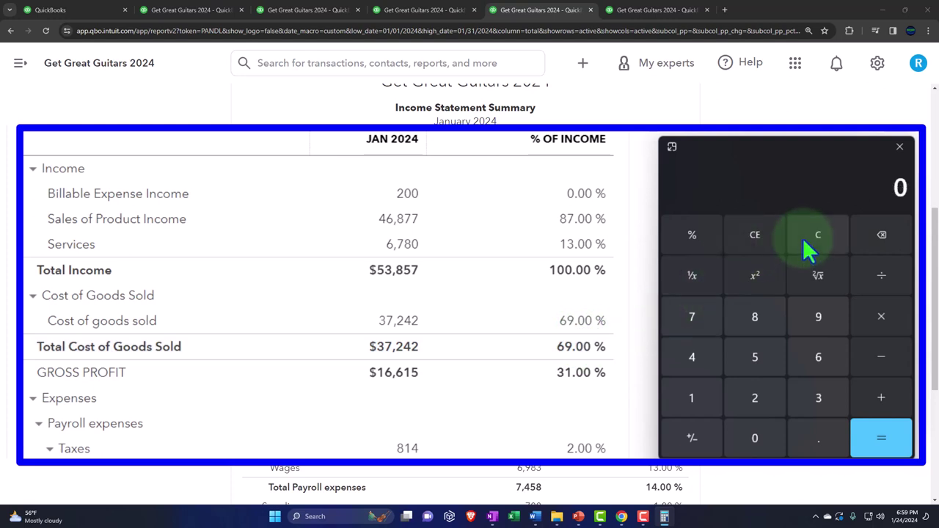
type("372")
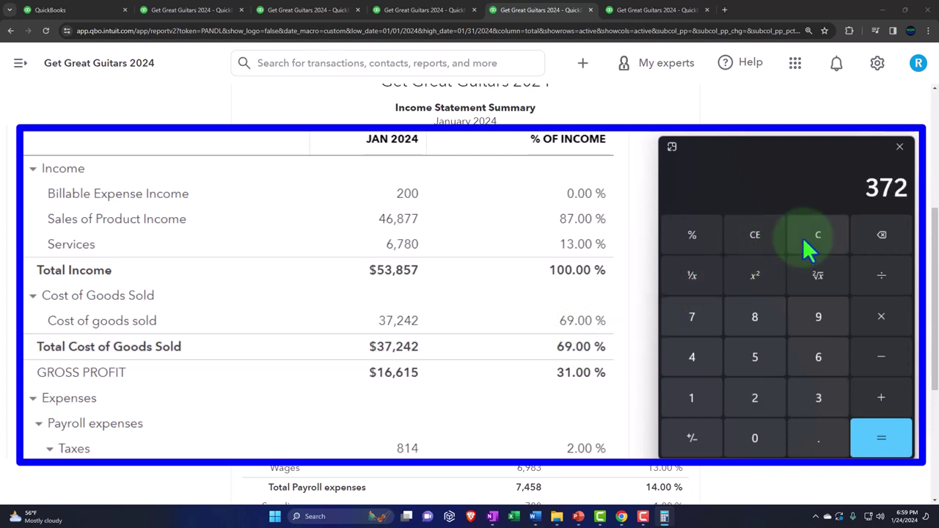
type("4242")
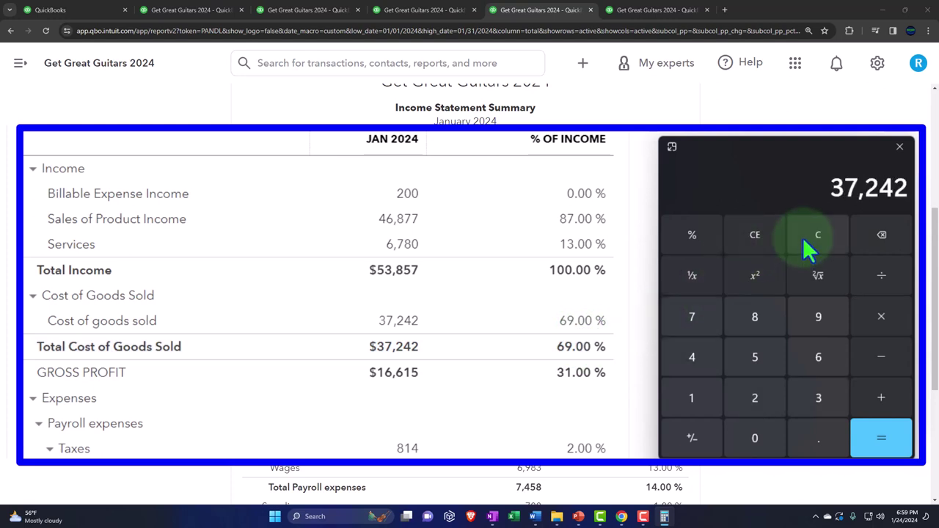
type("/53857")
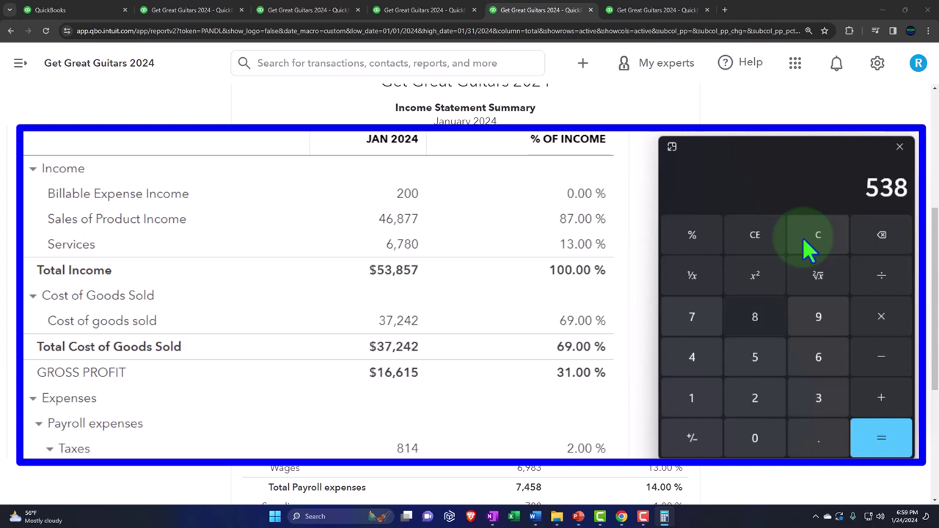
key("Return")
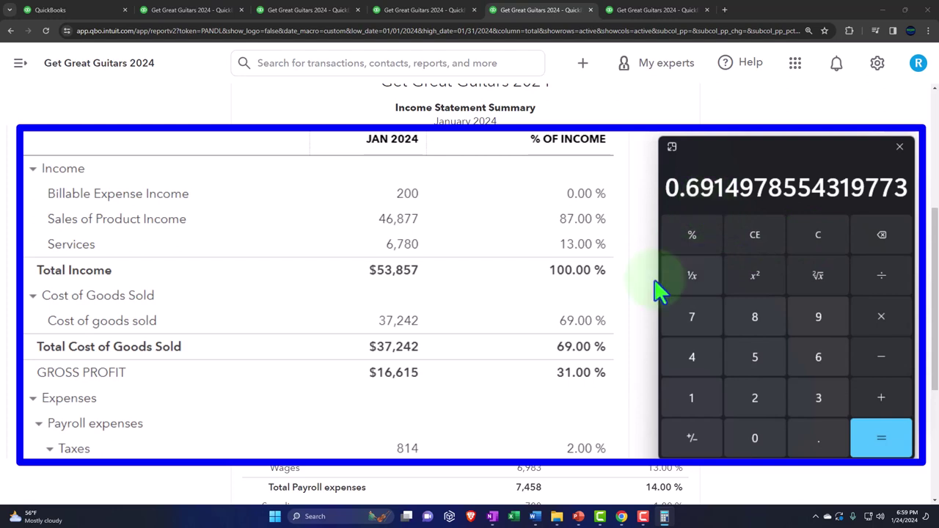
scroll(624, 318, "down", 3)
scroll(623, 318, "down", 1)
scroll(623, 319, "up", 3)
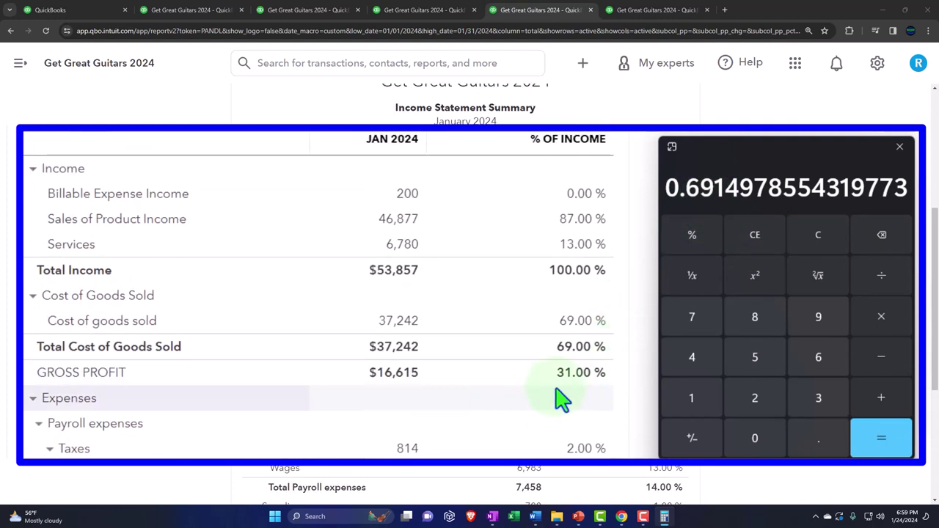
Divide gross profit, 16,615, by total income, 53,857, compare it with the % of Income column, and restore the calculator's normal view
left_click(818, 235)
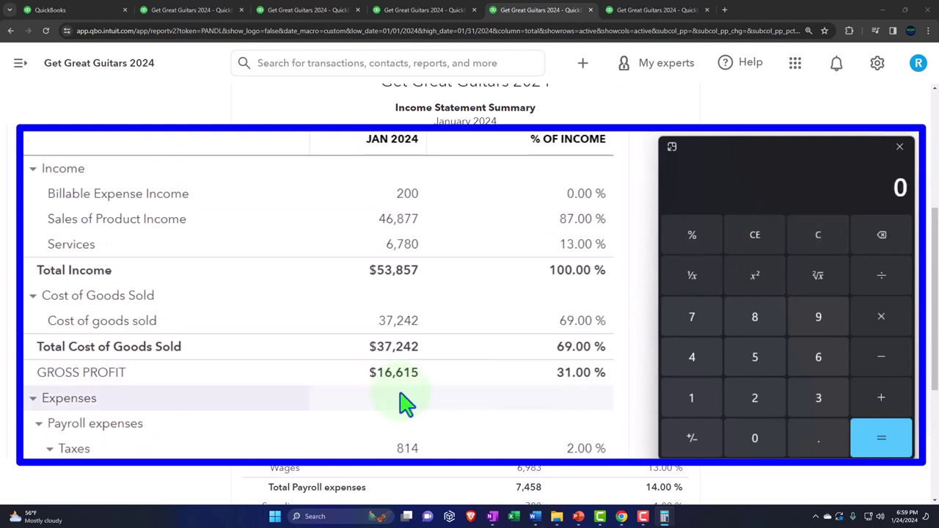
type("16,615")
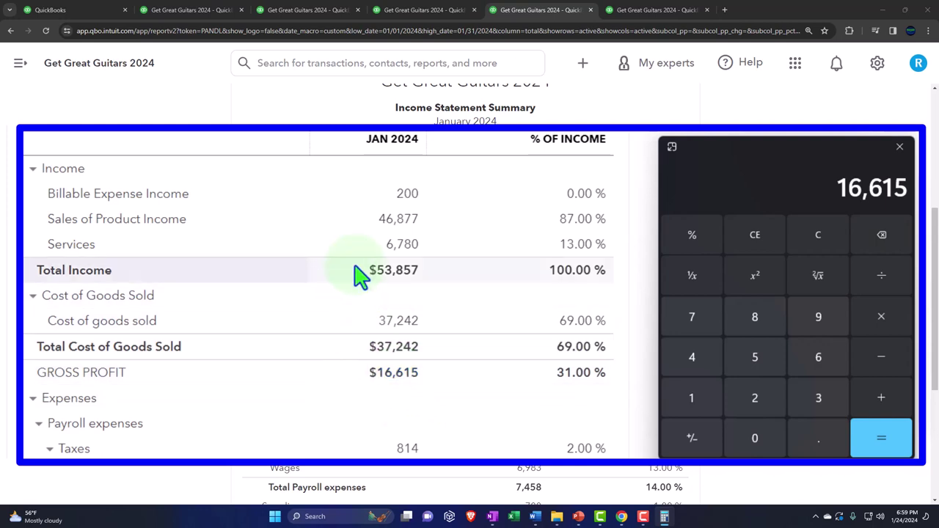
type("/53857")
key("Return")
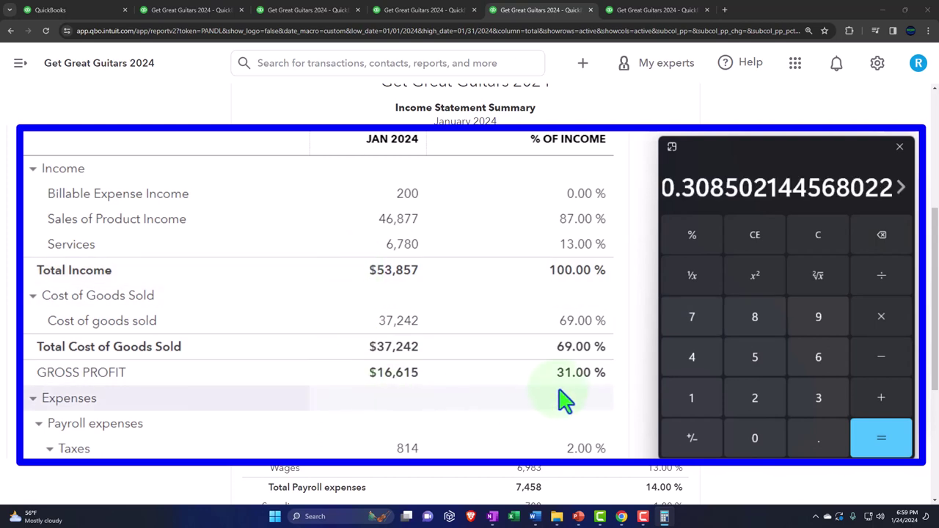
scroll(569, 400, "down", 3)
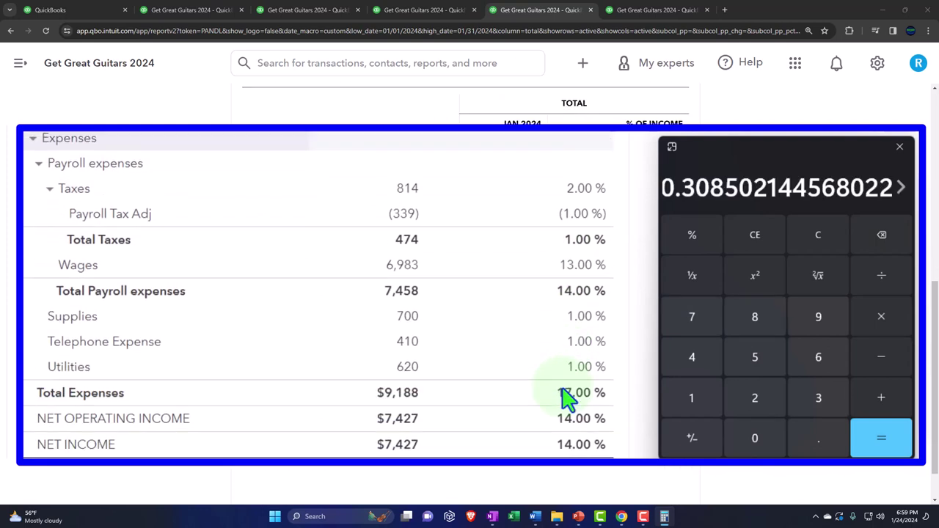
scroll(564, 392, "up", 2)
left_click(731, 183)
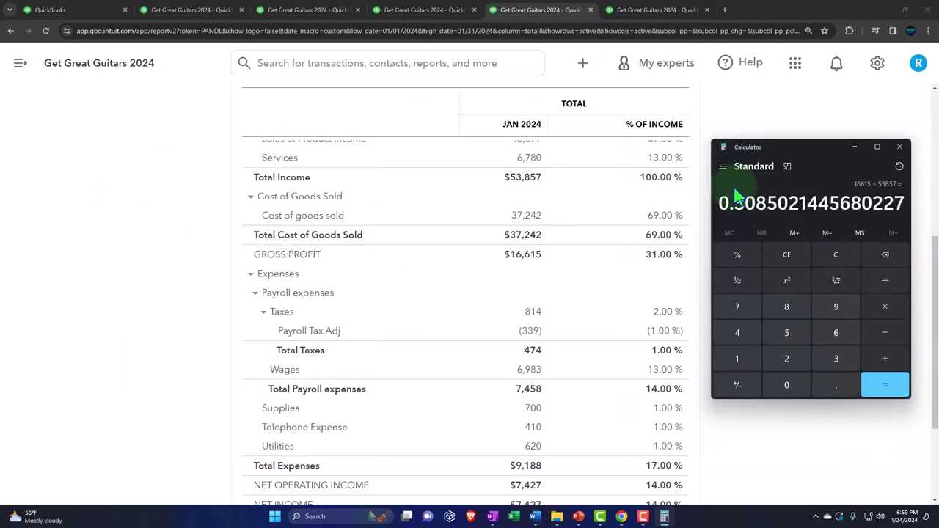
Return to the Income Statement Summary report and review its general customization settings, including number format, without changing them
left_click(151, 204)
scroll(151, 202, "up", 2)
scroll(151, 202, "up", 3)
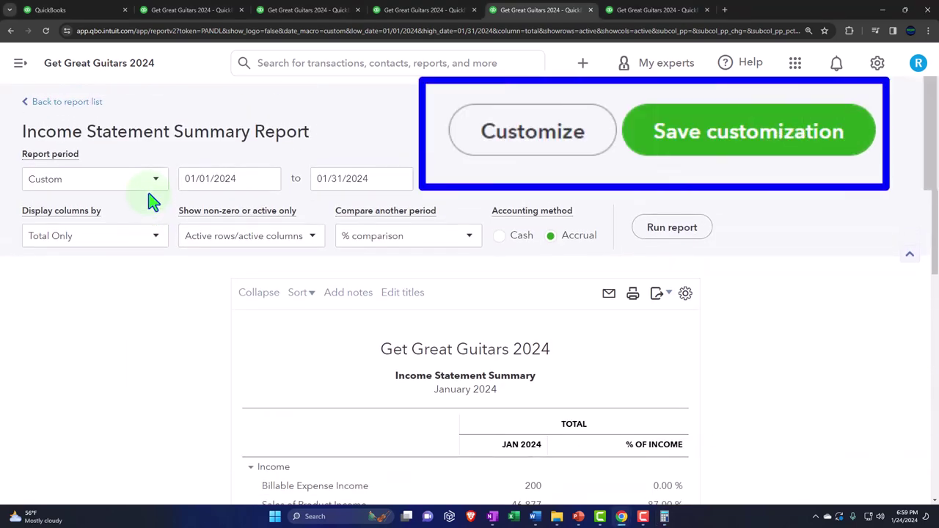
left_click(757, 165)
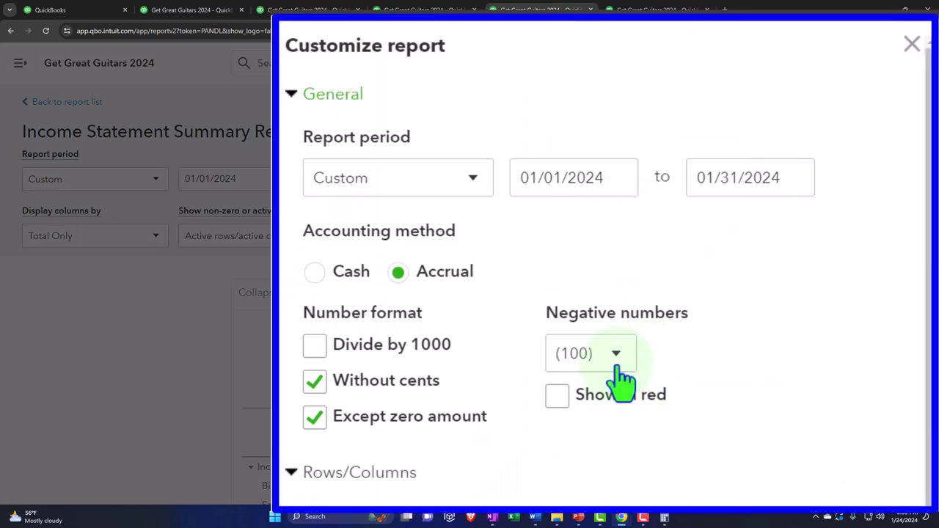
scroll(624, 389, "down", 1)
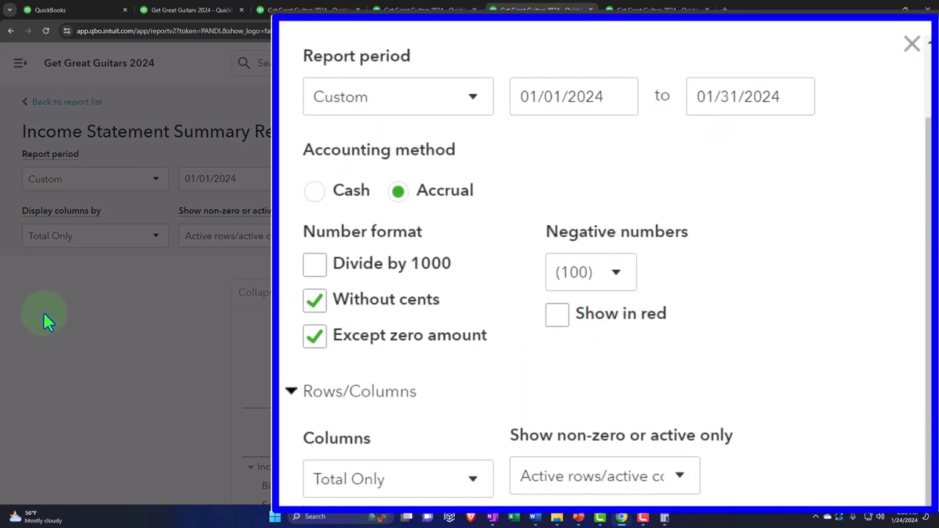
left_click(913, 44)
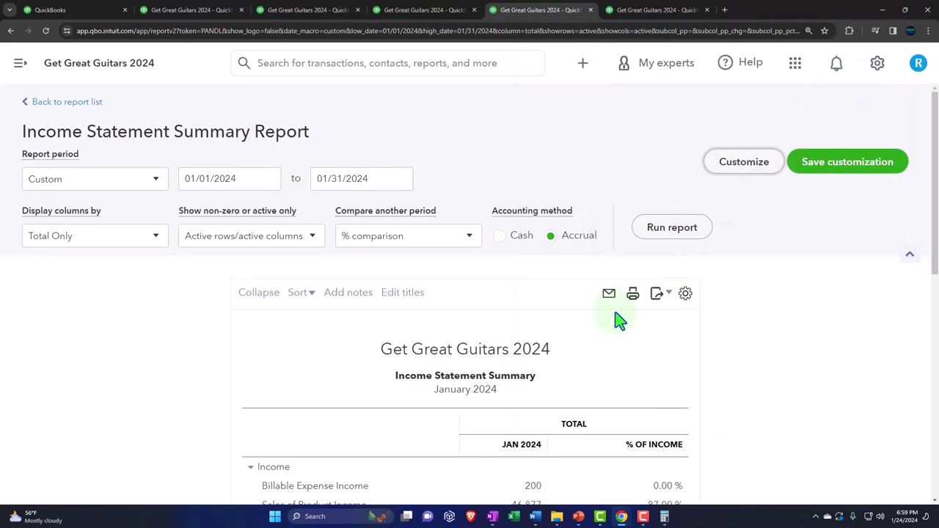
Change the title in the report header to "Income Statement Vertical Analyses", using the spelling suggestion for the last word
left_click(539, 346)
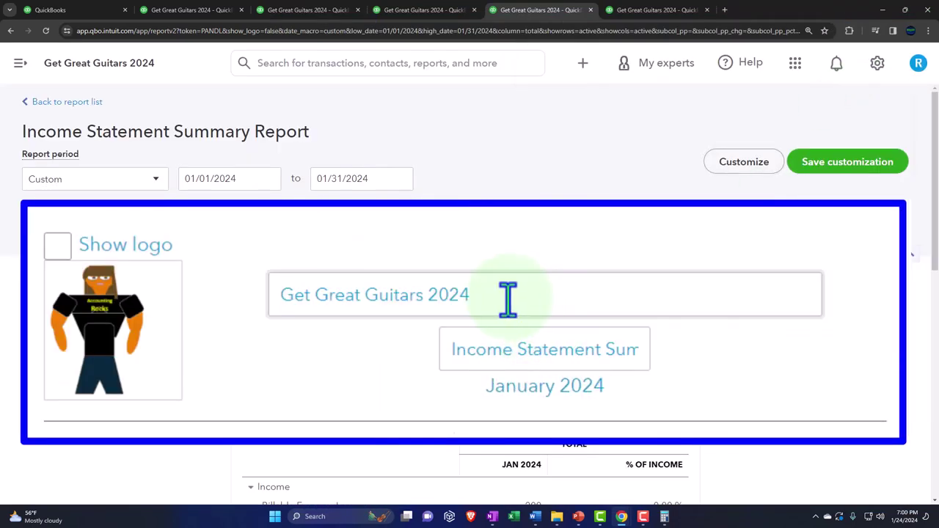
left_click(619, 350)
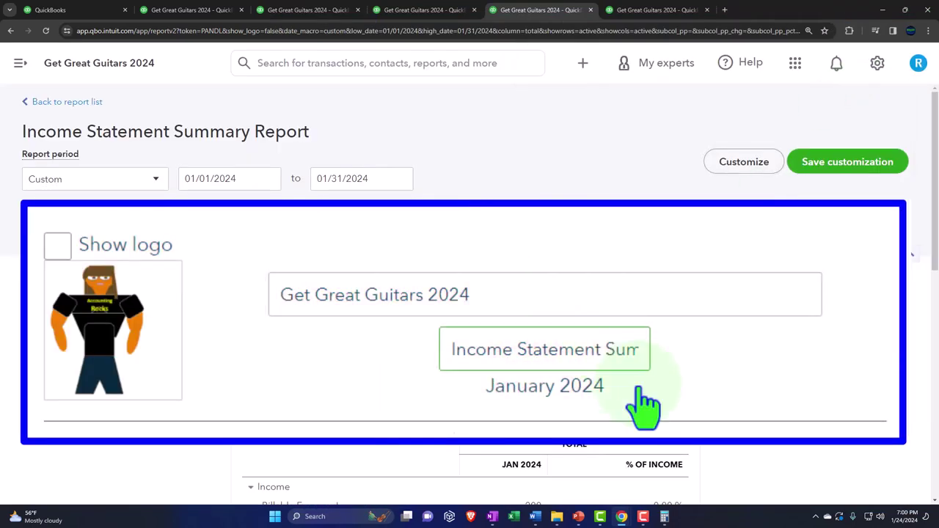
key("End")
key("BackSpace")
key("BackSpace")
key("BackSpace")
key("BackSpace")
key("BackSpace")
key("BackSpace")
key("BackSpace")
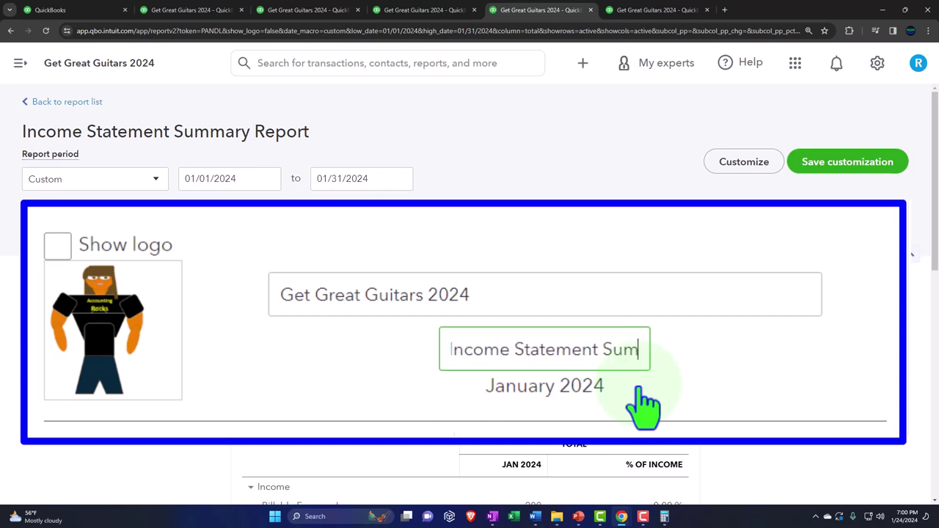
type("Vertica")
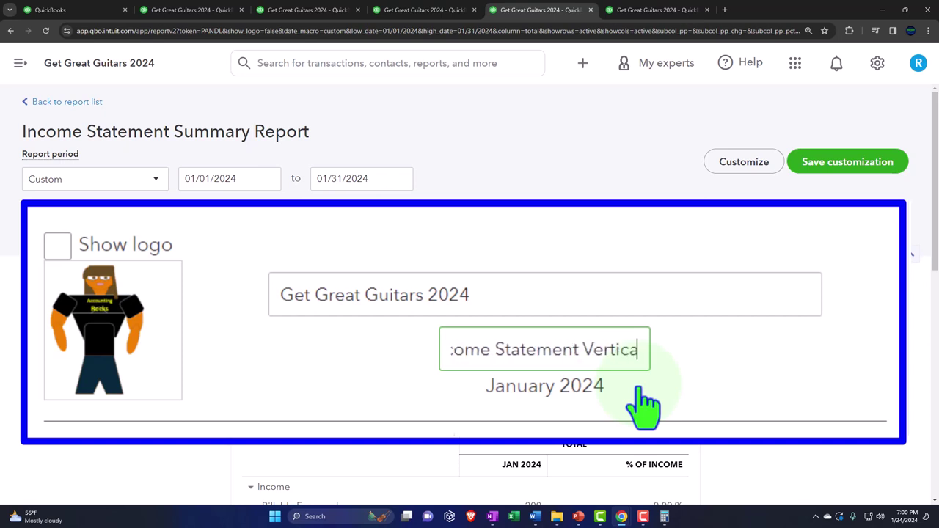
type("l Analsys")
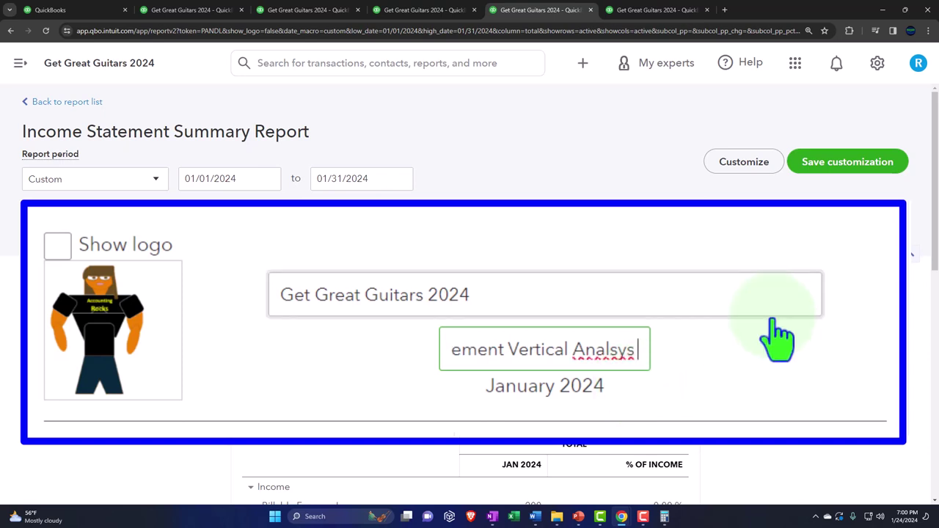
right_click(551, 390)
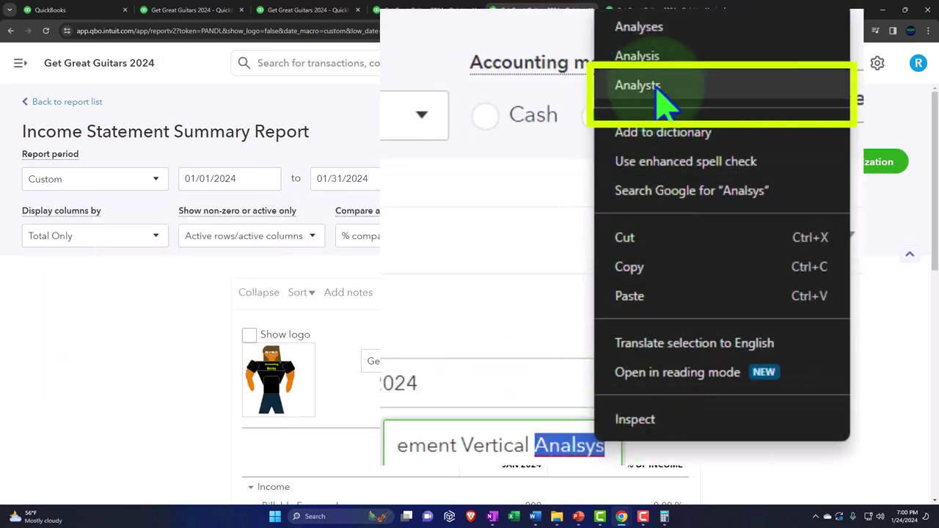
left_click(638, 27)
Copy the new report title and save the customization as "4 Income Statement Vertical Analyses" in the Month End Reports group
key("ctrl+a")
key("ctrl+c")
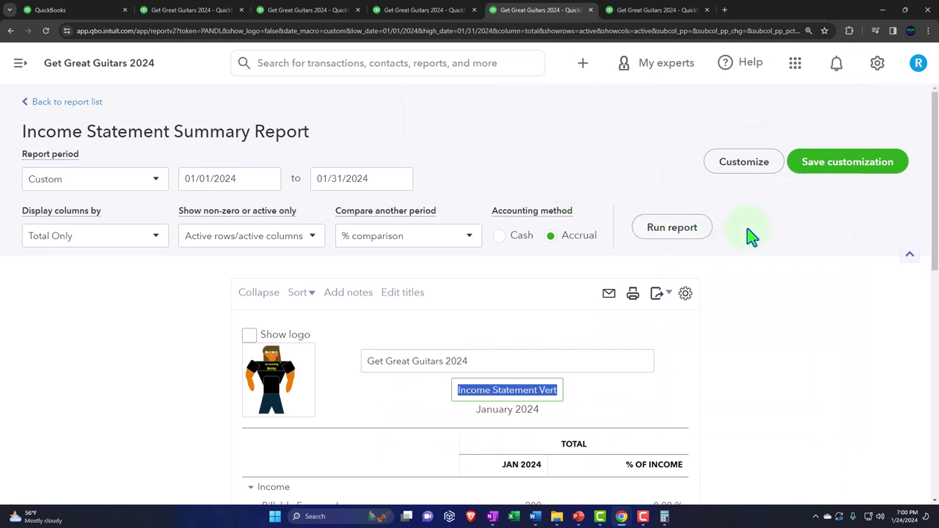
left_click(829, 370)
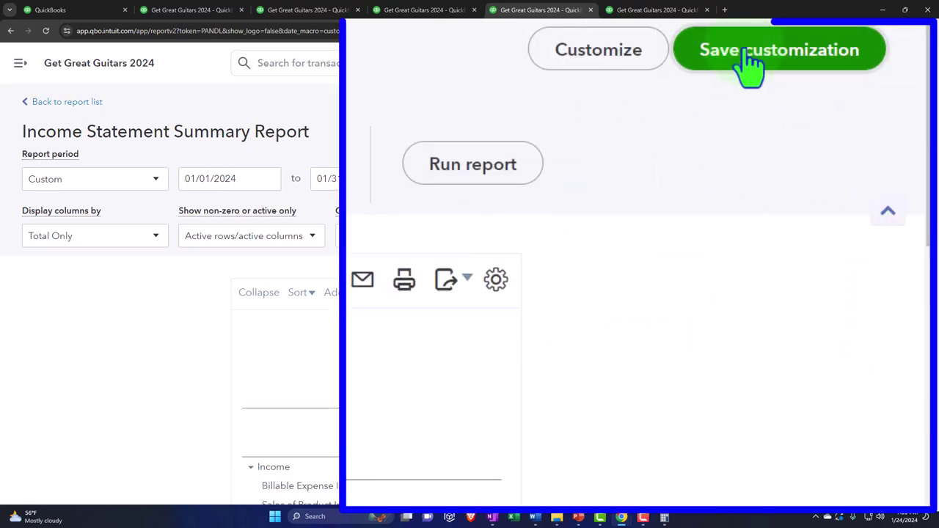
left_click(748, 63)
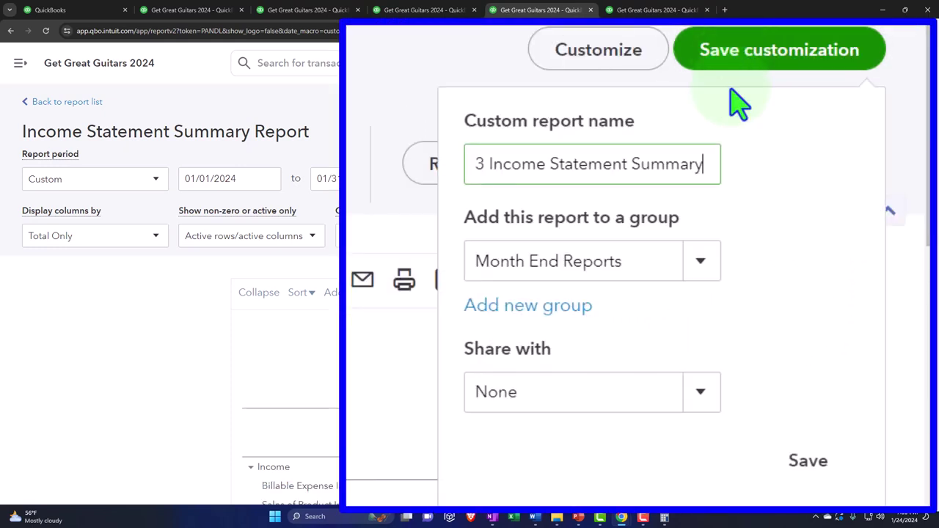
triple_click(698, 163)
type("4")
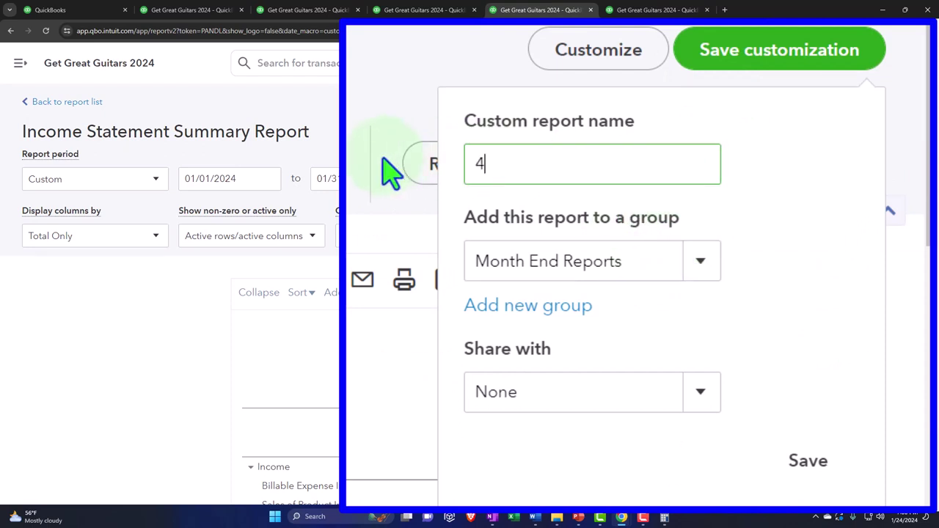
key("ctrl+v")
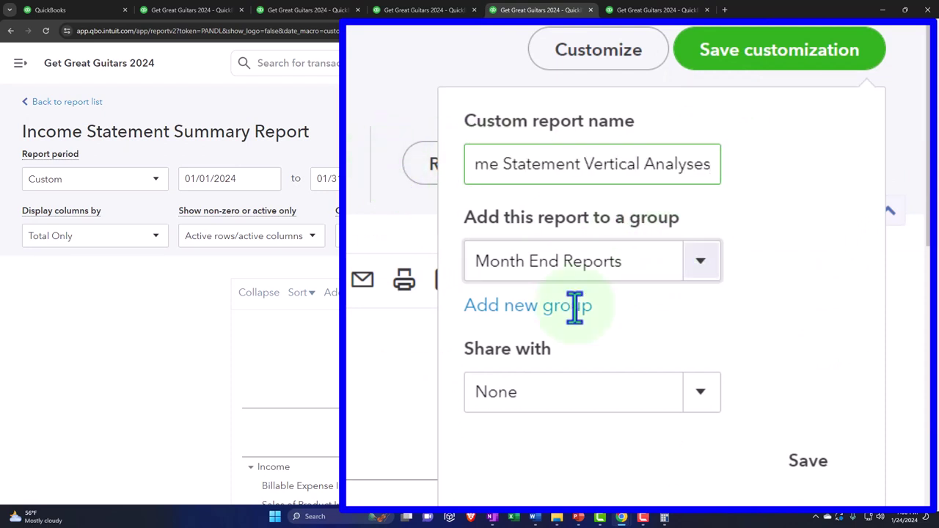
left_click(807, 462)
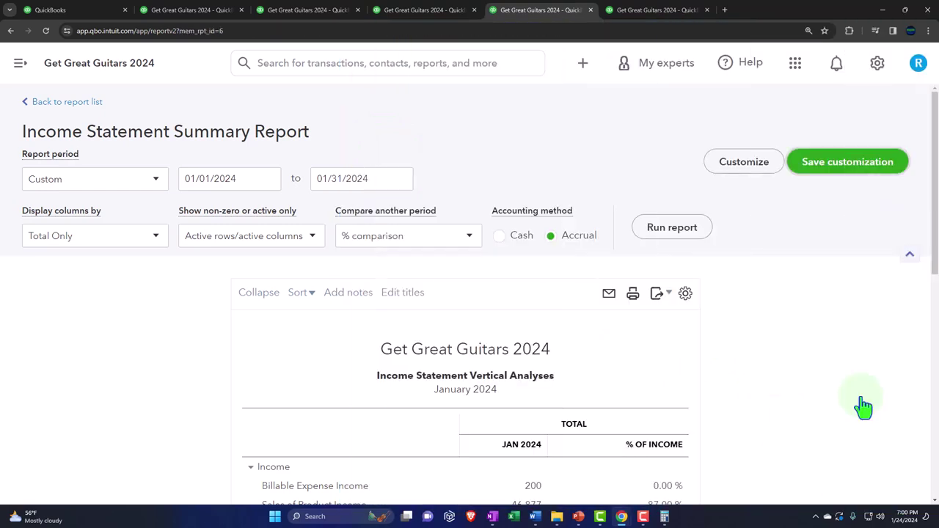
scroll(646, 334, "down", 2)
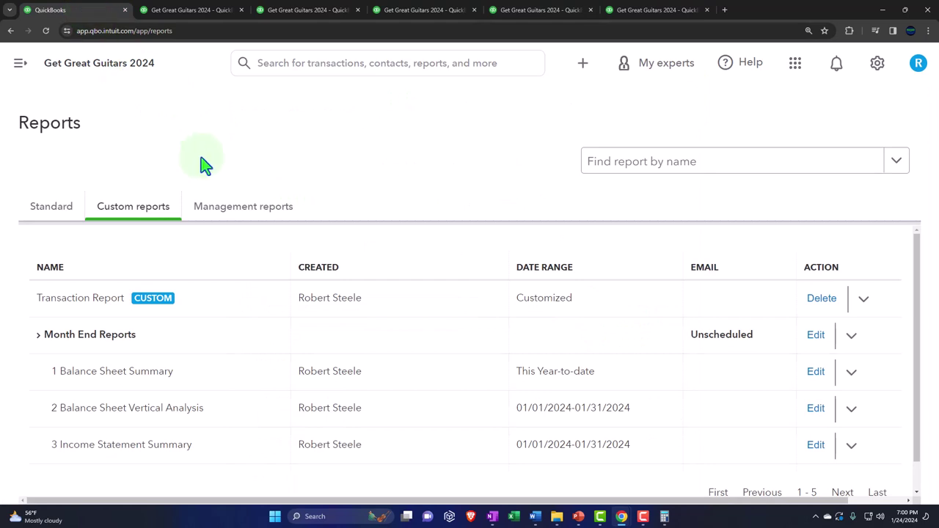
Reload the custom reports list and review the reports saved in the Month End Reports group
left_click(46, 31)
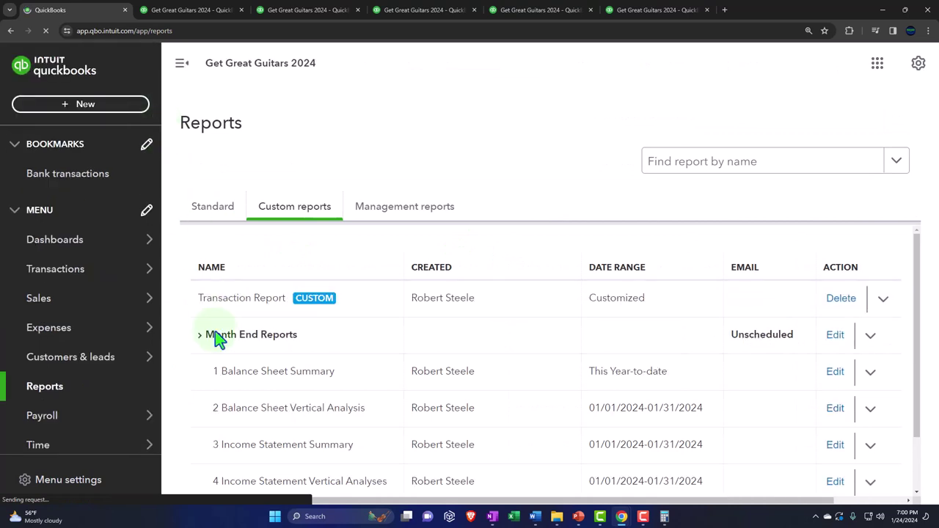
left_click(182, 65)
scroll(195, 342, "down", 1)
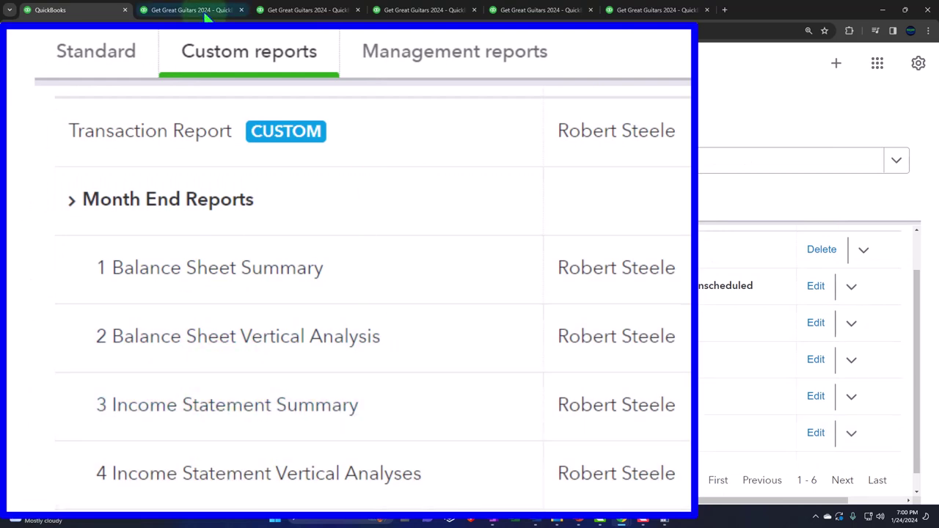
Close all the open report tabs, keeping only the tab with the custom reports list
left_click(558, 11)
left_click(660, 11)
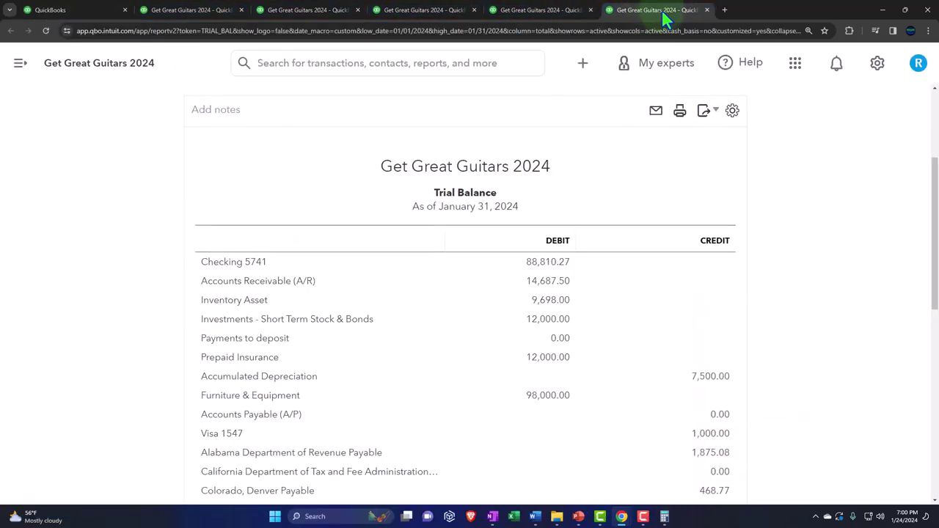
left_click(707, 9)
left_click(591, 10)
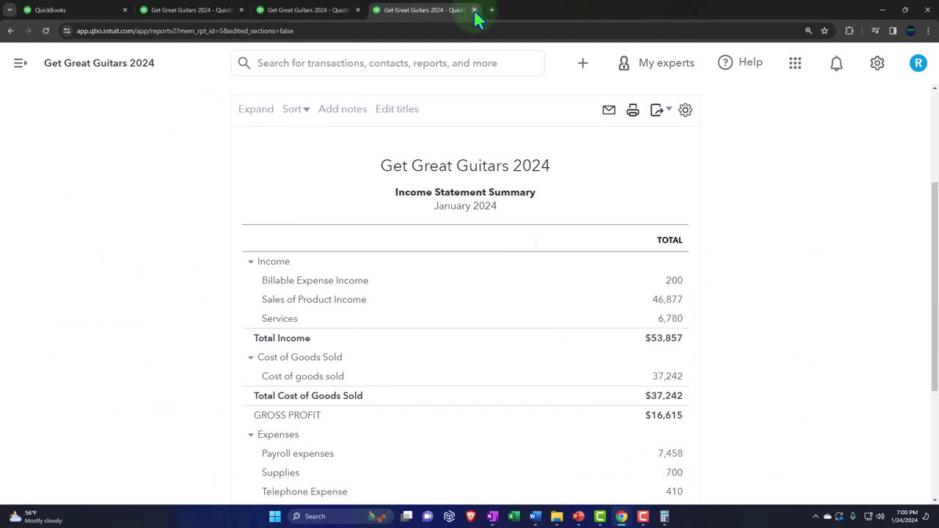
left_click(474, 10)
left_click(358, 10)
left_click(241, 9)
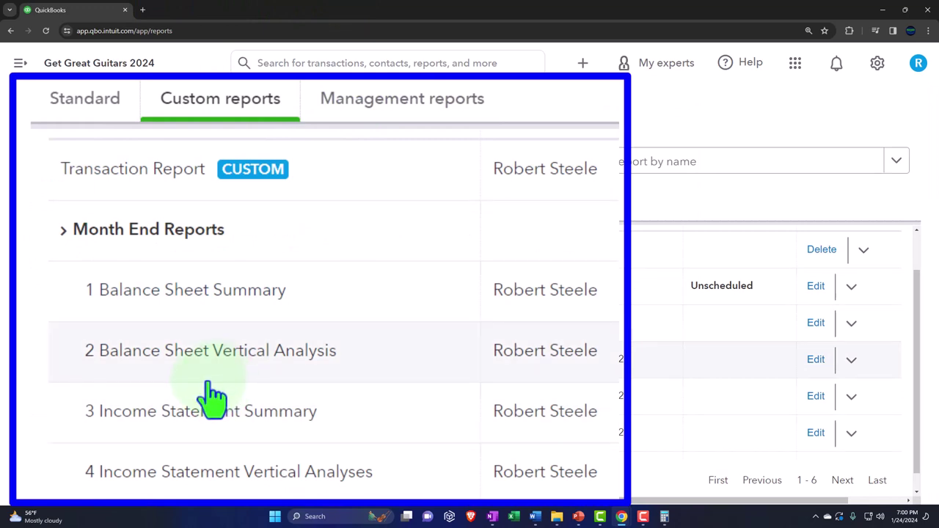
Duplicate the reports list in a new browser tab and open the "1 Balance Sheet Summary" report there
right_click(126, 335)
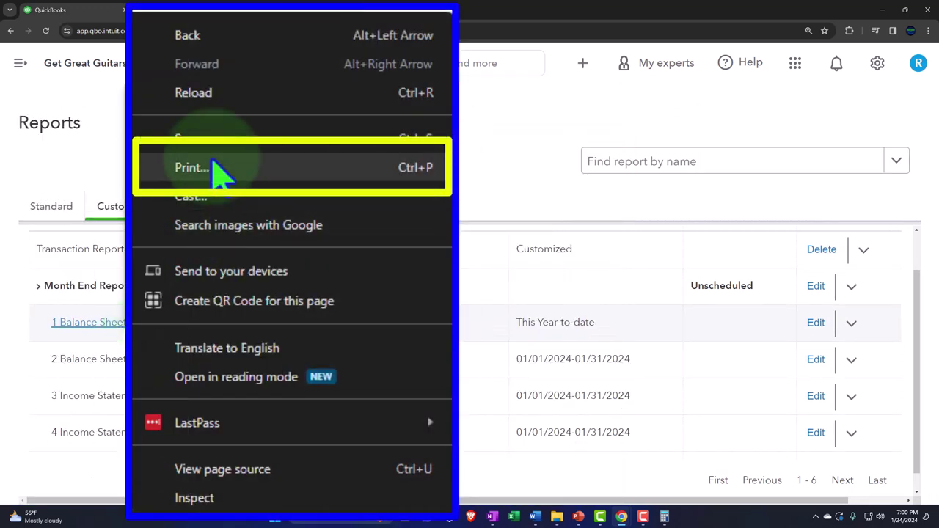
left_click(6, 371)
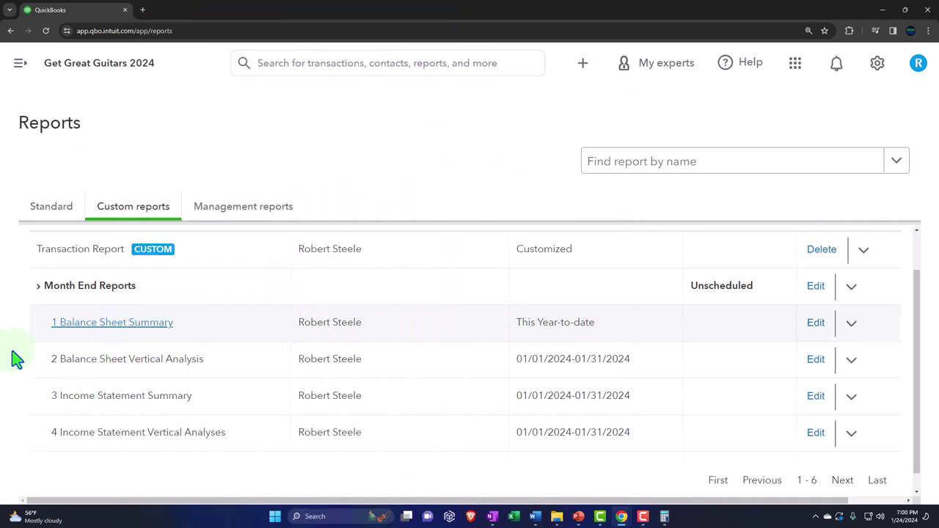
right_click(69, 13)
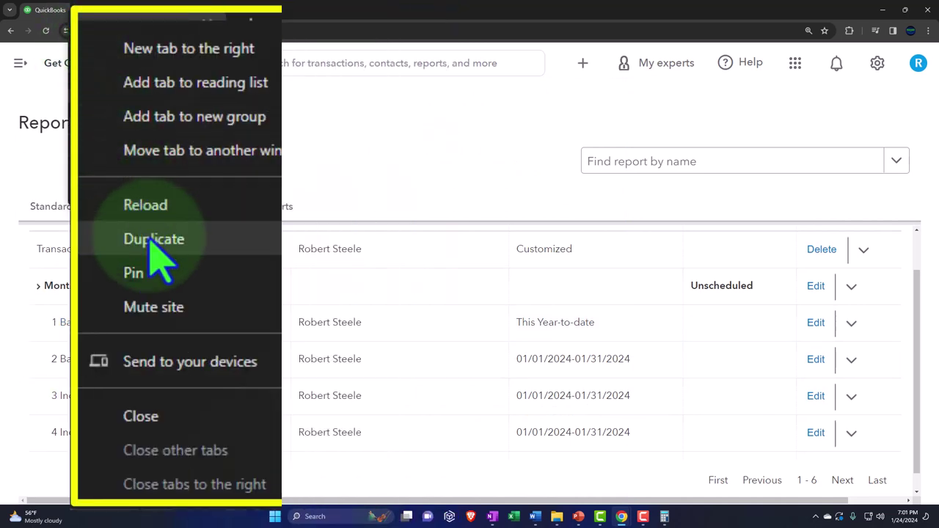
left_click(101, 95)
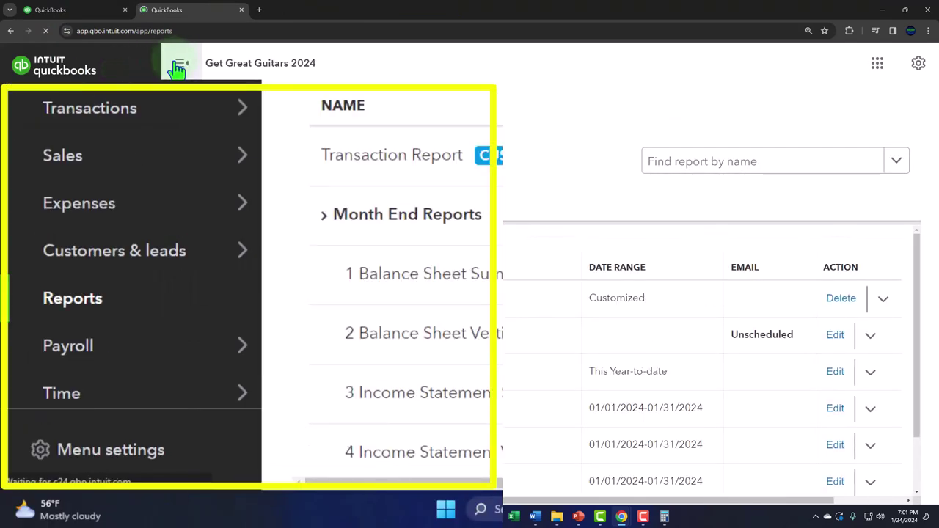
left_click(126, 373)
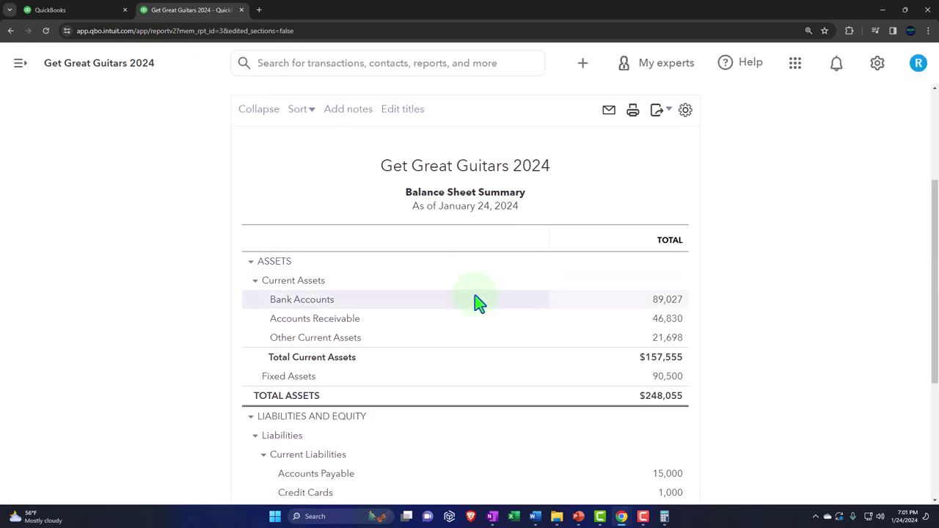
Export the Balance Sheet Summary report to PDF and save the file
scroll(477, 303, "up", 1)
left_click(659, 207)
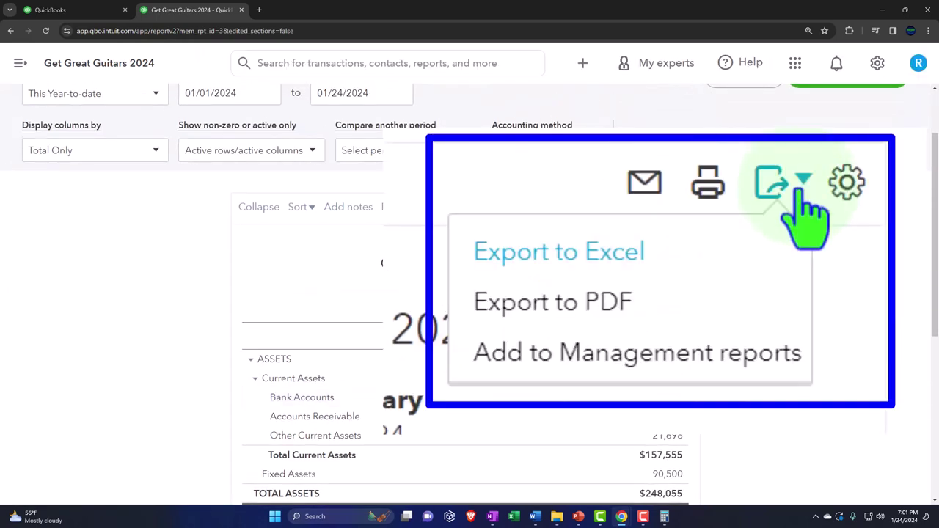
left_click(605, 297)
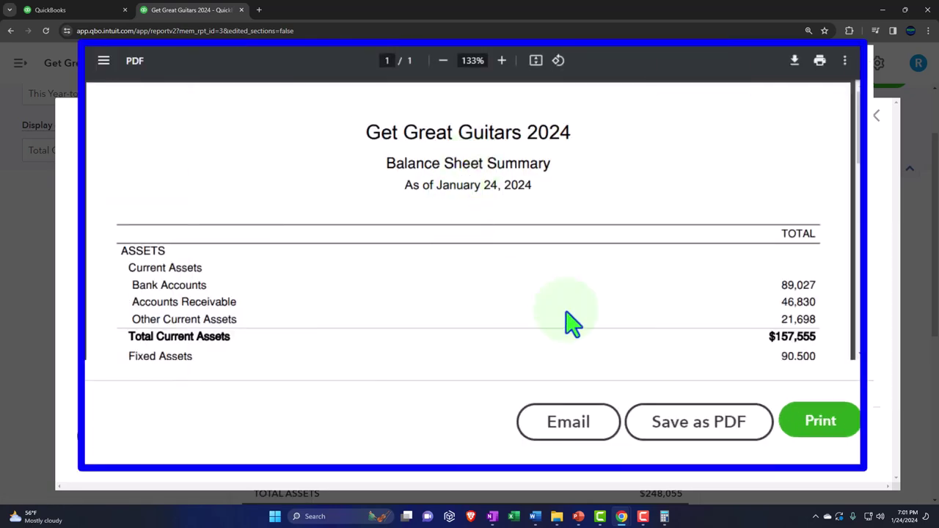
left_click(755, 434)
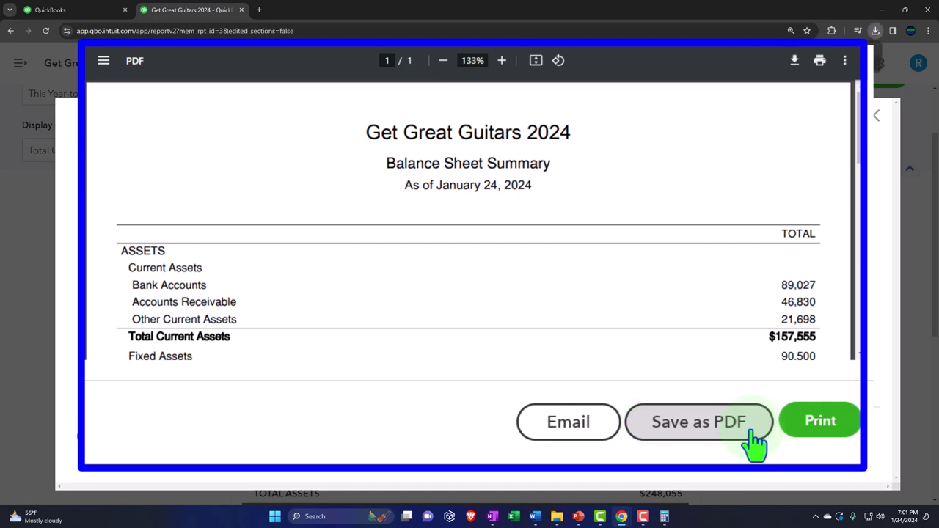
Check the Reports folder and the browser's recent downloads for the saved Balance Sheet Summary PDF
mouse_move(557, 517)
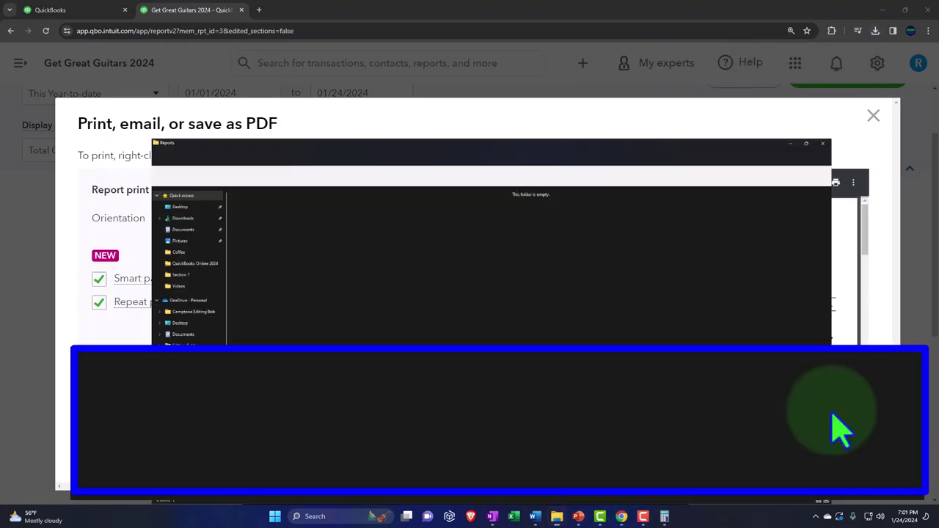
left_click(834, 430)
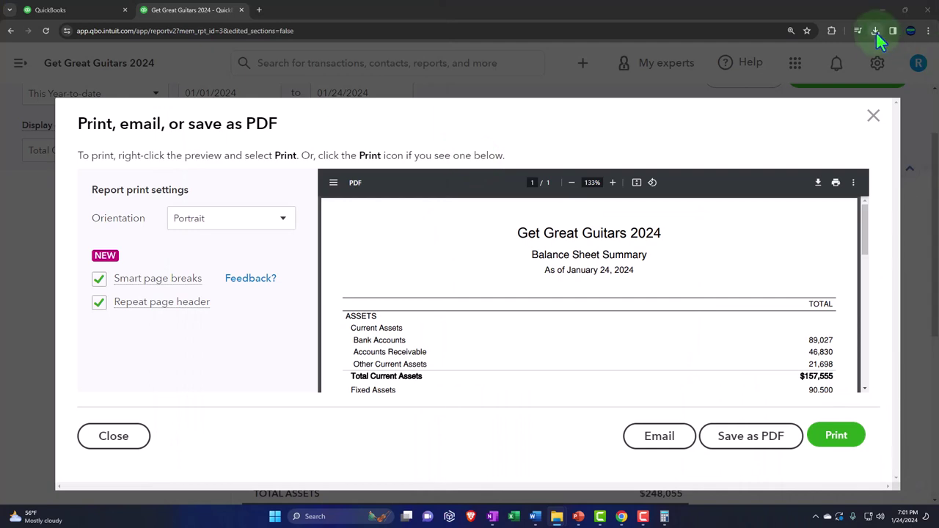
left_click(876, 32)
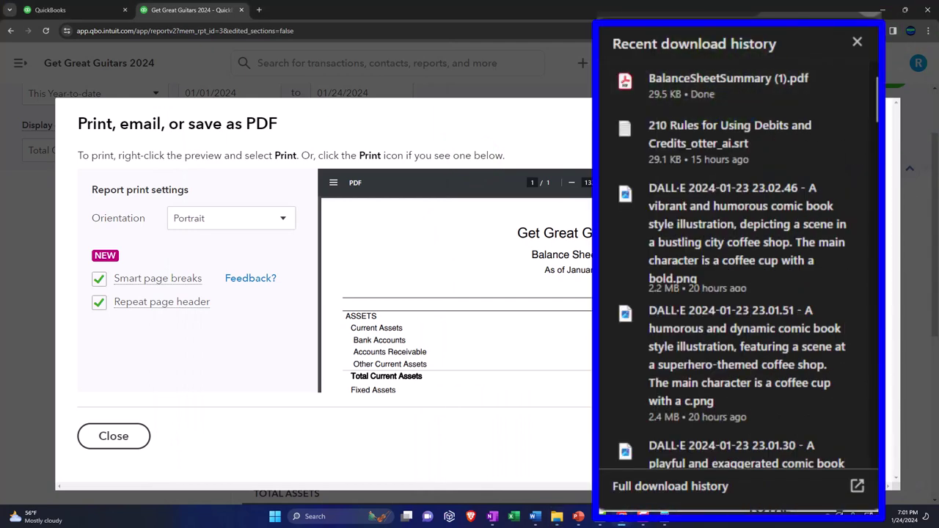
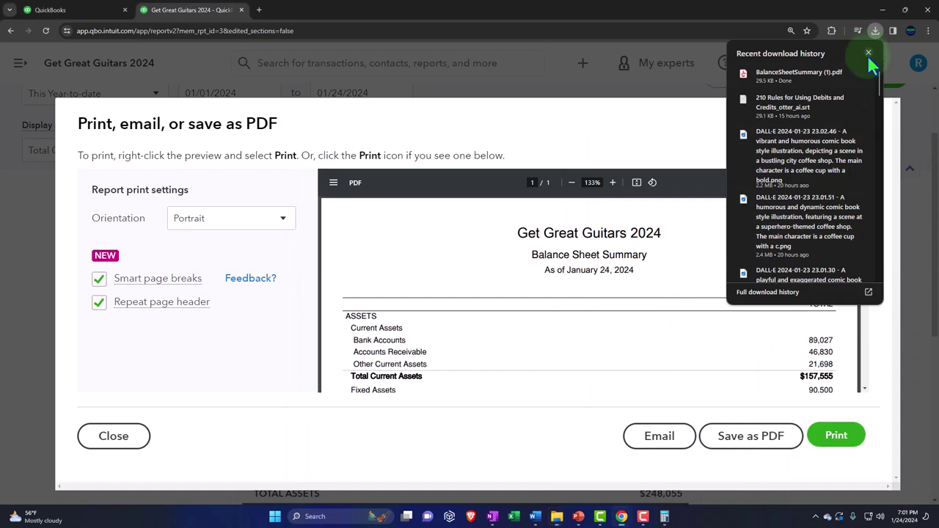
left_click(881, 121)
Duplicate the reports list in a tab placed last and open the "2 Balance Sheet Vertical Analysis" report there
left_click(95, 10)
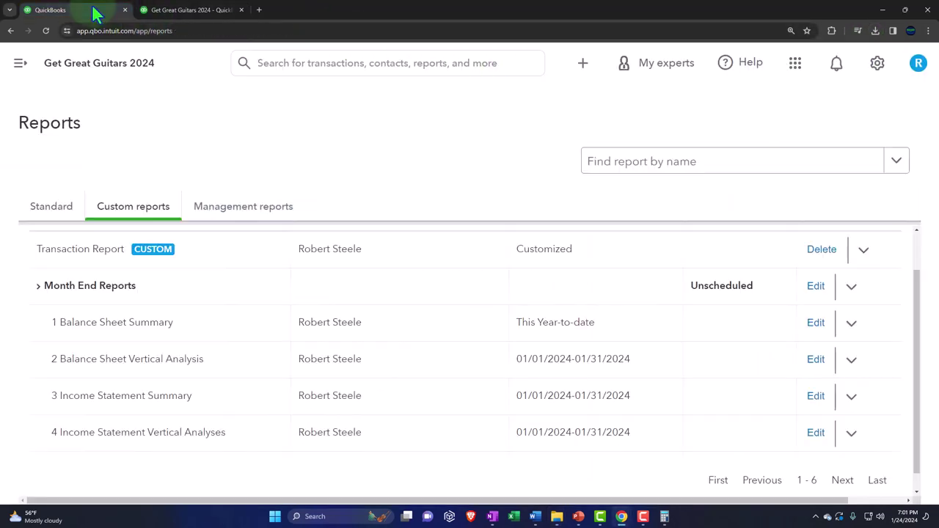
right_click(95, 11)
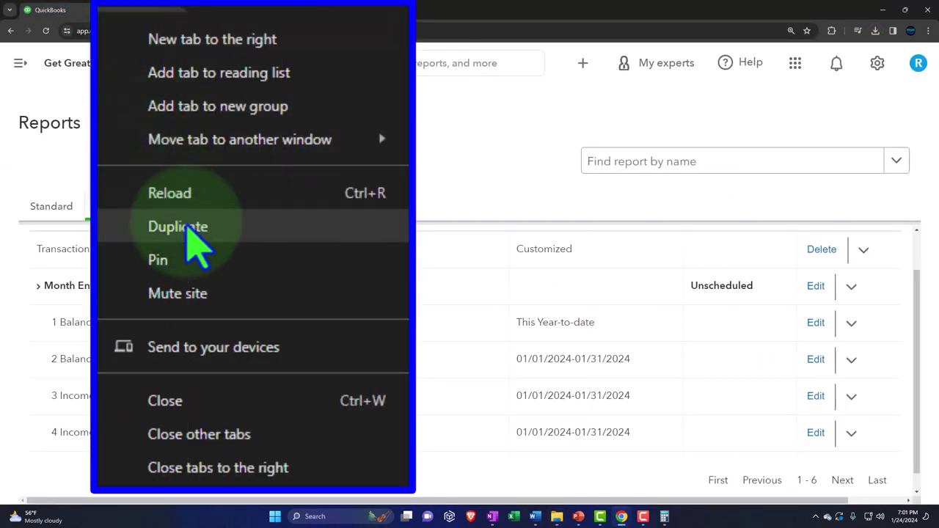
left_click(189, 229)
left_click_drag(195, 10, 315, 10)
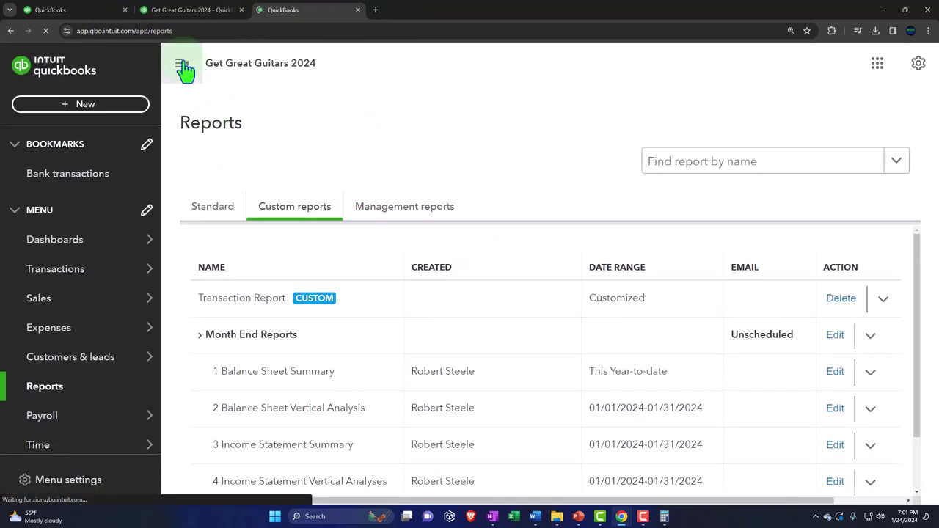
left_click(184, 68)
left_click(134, 342)
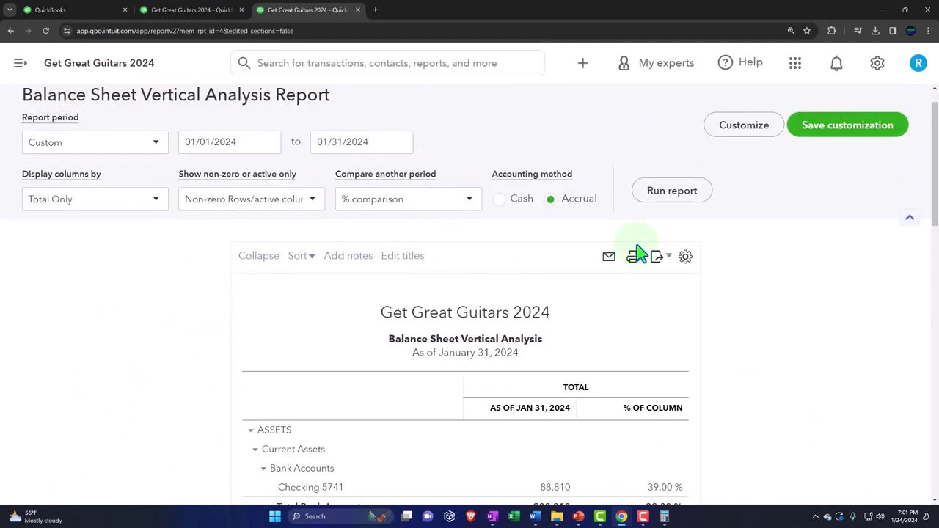
Export the Balance Sheet Vertical Analysis report to PDF, save the file and close the export preview
left_click(659, 259)
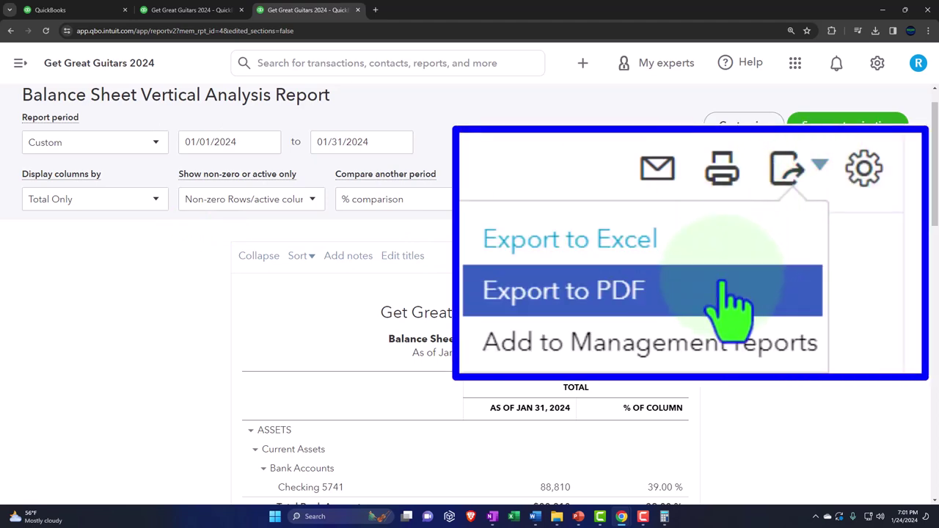
left_click(632, 302)
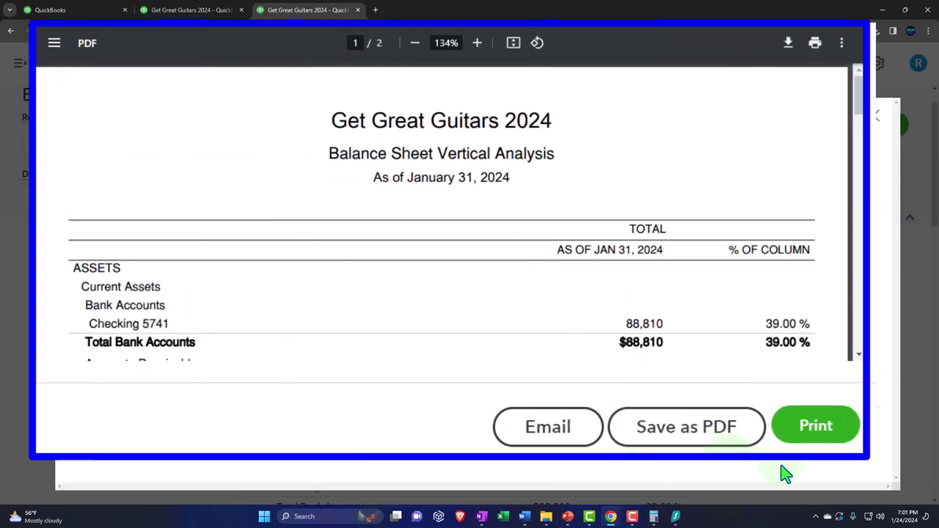
left_click(668, 439)
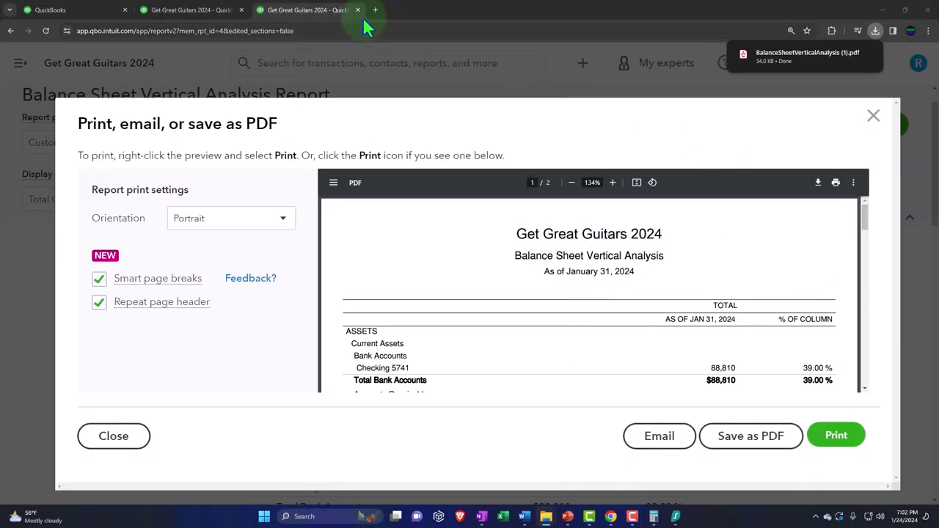
left_click(874, 116)
Duplicate the reports list in another tab placed last and open the "3 Income Statement Summary" report there
left_click(105, 10)
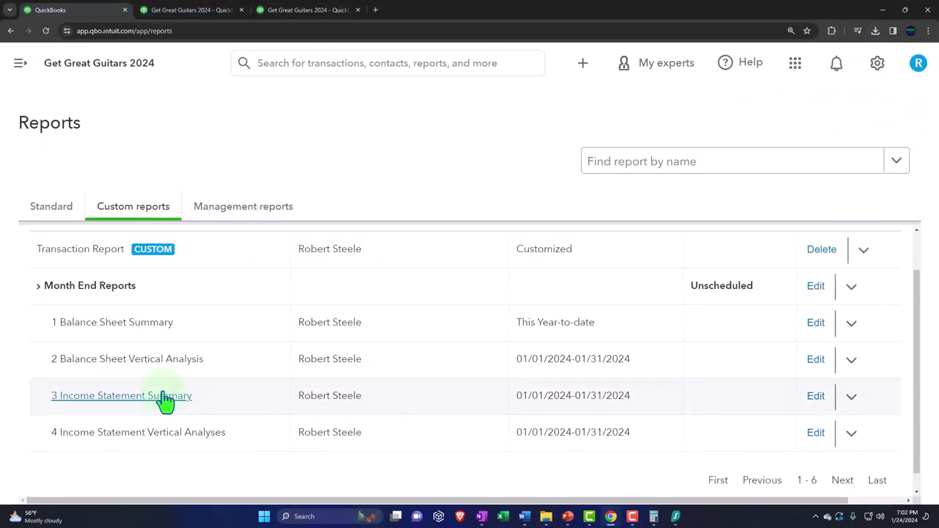
right_click(76, 11)
left_click(155, 247)
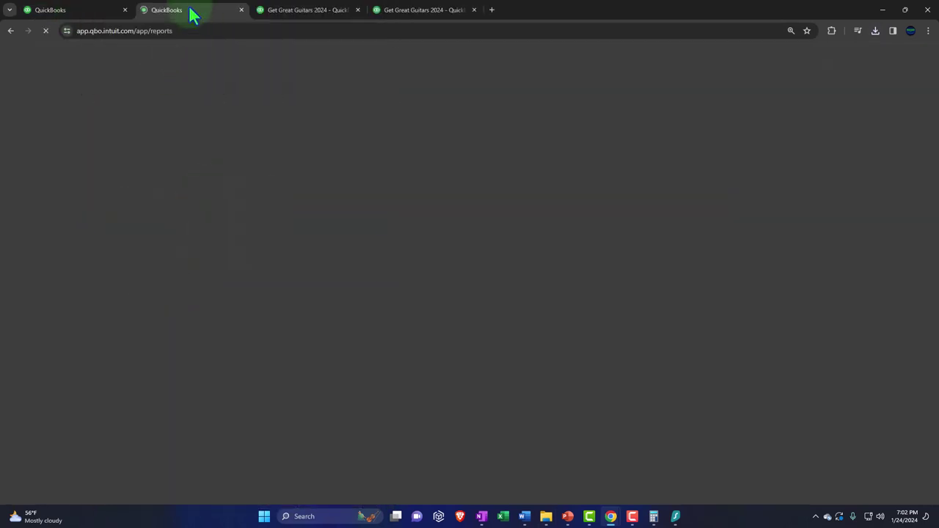
left_click_drag(192, 15, 435, 11)
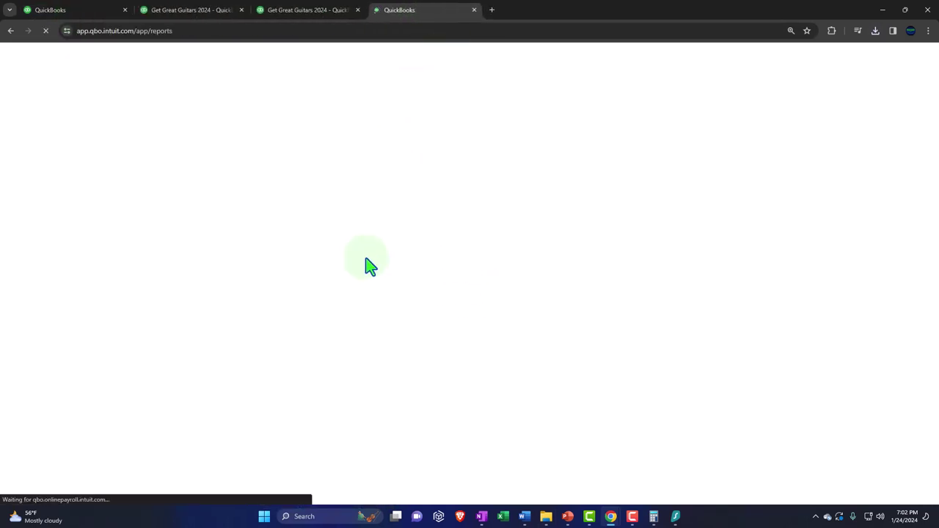
left_click(180, 67)
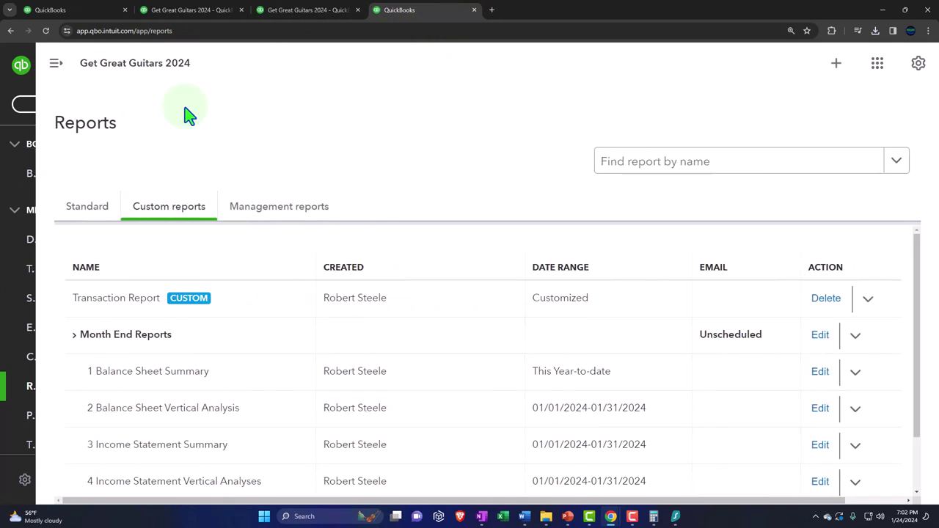
left_click(132, 445)
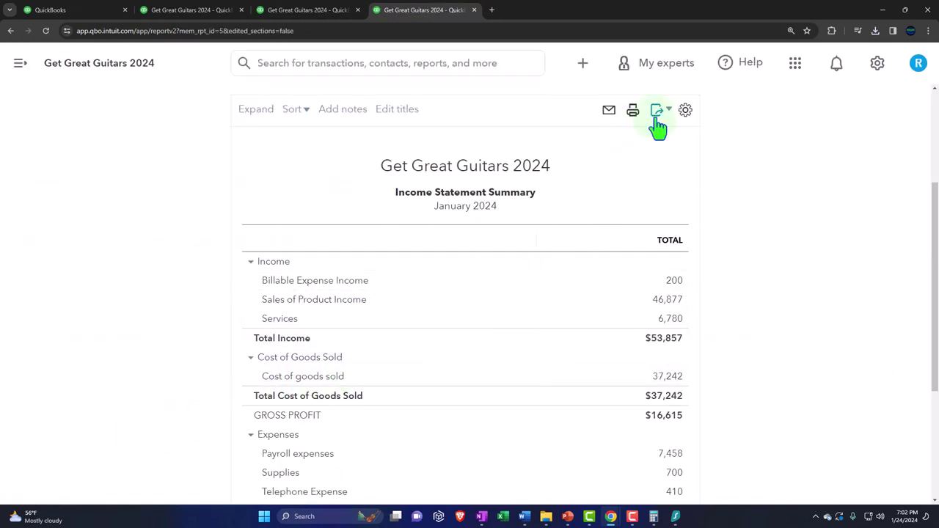
Export the Income Statement Summary report to PDF
left_click(656, 109)
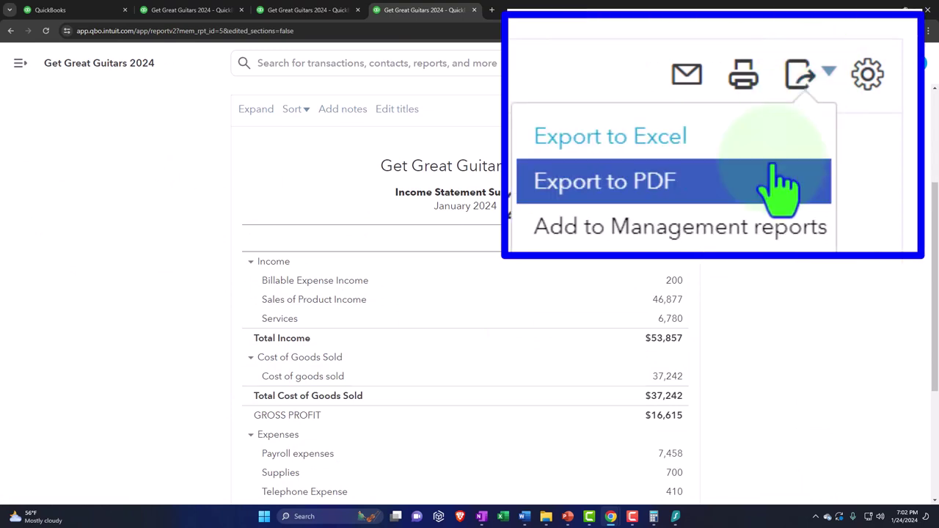
left_click(646, 156)
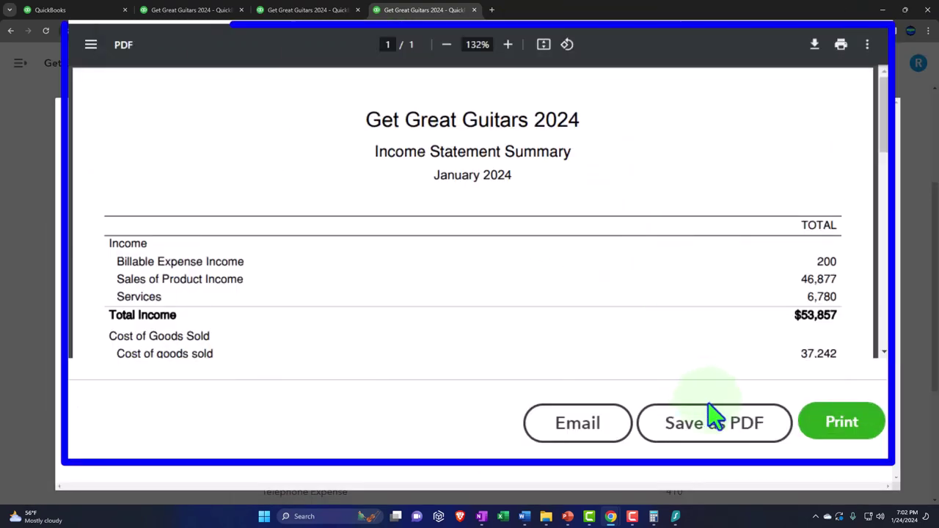
Save the Income Statement Summary report as a PDF in the Reports folder
left_click(751, 438)
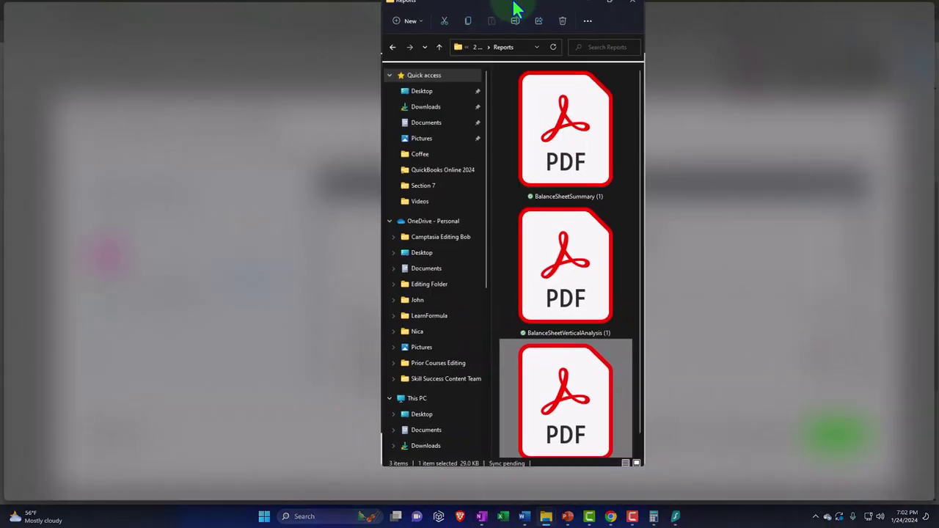
left_click(486, 76)
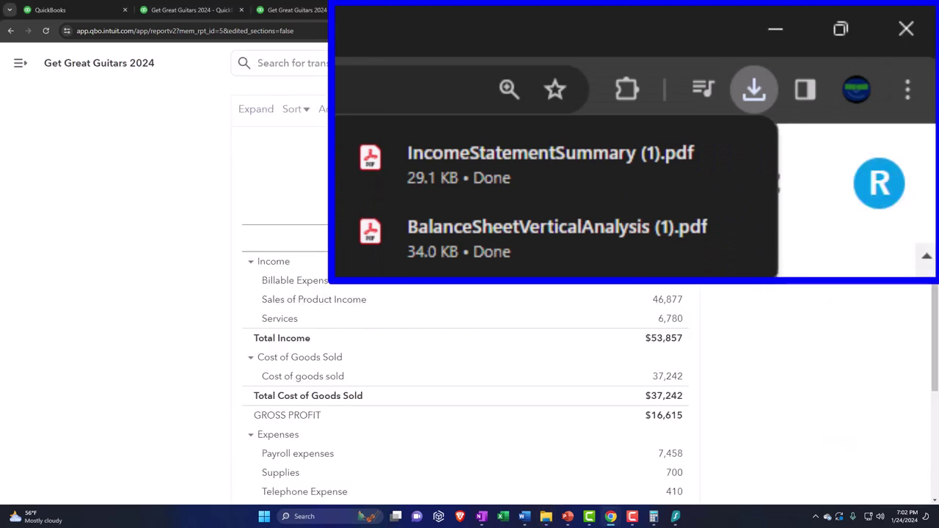
Duplicate the browser tab showing the QuickBooks reports list and move the copy to the end of the open tabs
left_click(88, 13)
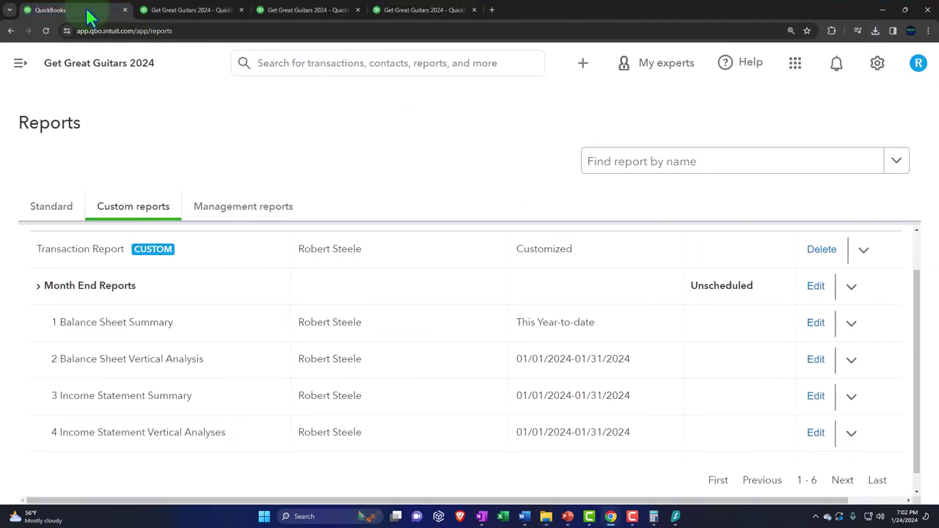
right_click(88, 15)
left_click(168, 237)
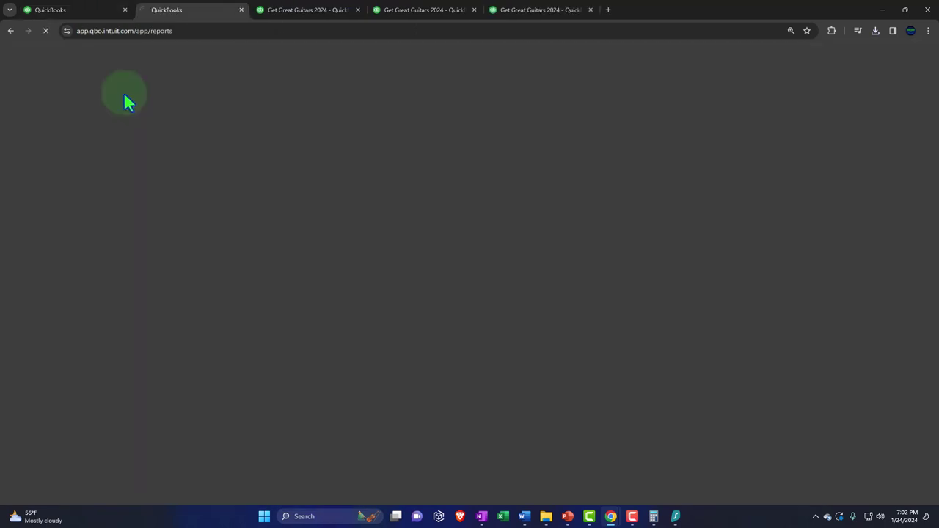
left_click_drag(170, 13, 570, 10)
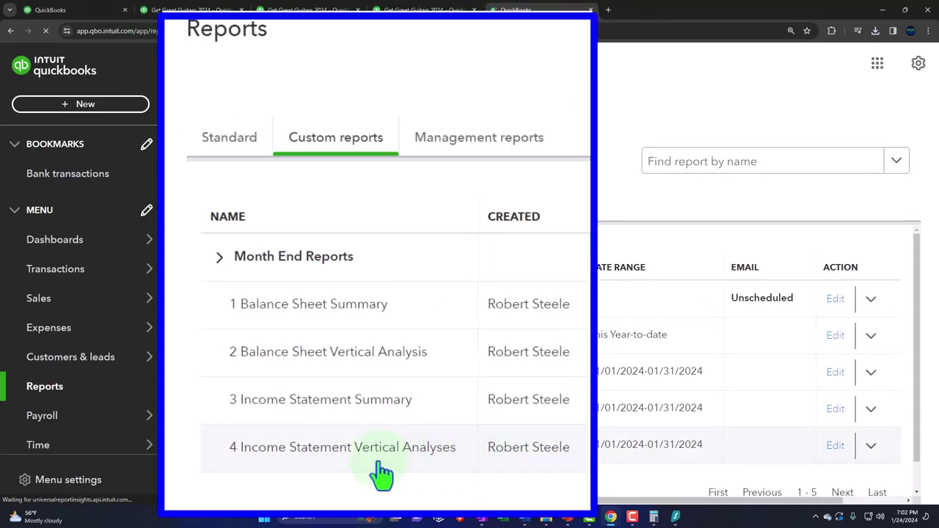
Open the custom report "4 Income Statement Vertical Analyses" and collapse the navigation sidebar
left_click_drag(338, 446, 183, 433)
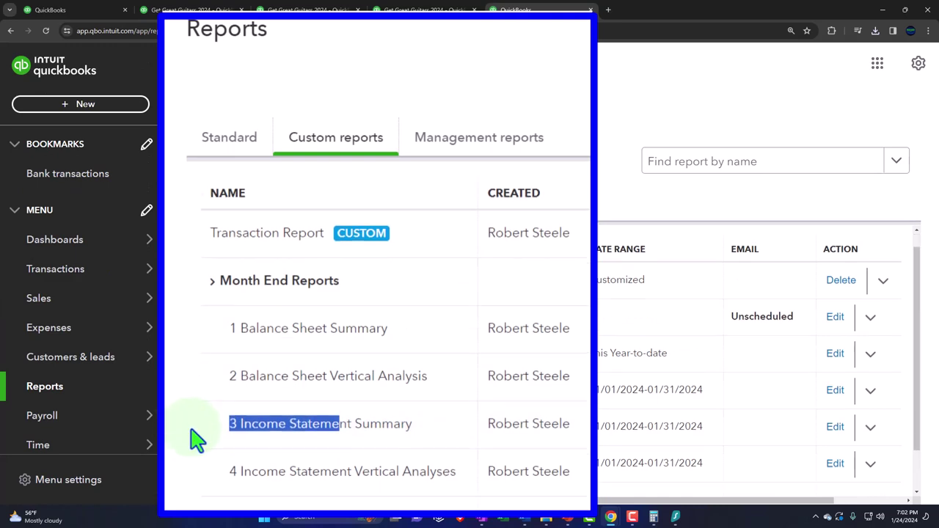
left_click(287, 417)
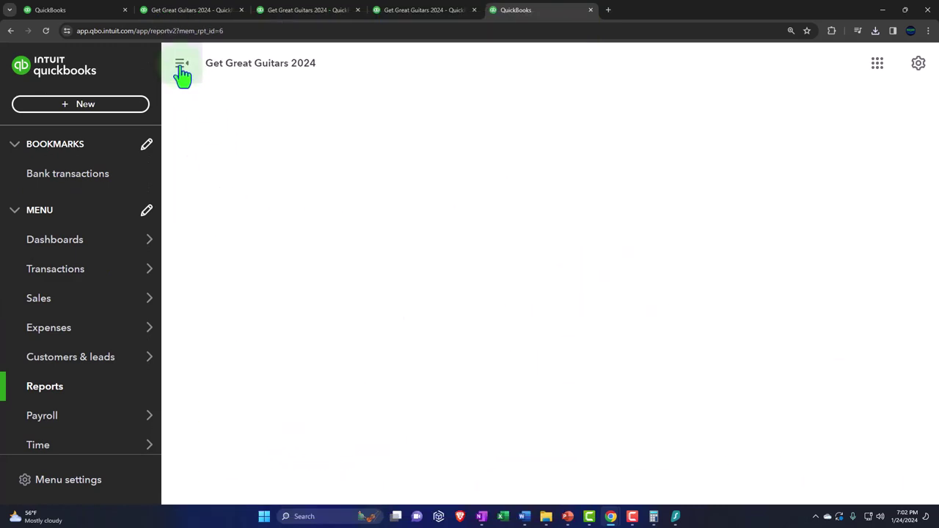
left_click(182, 73)
Export the Income Statement Vertical Analyses report as a PDF into the Reports folder
scroll(517, 187, "down", 3)
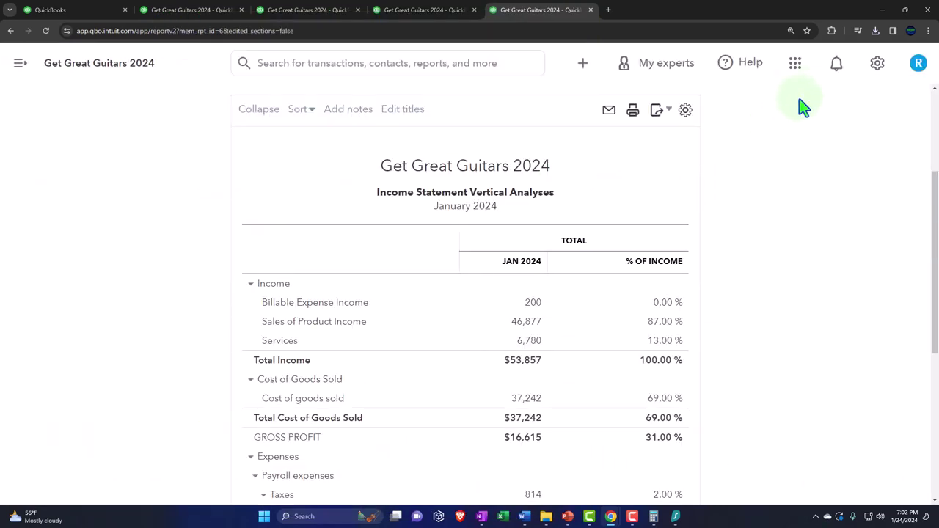
scroll(797, 147, "up", 1)
scroll(774, 153, "up", 1)
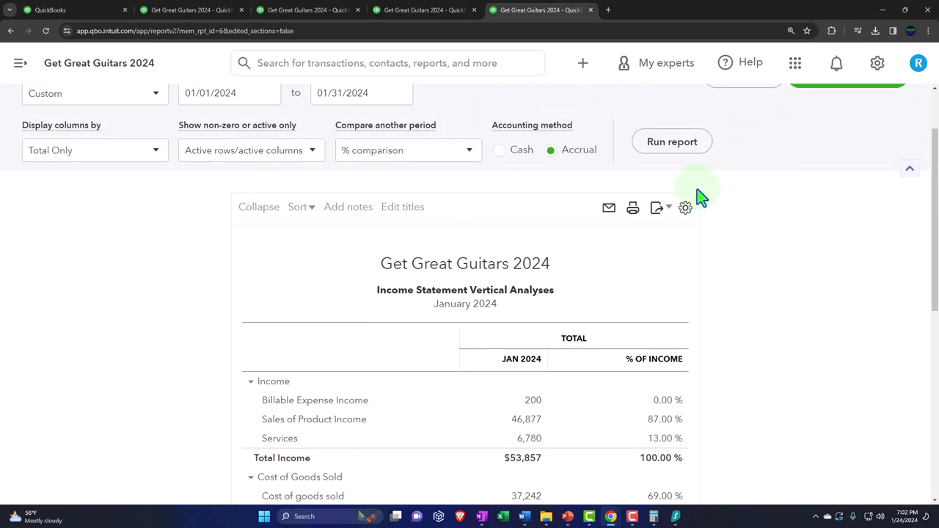
left_click(663, 209)
left_click(609, 257)
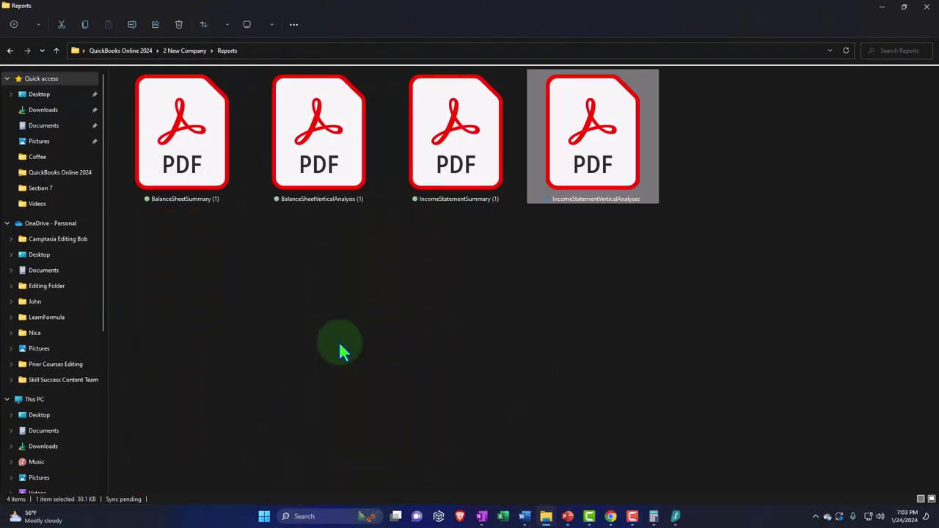
In File Explorer's Reports folder, rename the balance sheet summary PDF to "1 BalanceSheetSummary (1)"
left_click(175, 161)
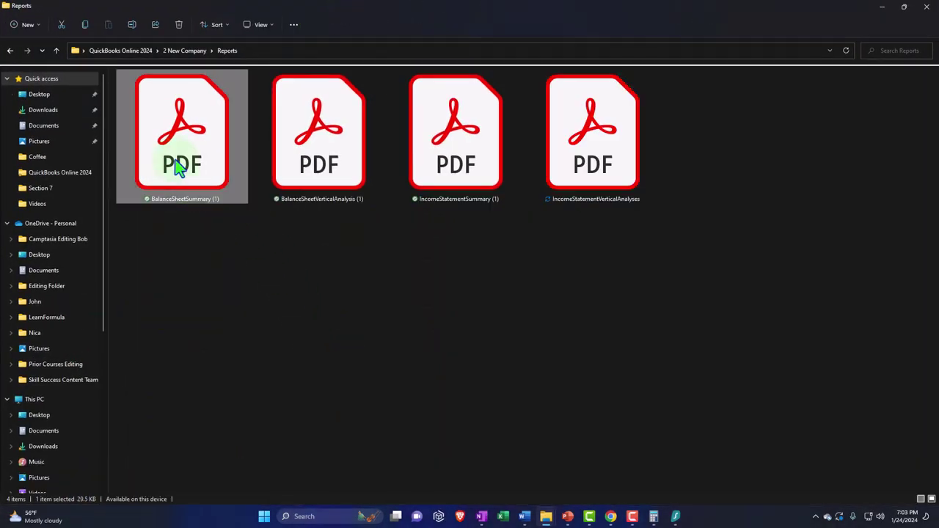
right_click(175, 162)
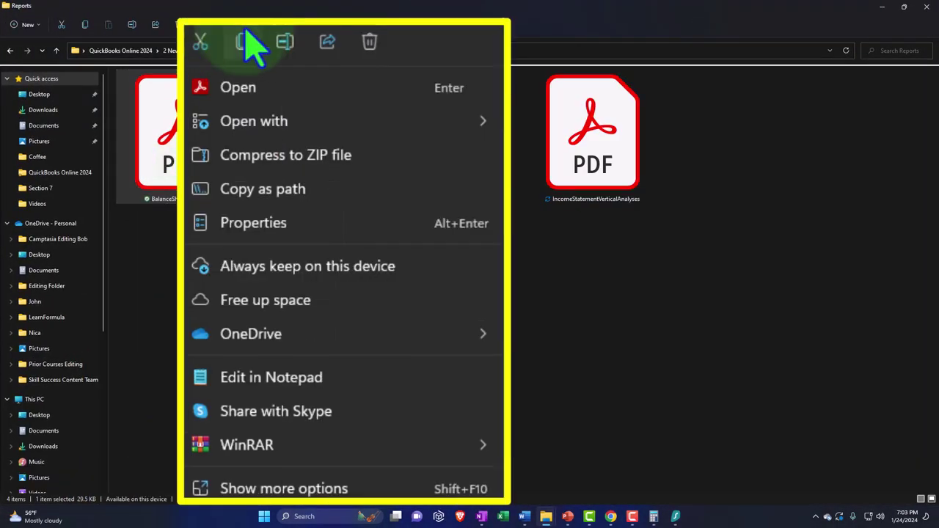
left_click(288, 41)
key("Home")
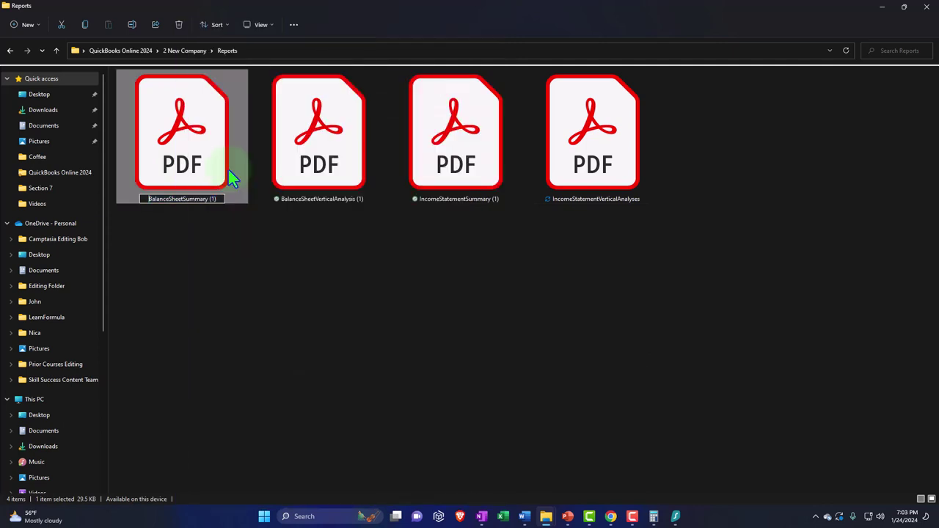
type("1")
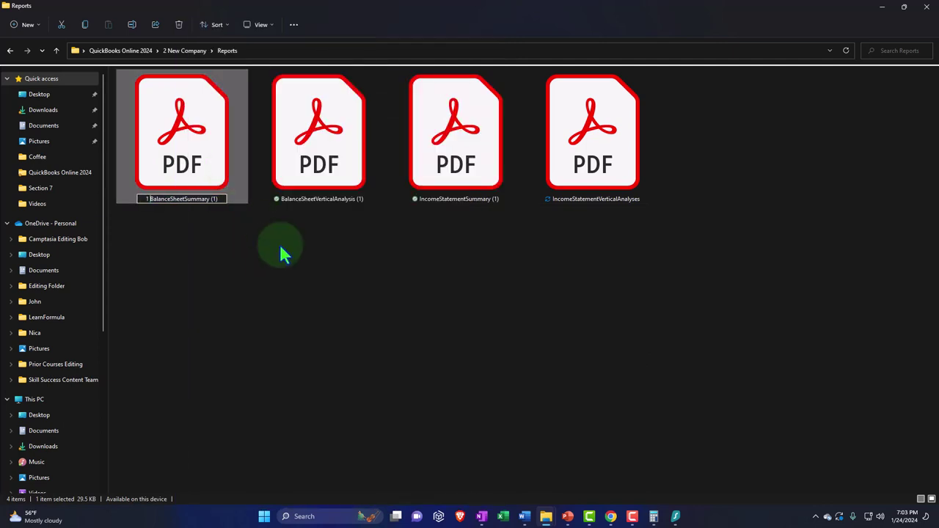
Rename the balance sheet vertical analysis PDF to "2 BalanceSheetVerticalAnalysis (1)"
left_click(319, 166)
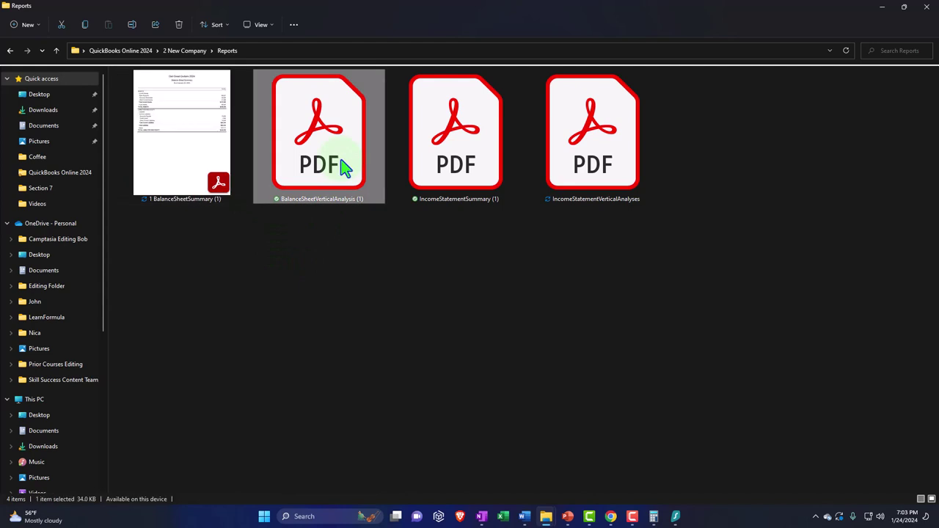
right_click(345, 168)
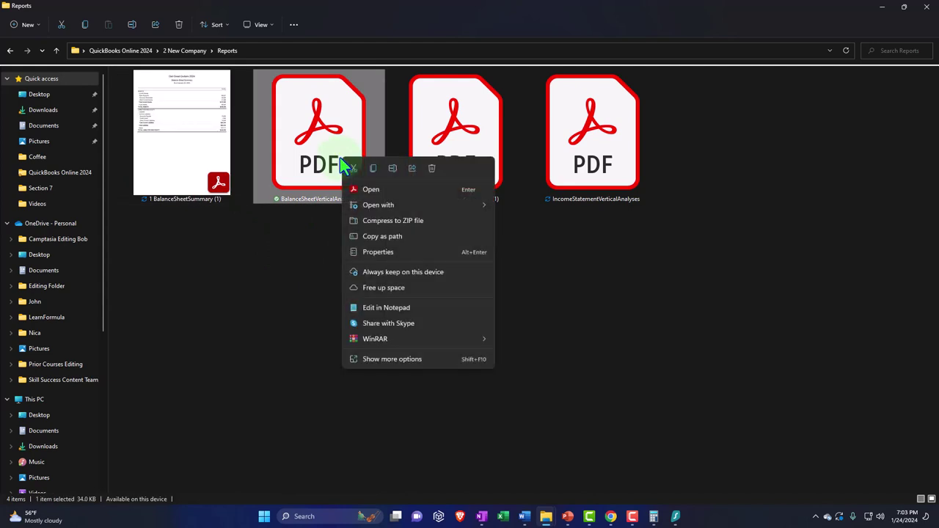
left_click(389, 165)
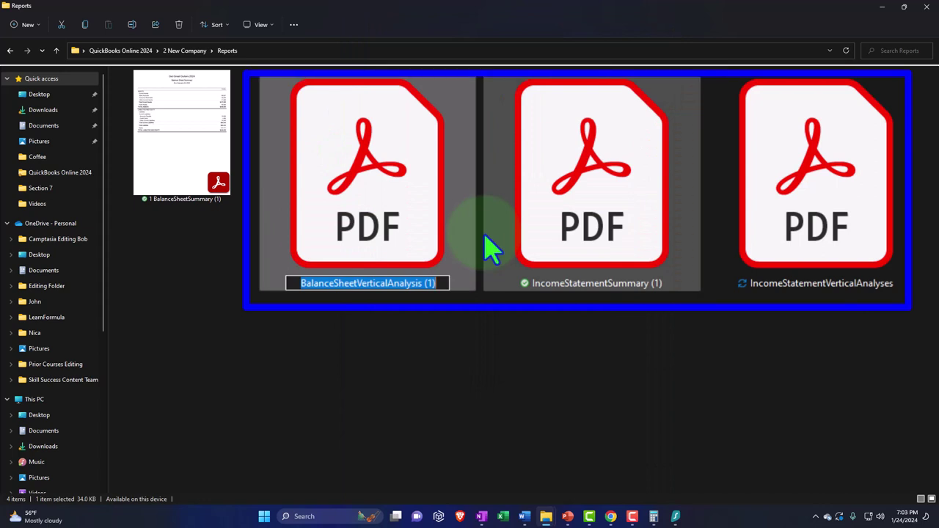
type("2")
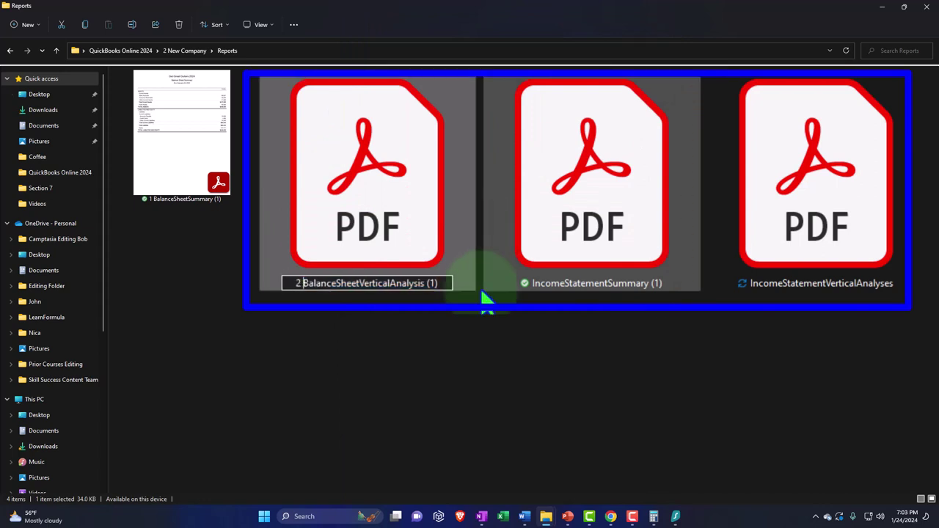
left_click(605, 219)
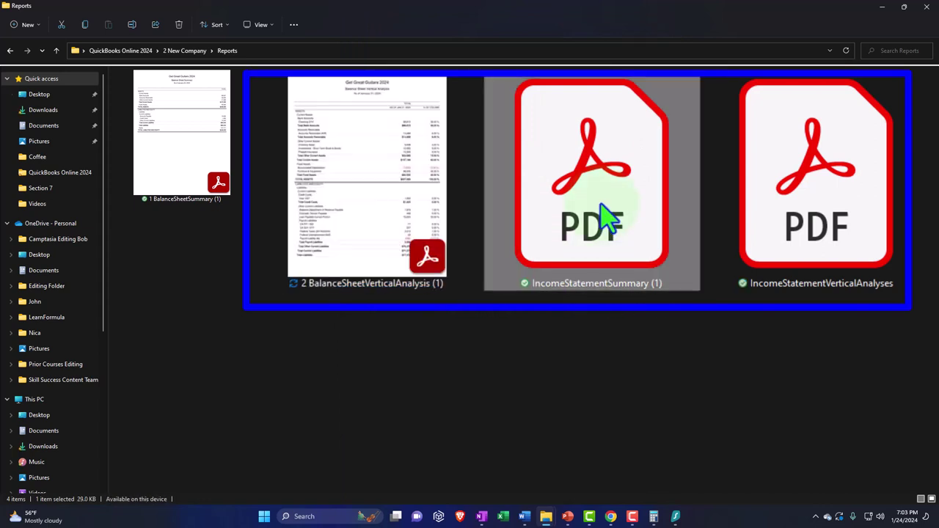
right_click(466, 159)
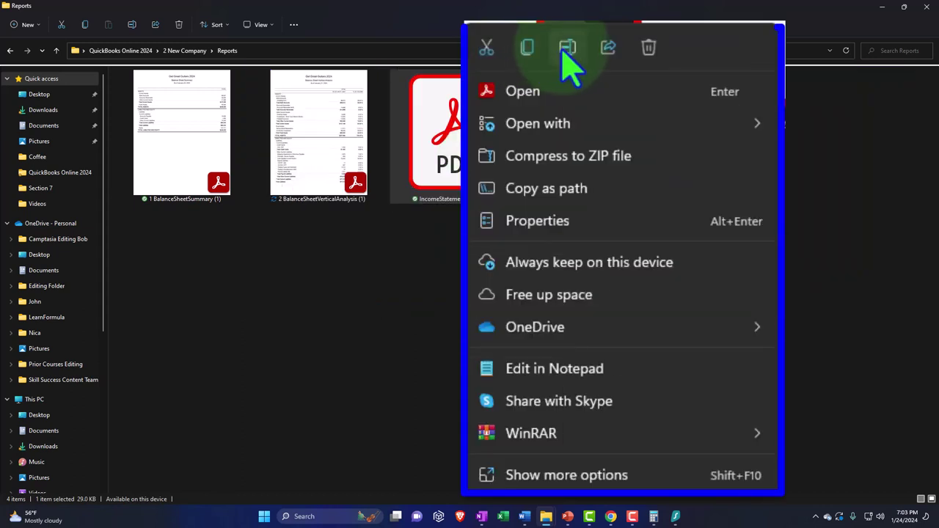
left_click(515, 161)
key("Home")
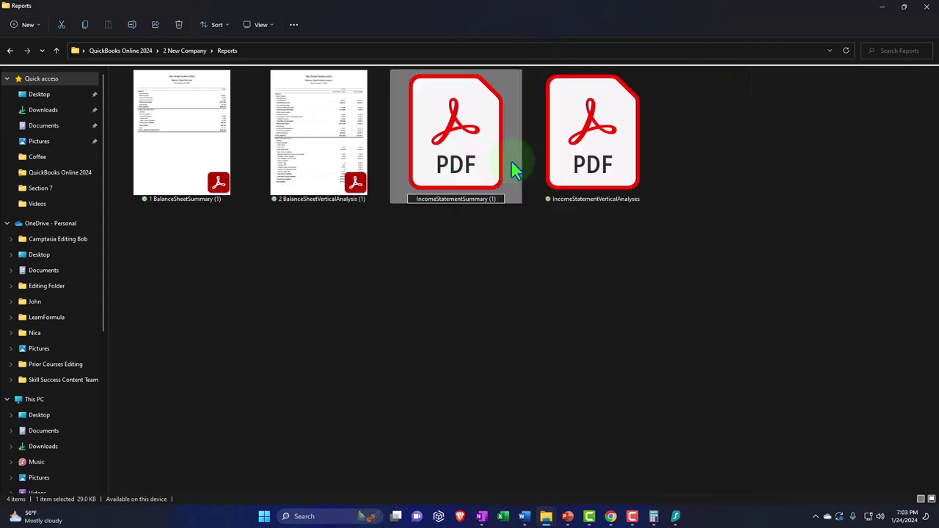
key("ctrl+a")
type("3")
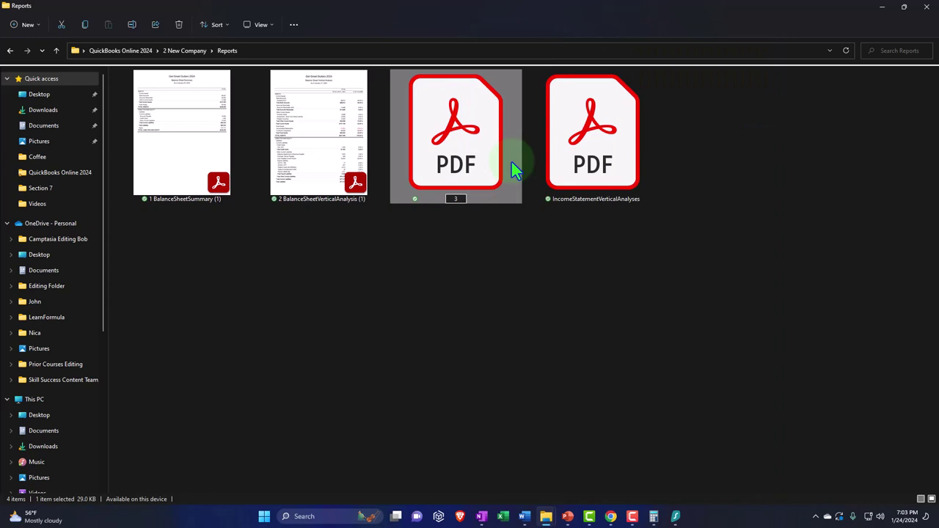
key("BackSpace")
left_click(493, 271)
Rename the income statement summary PDF to "3 IncomeStatementSummary (1)"
left_click(475, 162)
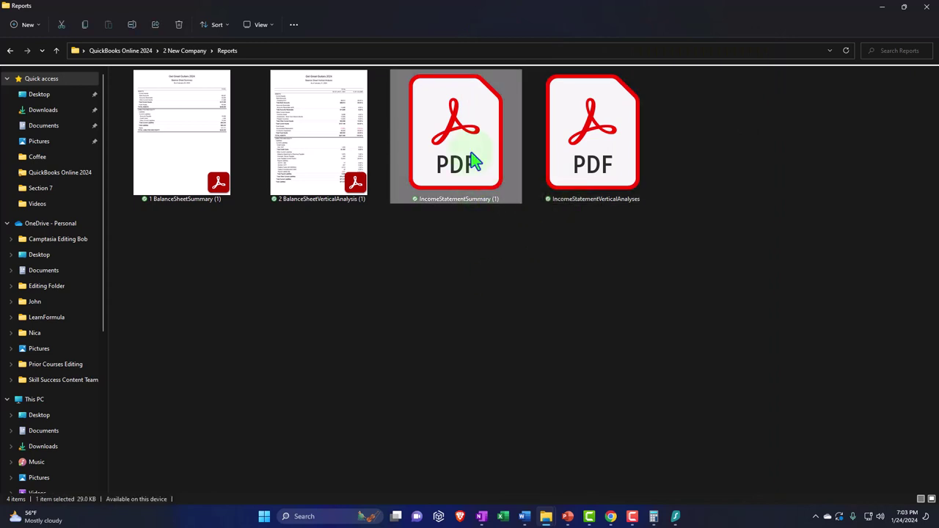
right_click(475, 161)
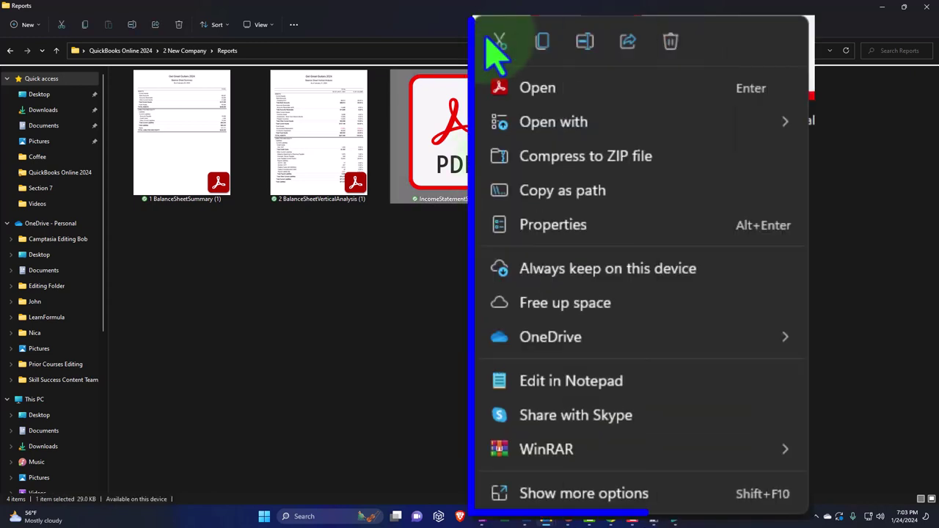
left_click(587, 41)
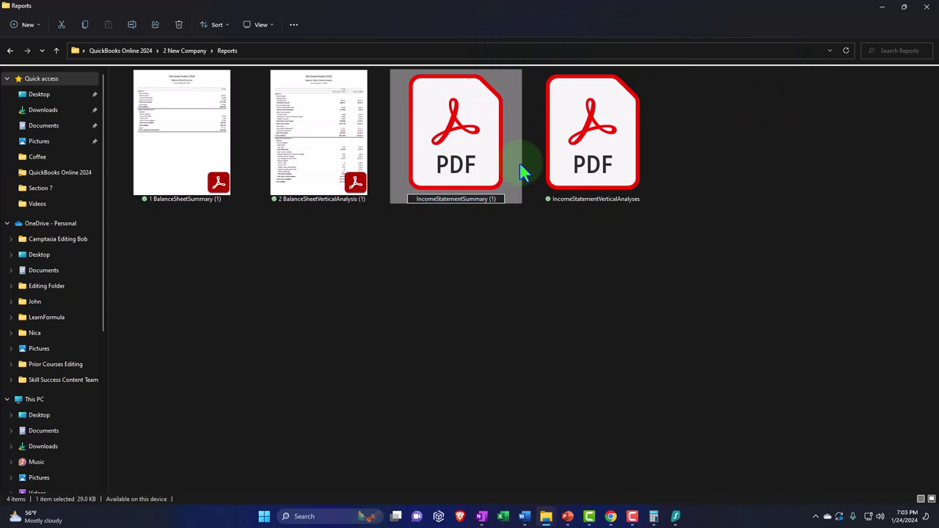
left_click(593, 156)
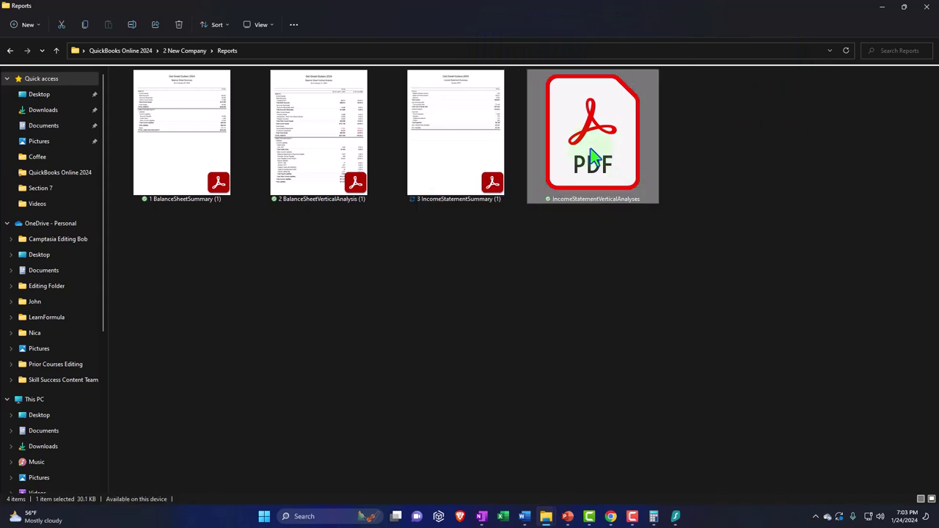
right_click(593, 157)
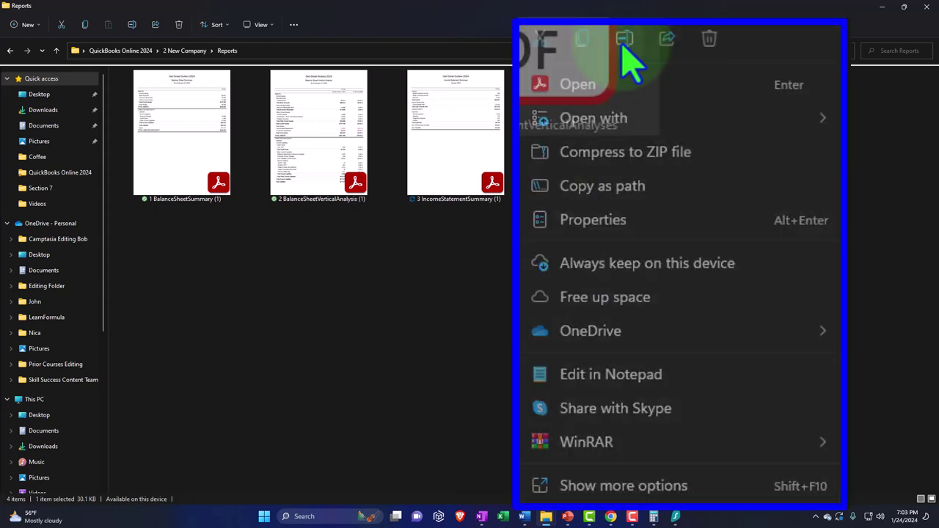
left_click(641, 159)
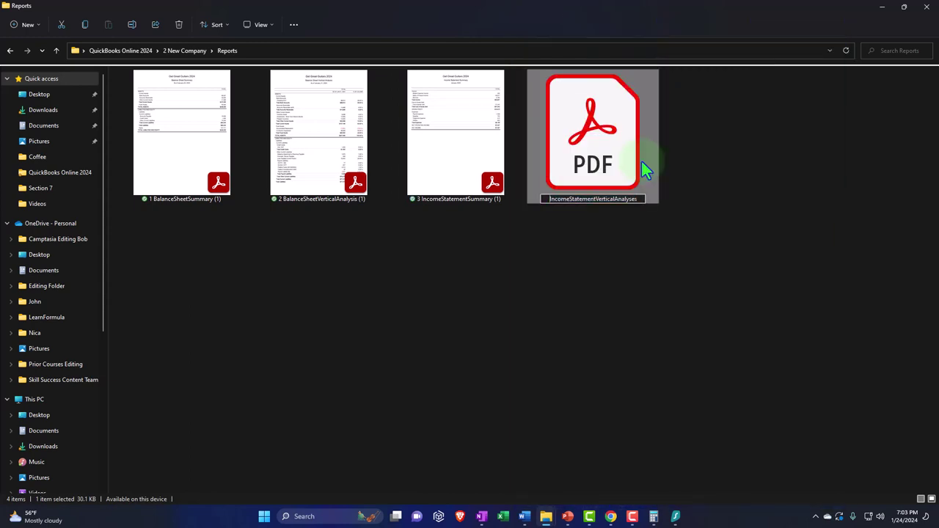
type("4")
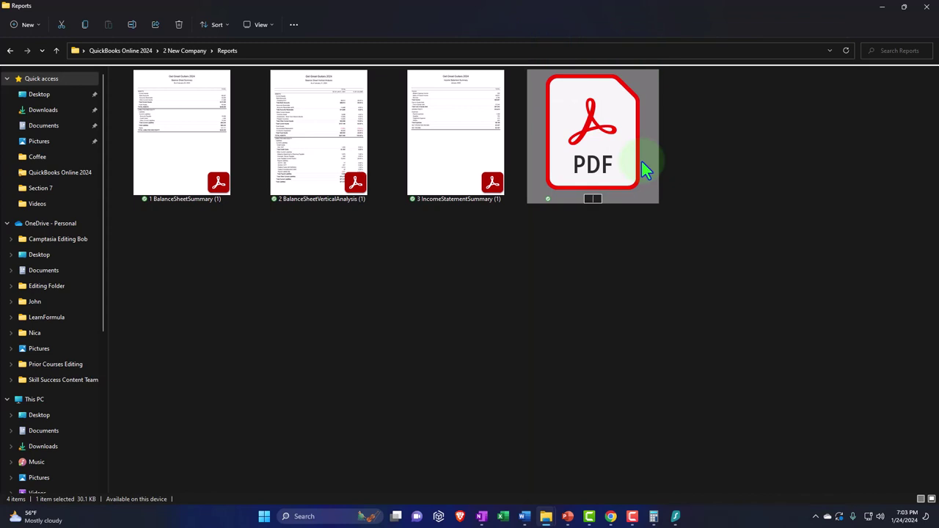
key("Escape")
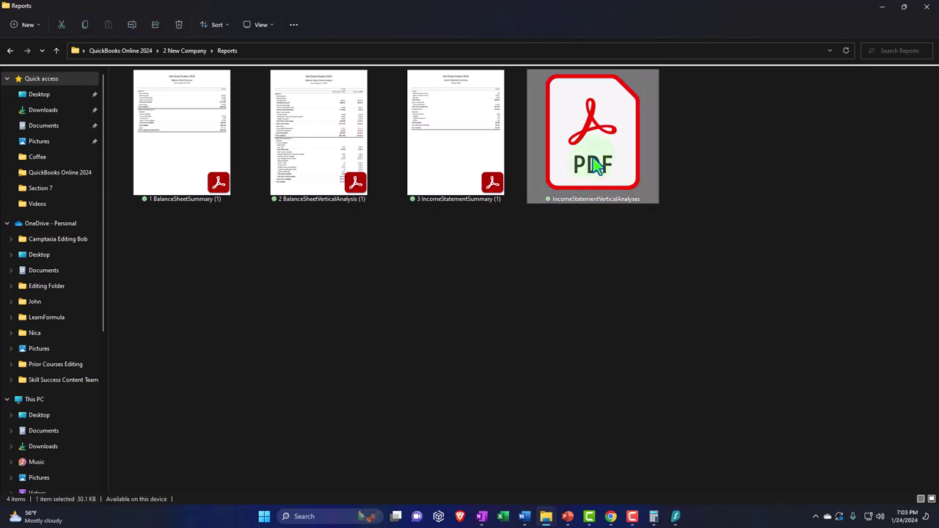
Rename the income statement vertical analyses PDF to "4 IncomeStatementVerticalAnalyses"
right_click(615, 168)
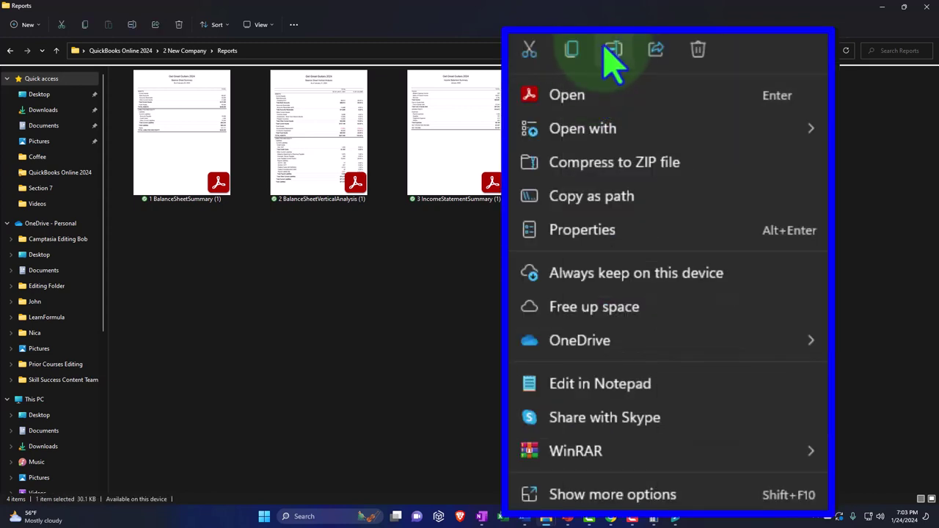
left_click(644, 163)
key("End")
key("Left")
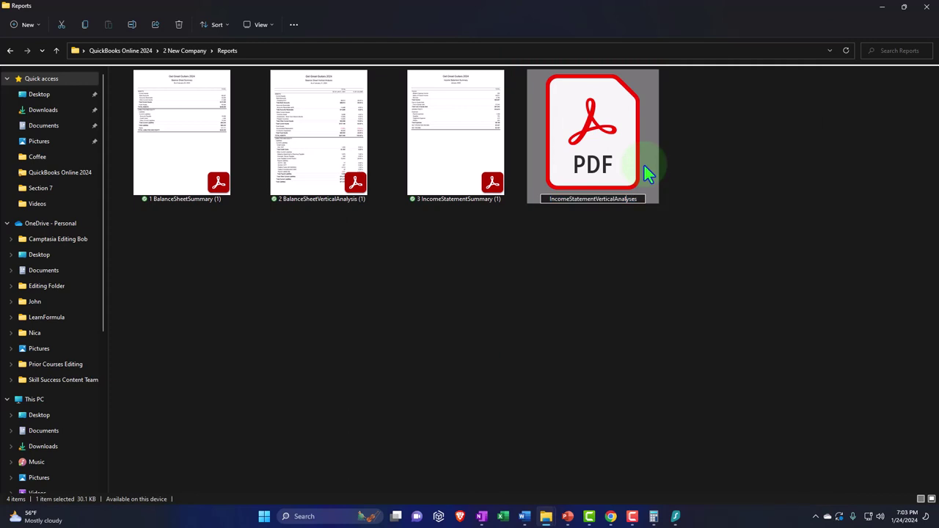
type("4")
key("Return")
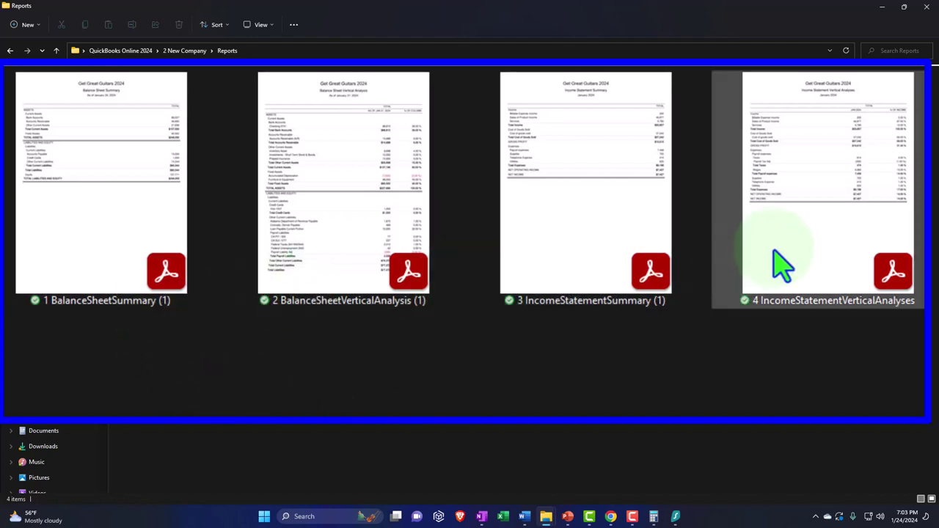
Create a folder named "Month 1 Reports" inside the Reports folder and move the four numbered PDFs into it
mouse_move(775, 250)
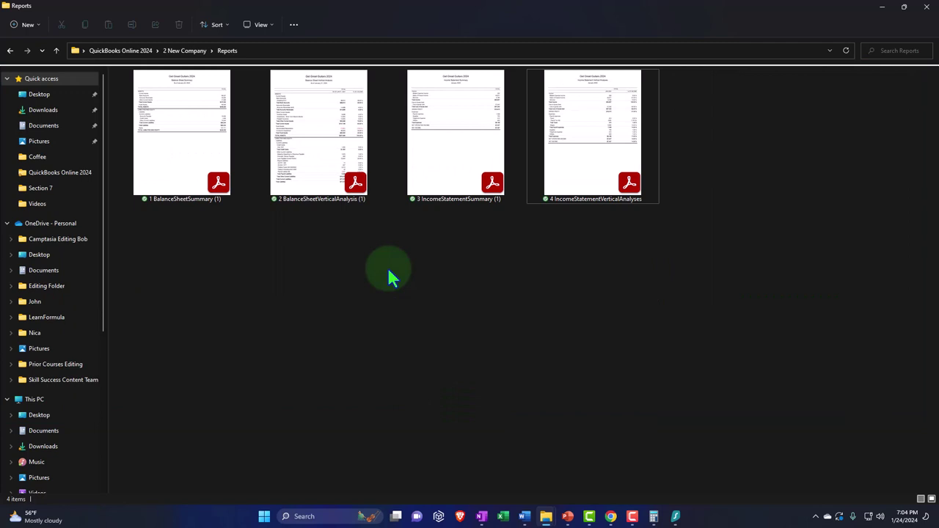
right_click(387, 267)
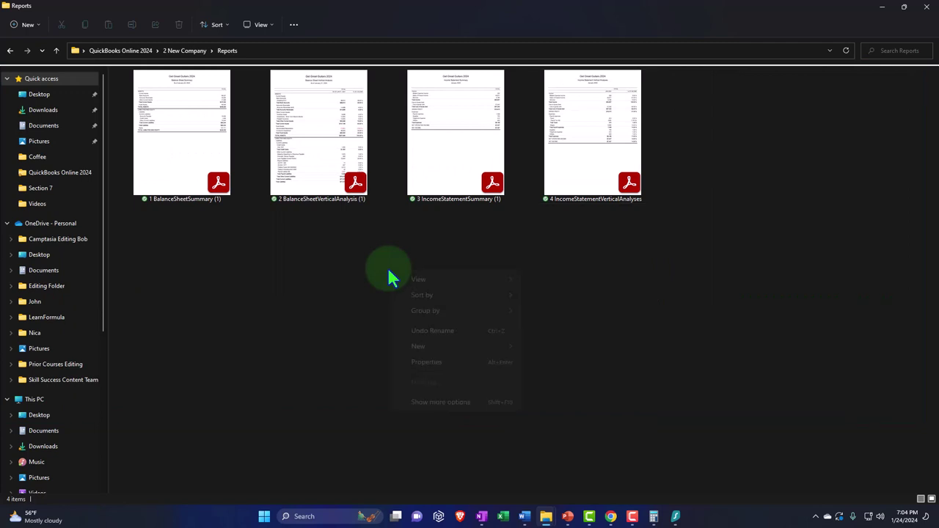
mouse_move(419, 347)
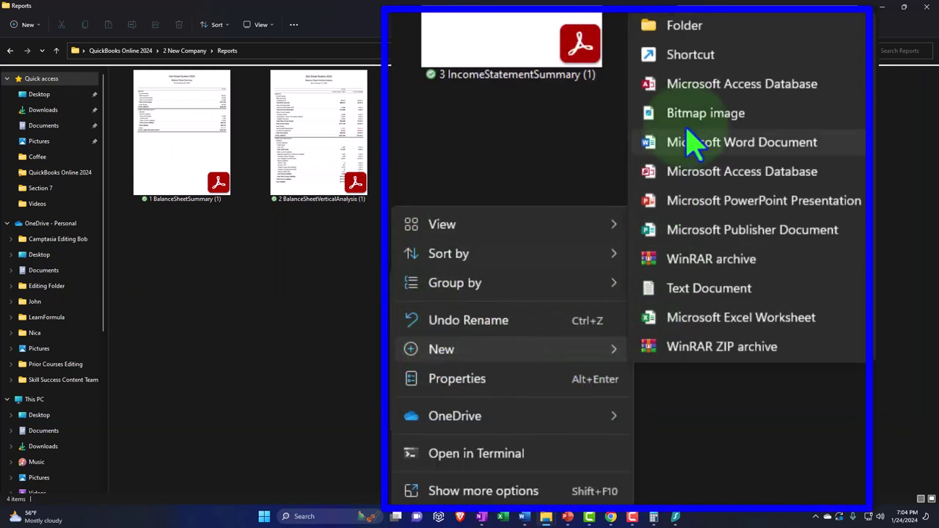
left_click(550, 178)
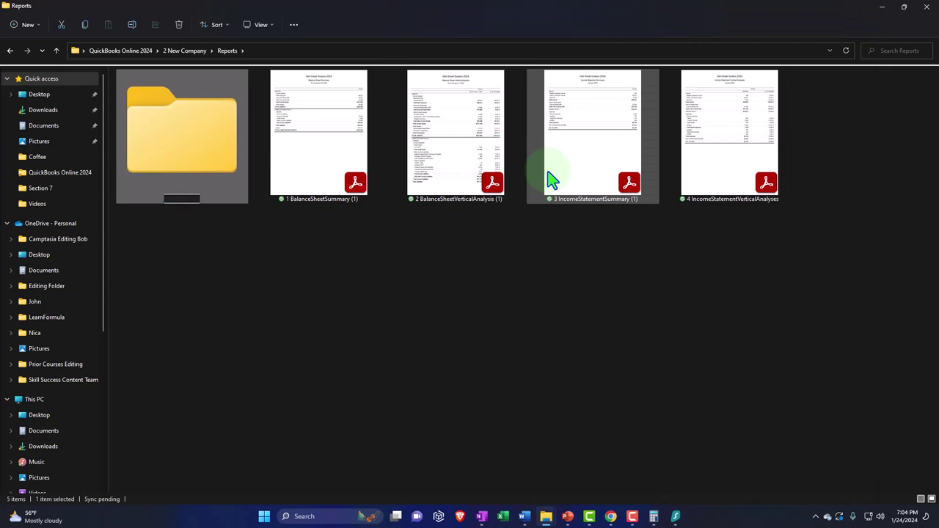
type("Month 1 Reports")
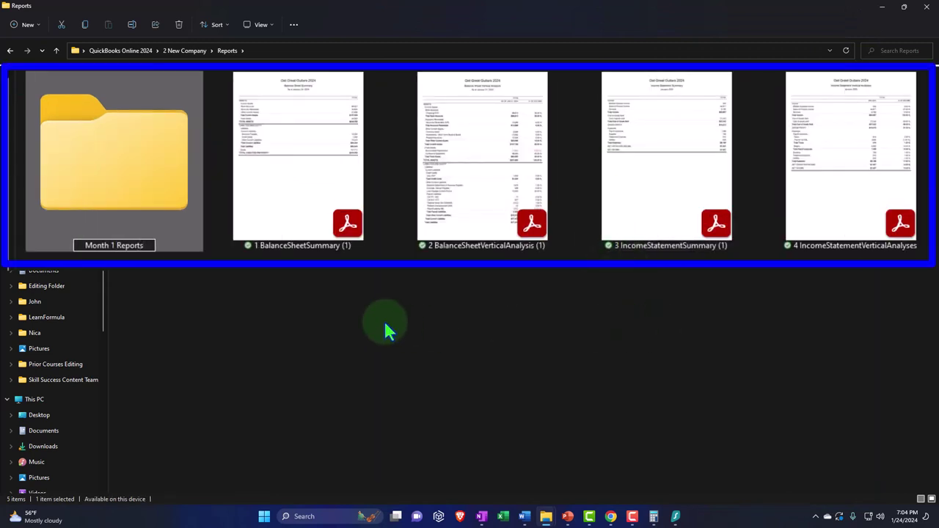
key("Return")
left_click_drag(332, 308, 836, 185)
left_click_drag(377, 178, 144, 176)
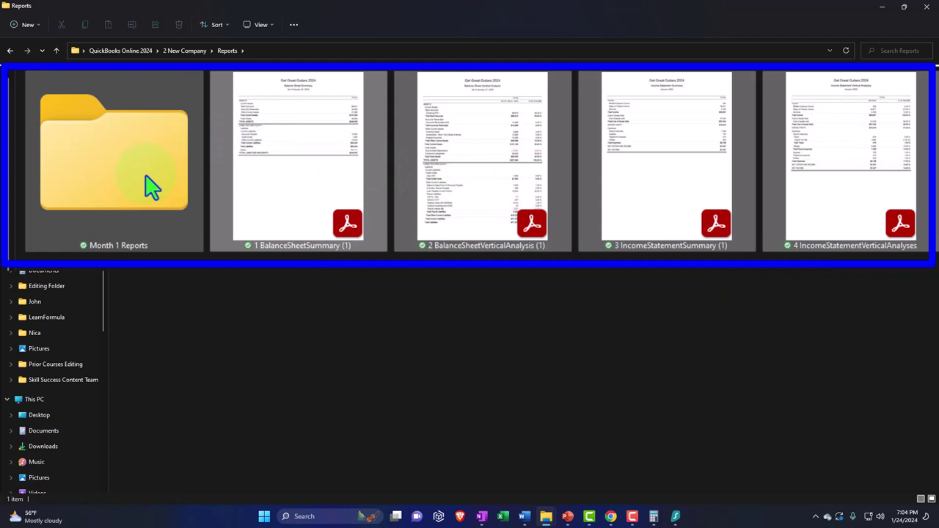
Compress the Month 1 Reports folder to a ZIP file and select the archive
right_click(208, 154)
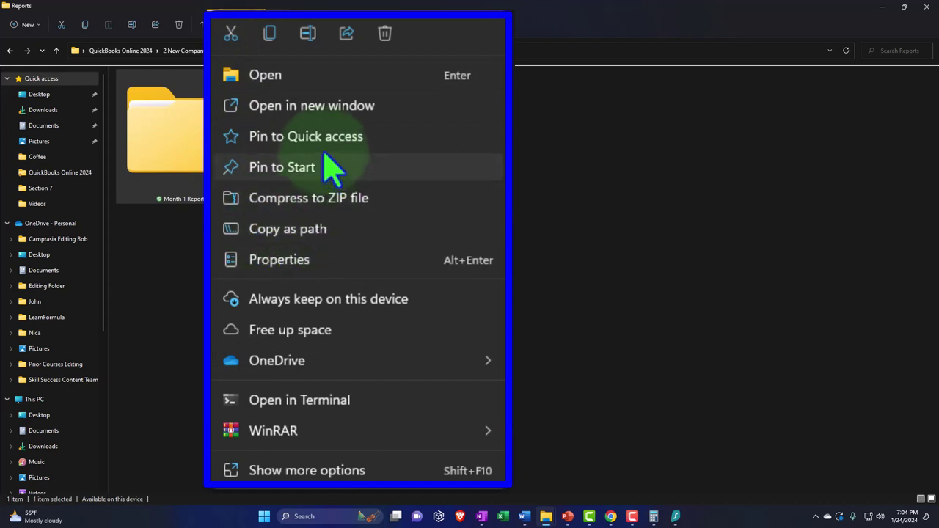
left_click(342, 206)
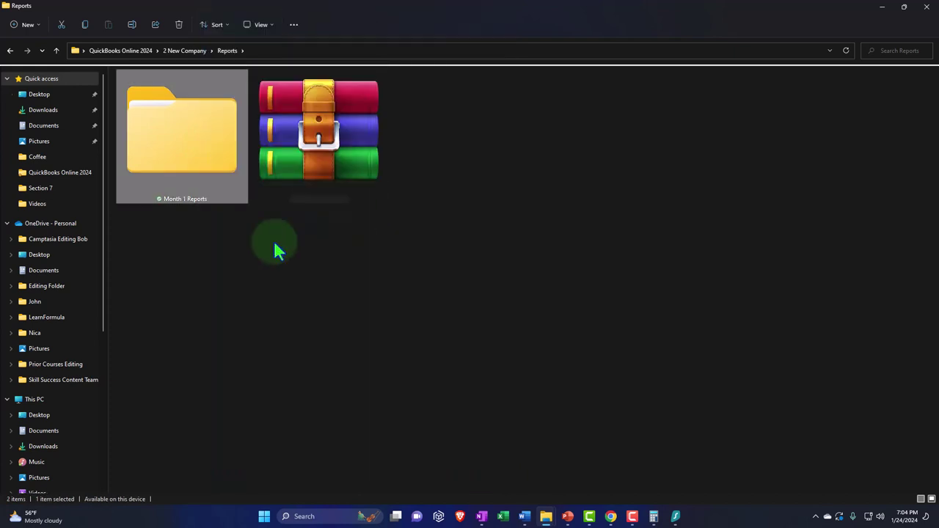
left_click(348, 142)
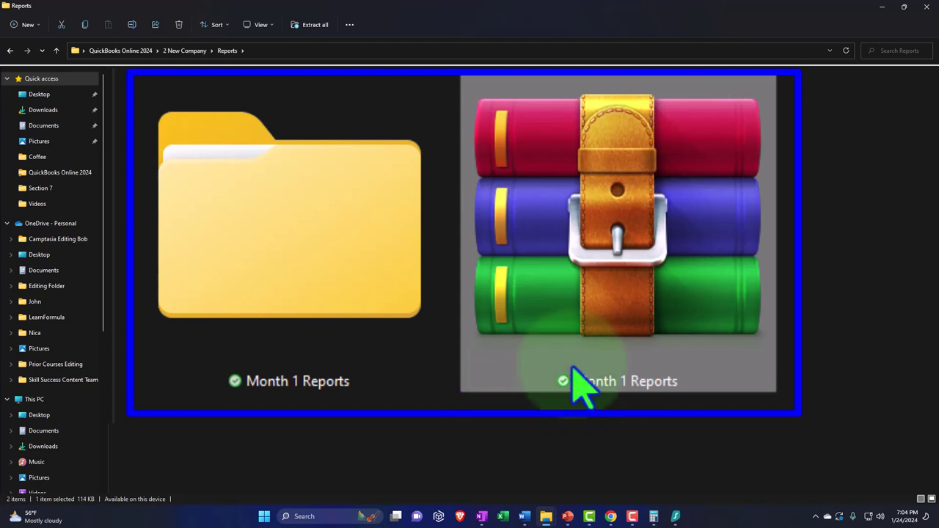
mouse_move(613, 374)
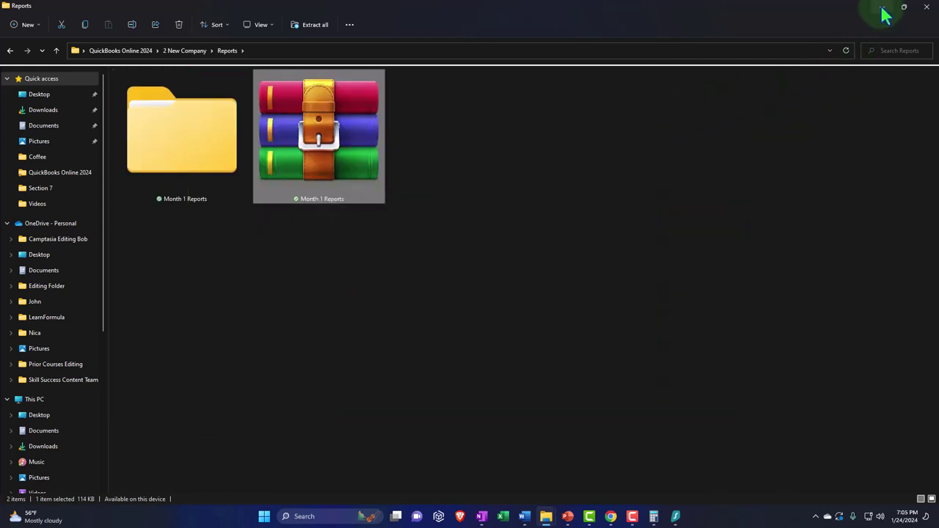
Switch back to QuickBooks Online, close the income statement's print dialog, and show the management reports on the Reports page
left_click(881, 7)
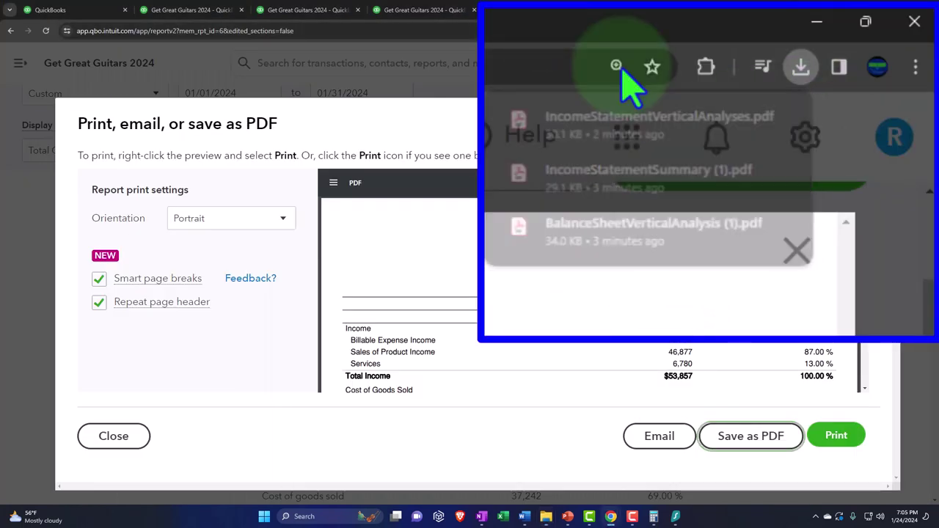
left_click(873, 116)
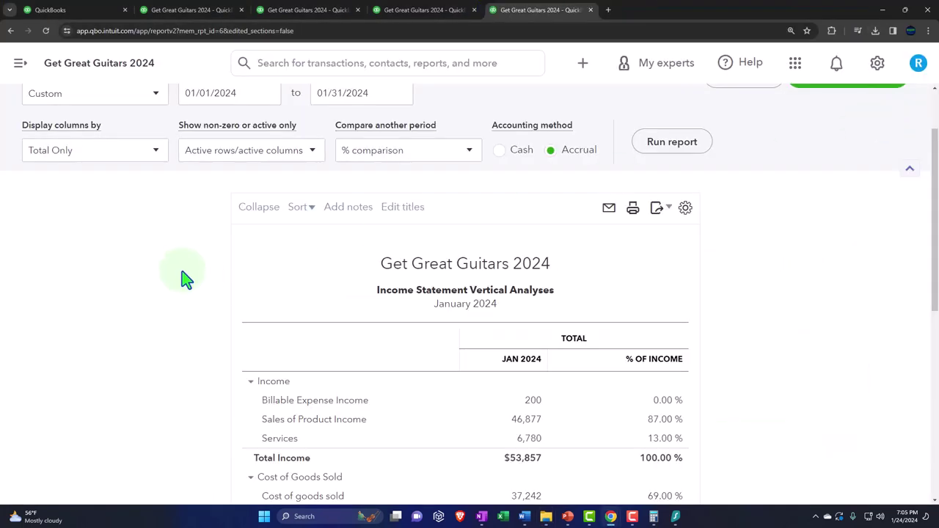
left_click(87, 10)
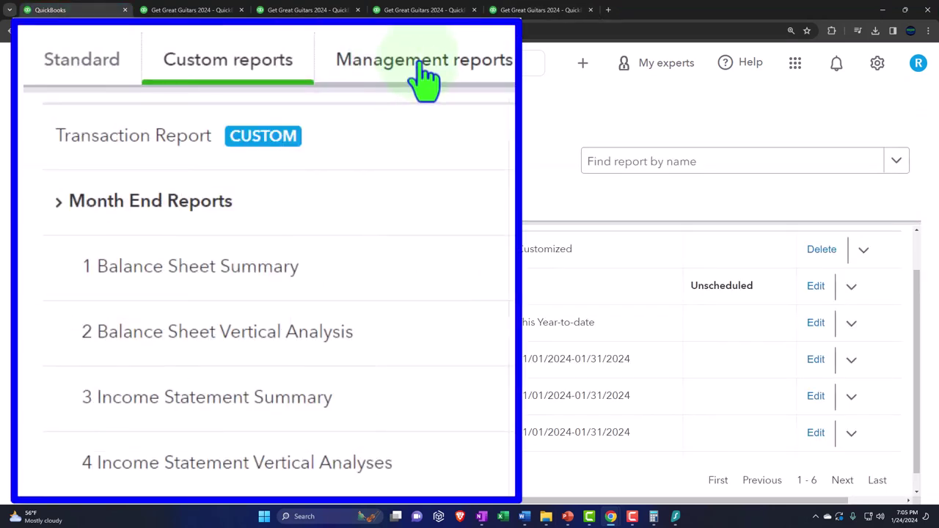
left_click(424, 79)
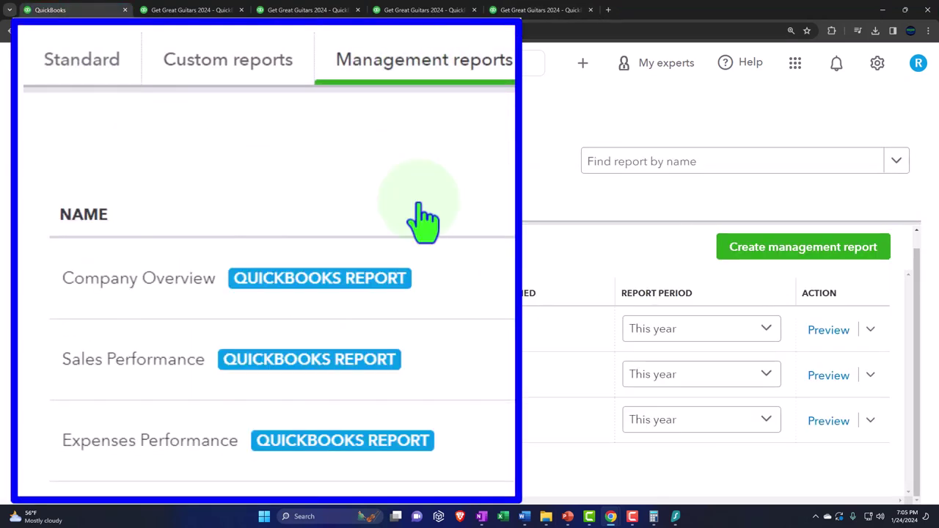
key("ctrl+minus")
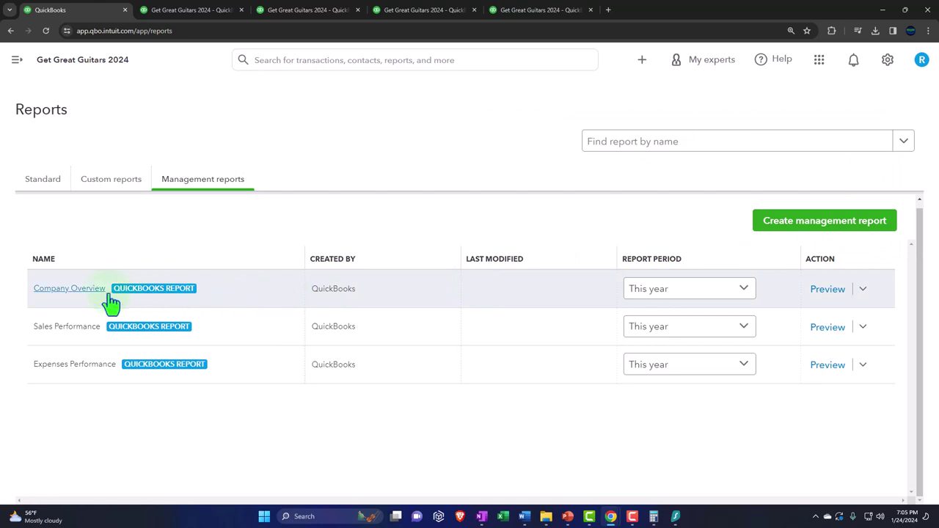
Duplicate the Company Overview management report and open the copy for editing
left_click(863, 289)
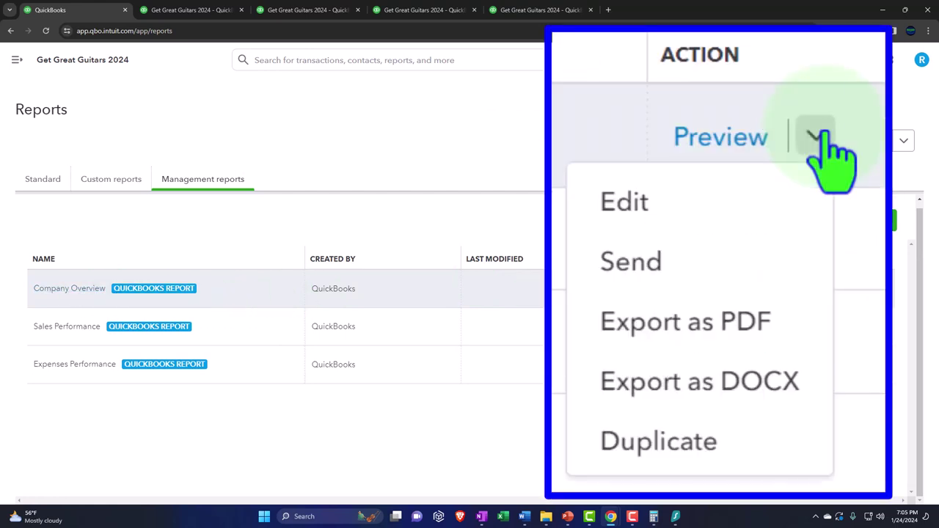
left_click(816, 413)
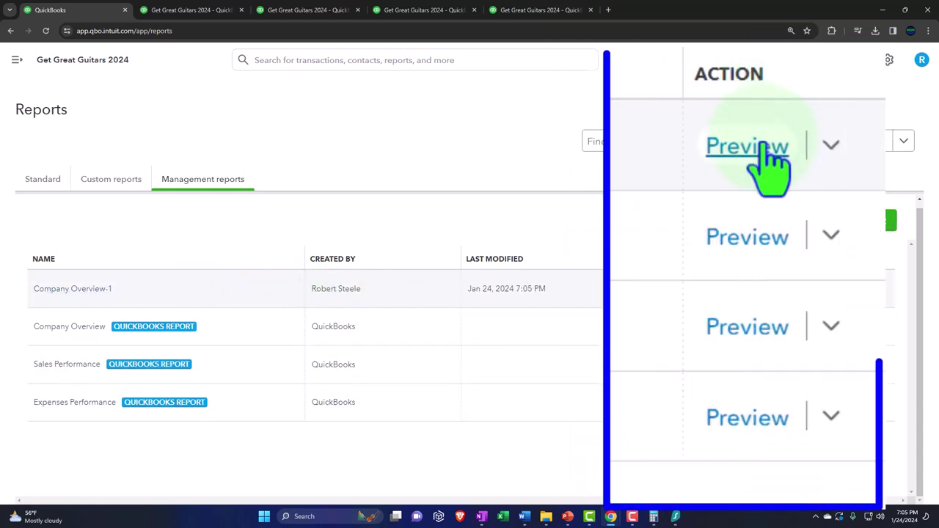
left_click(863, 289)
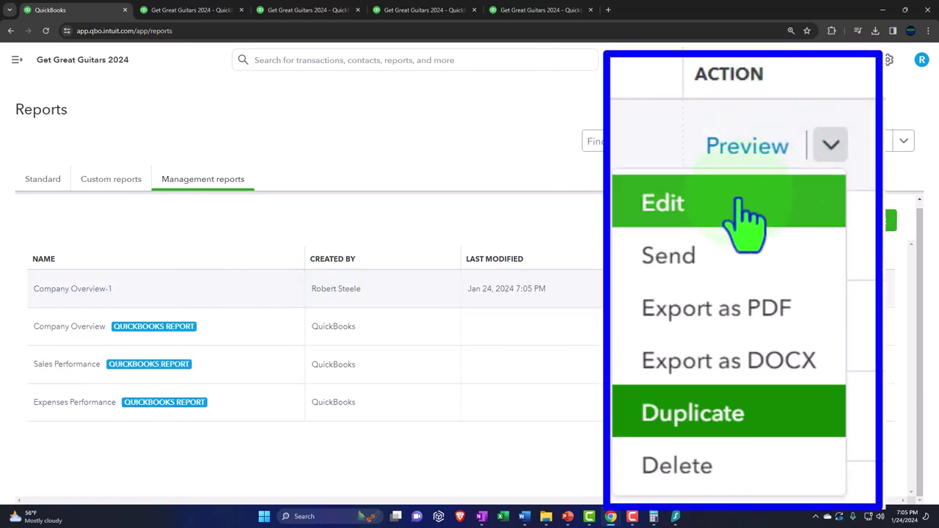
left_click(826, 320)
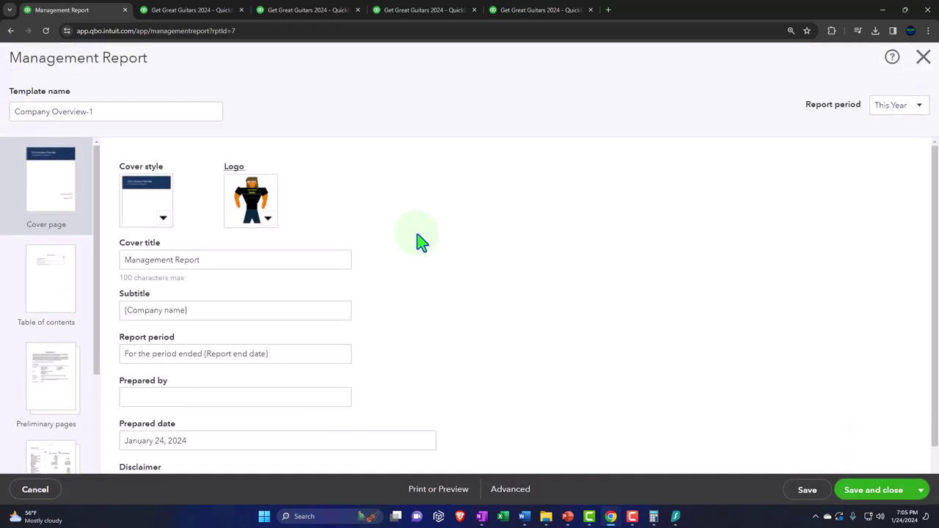
Examine the cover page, table of contents and preliminary pages of the duplicated management report
left_click(59, 192)
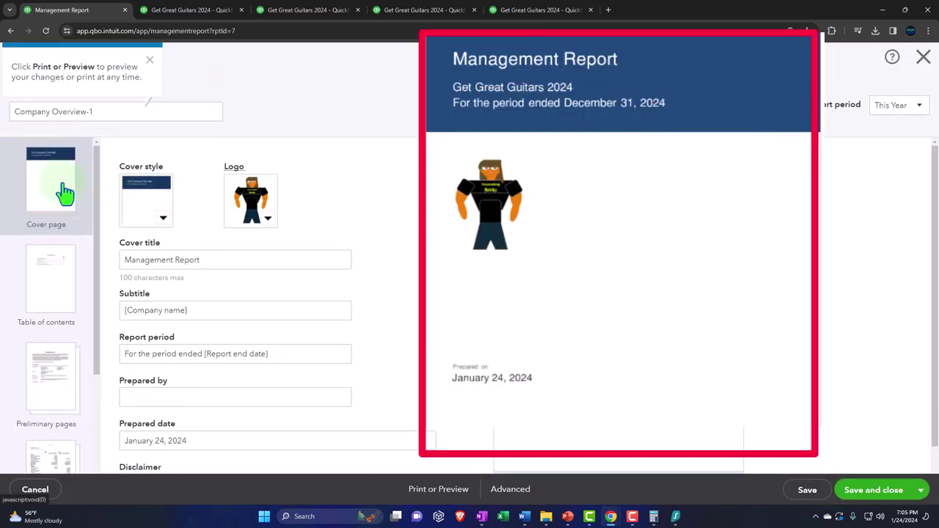
scroll(65, 192, "down", 1)
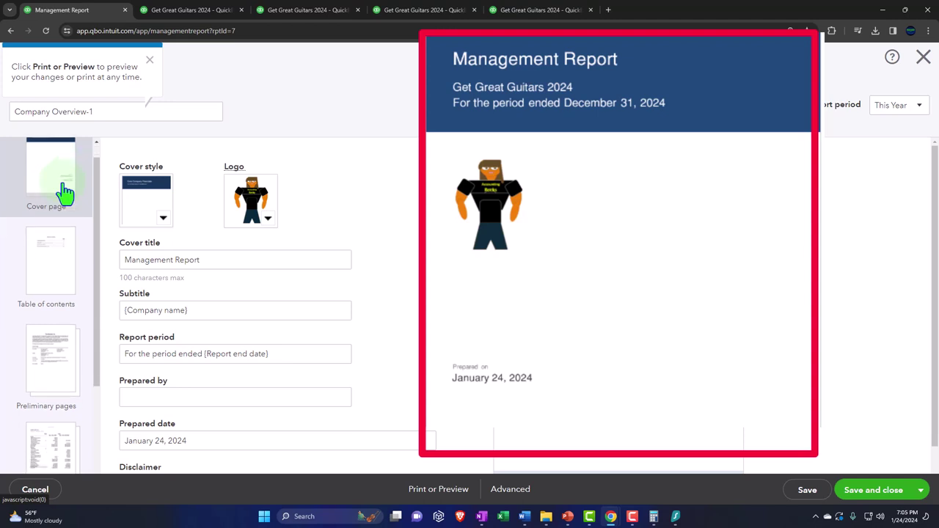
left_click(68, 229)
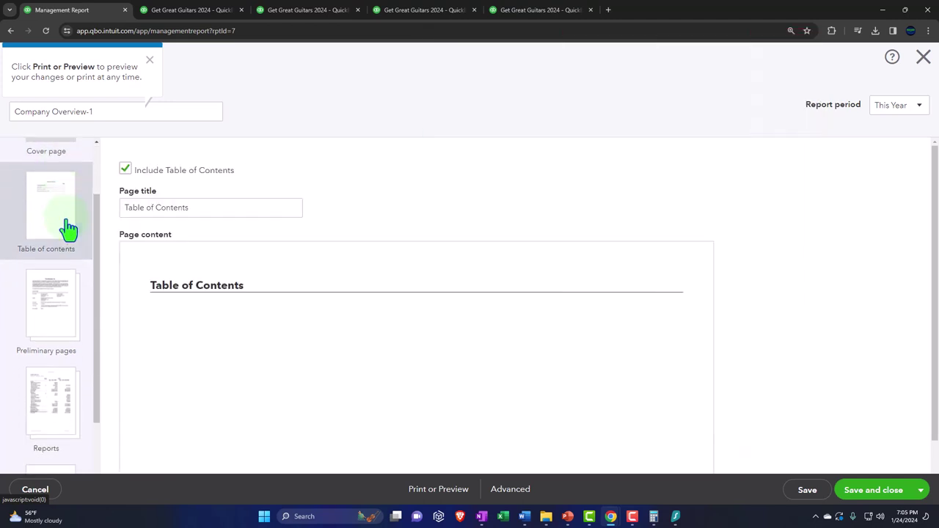
scroll(67, 249, "down", 1)
left_click(63, 282)
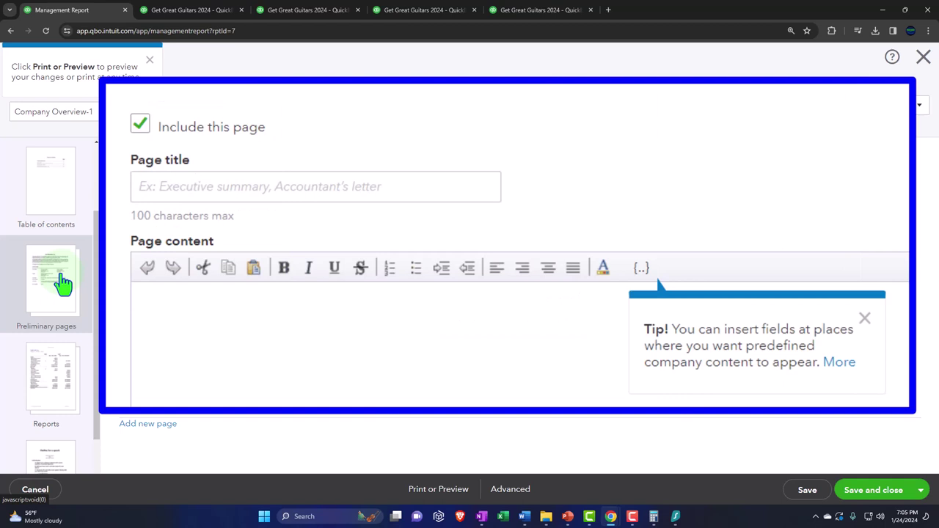
In the management report's Reports section, add the custom report "Month End Reports:1 Balance Sheet Summary"
scroll(63, 282, "down", 1)
left_click(64, 313)
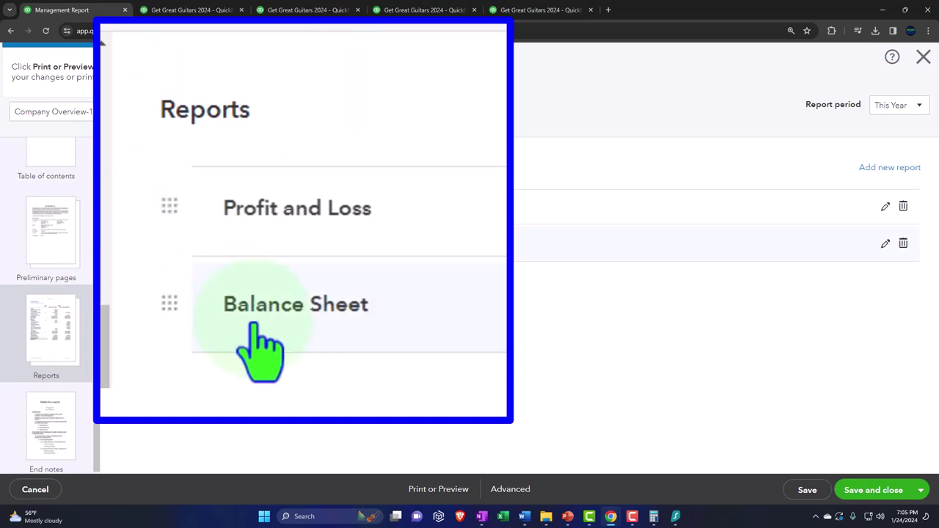
left_click(885, 168)
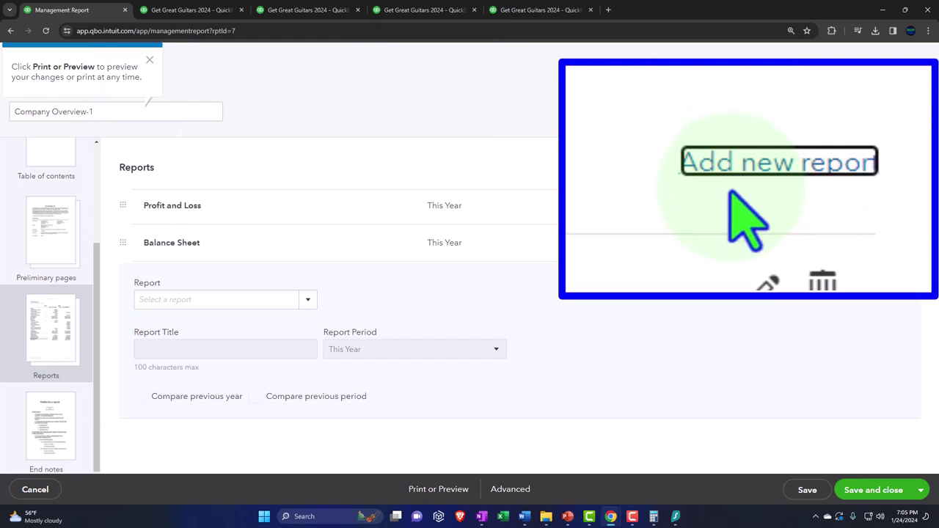
left_click(308, 301)
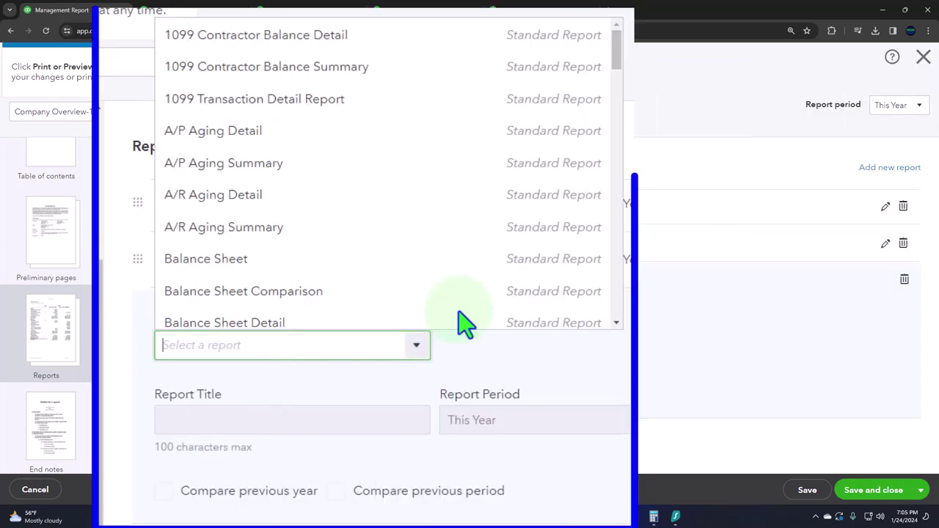
scroll(556, 130, "down", 5)
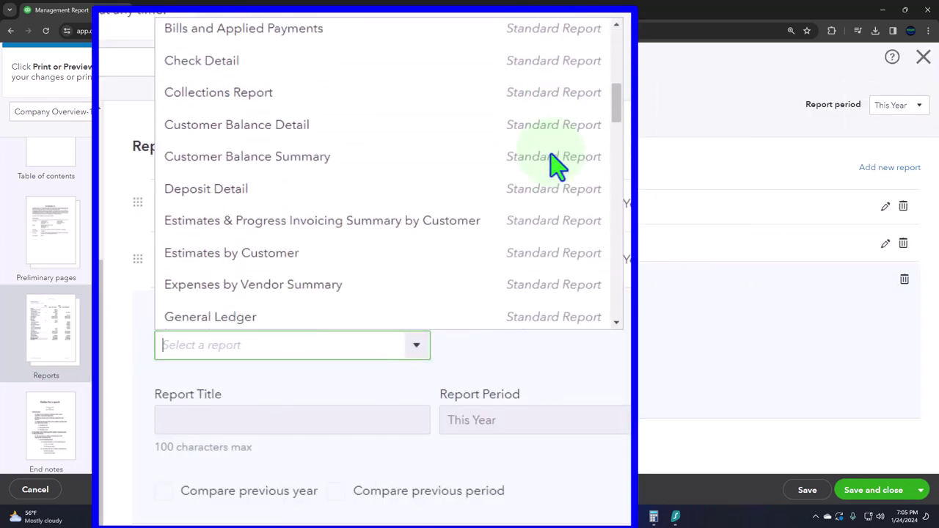
scroll(555, 165, "down", 6)
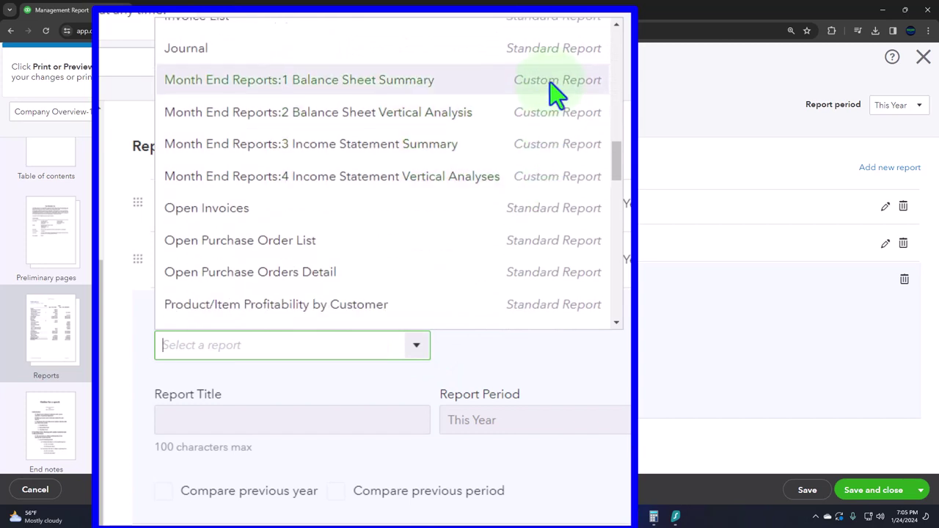
left_click(312, 89)
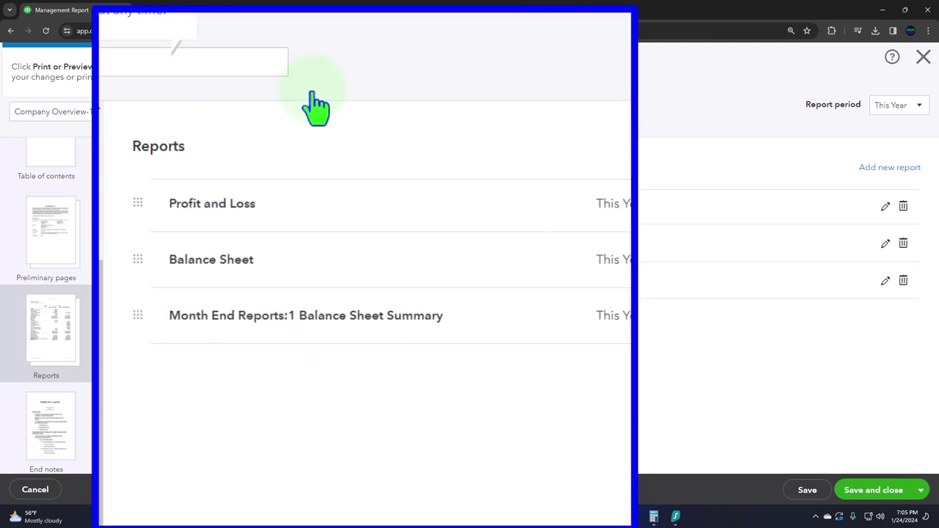
Add the custom report "Month End Reports:2 Balance Sheet Vertical Analysis" to the management report
left_click(884, 168)
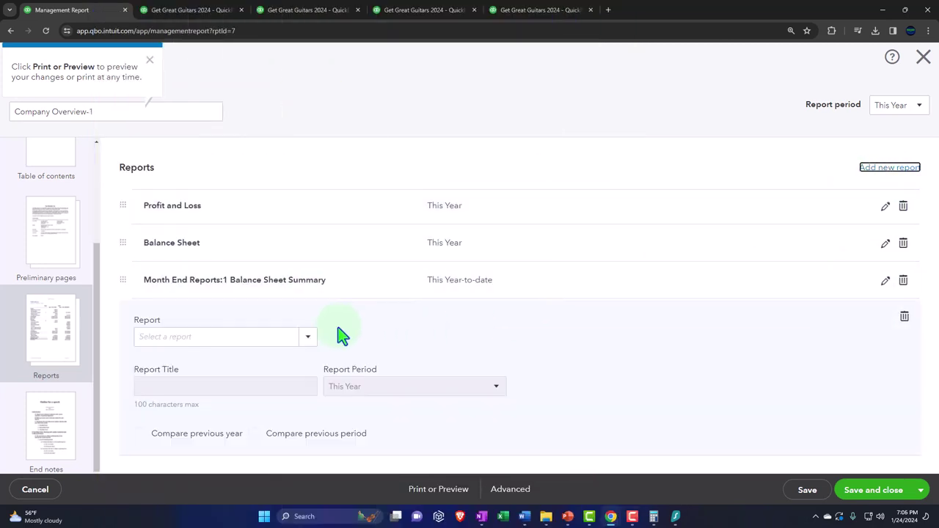
left_click(307, 337)
scroll(322, 220, "down", 10)
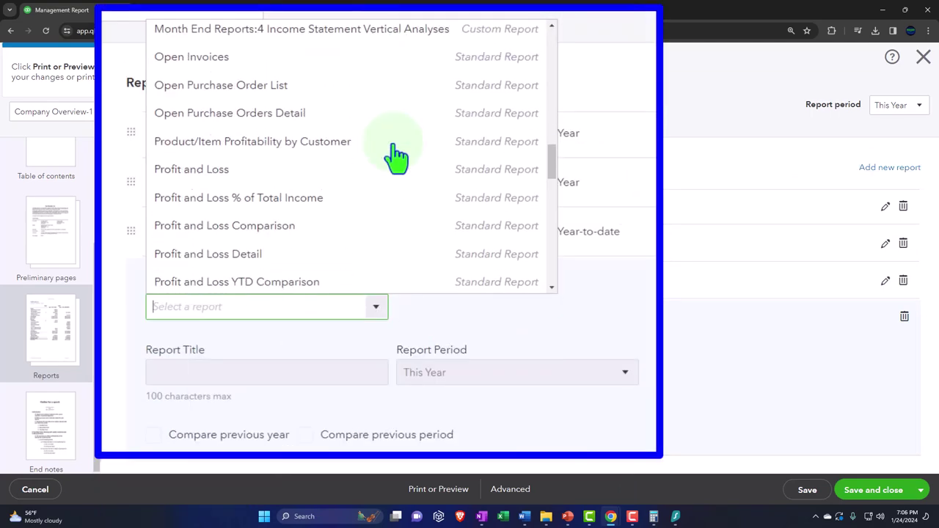
scroll(411, 176, "up", 5)
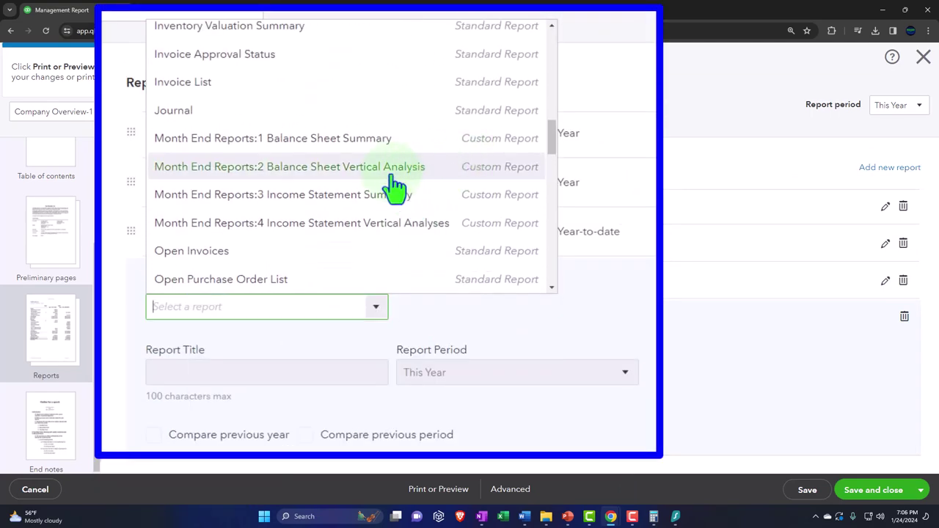
left_click(393, 179)
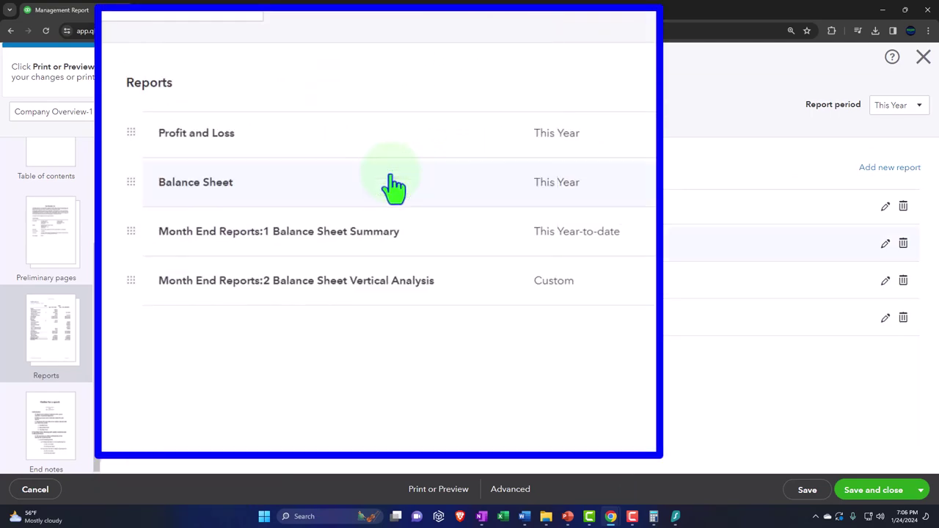
Add the custom report "Month End Reports:3 Income Statement Summary" to the management report
left_click(888, 168)
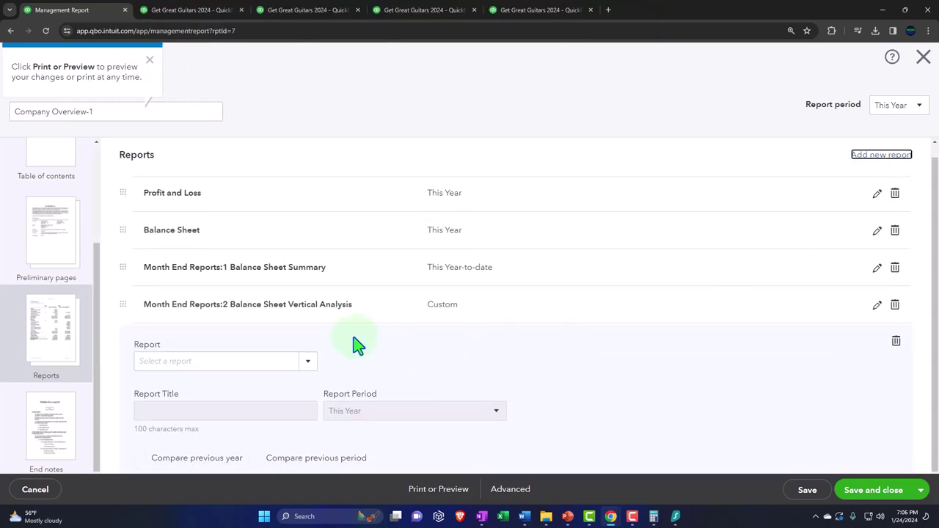
left_click(310, 367)
scroll(325, 282, "down", 10)
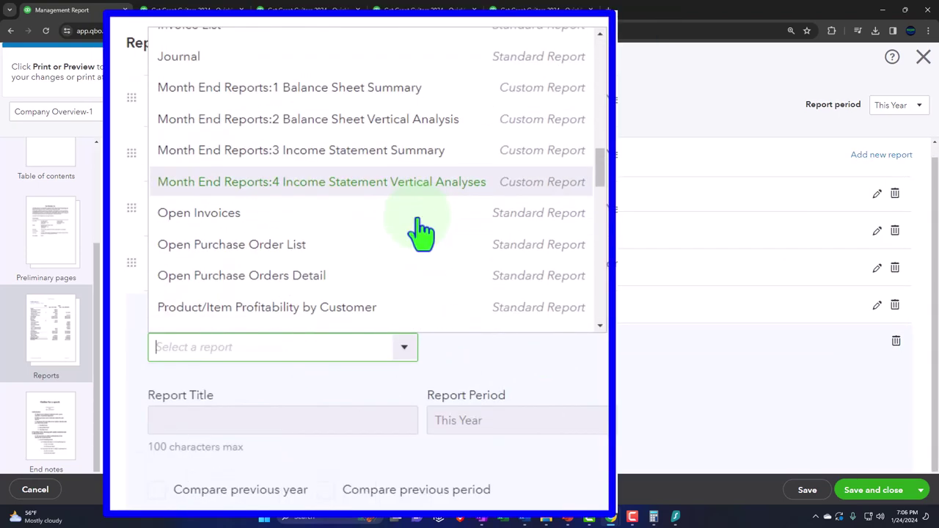
scroll(441, 227, "up", 2)
left_click(523, 224)
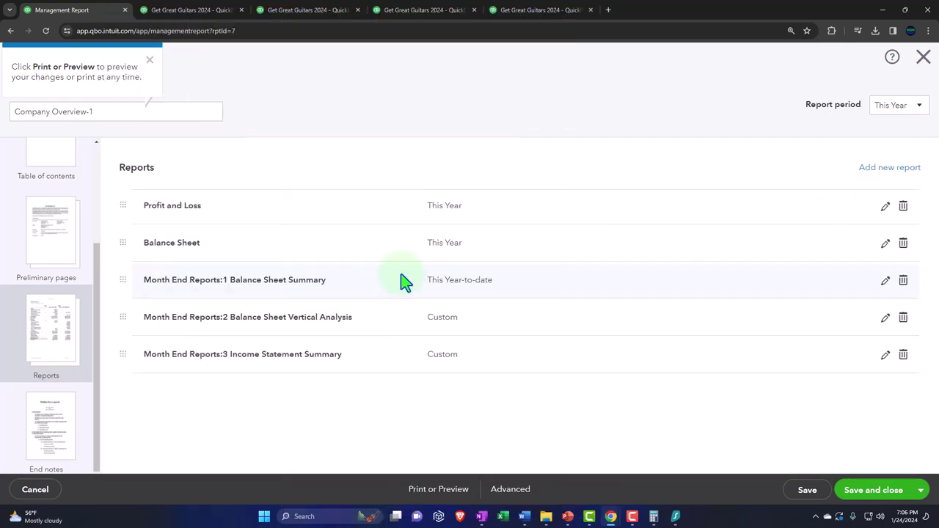
Add "Month End Reports:4 Income Statement Vertical Analyses" and remove the default Profit and Loss and Balance Sheet reports
left_click(883, 170)
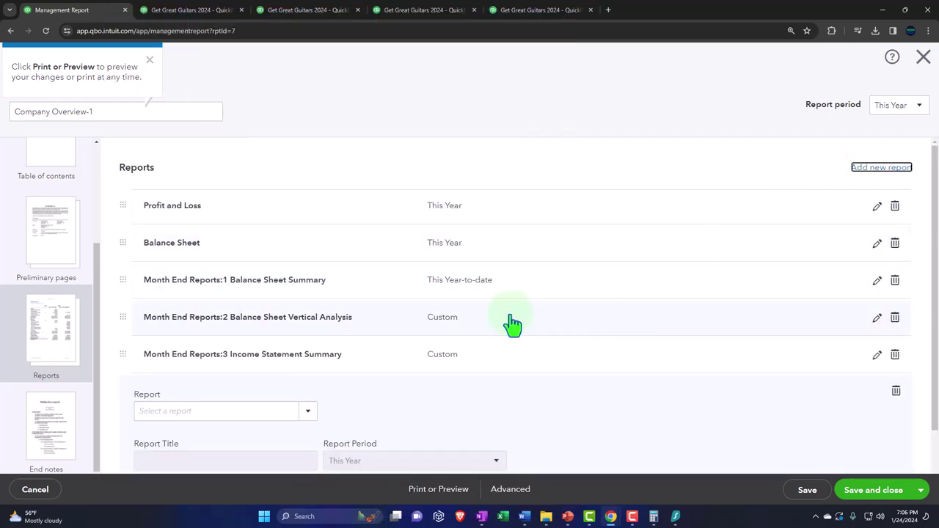
left_click(417, 348)
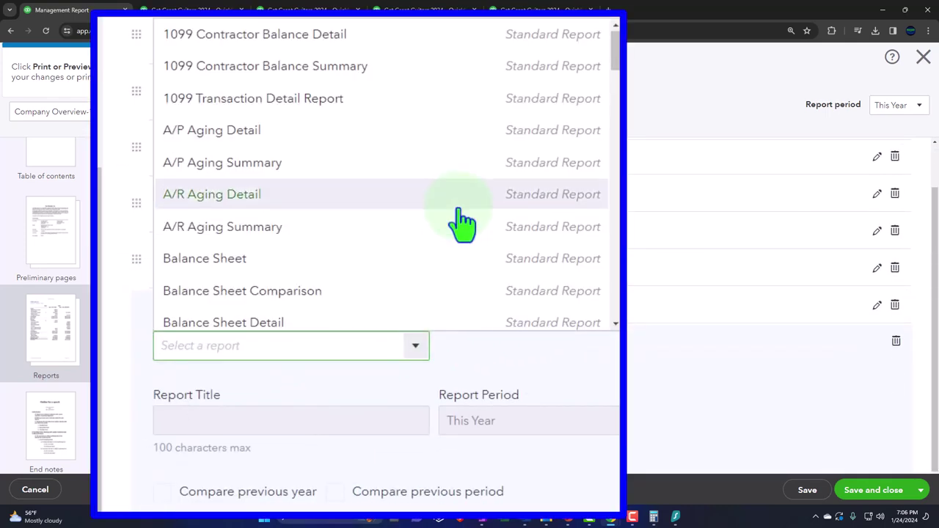
scroll(459, 220, "down", 8)
scroll(459, 220, "down", 3)
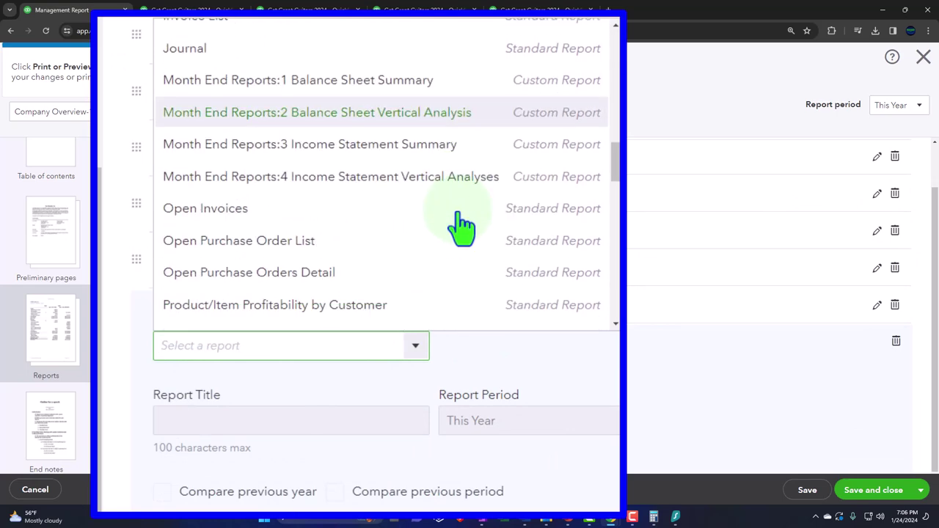
left_click(518, 183)
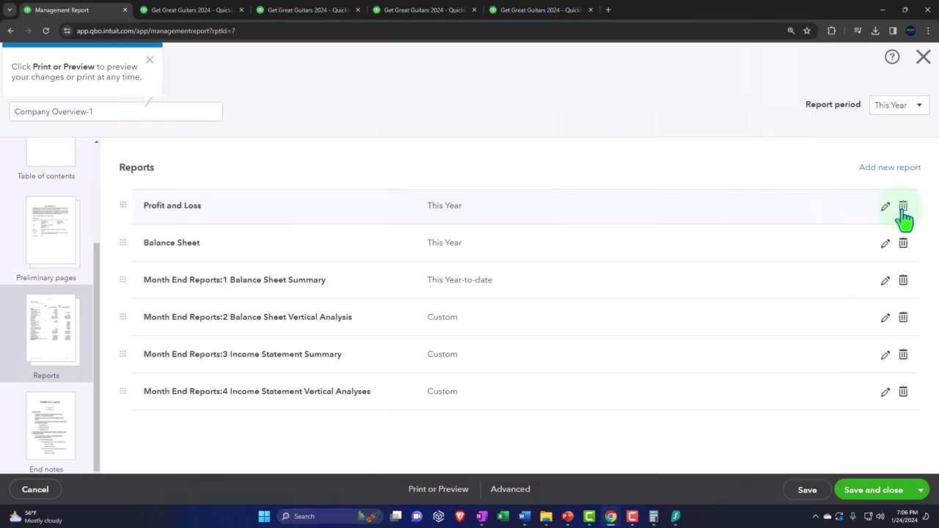
left_click(903, 208)
left_click(904, 208)
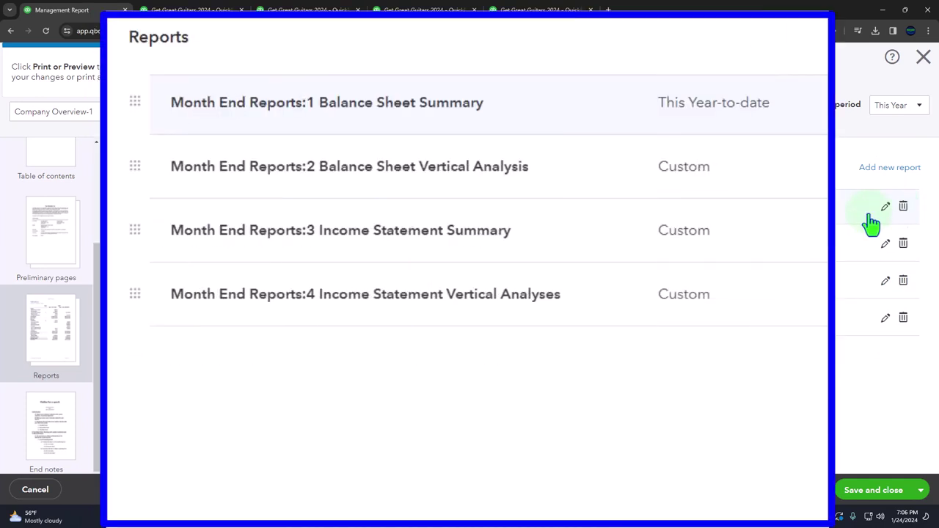
Shorten the title of the first listed report to "Balance Sheet Summary"
left_click(424, 126)
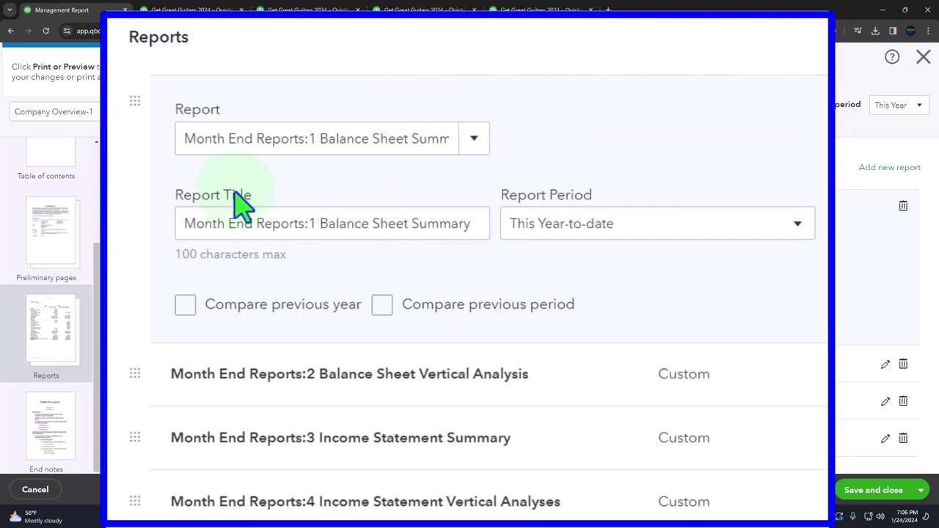
left_click(421, 223)
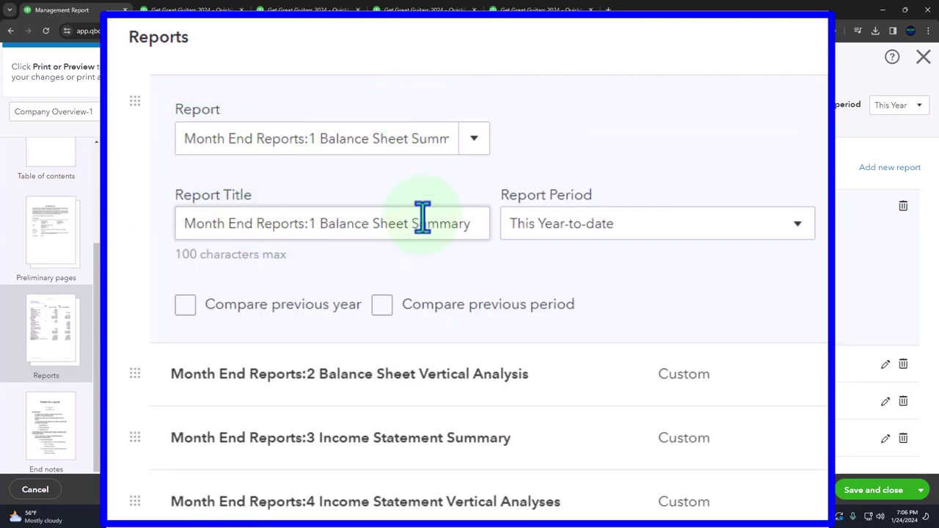
triple_click(335, 223)
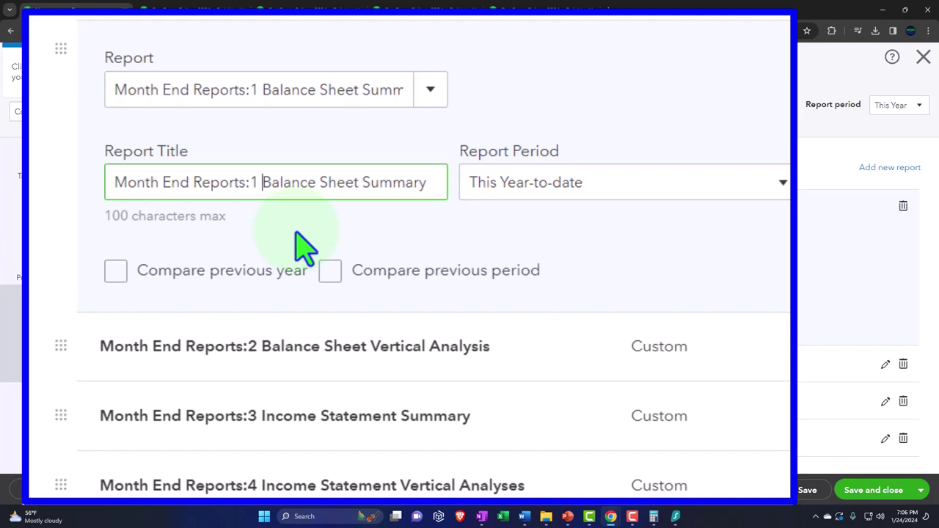
key("BackSpace")
key("BackSpace")
key("BackSpace")
key("BackSpace")
key("BackSpace")
key("BackSpace")
key("BackSpace")
key("BackSpace")
key("BackSpace")
key("BackSpace")
key("BackSpace")
key("BackSpace")
key("BackSpace")
key("BackSpace")
key("BackSpace")
key("BackSpace")
key("BackSpace")
key("BackSpace")
key("BackSpace")
key("BackSpace")
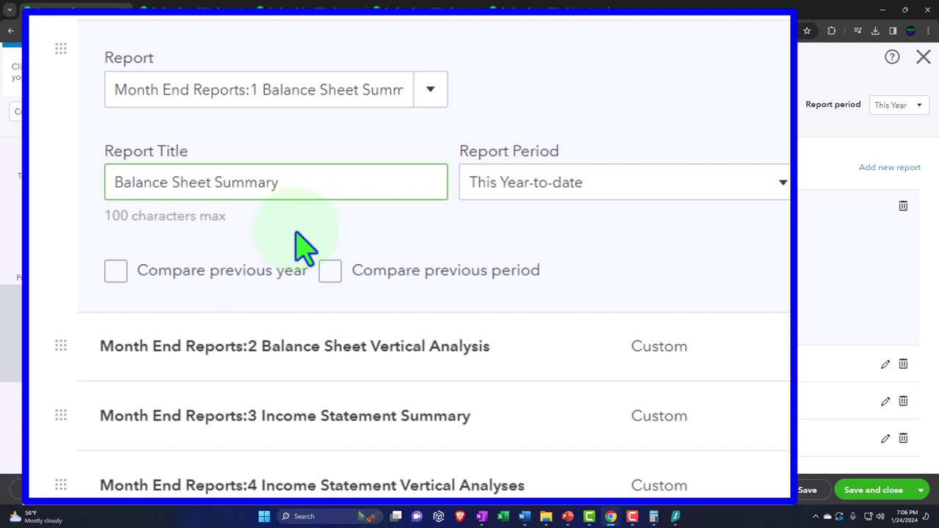
Shorten the title of the second listed report to "Balance Sheet Vertical Analysis"
left_click(317, 356)
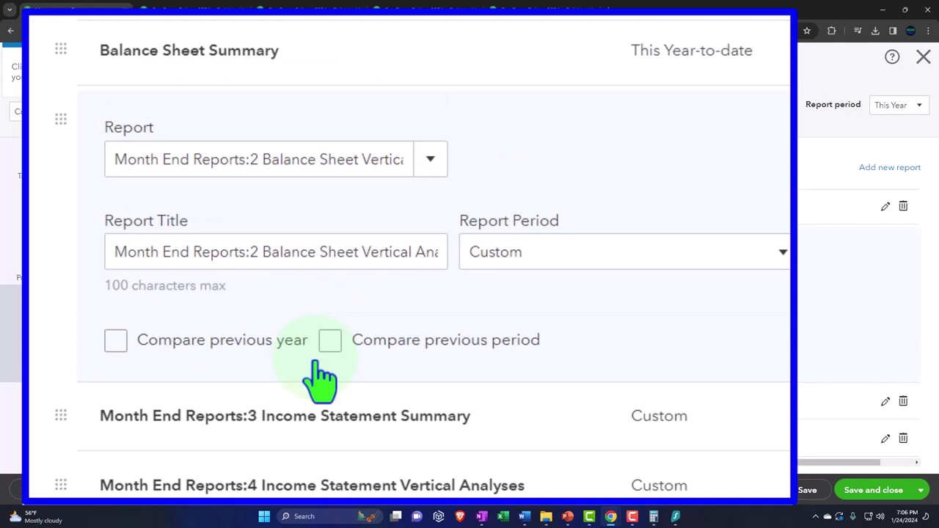
triple_click(267, 256)
key("Left")
key("Right")
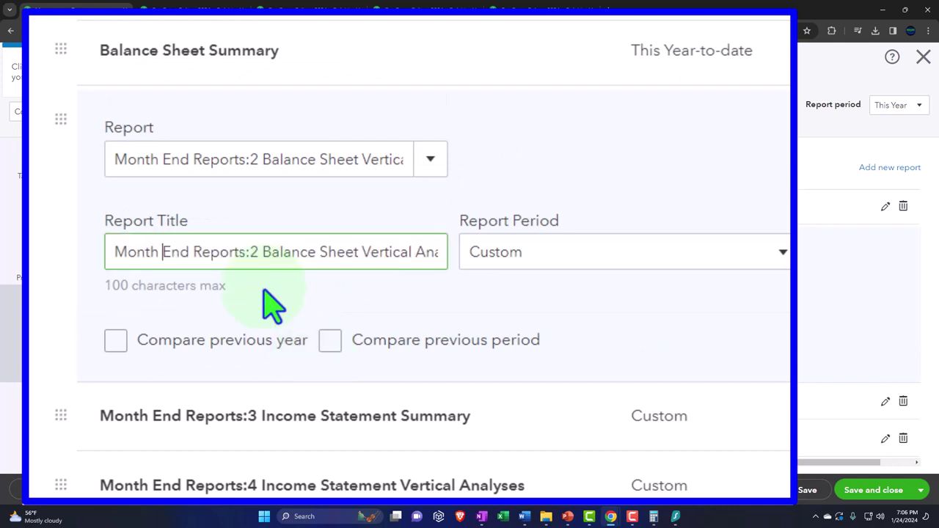
key("BackSpace")
key("BackSpace")
key("BackSpace")
key("BackSpace")
key("BackSpace")
key("BackSpace")
key("BackSpace")
key("BackSpace")
key("BackSpace")
key("BackSpace")
key("BackSpace")
key("BackSpace")
key("BackSpace")
key("BackSpace")
key("BackSpace")
key("BackSpace")
key("BackSpace")
key("BackSpace")
key("BackSpace")
key("BackSpace")
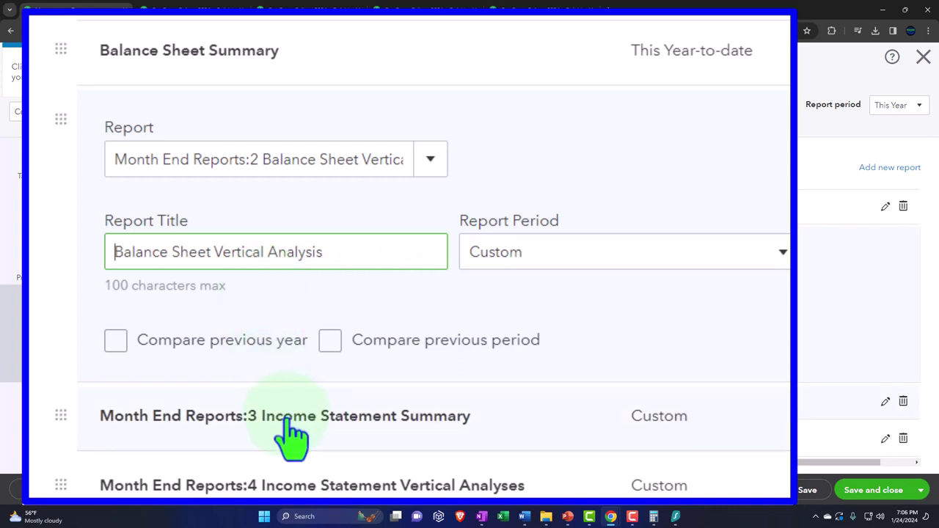
Shorten the title of the third listed report to "Income Statement Summary"
left_click(287, 419)
left_click(275, 317)
key("Left")
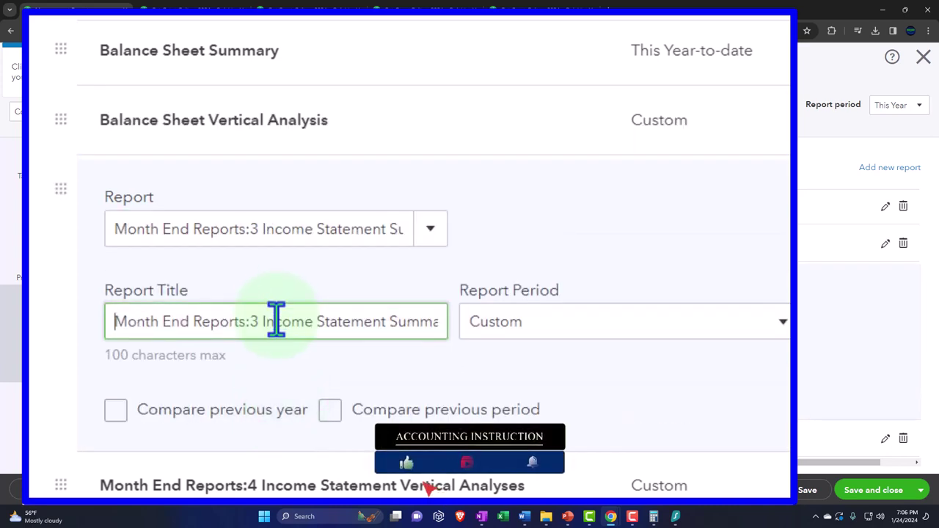
key("Right")
key("Right")
key("Right")
key("Right")
key("Right")
key("Right")
key("Right")
key("Right")
key("Right")
key("Right")
key("Right")
key("Right")
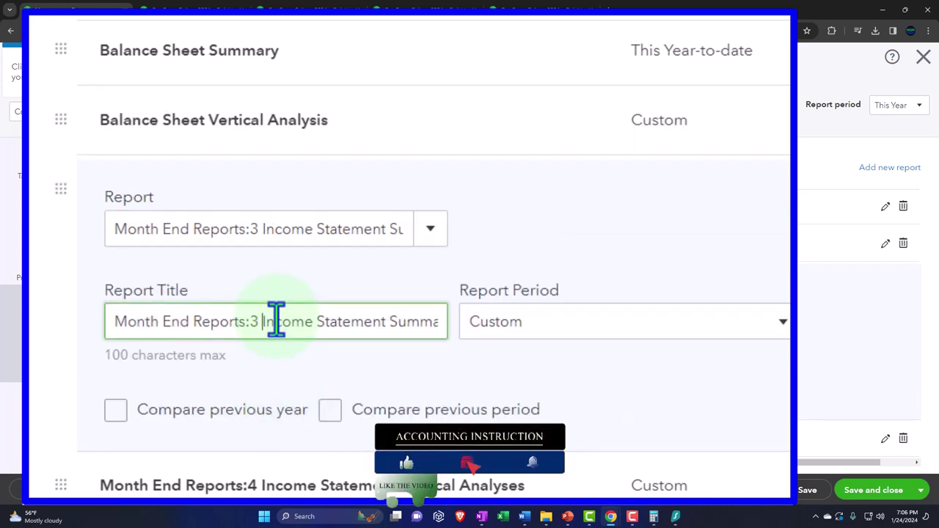
key("BackSpace")
key("BackSpace")
key("BackSpace")
key("BackSpace")
key("BackSpace")
key("BackSpace")
key("BackSpace")
key("BackSpace")
key("BackSpace")
key("BackSpace")
key("BackSpace")
key("BackSpace")
key("BackSpace")
key("BackSpace")
key("BackSpace")
key("BackSpace")
key("BackSpace")
key("BackSpace")
key("BackSpace")
key("BackSpace")
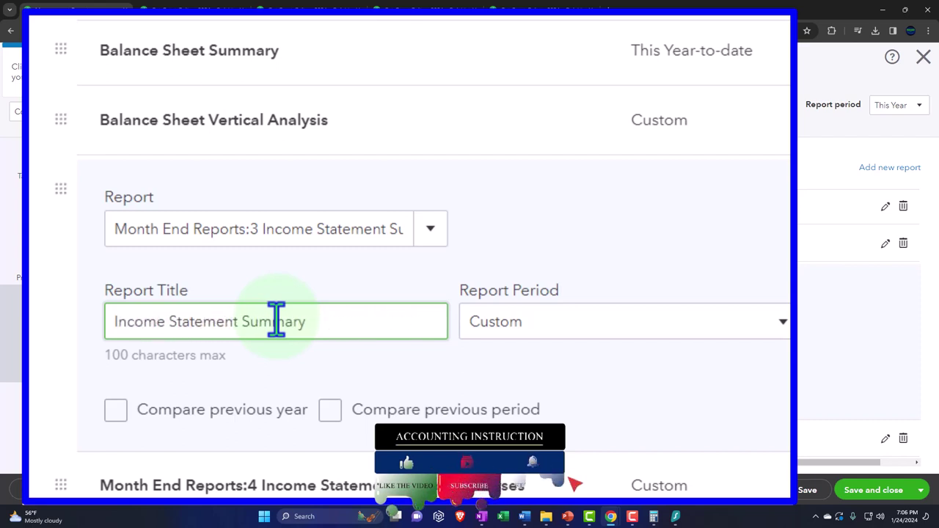
Shorten the title of the fourth listed report to "4 Income Statement Vertical Analyses"
left_click(329, 484)
left_click(280, 391)
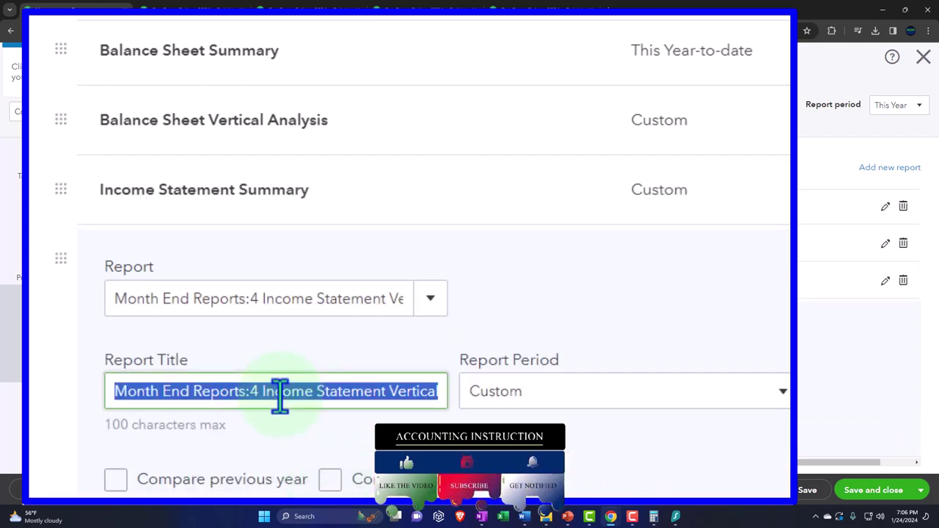
key("Home")
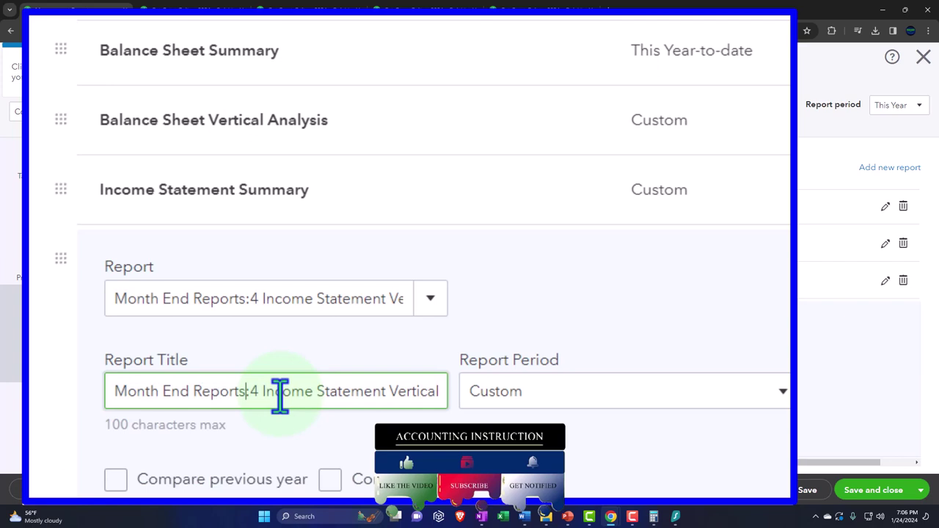
key("BackSpace")
key("BackSpace")
key("BackSpace")
key("BackSpace")
key("BackSpace")
key("BackSpace")
key("BackSpace")
key("BackSpace")
key("BackSpace")
key("BackSpace")
key("BackSpace")
key("BackSpace")
key("BackSpace")
key("BackSpace")
key("BackSpace")
key("BackSpace")
key("BackSpace")
key("BackSpace")
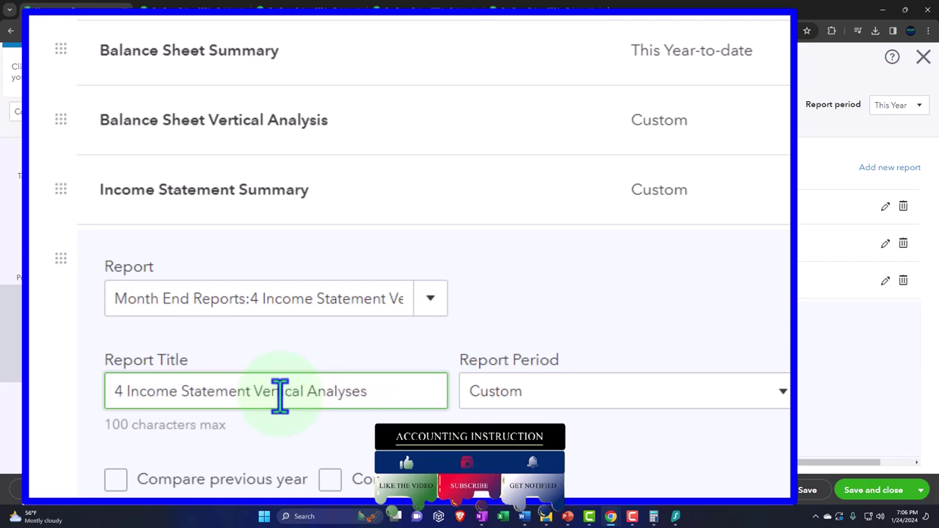
left_click(775, 383)
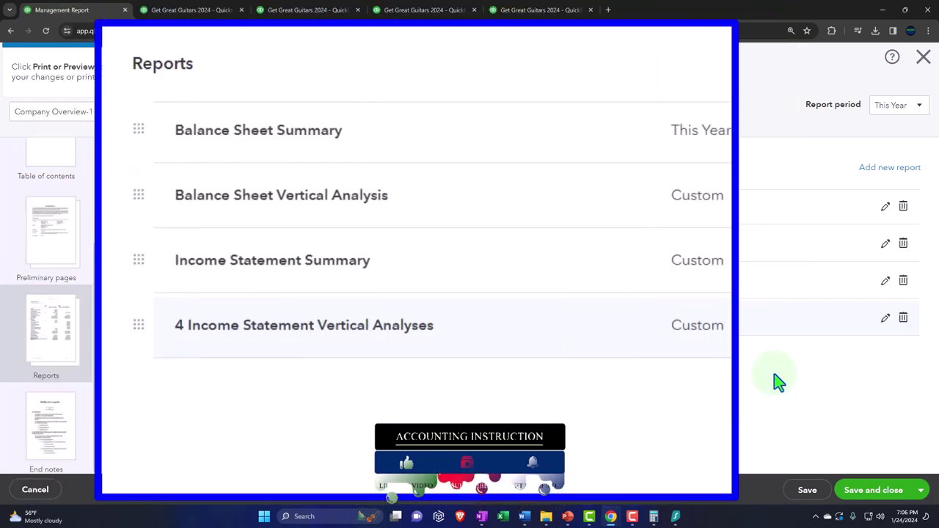
Check the end notes page, then preview the management report and review its cover page and table of contents
left_click(65, 421)
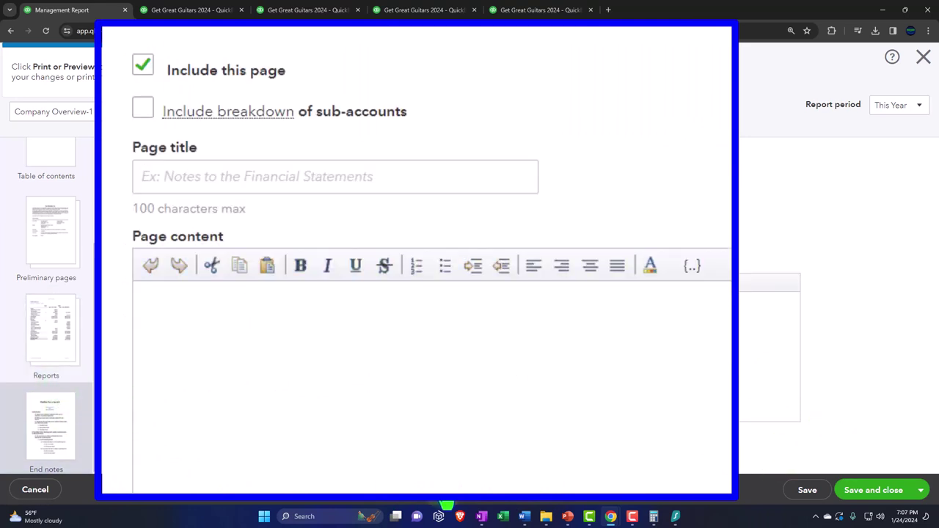
left_click(446, 504)
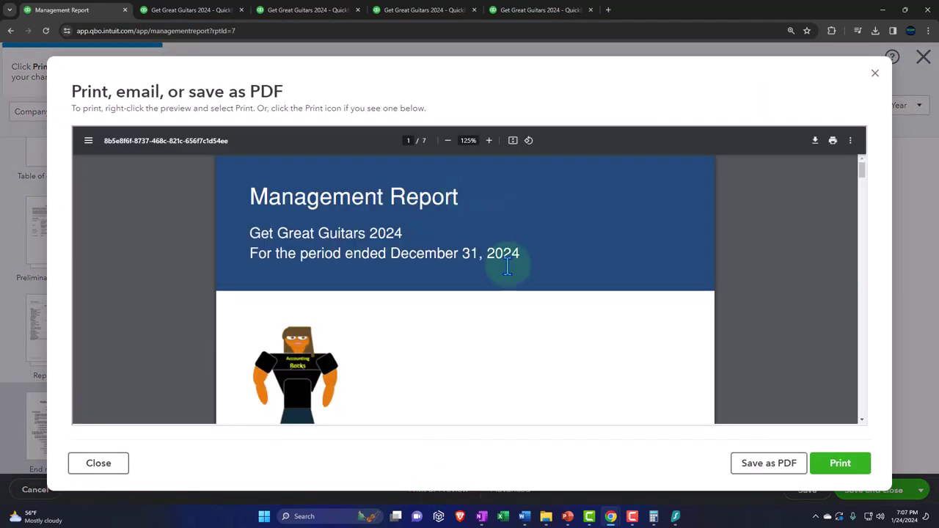
scroll(535, 234, "down", 3)
scroll(535, 235, "up", 3)
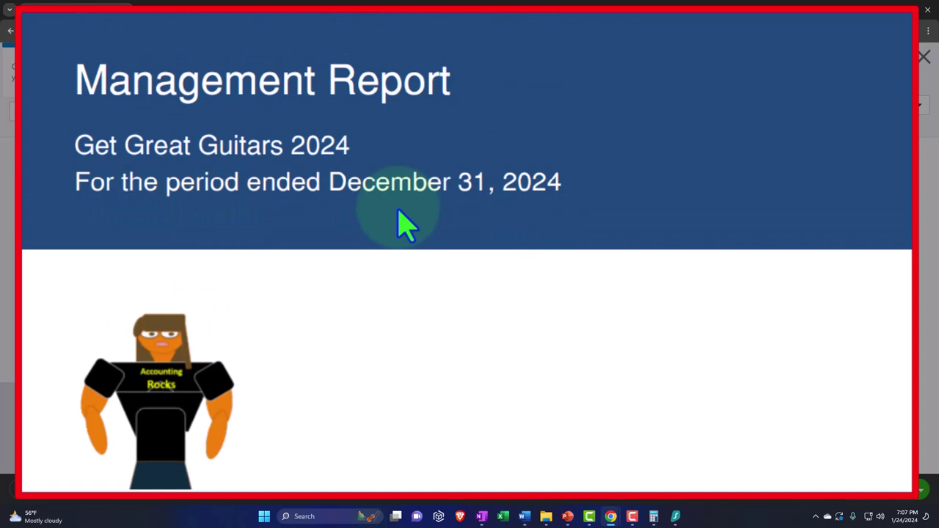
scroll(406, 225, "down", 10)
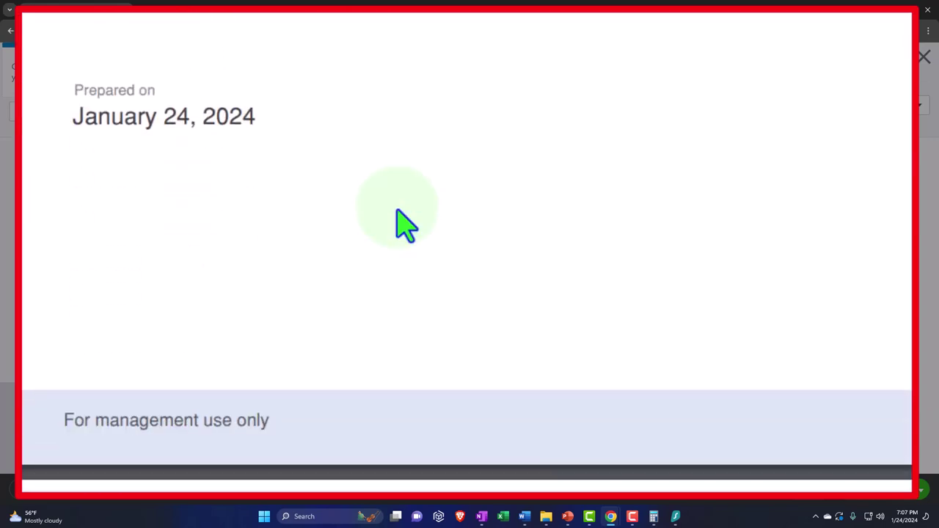
scroll(406, 225, "down", 5)
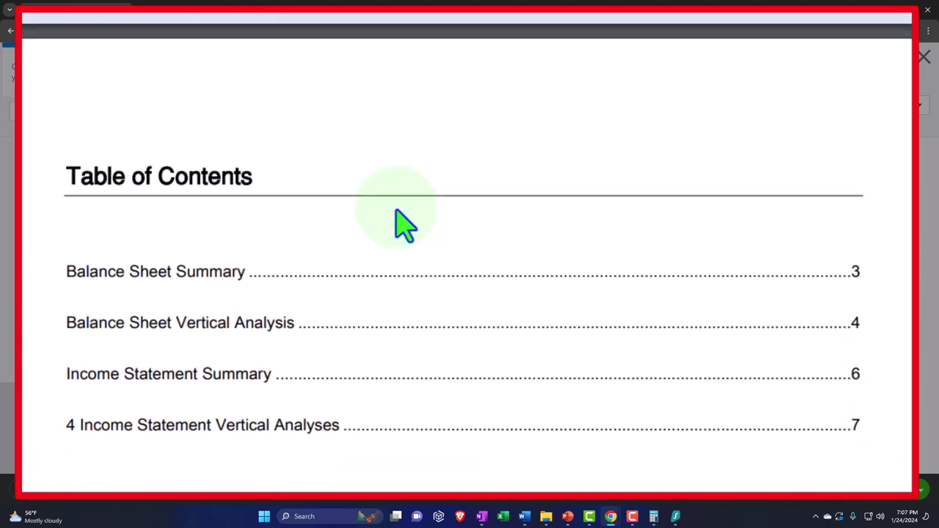
scroll(406, 226, "down", 3)
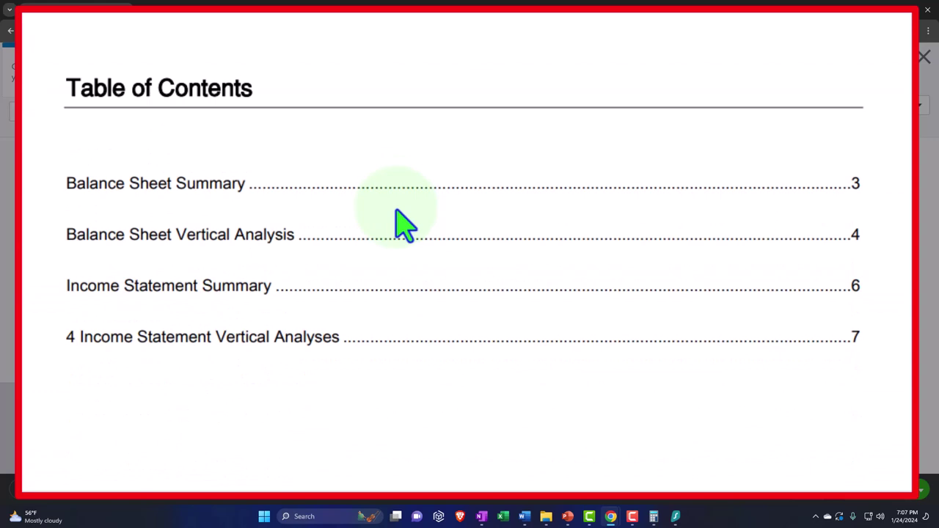
Examine the Balance Sheet Summary and Balance Sheet Vertical Analysis pages in the report preview
scroll(451, 231, "down", 10)
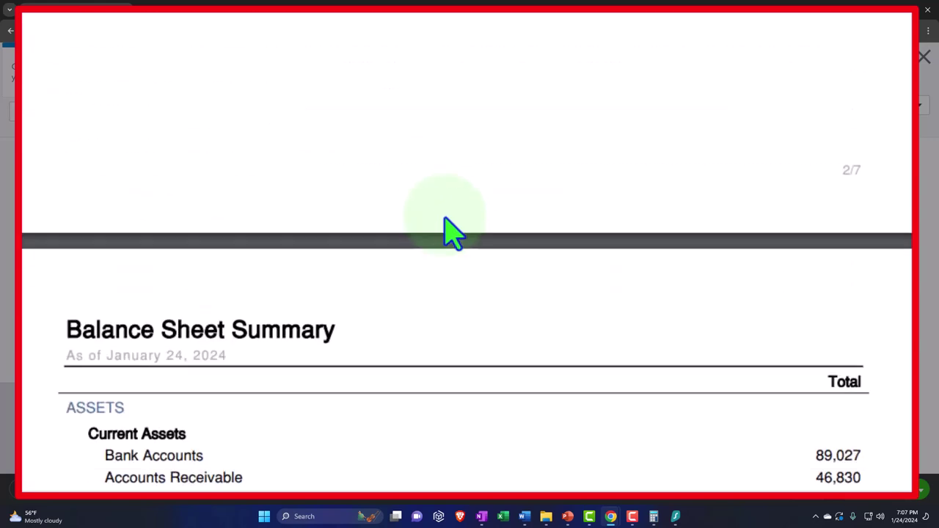
scroll(451, 230, "down", 3)
scroll(447, 231, "up", 5)
scroll(453, 232, "down", 5)
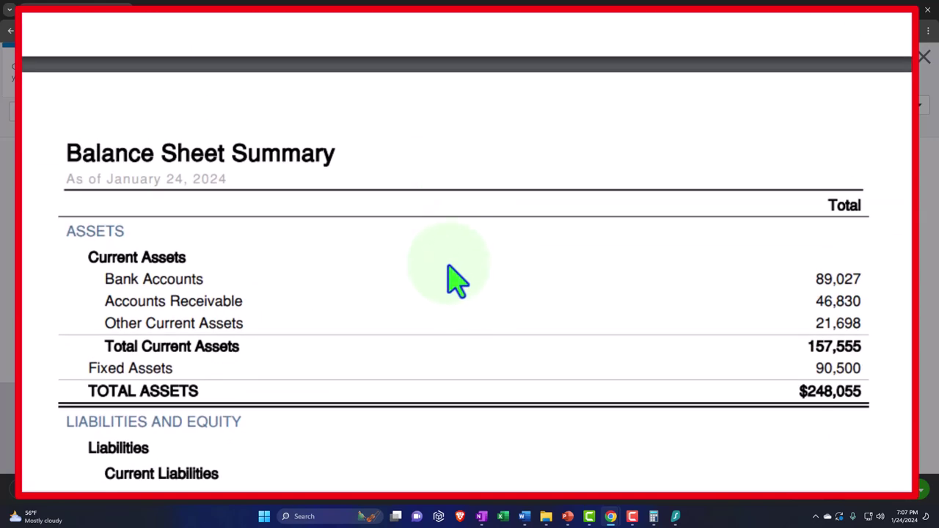
scroll(456, 279, "up", 5)
scroll(455, 279, "down", 5)
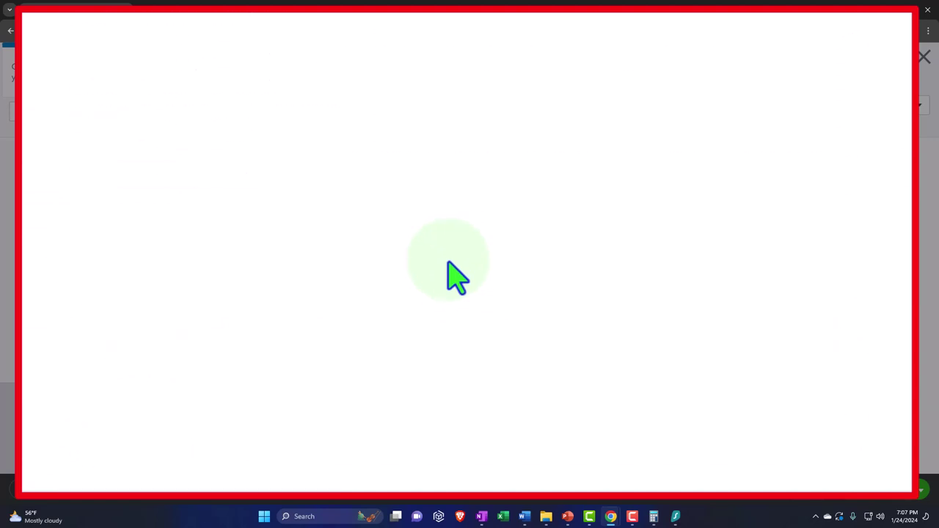
scroll(314, 234, "down", 3)
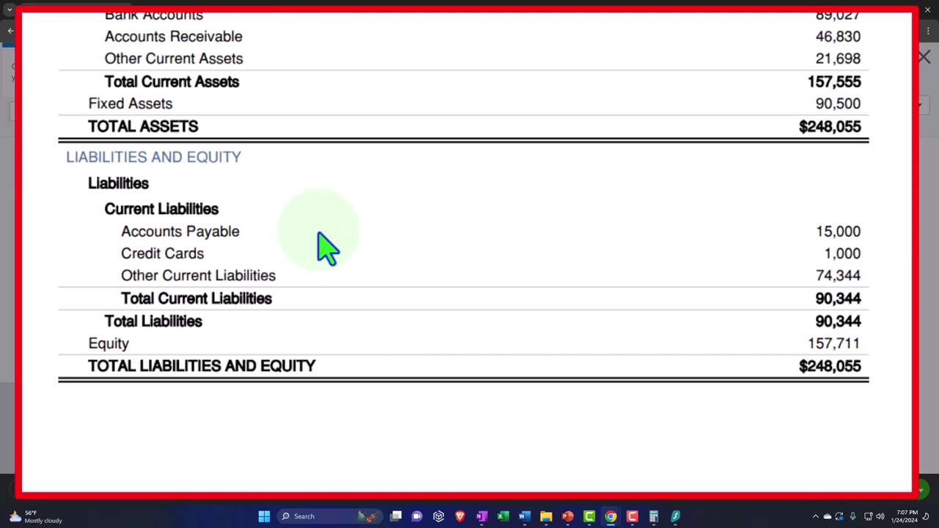
scroll(320, 236, "down", 10)
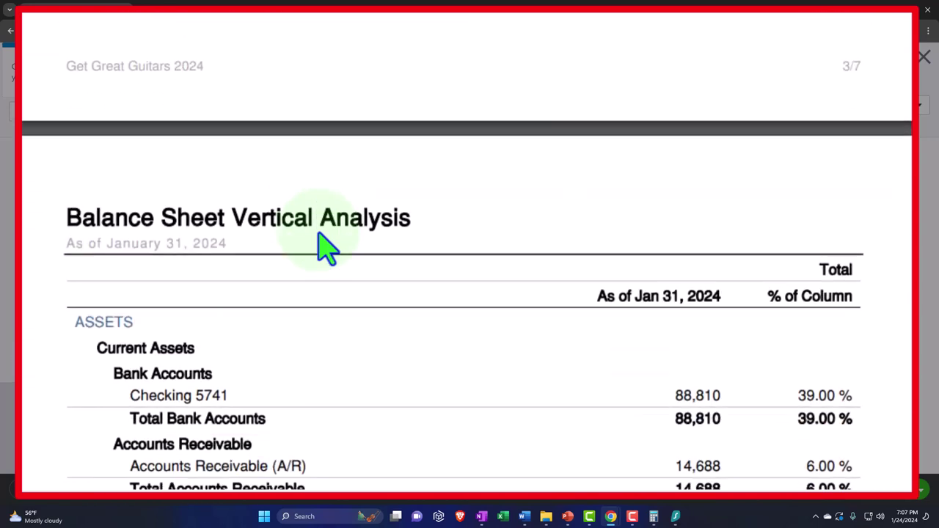
scroll(323, 246, "down", 3)
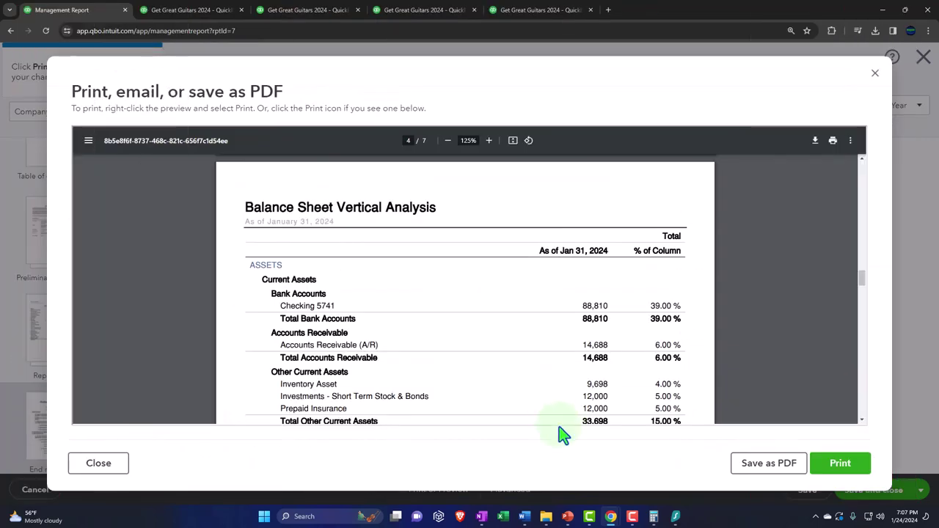
Open the Month 1 Reports folder in File Explorer and examine the 1 BalanceSheetSummary (1) PDF, then close it
mouse_move(547, 519)
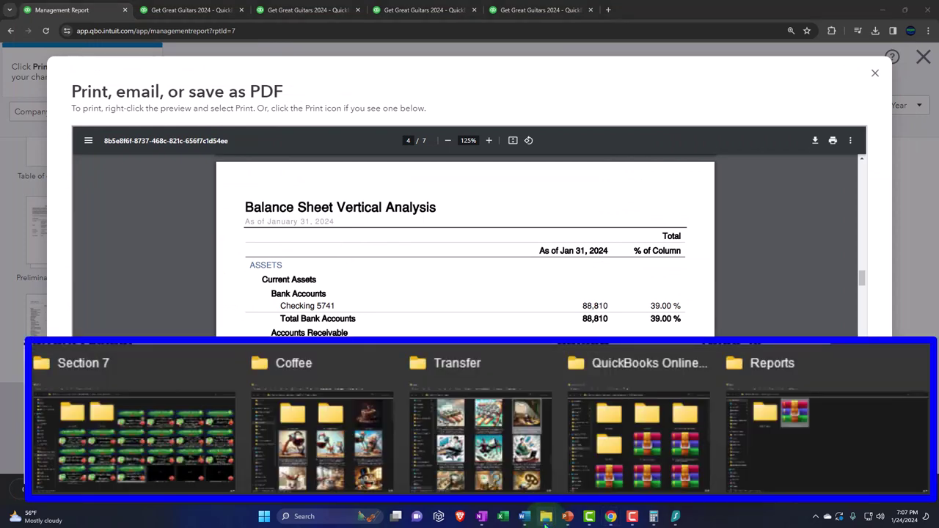
left_click(793, 402)
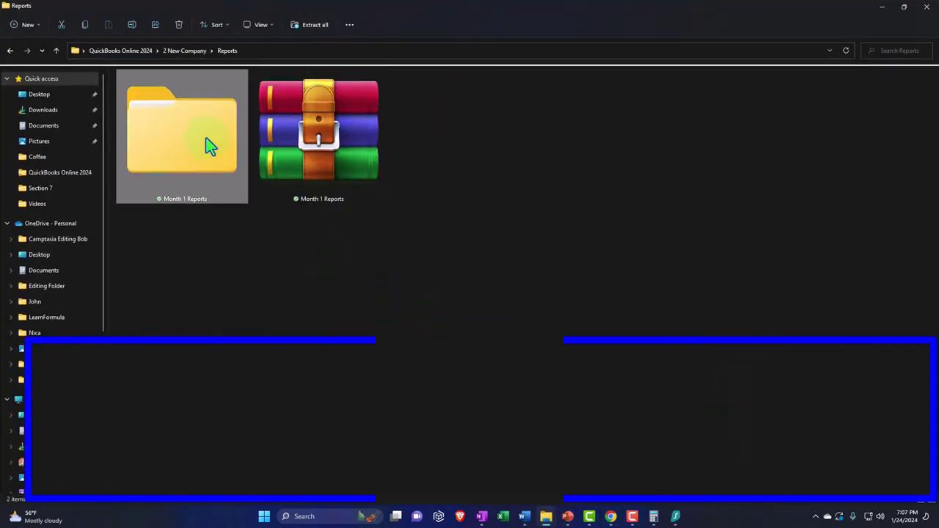
double_click(233, 144)
left_click(162, 89)
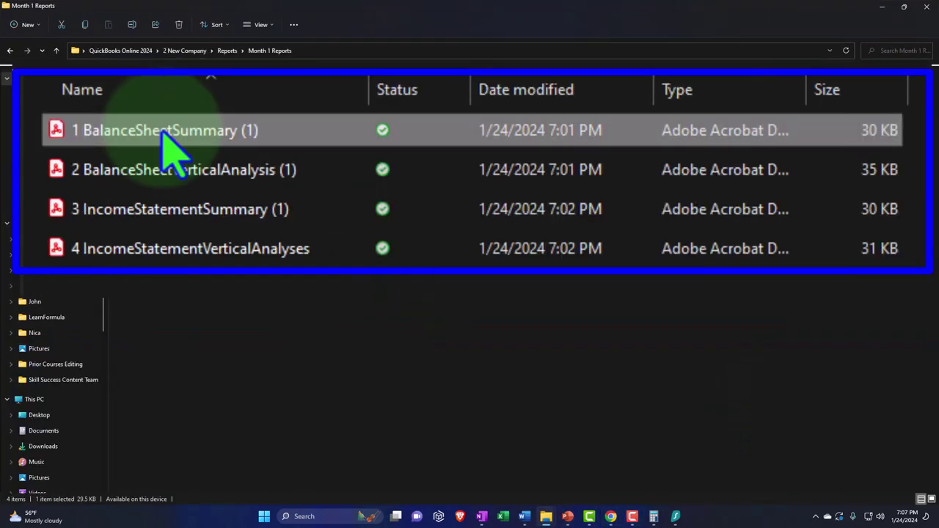
double_click(163, 132)
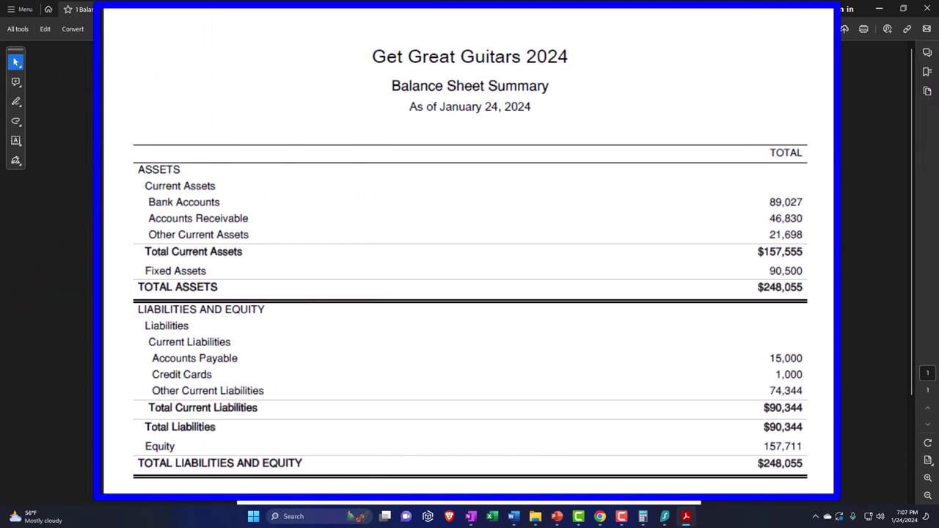
left_click(929, 9)
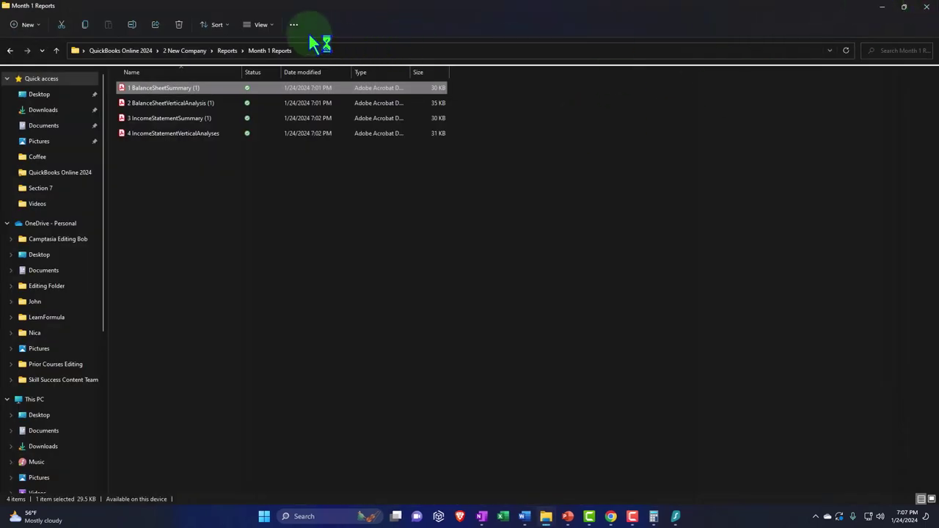
Display the Month 1 Reports files as large thumbnails and return to the management report preview
left_click(260, 24)
left_click(279, 46)
left_click(904, 7)
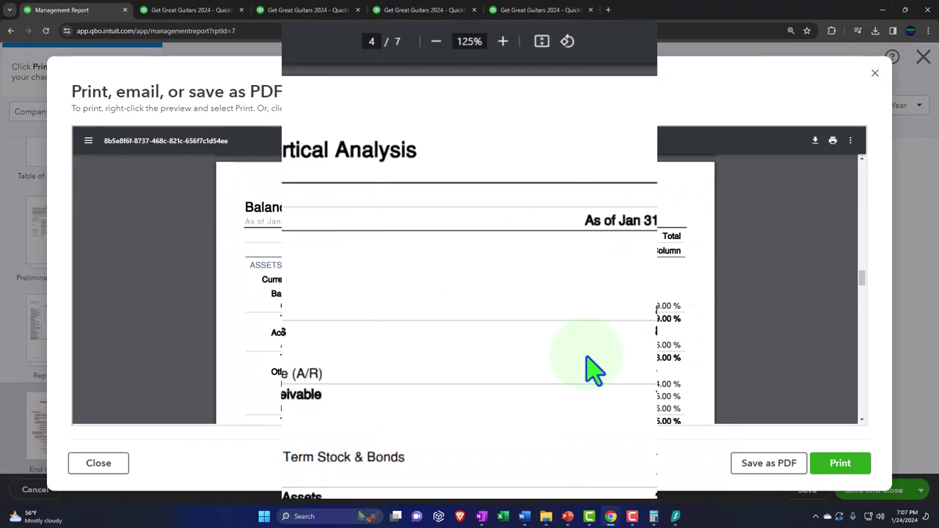
Review the rest of the Balance Sheet Vertical Analysis and both income statement pages, then close the report preview
scroll(582, 367, "down", 10)
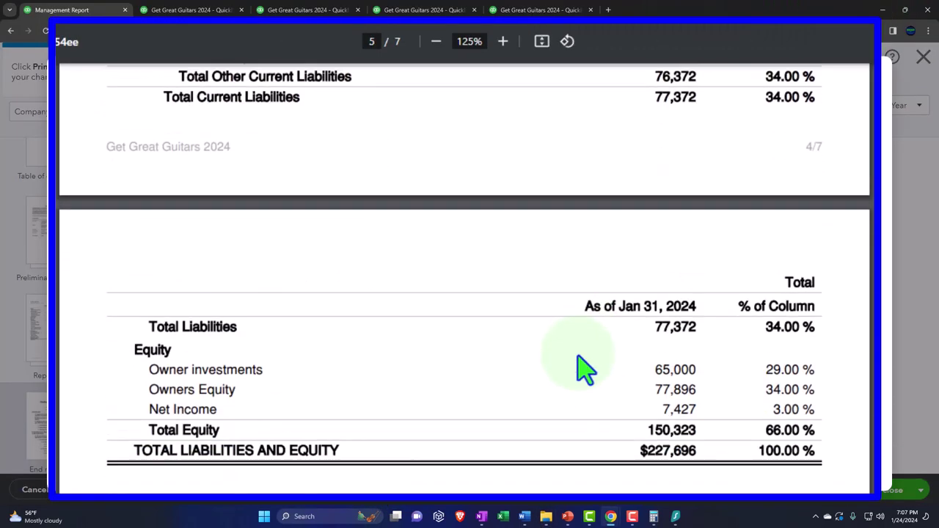
scroll(584, 369, "down", 8)
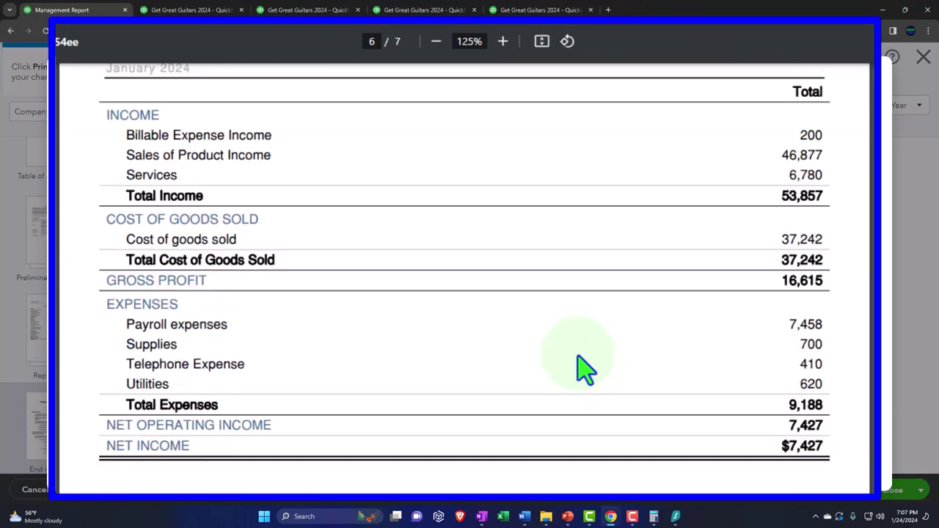
scroll(585, 369, "down", 12)
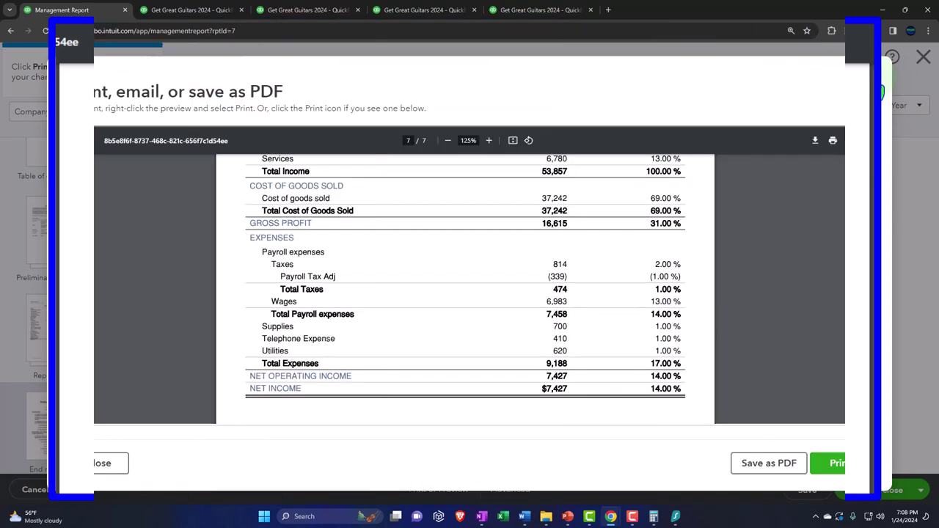
left_click(876, 84)
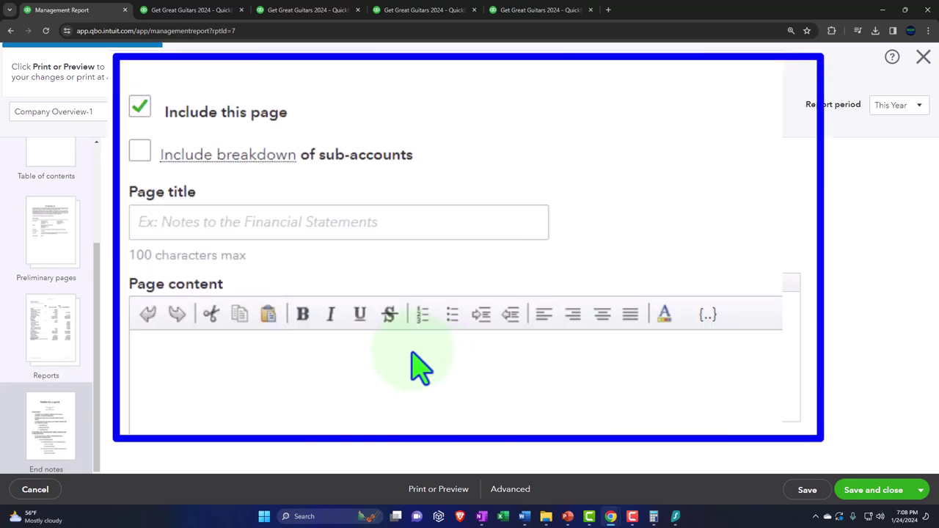
Export the Balance Sheet Summary report to Excel
left_click(214, 10)
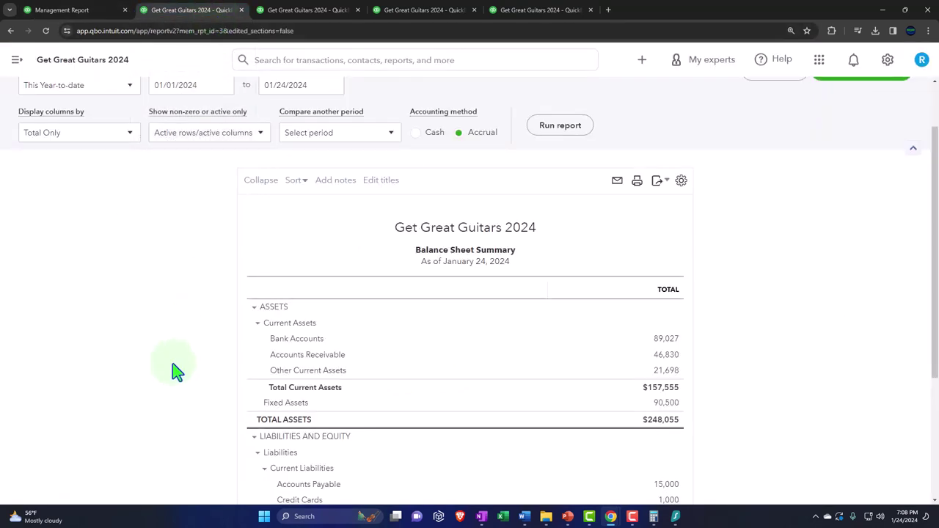
scroll(177, 370, "up", 1)
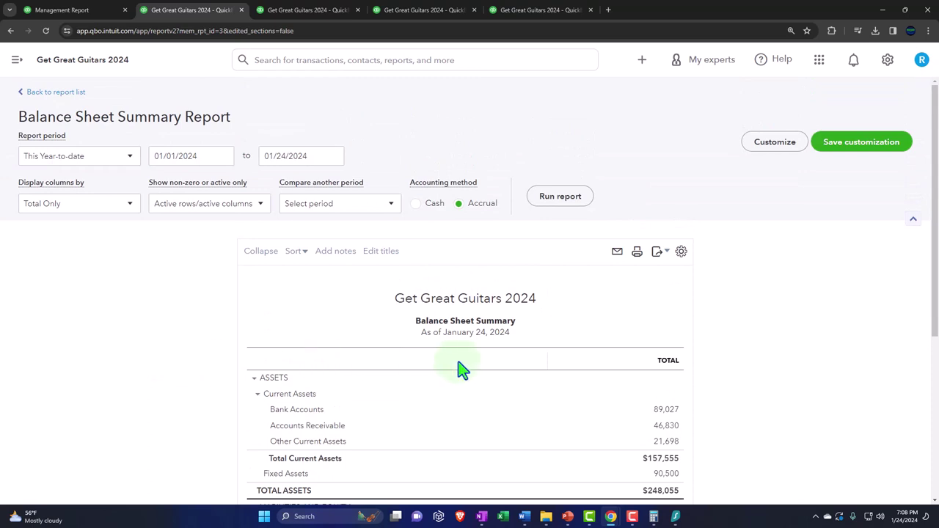
left_click(658, 253)
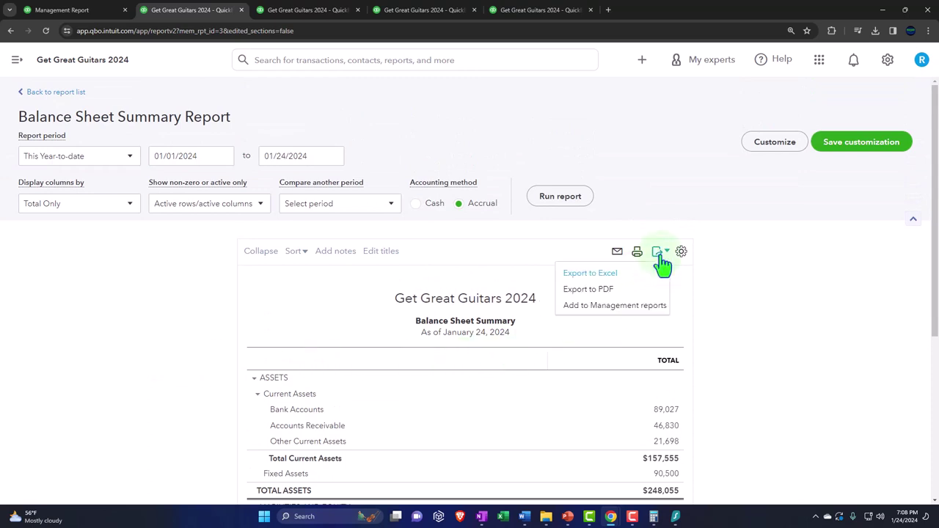
left_click(633, 277)
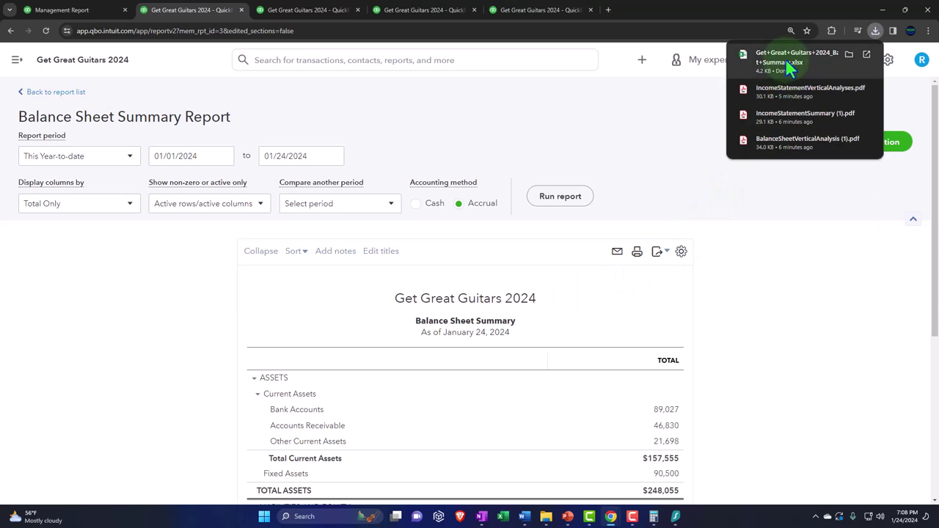
Open the downloaded Balance Sheet Summary workbook in a maximized Excel window and enable editing
left_click(786, 61)
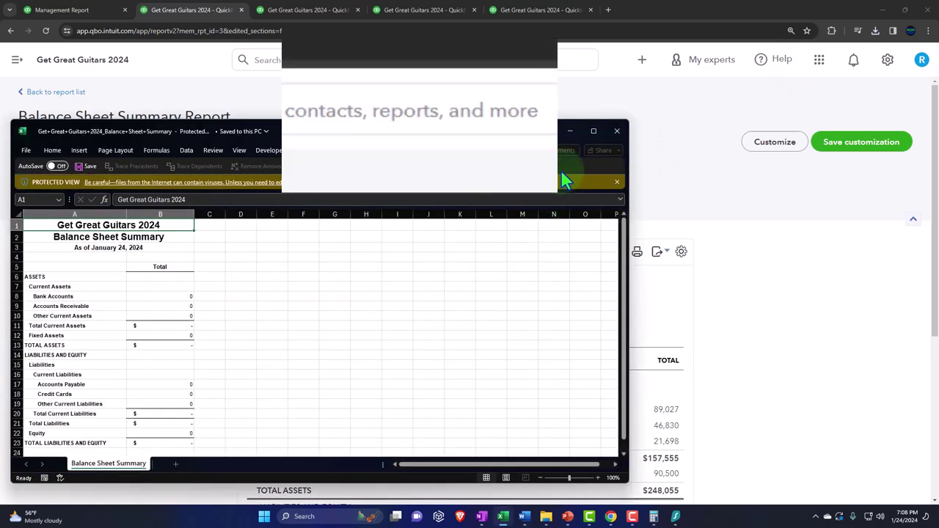
left_click(597, 133)
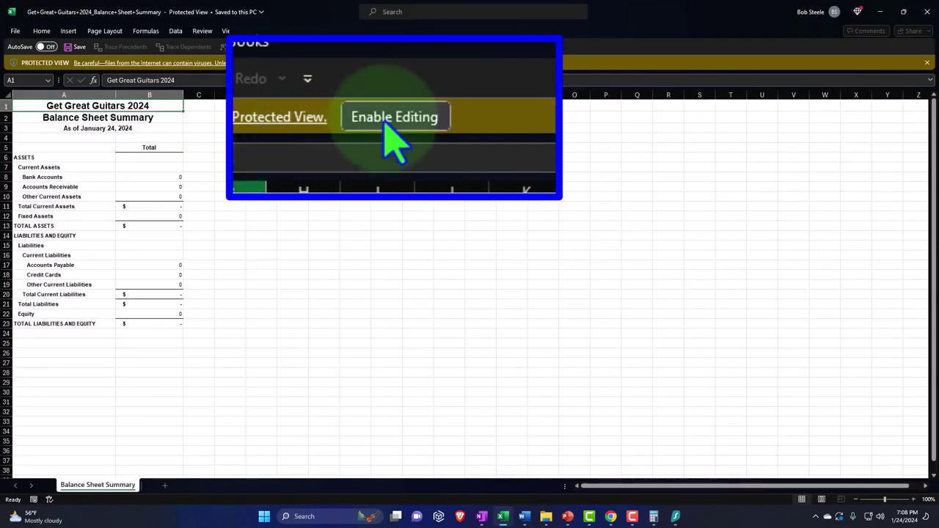
left_click(388, 62)
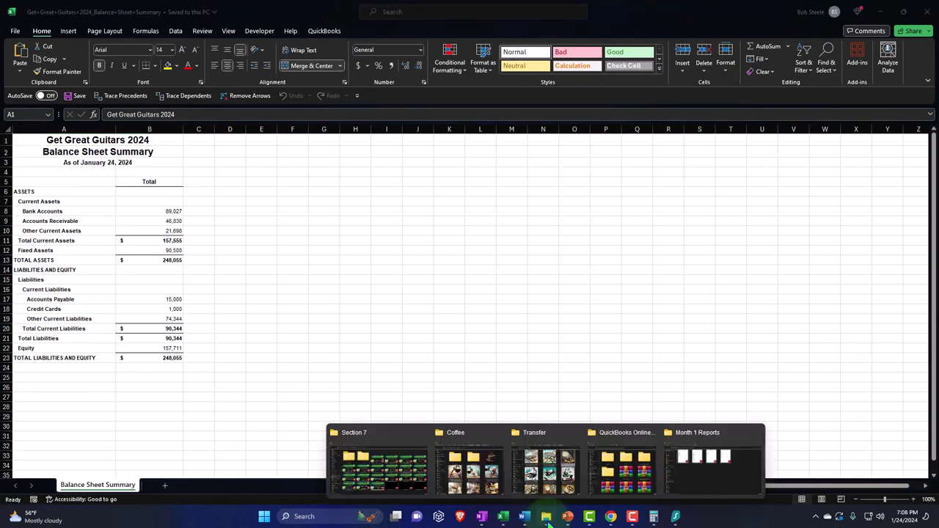
Copy the path of the Reports folder above Month 1 Reports in File Explorer, then return to the Excel workbook
mouse_move(547, 518)
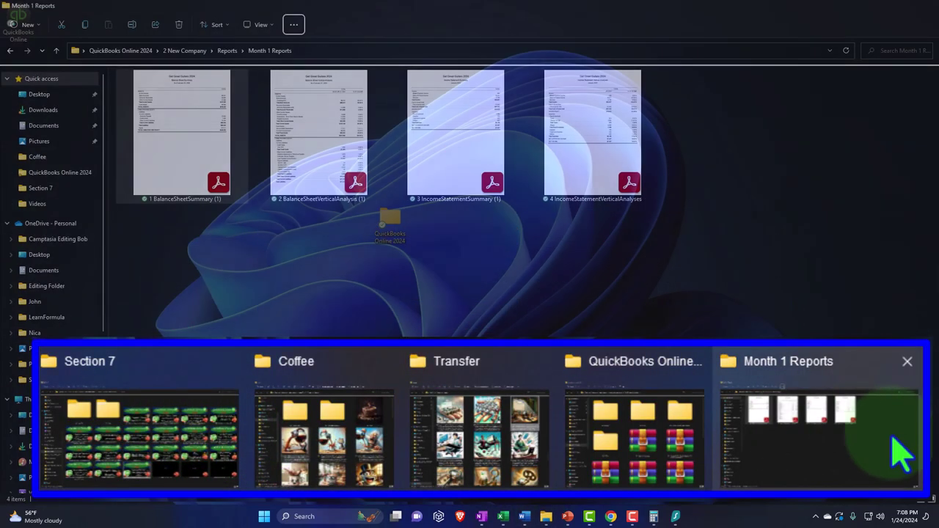
left_click(800, 458)
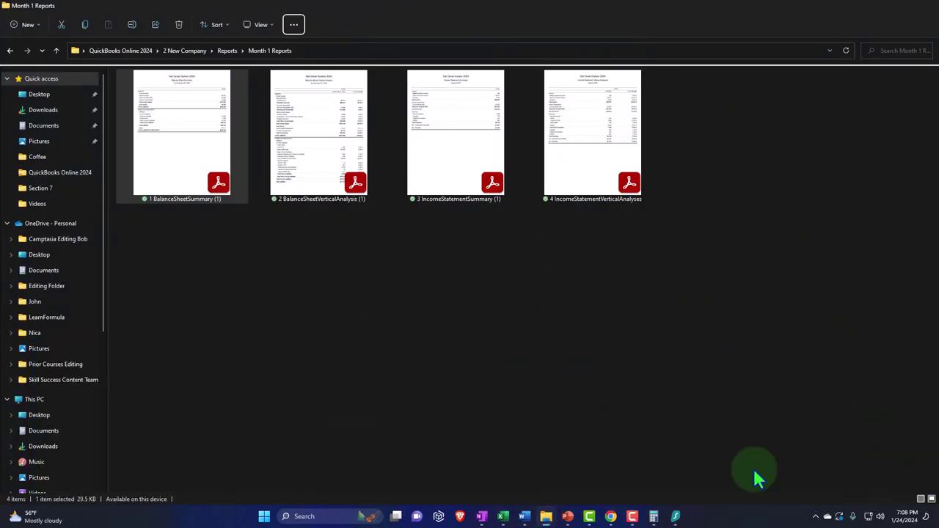
left_click(236, 51)
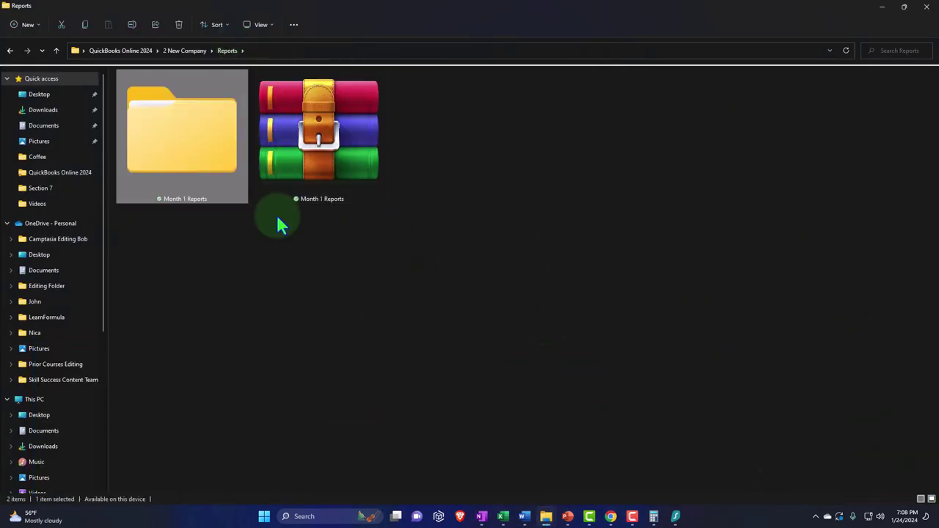
left_click(303, 53)
key("ctrl+c")
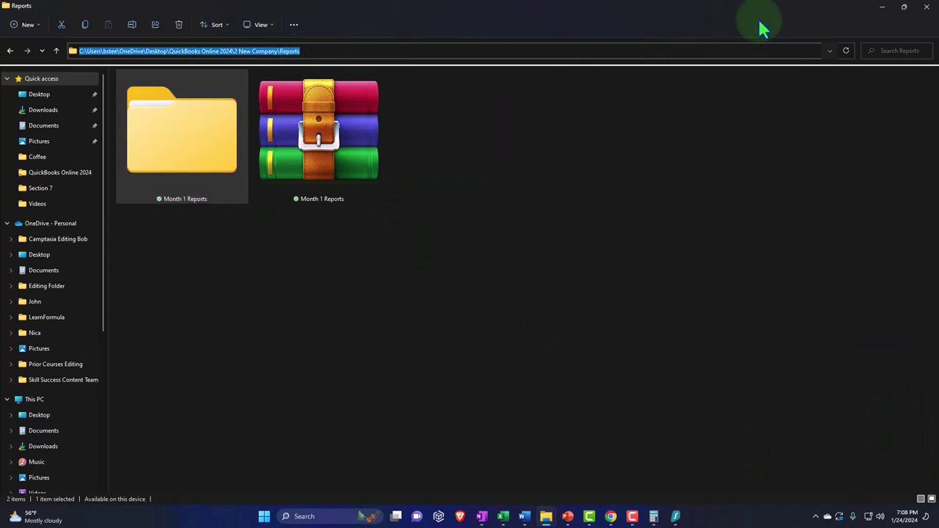
left_click(881, 7)
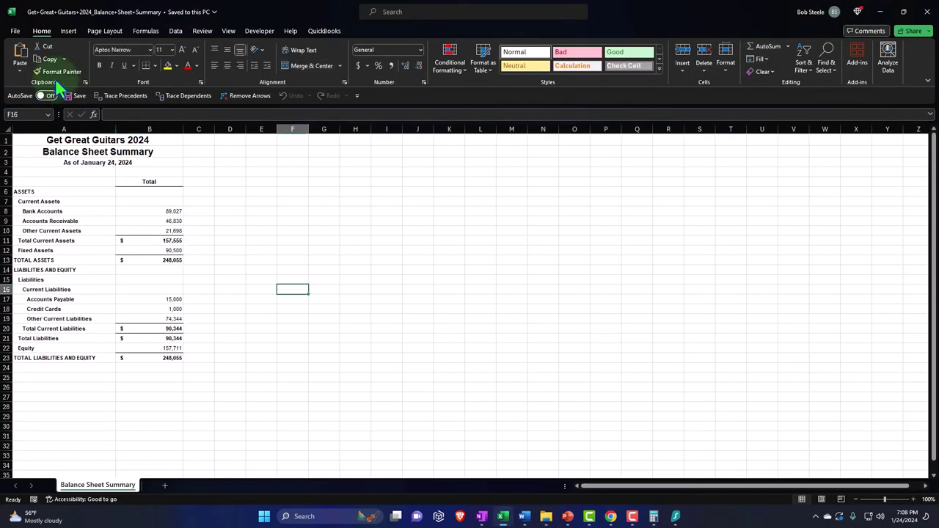
Start saving a copy of the workbook and point the save location to the copied Reports folder path
left_click(14, 31)
left_click(33, 182)
left_click(119, 198)
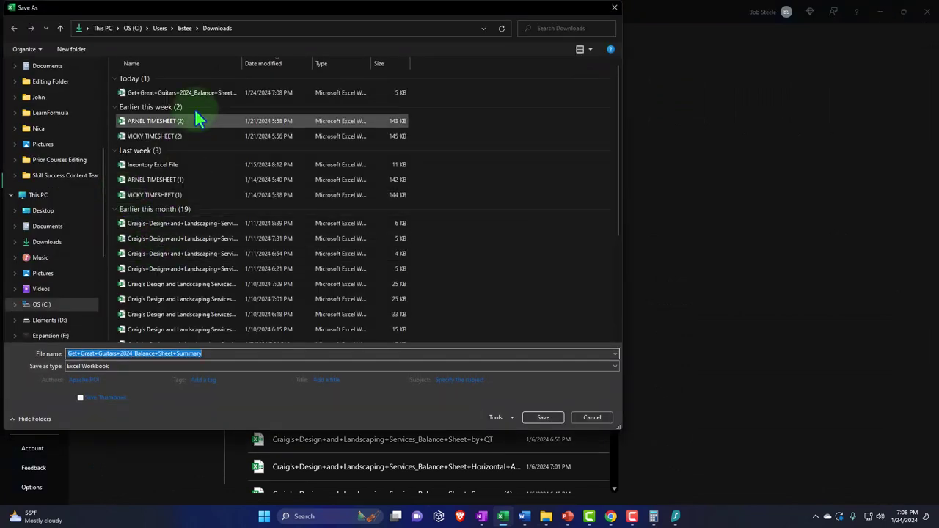
left_click(252, 29)
key("ctrl+v")
key("Return")
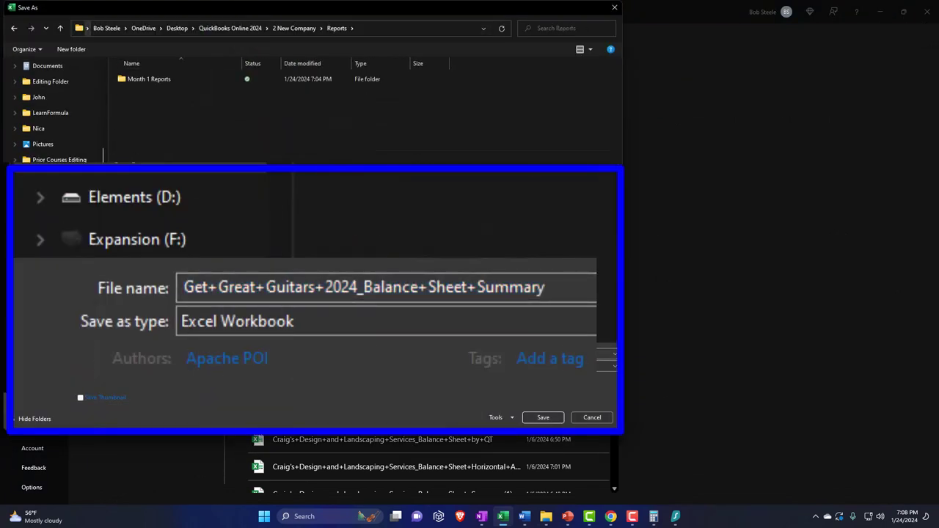
Enter "Month 1 Reports" as the file name and submit it, making the Month 1 Reports subfolder the save location
left_click(580, 287)
type("Month 1 Re")
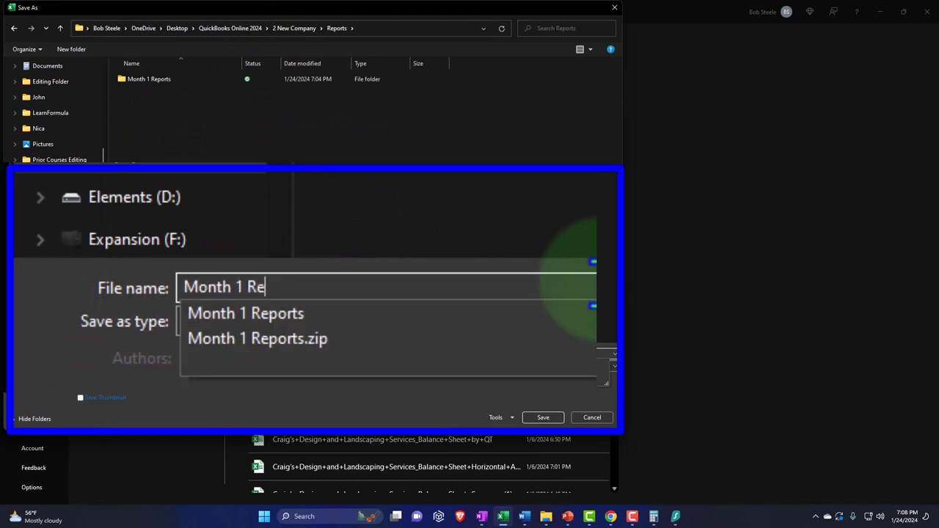
type("ports")
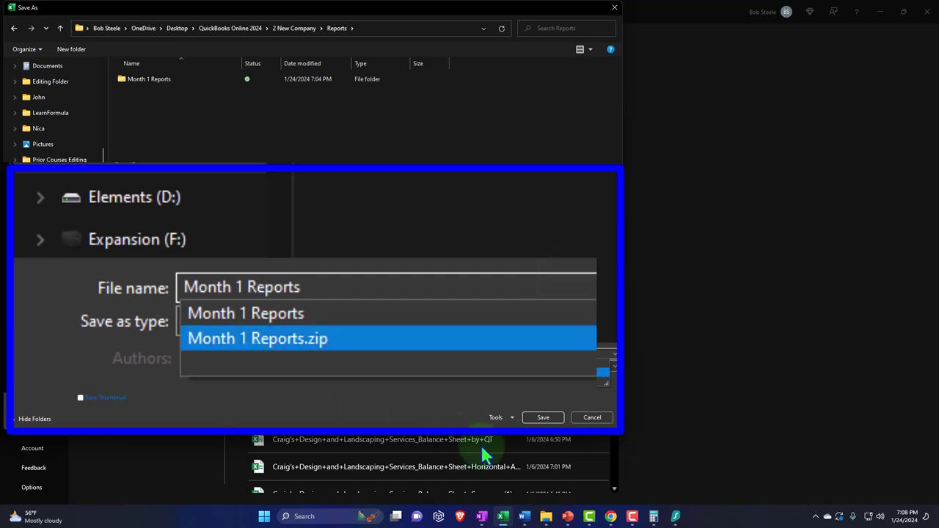
left_click(543, 418)
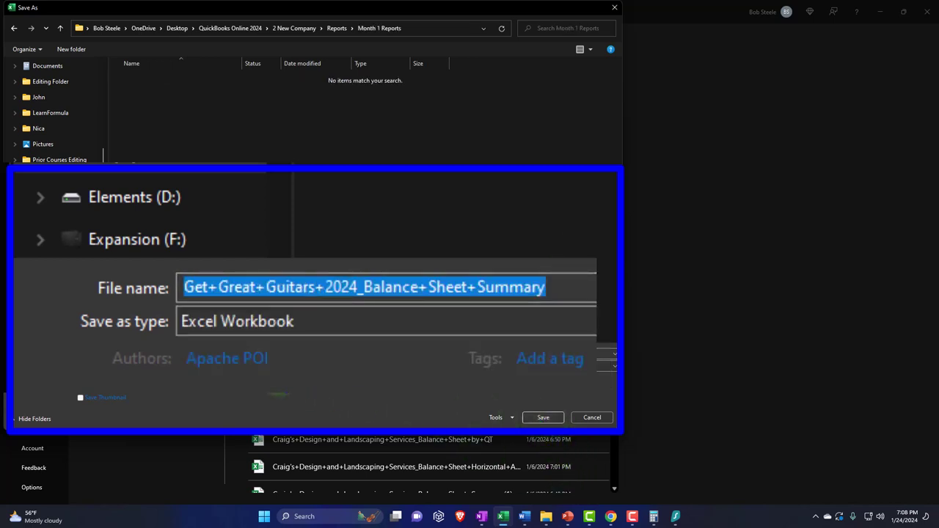
Save the workbook in the Month 1 Reports folder under the name "Month 1 Reports"
key("End")
left_click(418, 287, "shift")
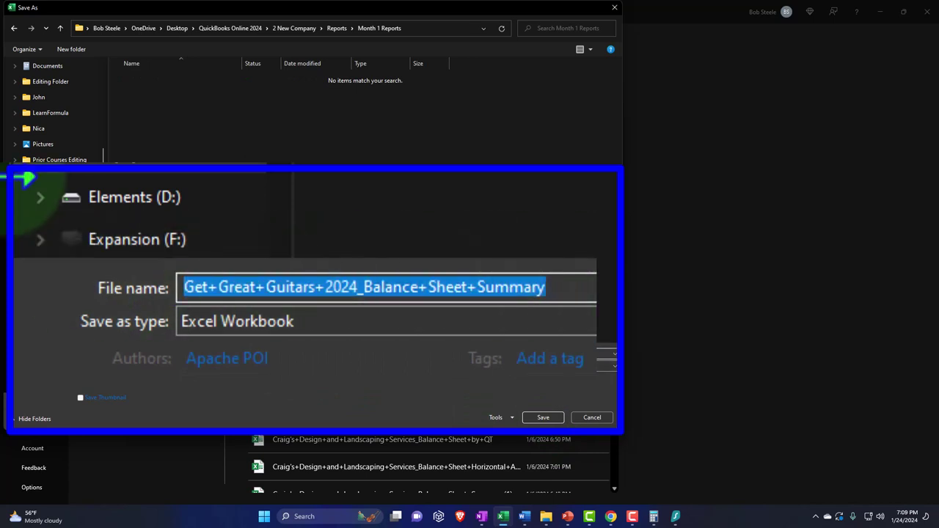
type("Month 1 Reports")
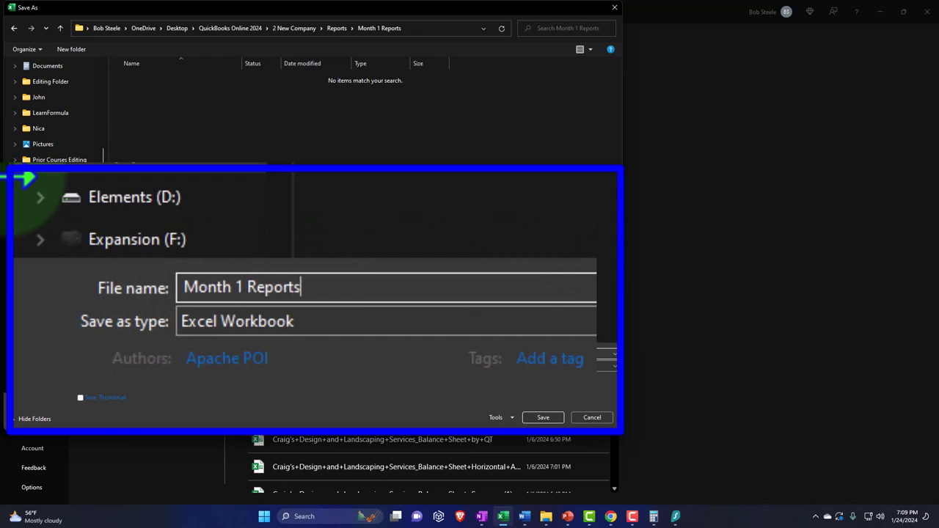
type(" .")
left_click(546, 418)
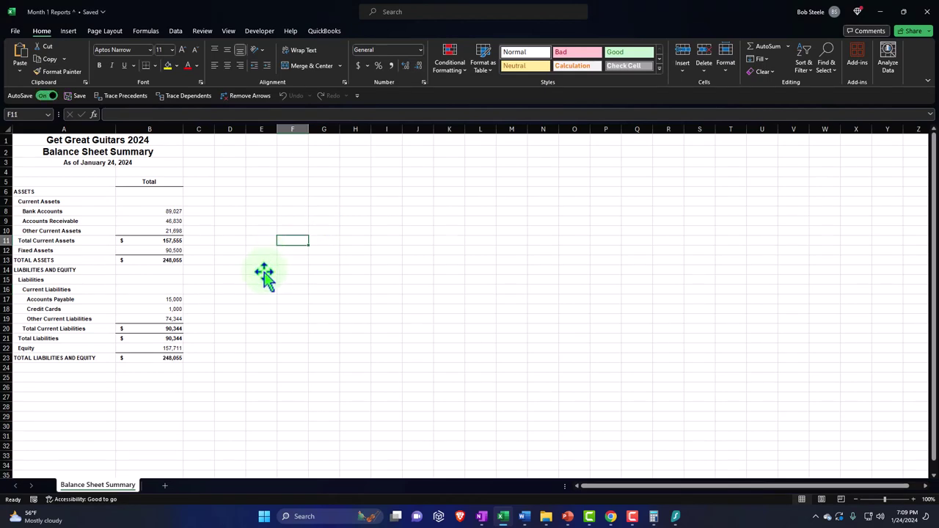
Zoom the Balance Sheet Summary sheet to 145% and switch to Page Layout view and back to Normal to show page breaks
scroll(264, 275, "up", 3, "ctrl")
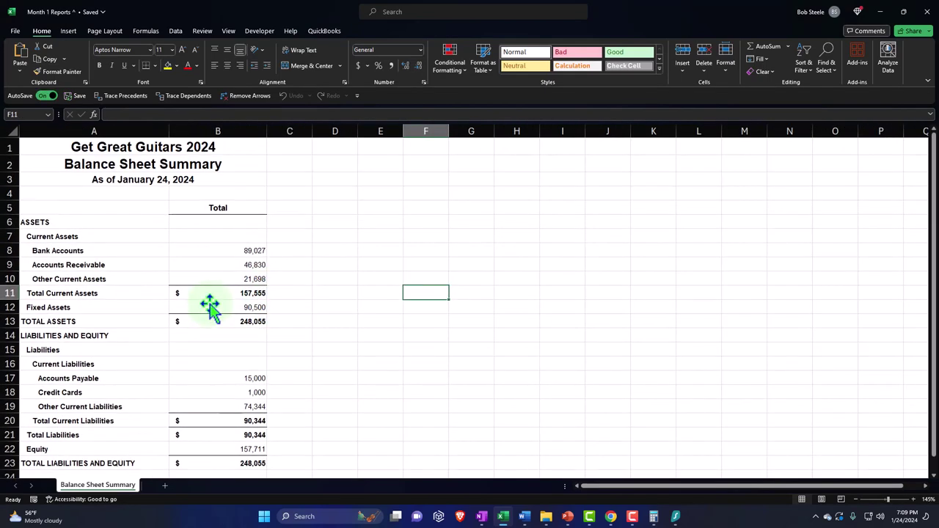
left_click(822, 500)
left_click(802, 500)
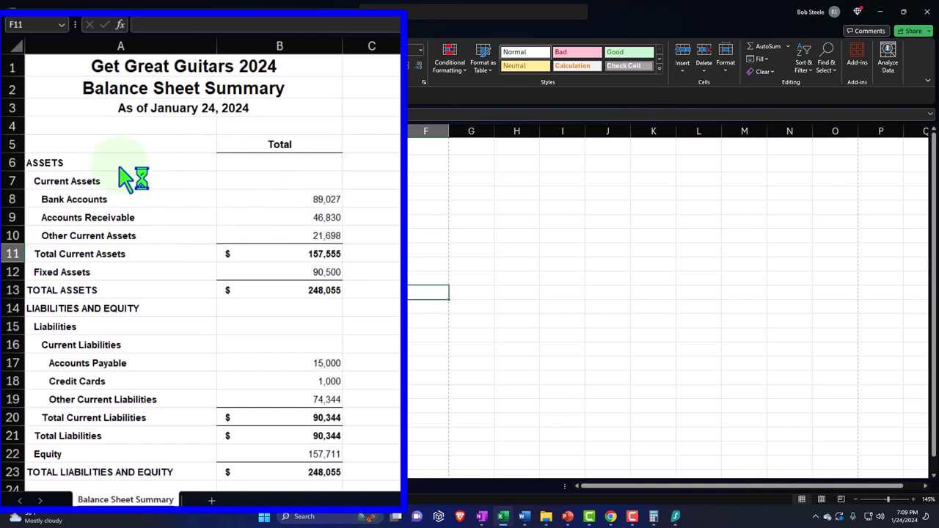
Insert a blank column before column A of the Balance Sheet Summary sheet
left_click(56, 49)
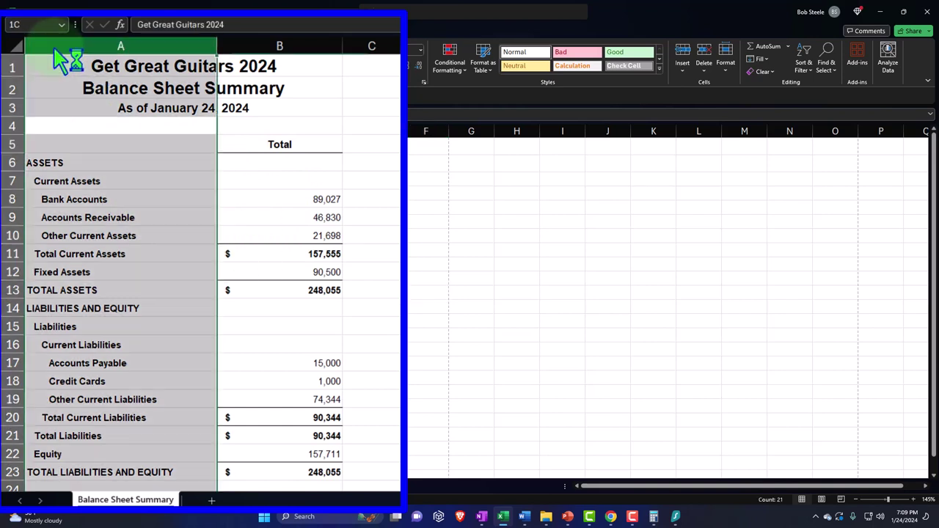
right_click(40, 247)
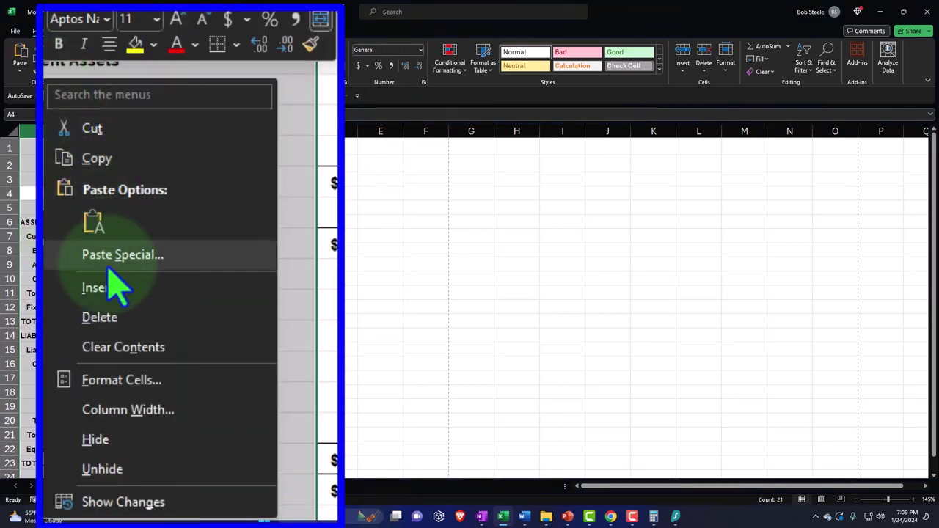
left_click(99, 287)
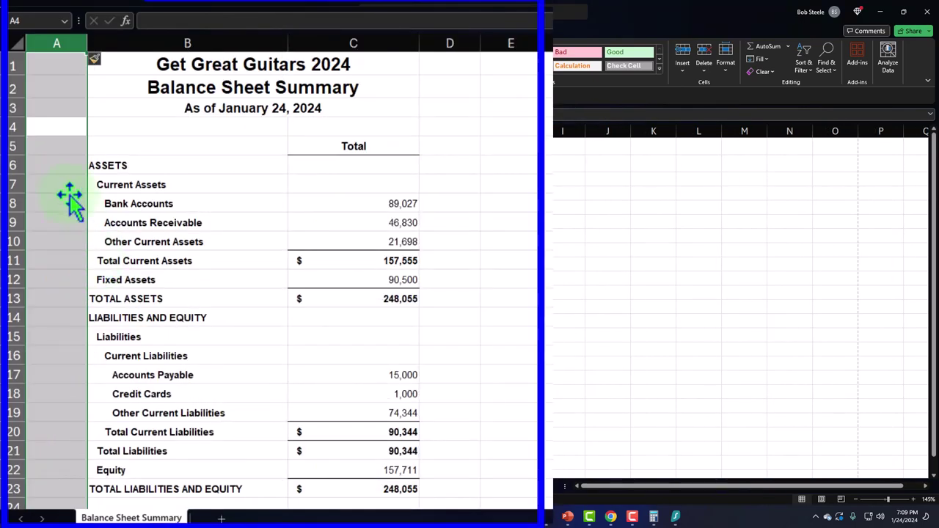
Widen blank columns A and D equally on either side of the Balance Sheet Summary report
left_click(46, 236)
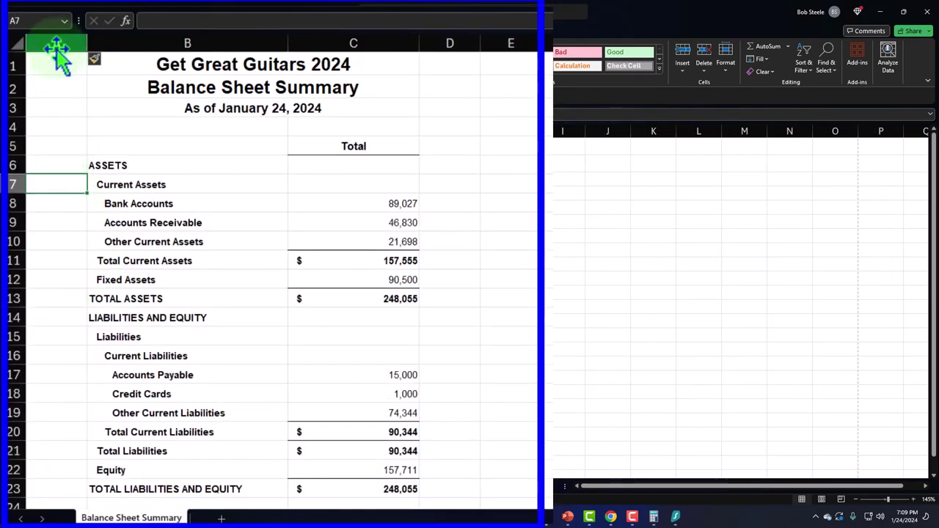
left_click(42, 130)
left_click(455, 42, "ctrl")
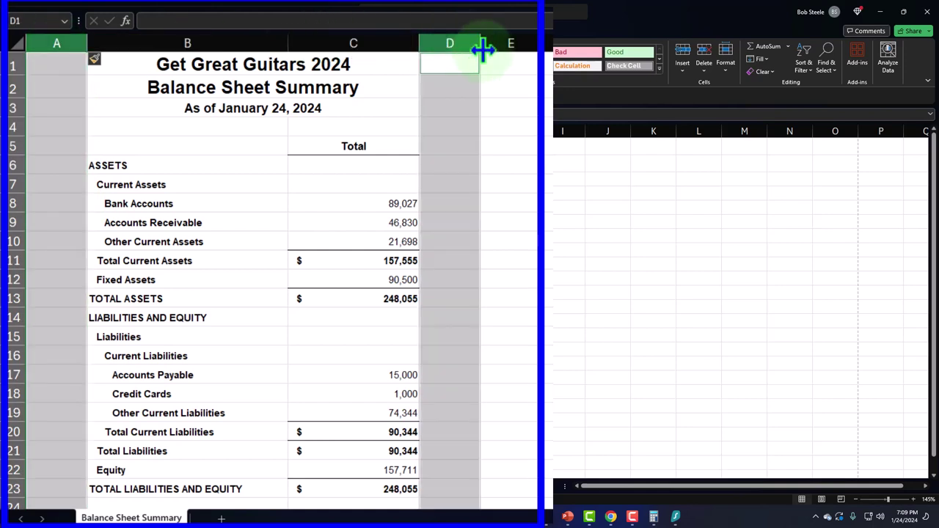
left_click_drag(481, 42, 550, 43)
left_click(565, 203)
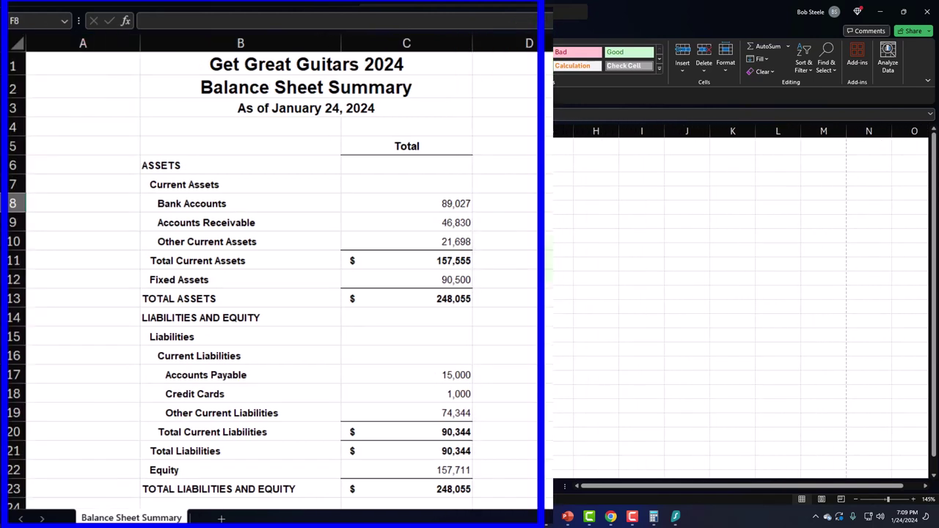
left_click(546, 217)
left_click(78, 220)
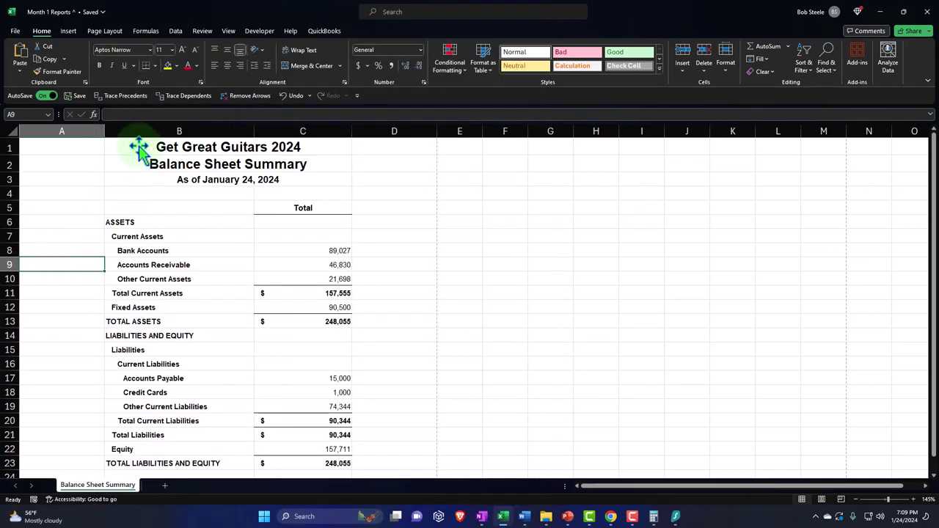
Format the three heading rows of the Balance Sheet Summary, B1:C3, with a black fill and white font
left_click_drag(136, 147, 265, 189)
left_click_drag(84, 149, 361, 174)
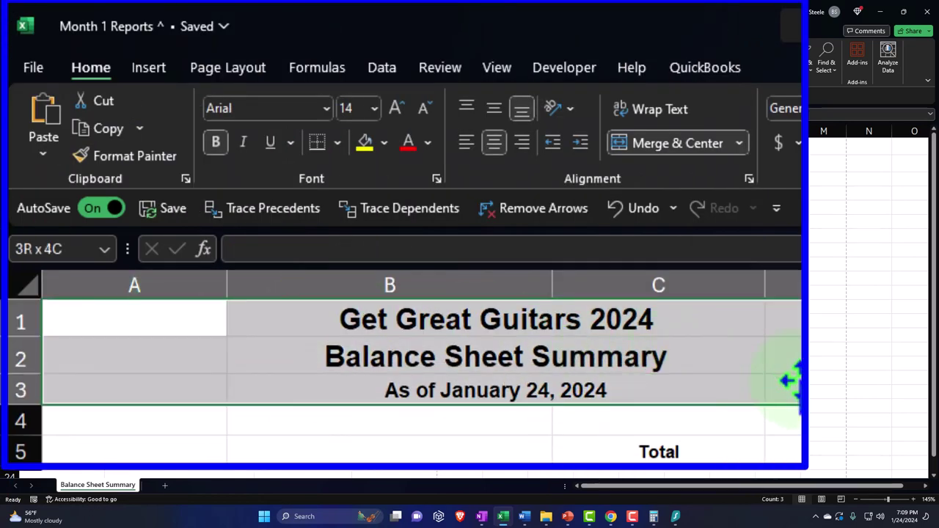
left_click_drag(398, 315, 655, 385)
left_click(176, 65)
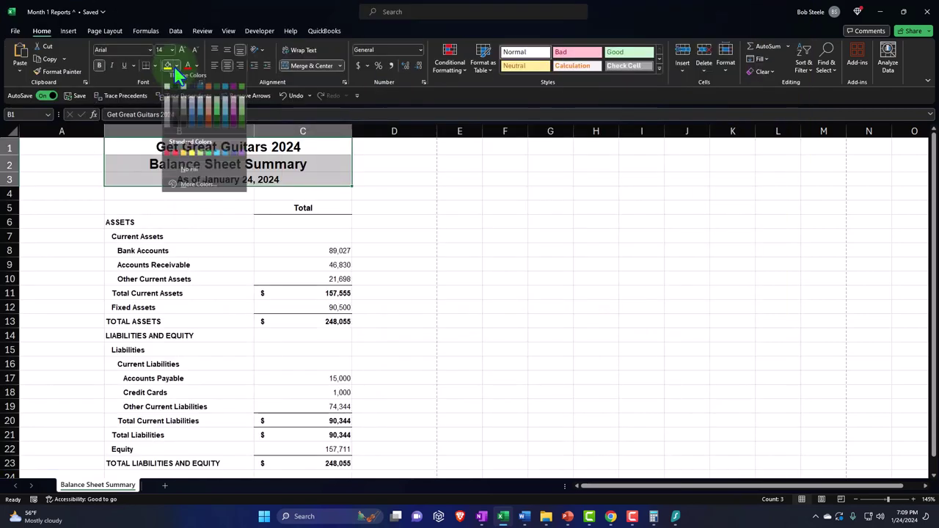
left_click(184, 91)
left_click(196, 65)
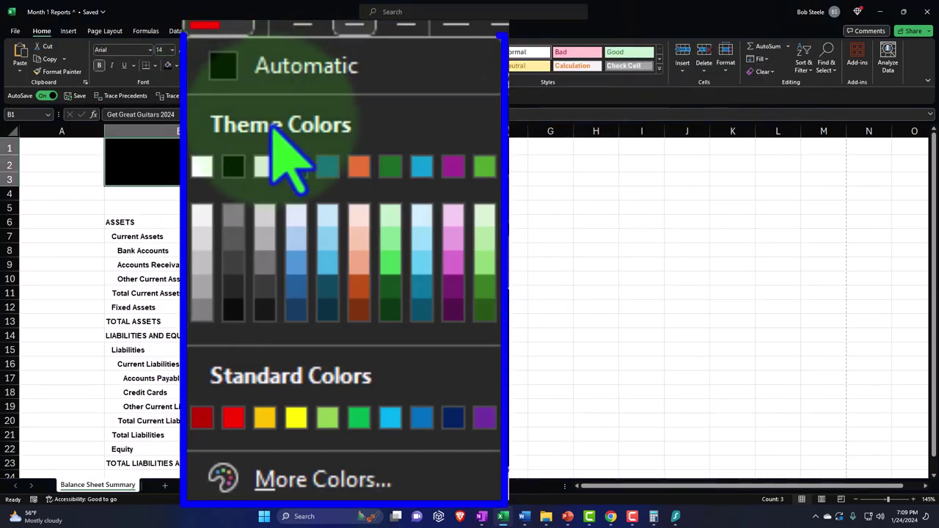
left_click(192, 91)
left_click(184, 279)
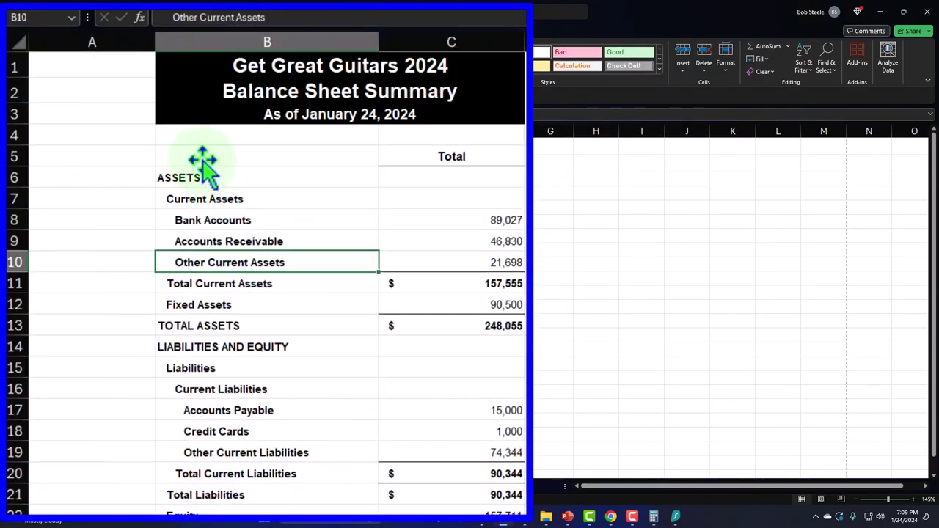
Apply All Borders to the Balance Sheet Summary report body, cells B5 through C23
left_click_drag(136, 211, 293, 475)
left_click_drag(422, 514, 423, 493)
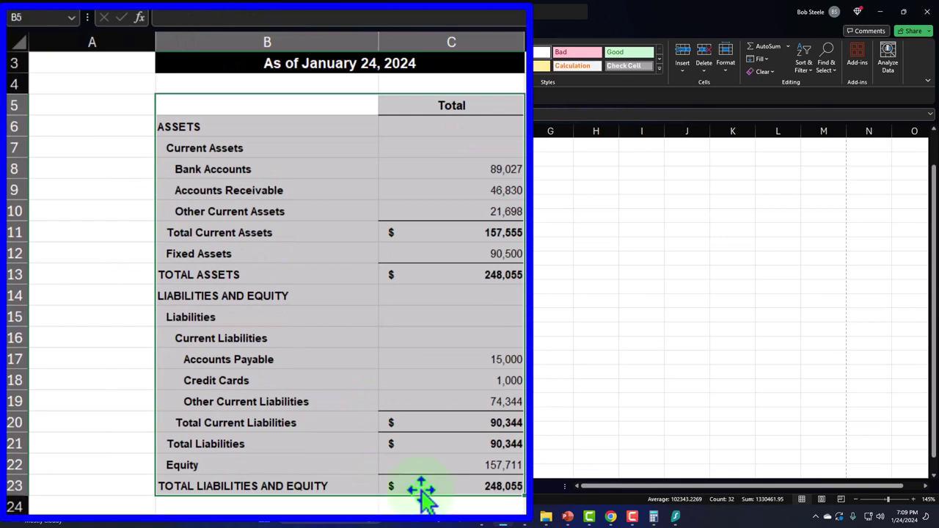
left_click(147, 65)
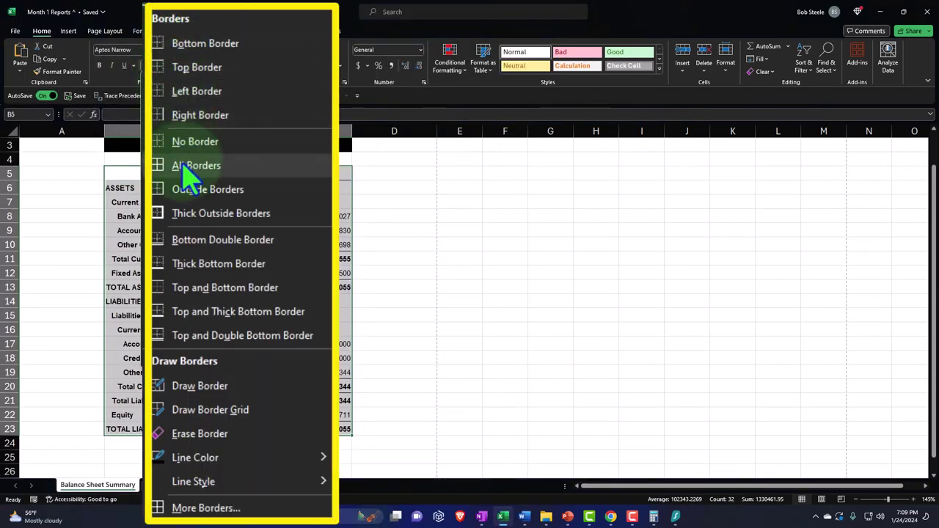
left_click(183, 167)
left_click(325, 246)
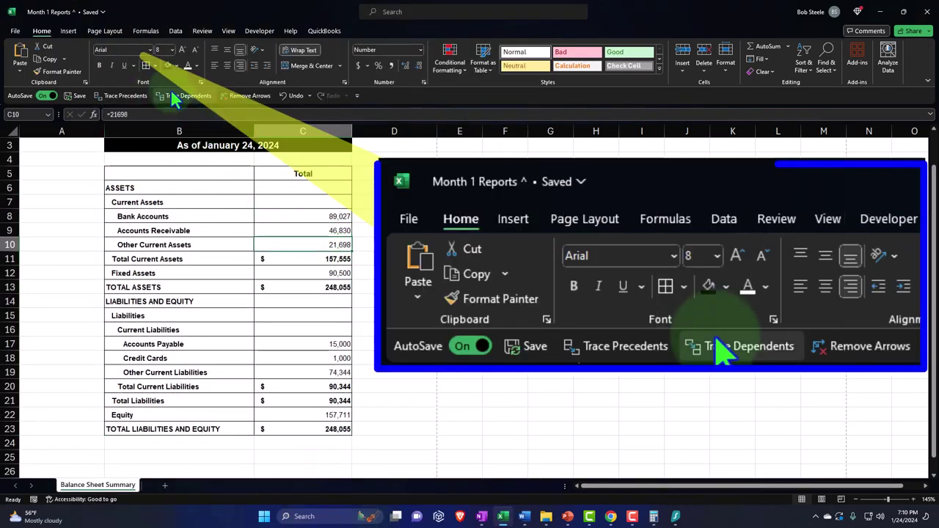
left_click(165, 343)
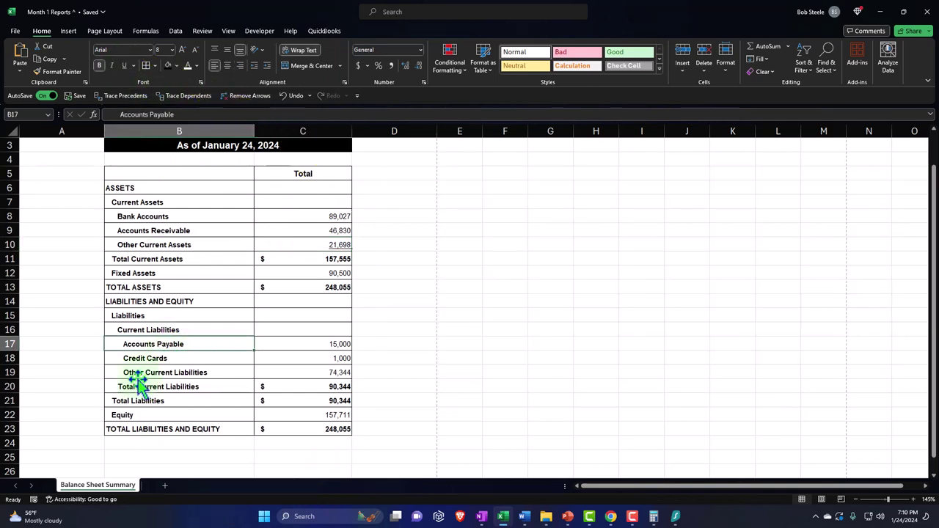
scroll(132, 377, "up", 1)
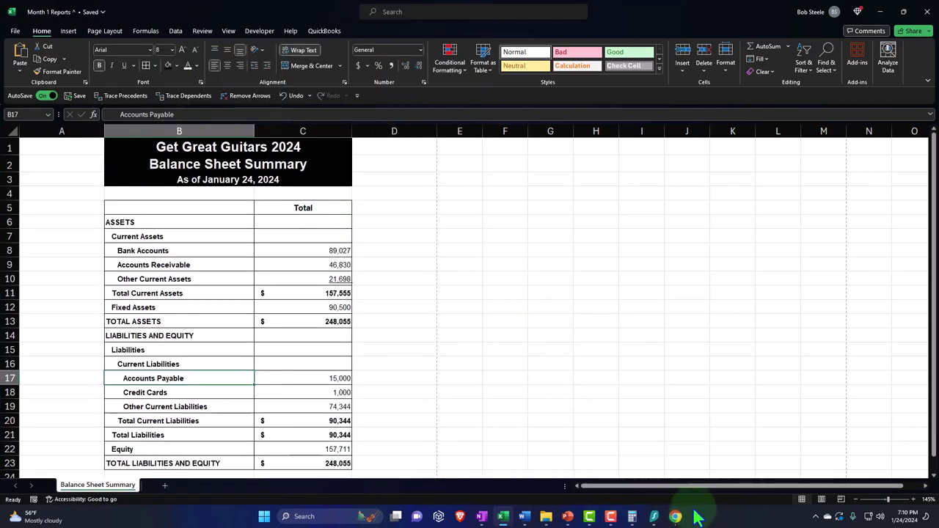
Switch to QuickBooks Online in Chrome and export the Balance Sheet Vertical Analysis report to Excel
mouse_move(675, 514)
left_click(666, 484)
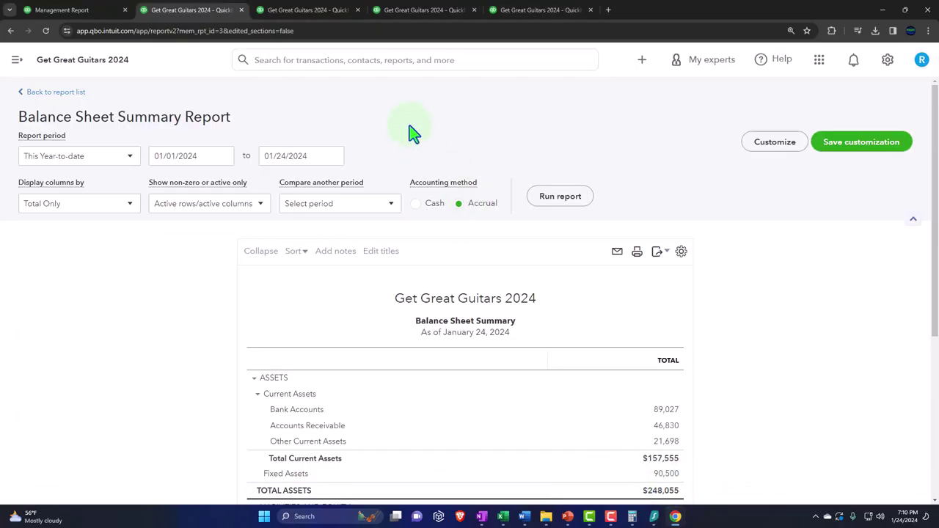
left_click(306, 11)
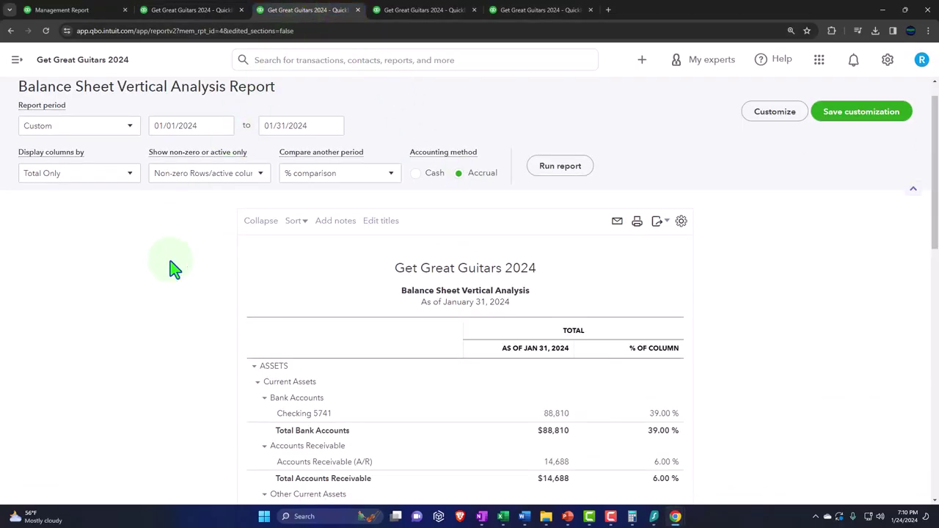
scroll(206, 311, "down", 1)
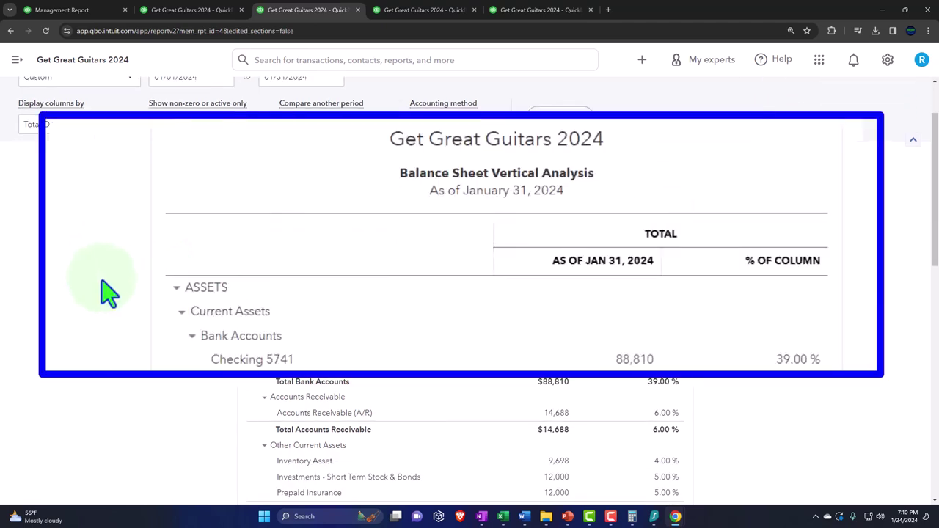
scroll(109, 293, "down", 1)
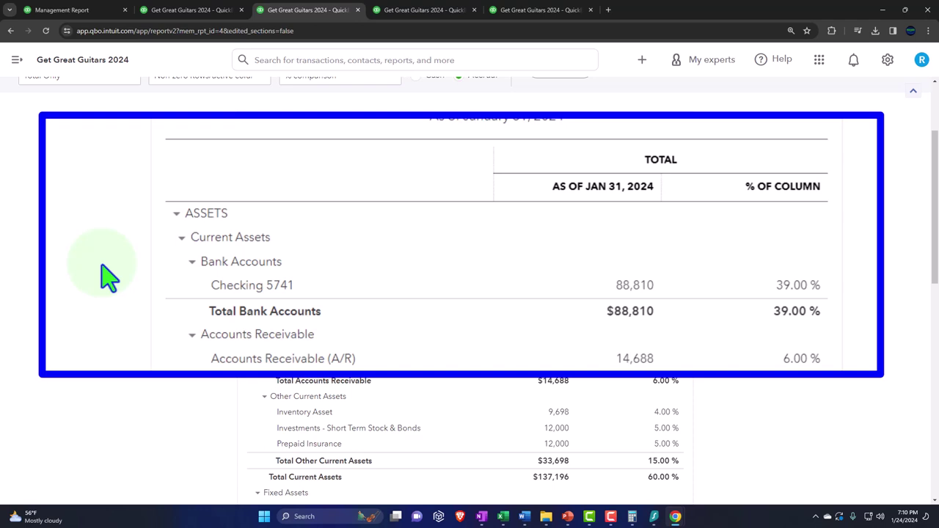
scroll(104, 268, "up", 1)
scroll(104, 275, "up", 1)
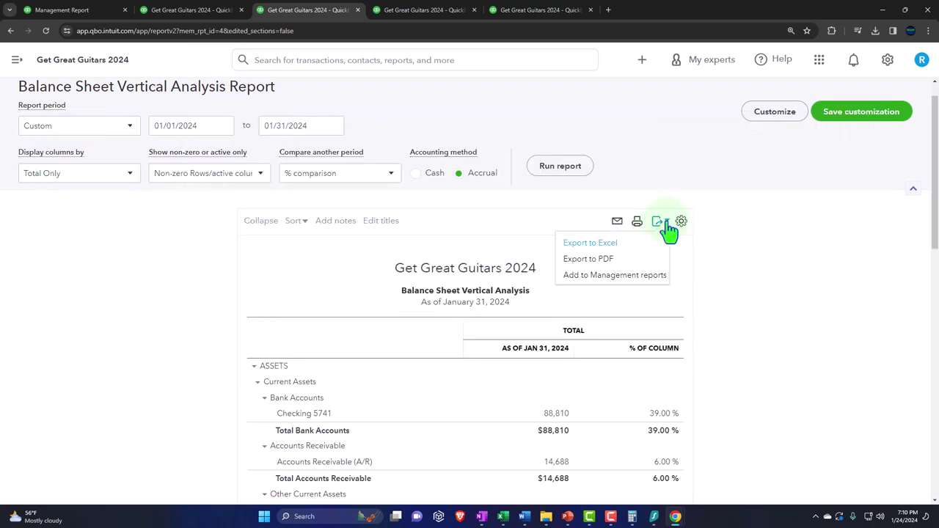
left_click(612, 242)
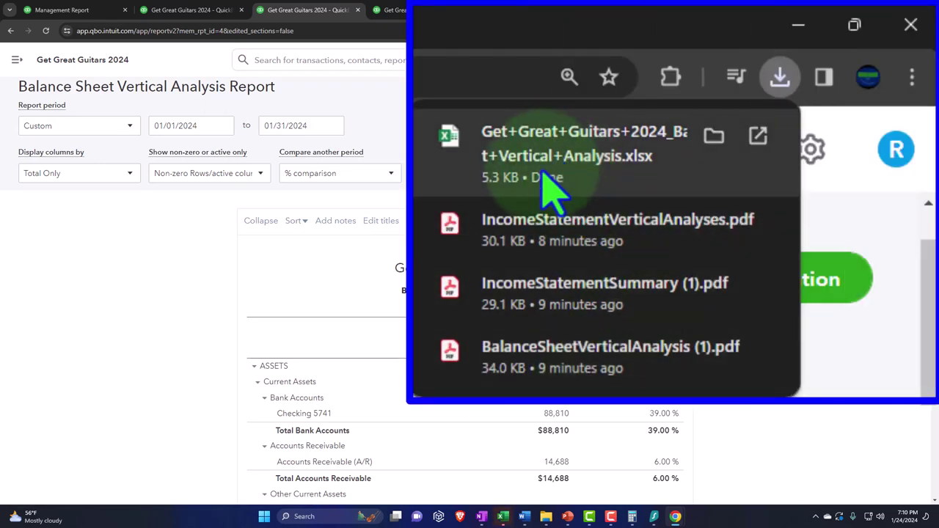
Open the exported vertical analysis workbook for editing and move its Balance Sheet worksheet into the Month 1 Reports workbook
left_click(550, 189)
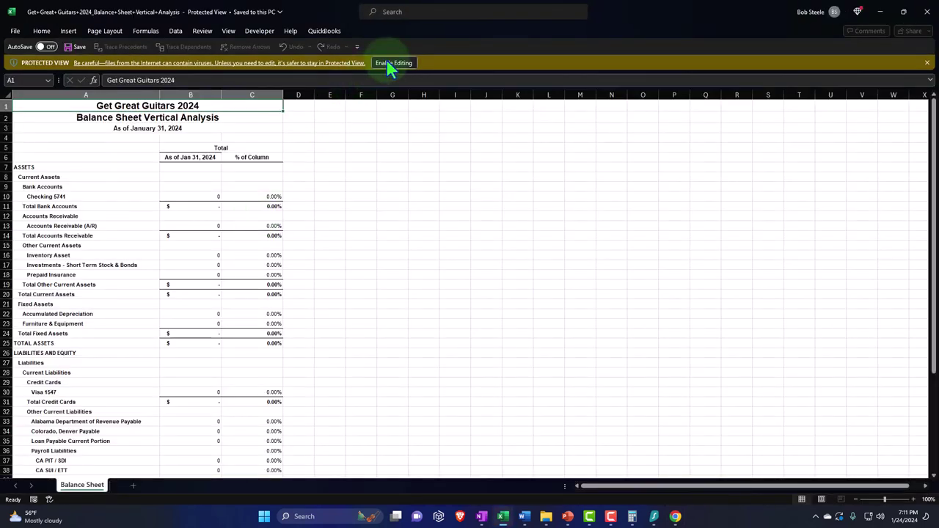
left_click(393, 63)
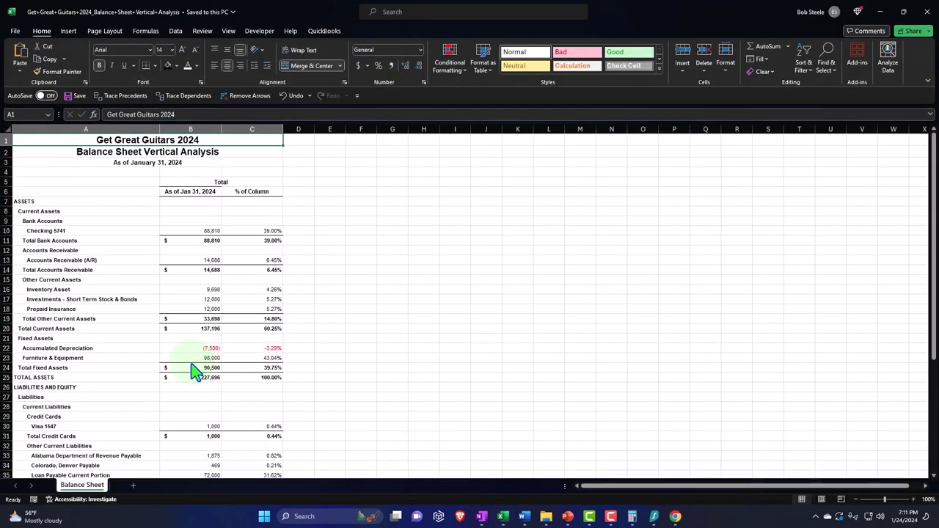
right_click(98, 487)
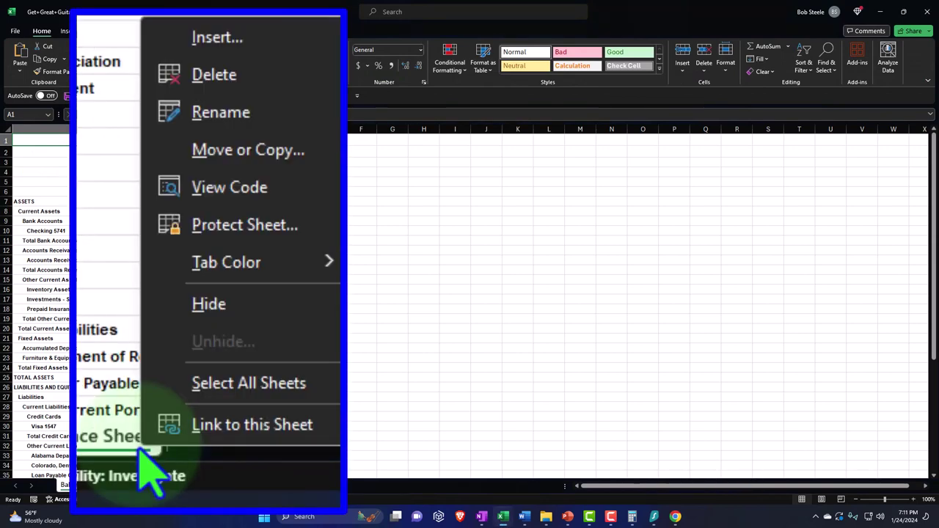
left_click(248, 150)
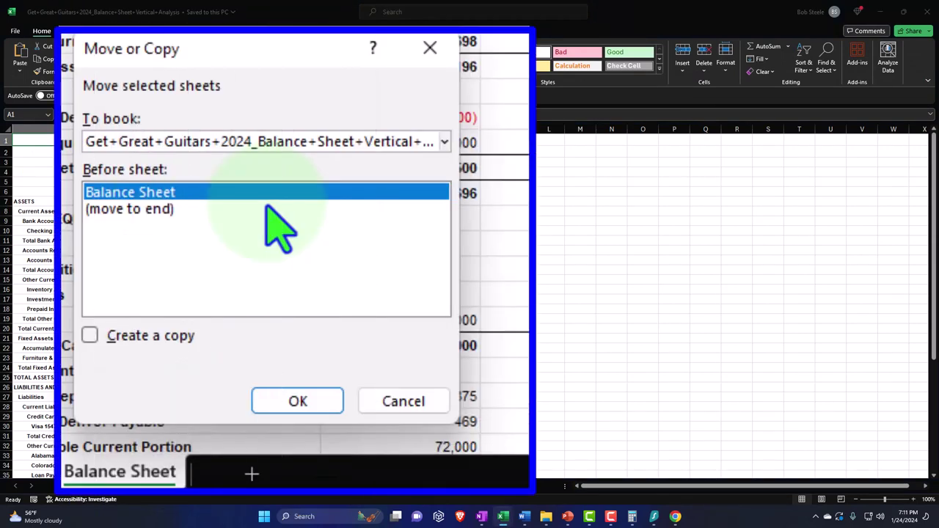
left_click(267, 144)
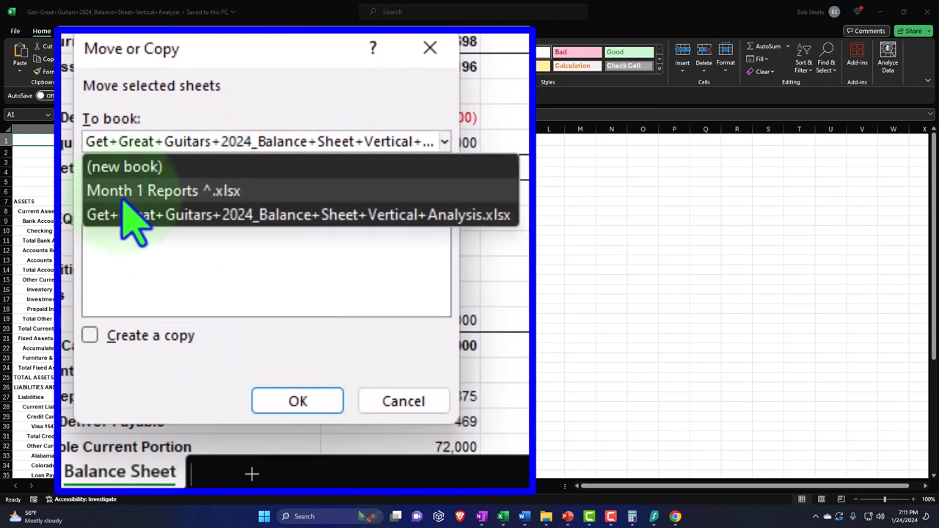
left_click(262, 197)
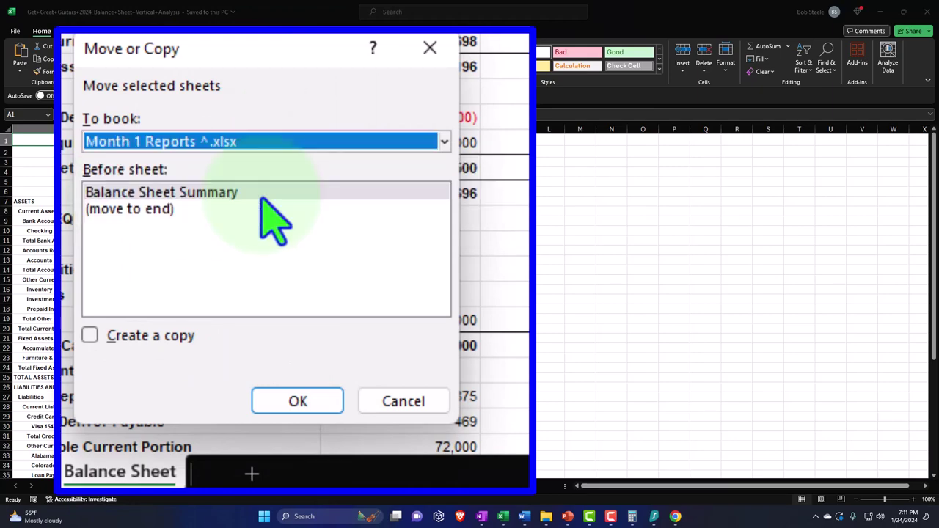
left_click(299, 400)
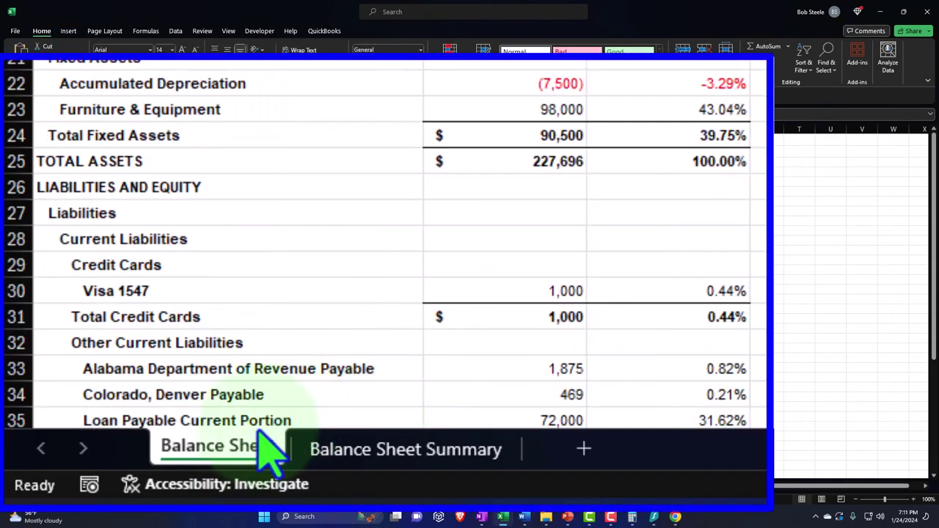
Reorder the worksheets so that Balance Sheet comes after Balance Sheet Summary
mouse_move(253, 444)
left_mouse_down()
mouse_move(523, 432)
mouse_move(525, 446)
mouse_move(311, 442)
mouse_move(270, 457)
mouse_move(494, 444)
mouse_move(244, 474)
mouse_move(493, 451)
mouse_move(507, 286)
left_mouse_up()
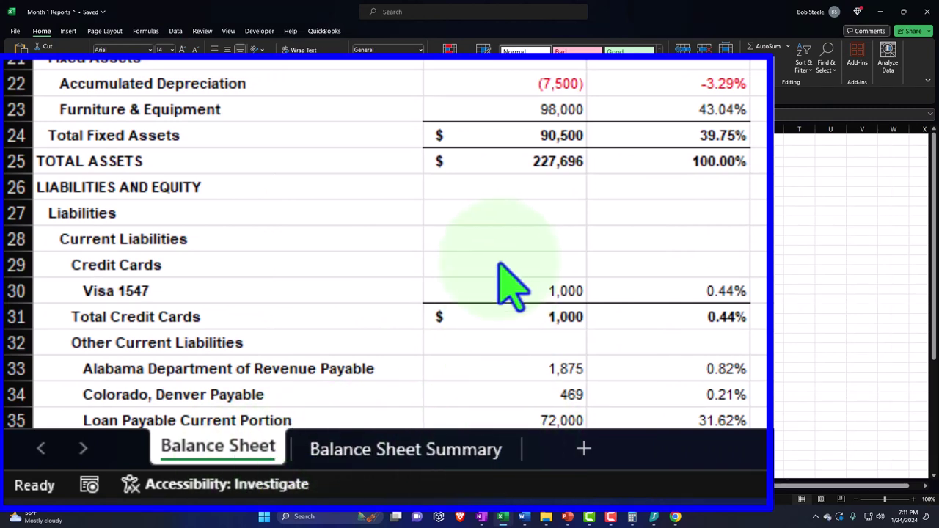
left_click(505, 263)
mouse_move(237, 461)
left_mouse_down()
mouse_move(543, 451)
mouse_move(581, 467)
left_mouse_up()
left_click(745, 110)
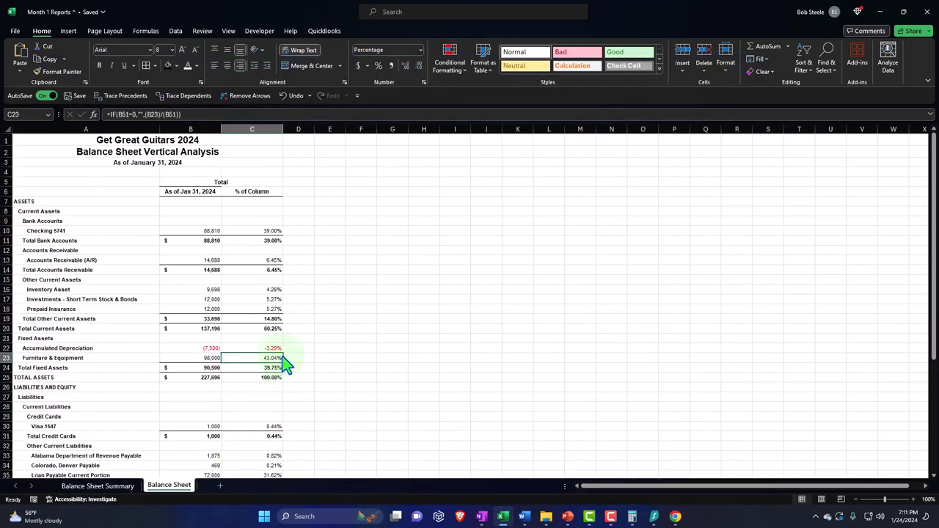
Show page breaks on the Balance Sheet worksheet by visiting Page Layout view, and insert a blank column before column A
left_click(822, 501)
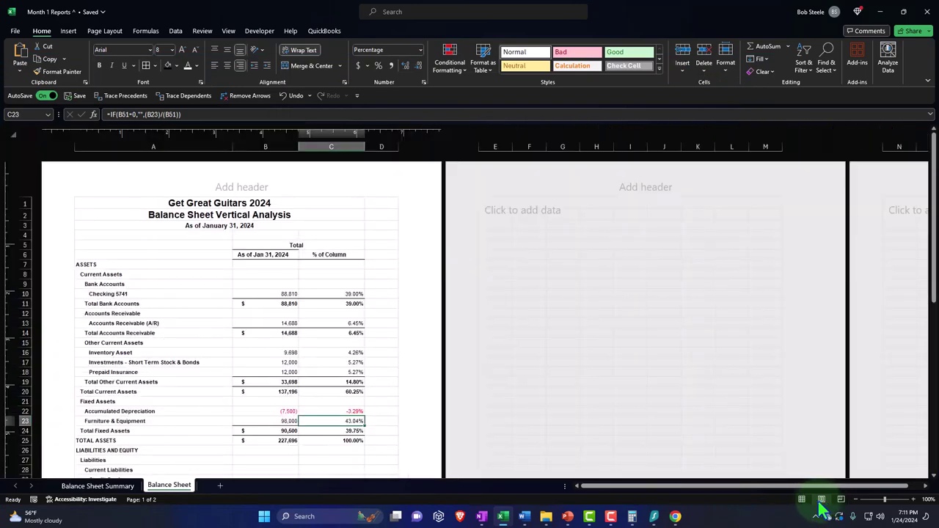
left_click(803, 501)
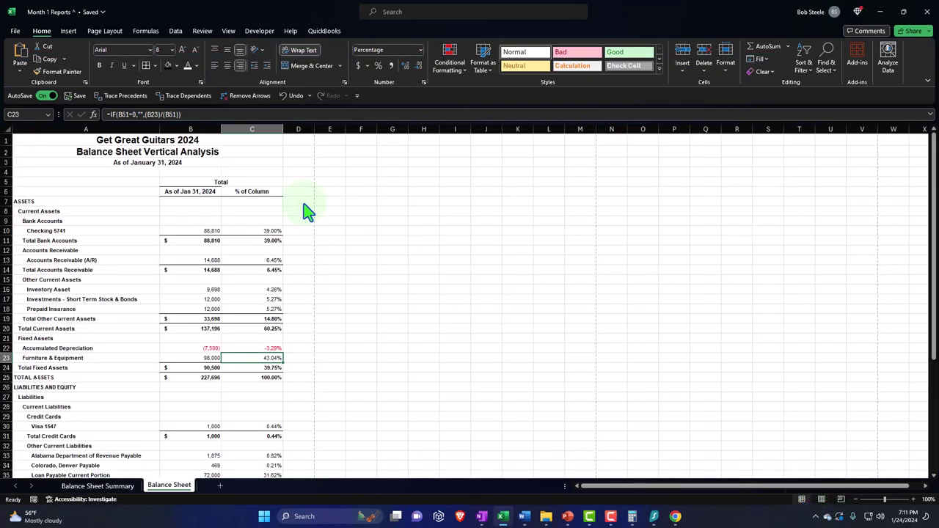
left_click(42, 129)
right_click(39, 184)
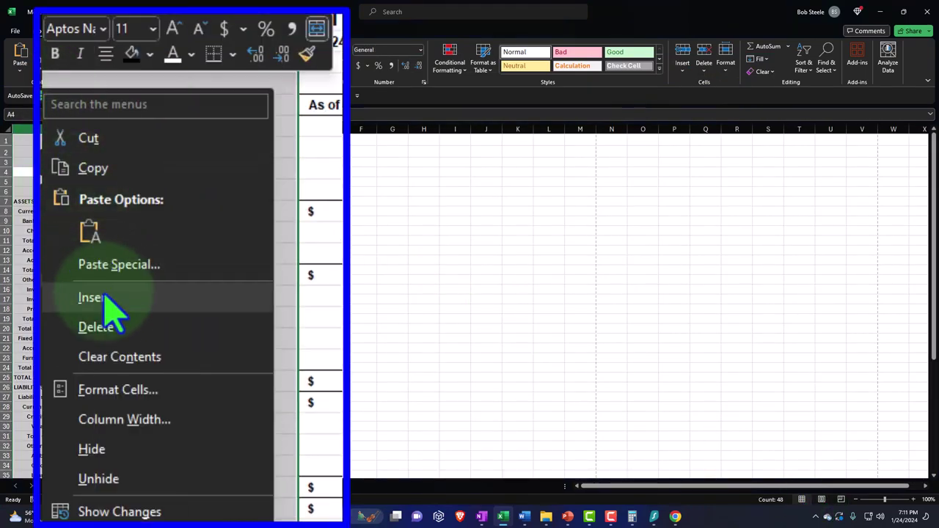
left_click(71, 286)
left_click(88, 192)
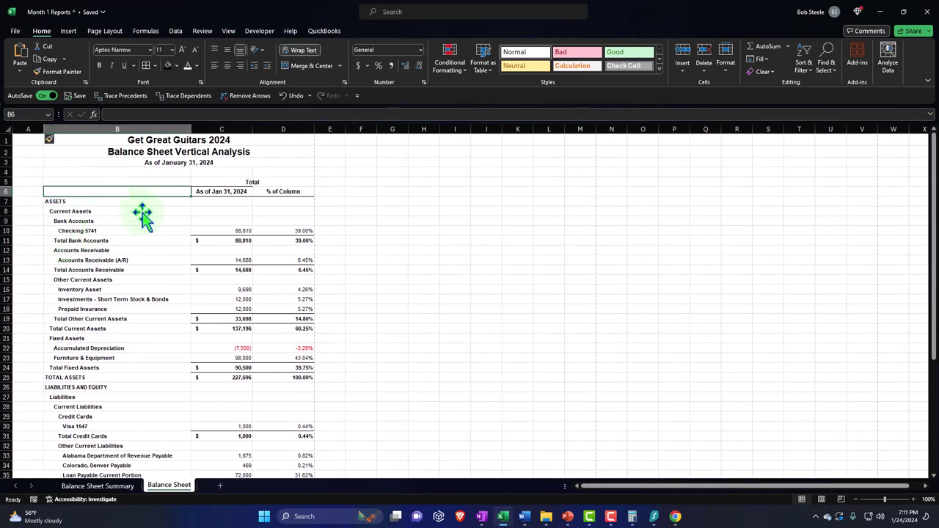
Format the Balance Sheet Vertical Analysis heading rows, B1:D3, with a black fill and white font
scroll(164, 264, "up", 2, "ctrl")
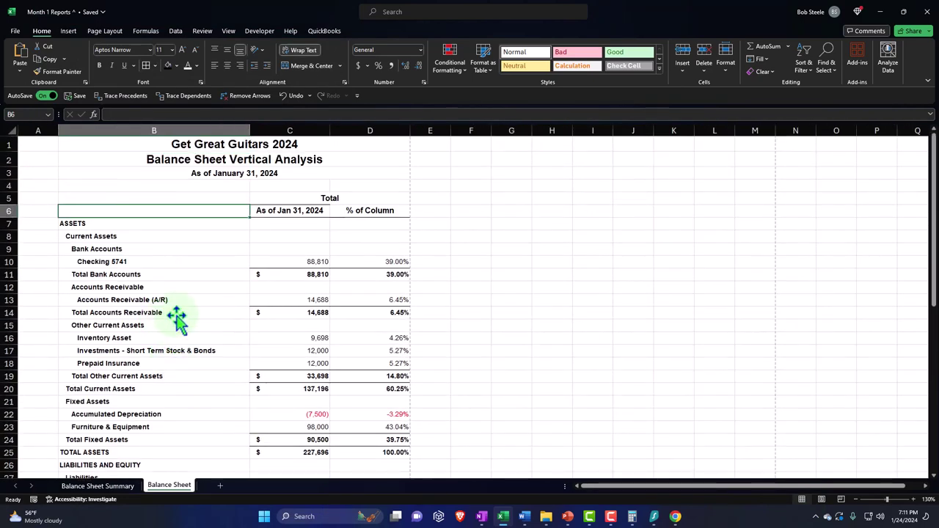
left_click_drag(143, 147, 288, 174)
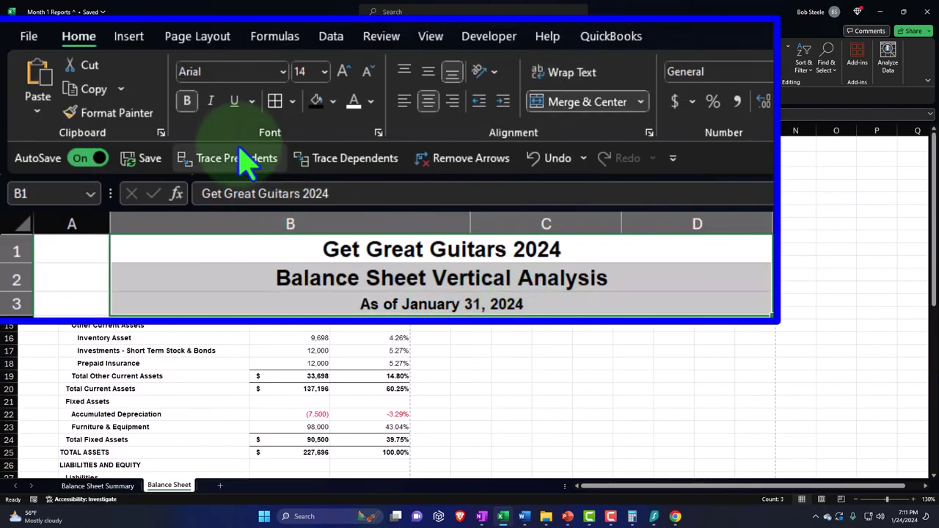
left_click(167, 66)
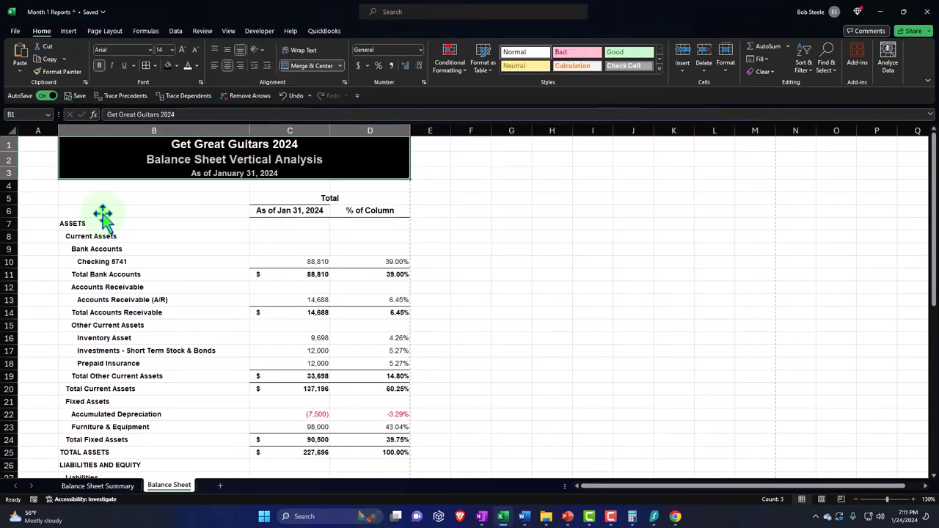
Apply all borders to the Balance Sheet Vertical Analysis table, B6:D51
left_click_drag(100, 211, 367, 451)
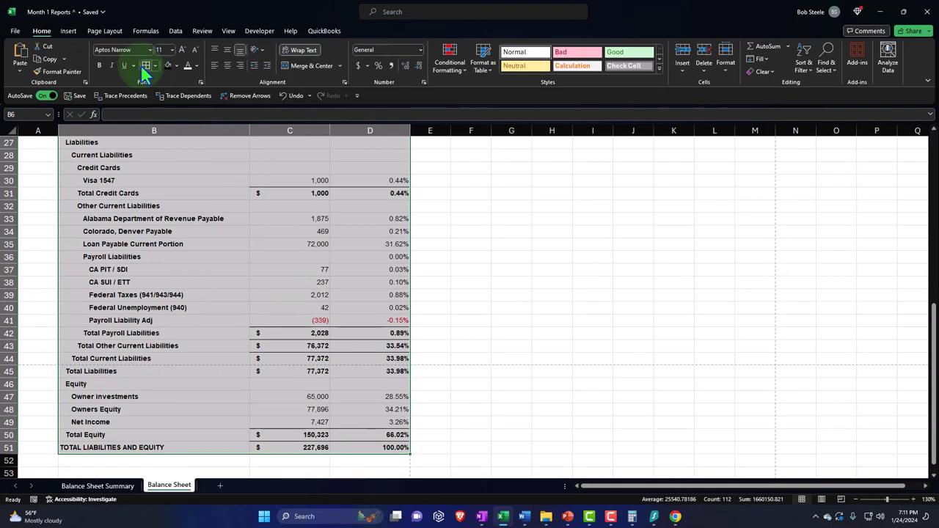
left_click(145, 66)
left_click(303, 262)
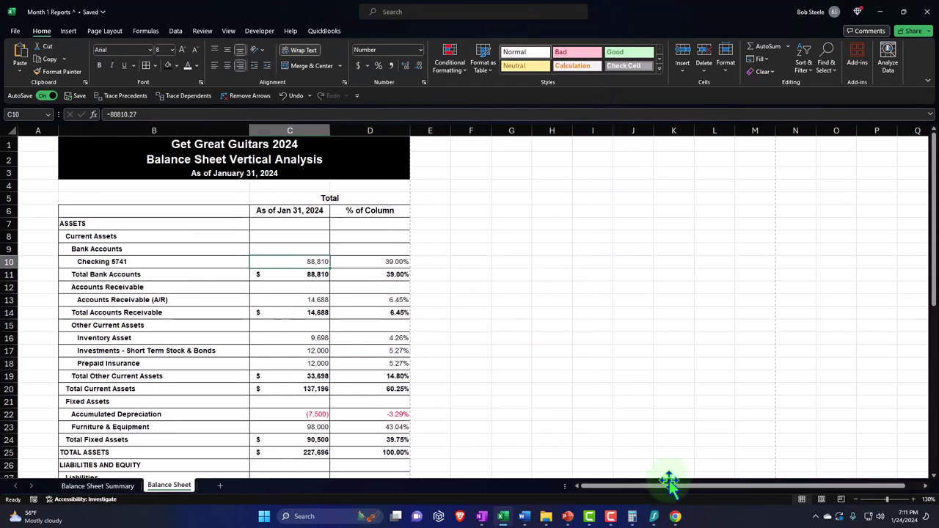
Switch to QuickBooks Online in Chrome and export the Income Statement Summary report to Excel
mouse_move(675, 517)
left_click(653, 464)
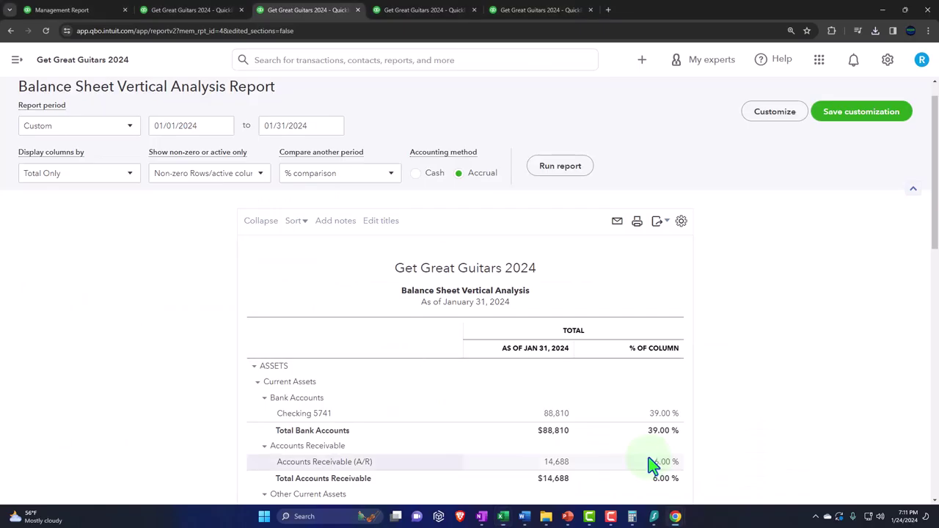
left_click(424, 10)
scroll(183, 304, "up", 2)
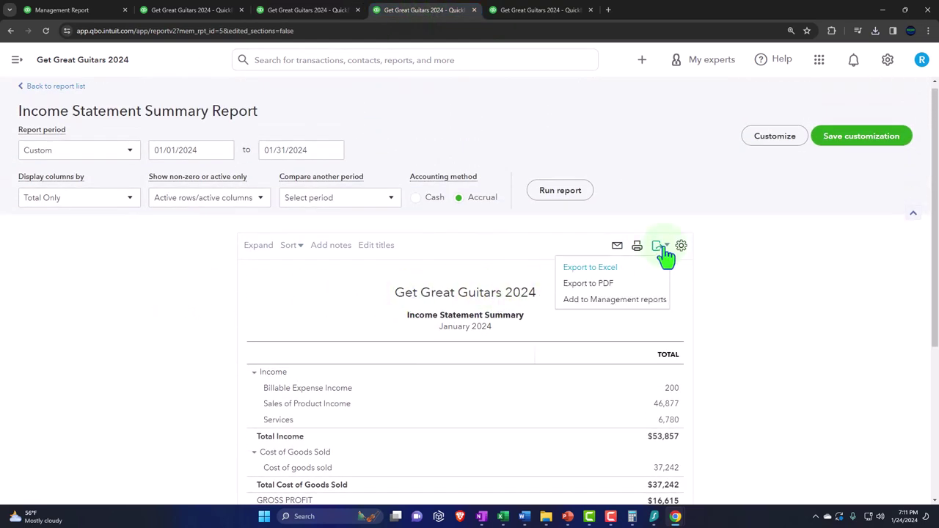
left_click(612, 268)
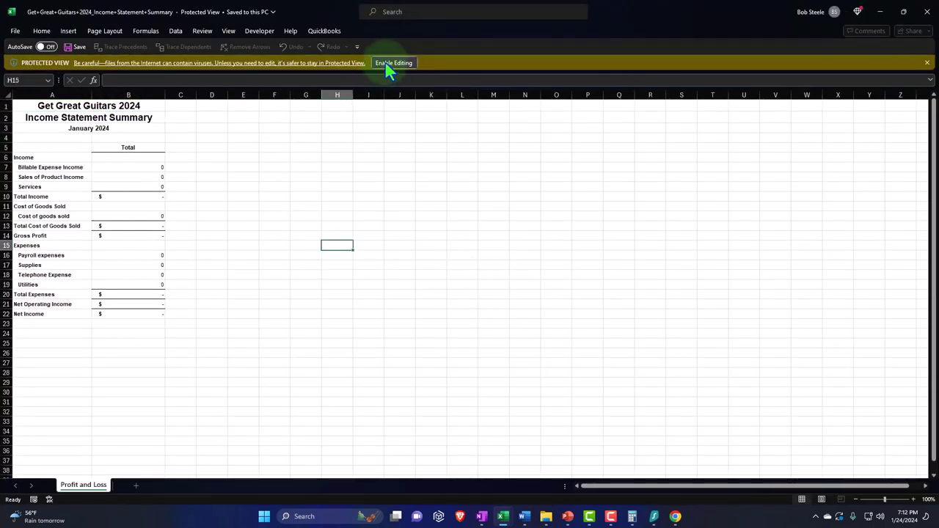
Enable editing in the exported Income Statement Summary workbook and move its Profit and Loss worksheet into Month 1 Reports
left_click(387, 63)
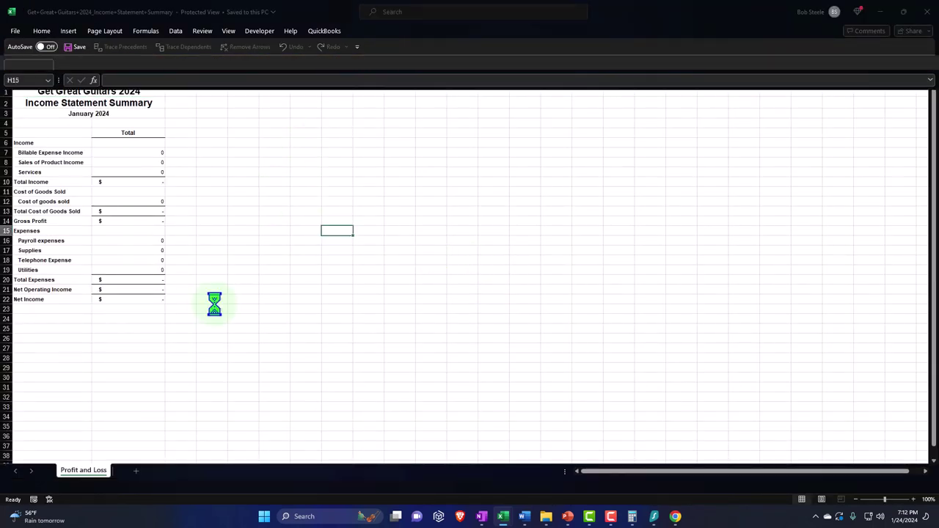
right_click(99, 488)
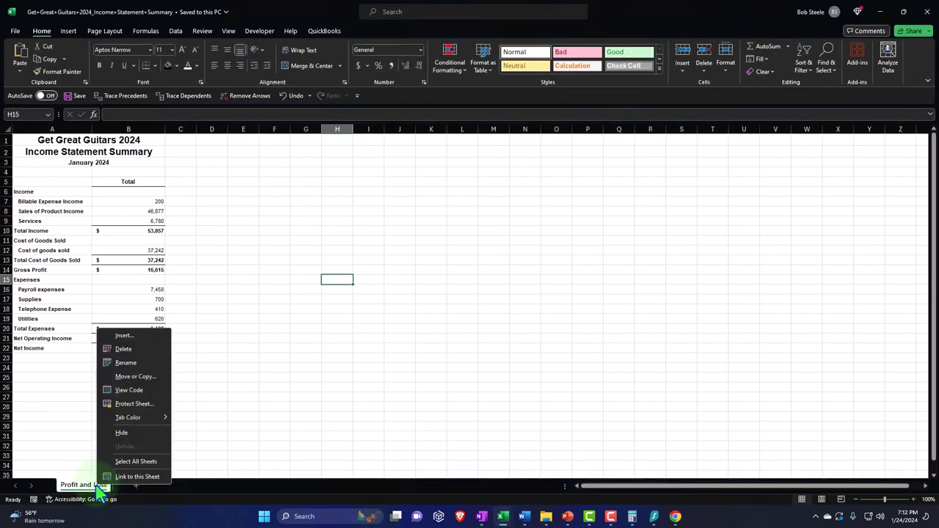
left_click(136, 377)
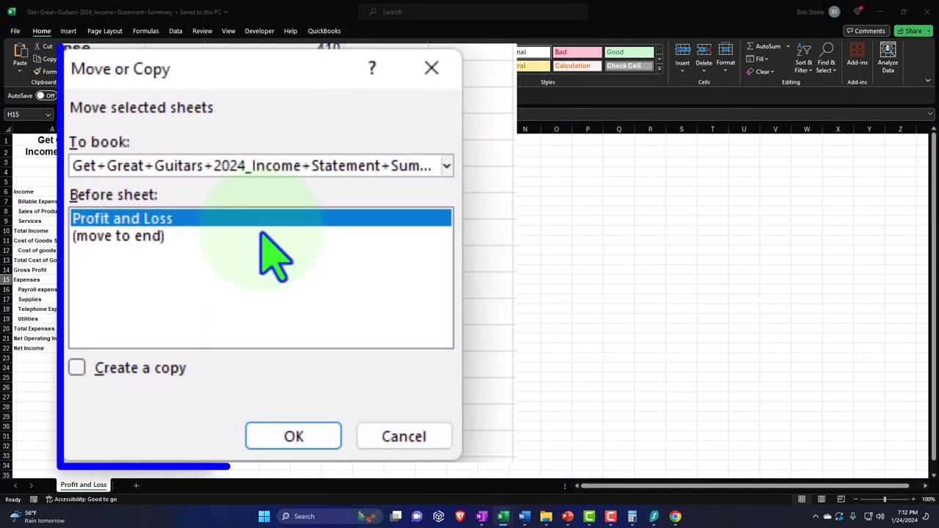
left_click(294, 167)
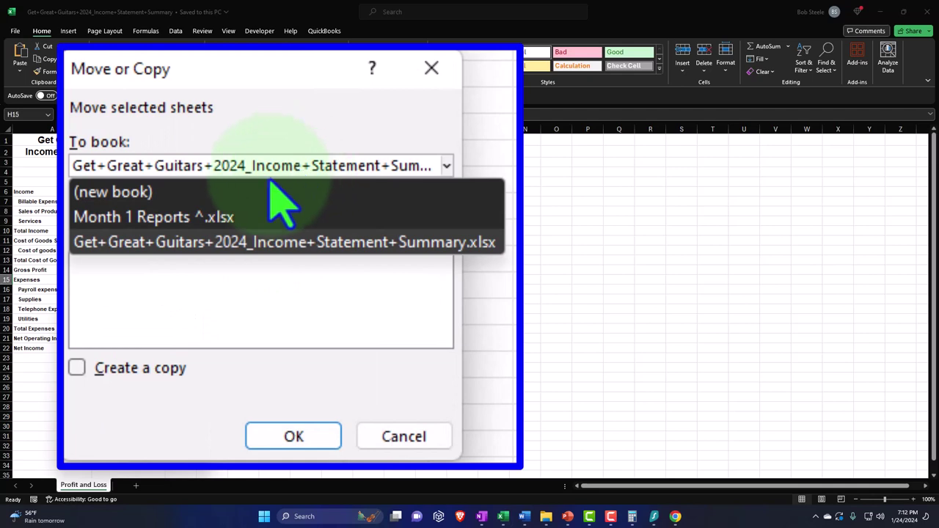
left_click(227, 233)
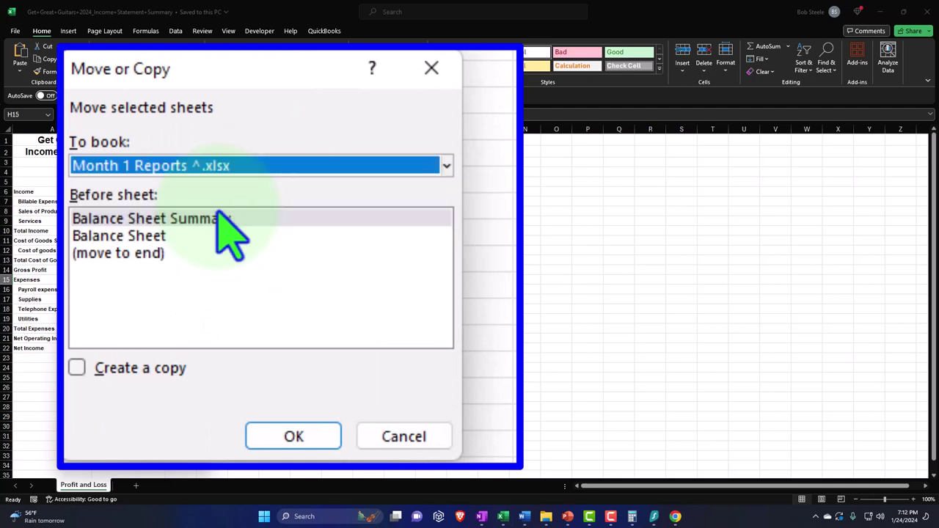
left_click(295, 438)
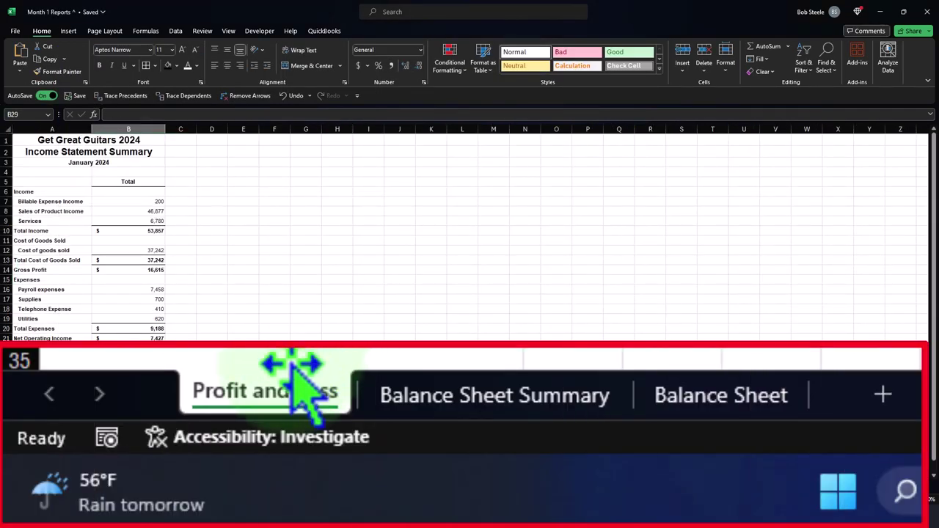
Place the Profit and Loss worksheet after Balance Sheet and show its page breaks by visiting Page Layout view
left_click_drag(290, 408, 835, 414)
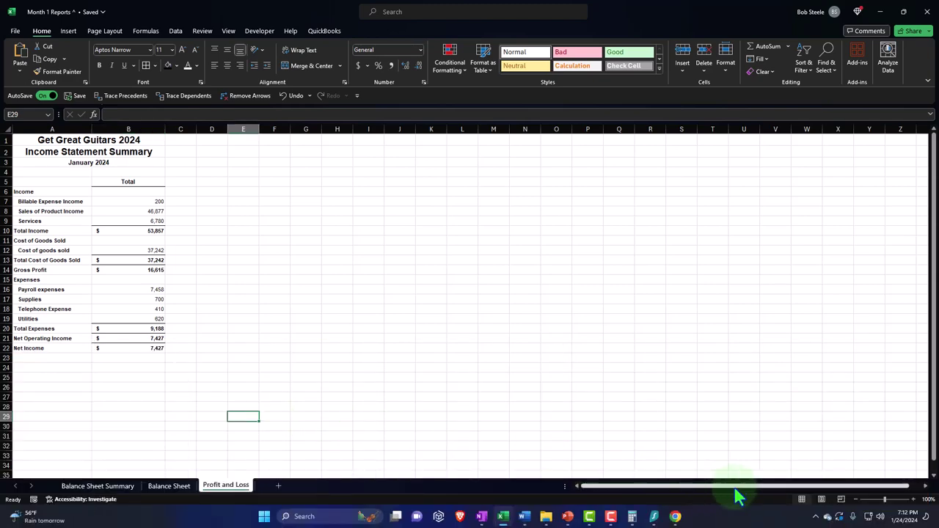
left_click(823, 500)
left_click(802, 499)
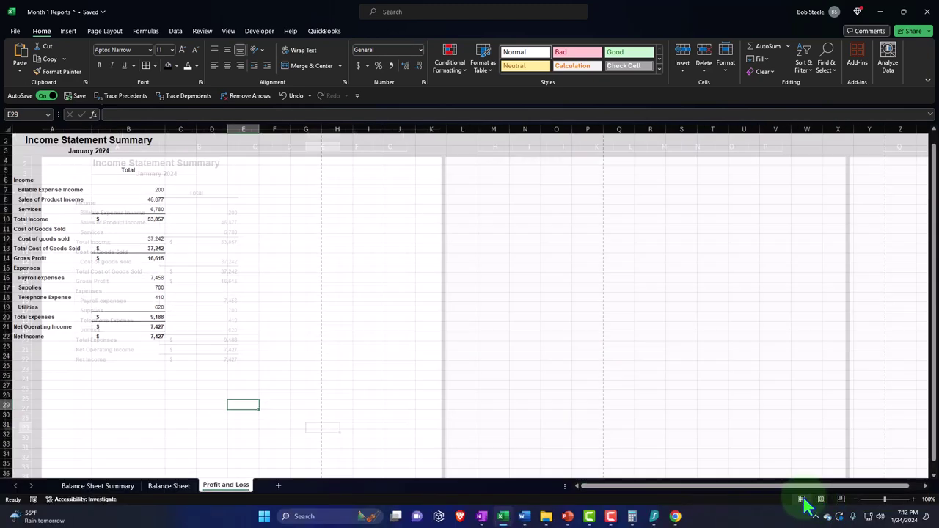
scroll(176, 363, "up", 1)
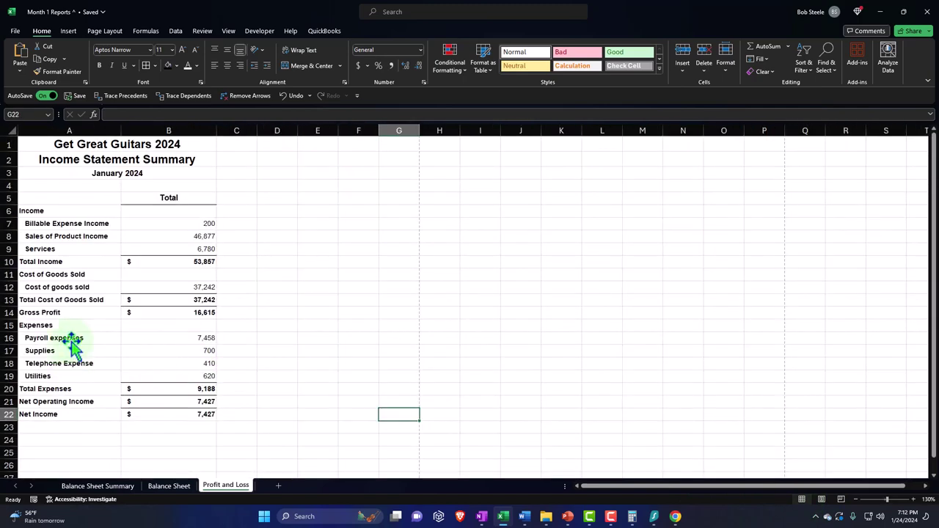
Insert a blank column before column A on the Profit and Loss worksheet
left_click(44, 174)
right_click(44, 173)
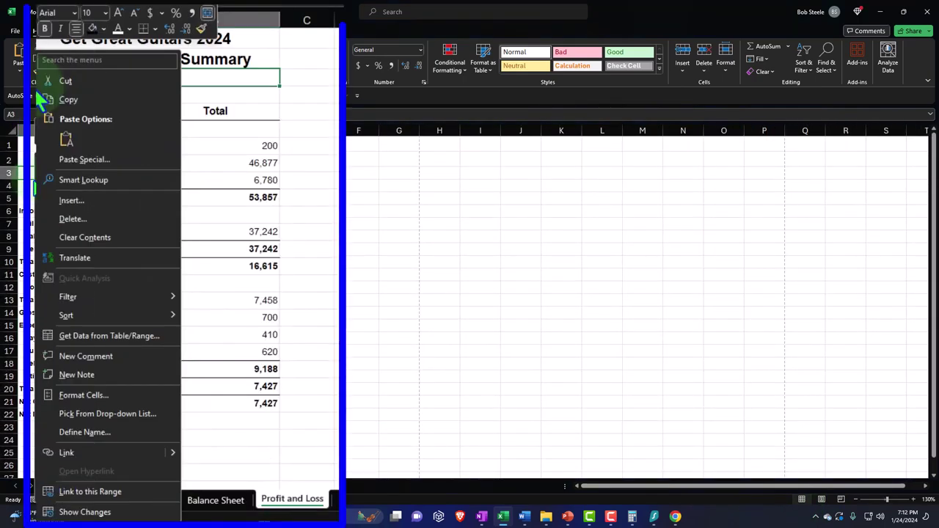
key("Escape")
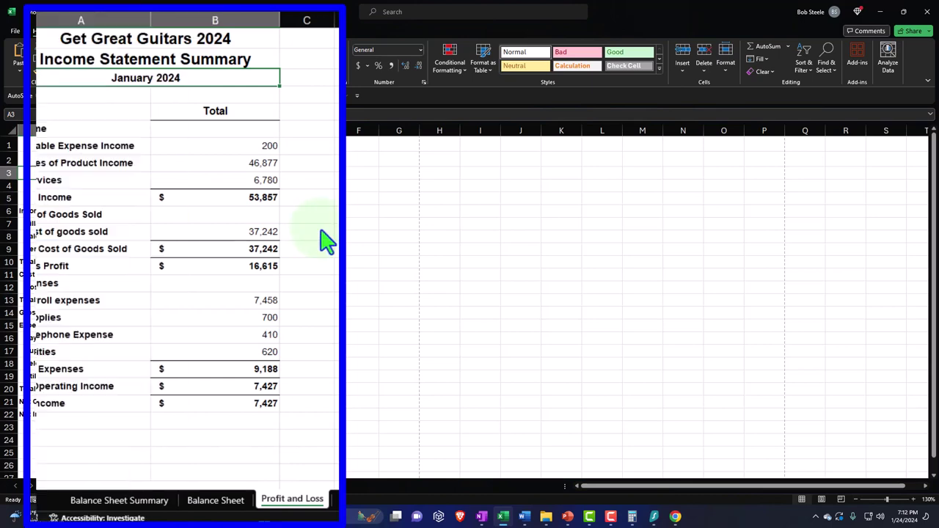
left_click(35, 129)
right_click(40, 309)
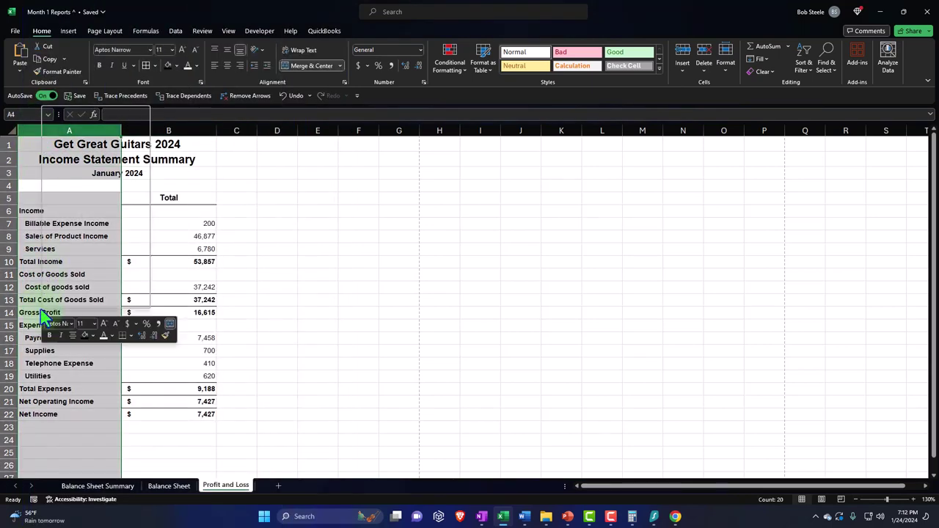
left_click(94, 217)
left_click(84, 247)
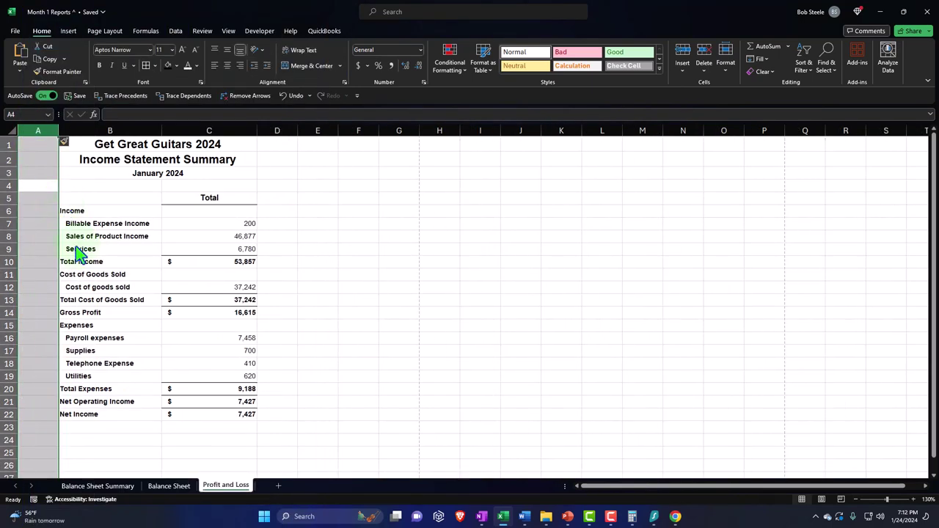
Widen the blank columns A and D to the same width, about 18, on either side of the income statement
left_click_drag(58, 131, 103, 137)
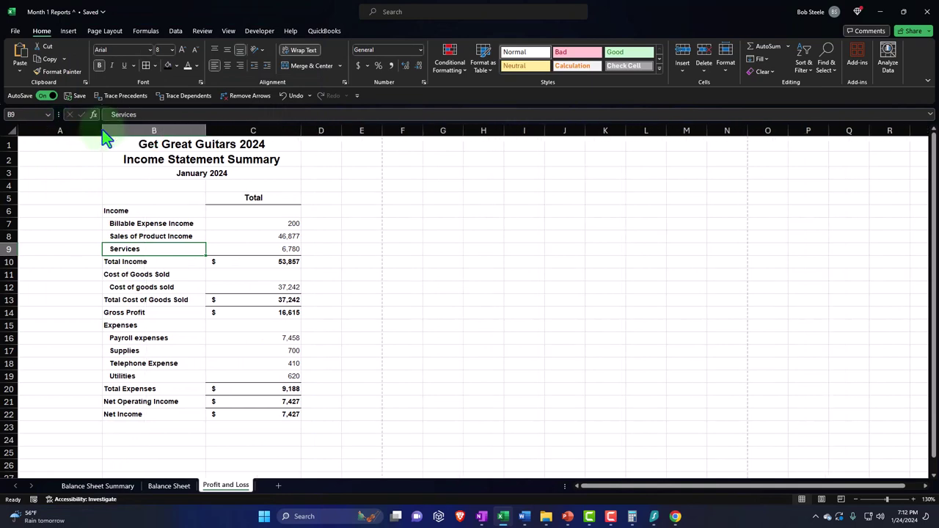
left_click(78, 132)
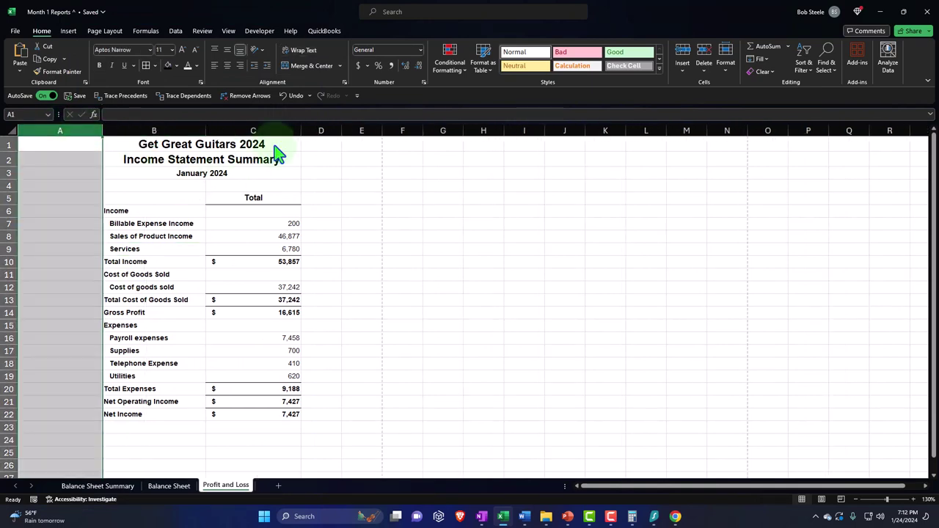
left_click(103, 130)
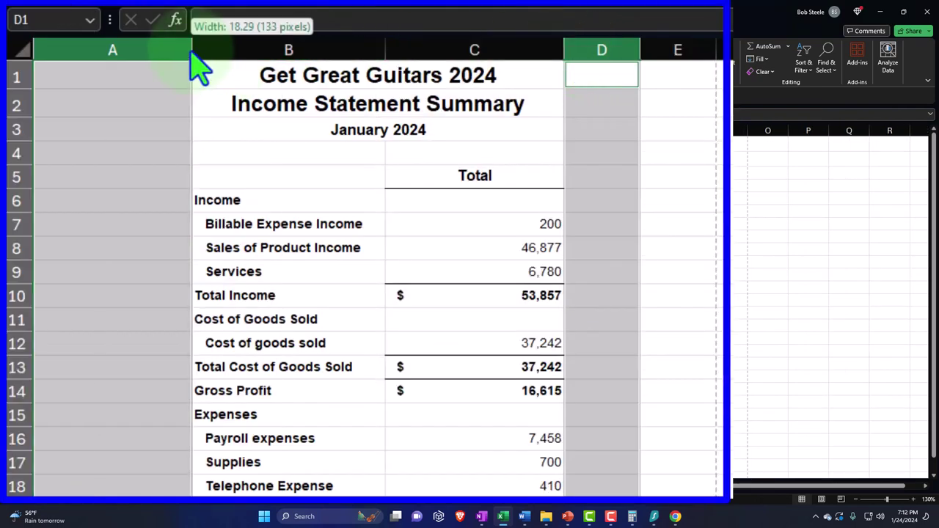
left_click(192, 67)
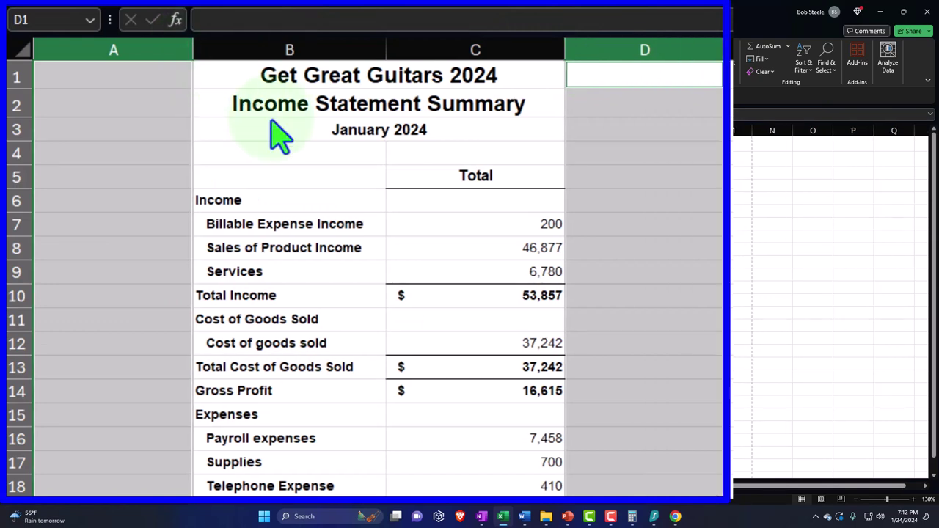
left_click(350, 223)
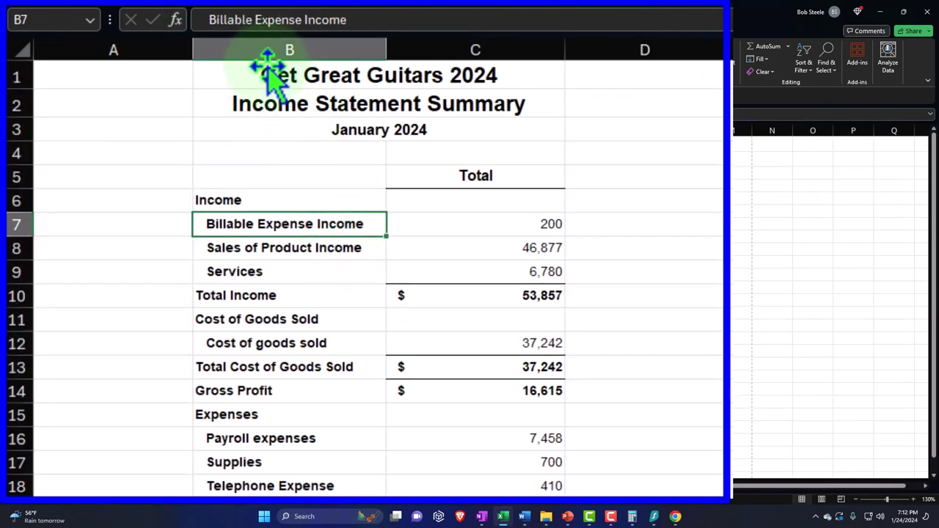
Format the Income Statement Summary heading rows, B1:C3, with a black fill and white font
left_click_drag(270, 73, 444, 143)
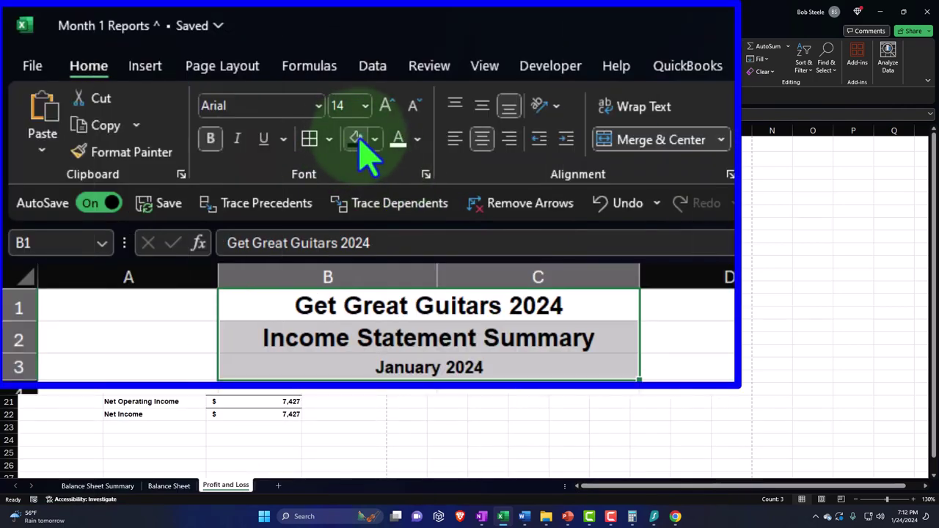
left_click(357, 141)
left_click(397, 141)
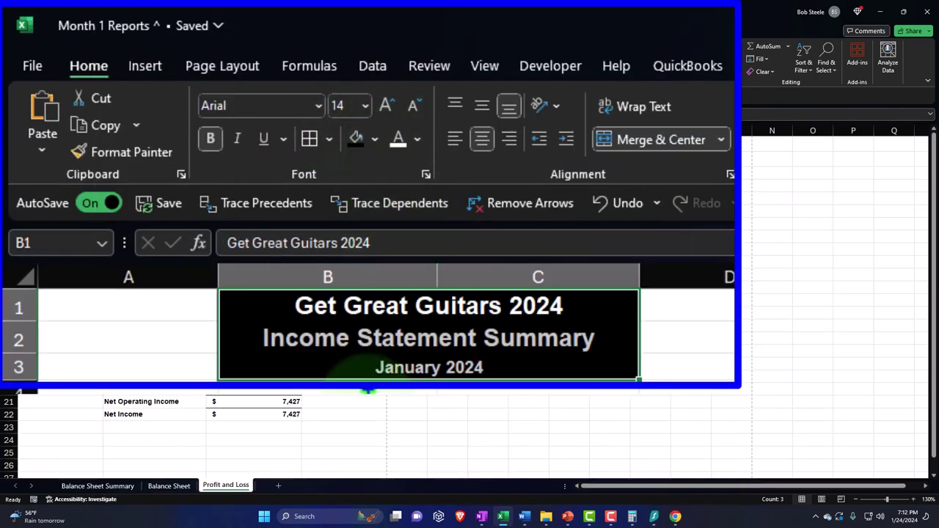
Apply all borders to the Income Statement Summary table, B6:C22
left_click_drag(140, 213, 249, 413)
left_click(160, 60)
left_click(381, 274)
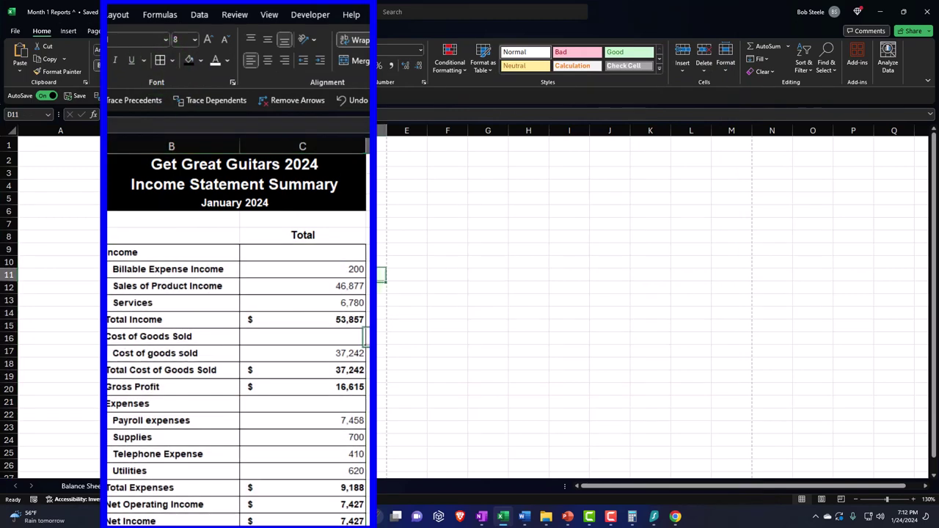
Switch to QuickBooks Online in Chrome and export the Income Statement Vertical Analyses report to Excel
mouse_move(675, 518)
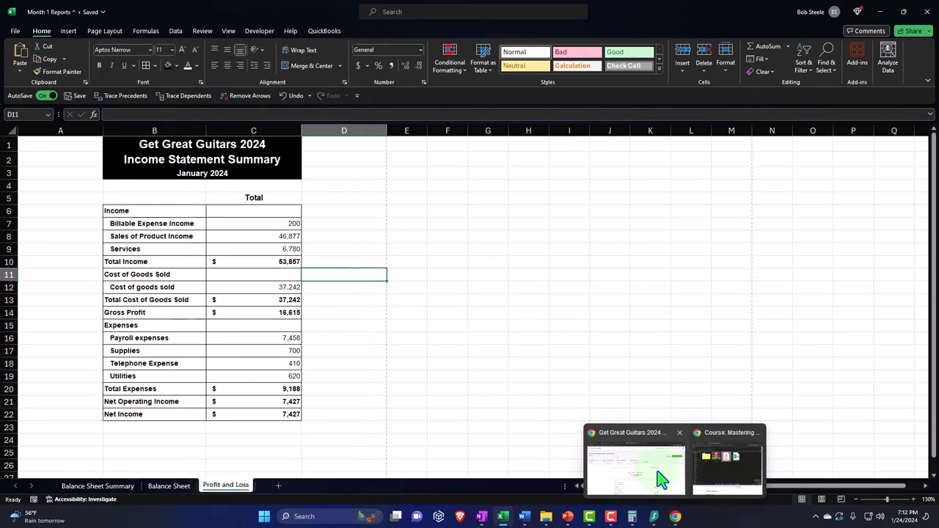
left_click(654, 478)
left_click(536, 18)
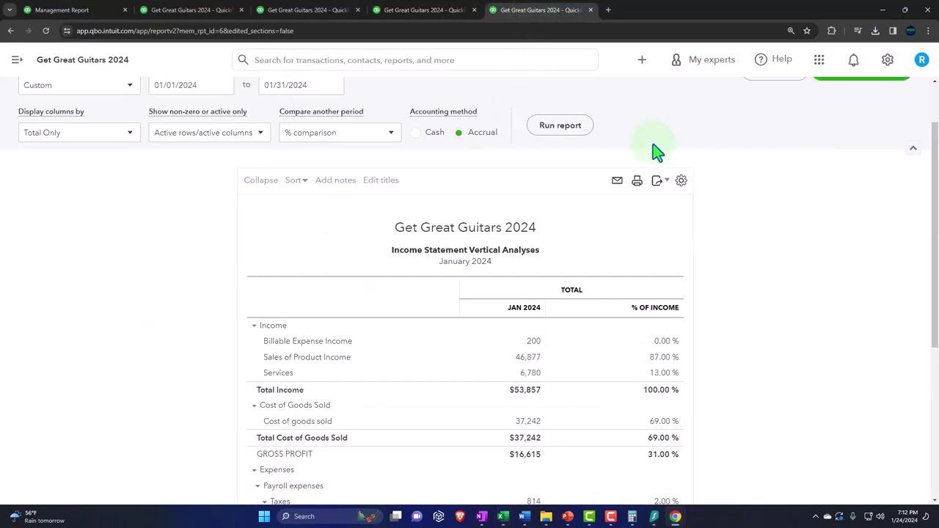
scroll(723, 203, "up", 1)
left_click(668, 254)
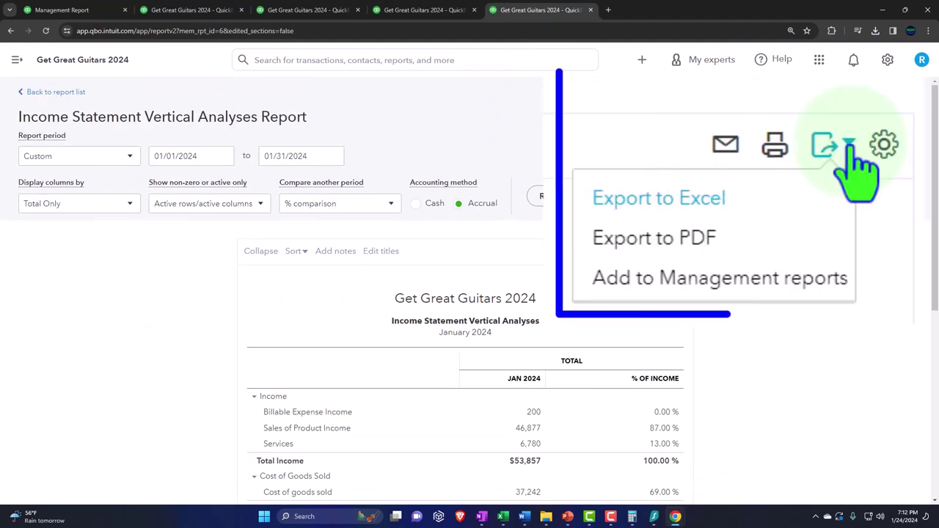
left_click(606, 281)
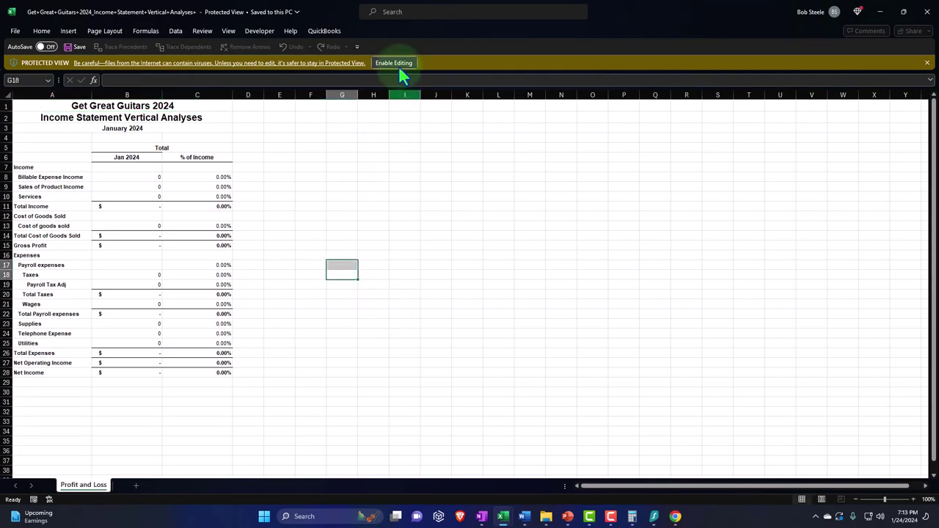
Enable editing in the exported Income Statement Vertical Analyses workbook and move its worksheet into Month 1 Reports, after Profit and Loss
left_click(398, 63)
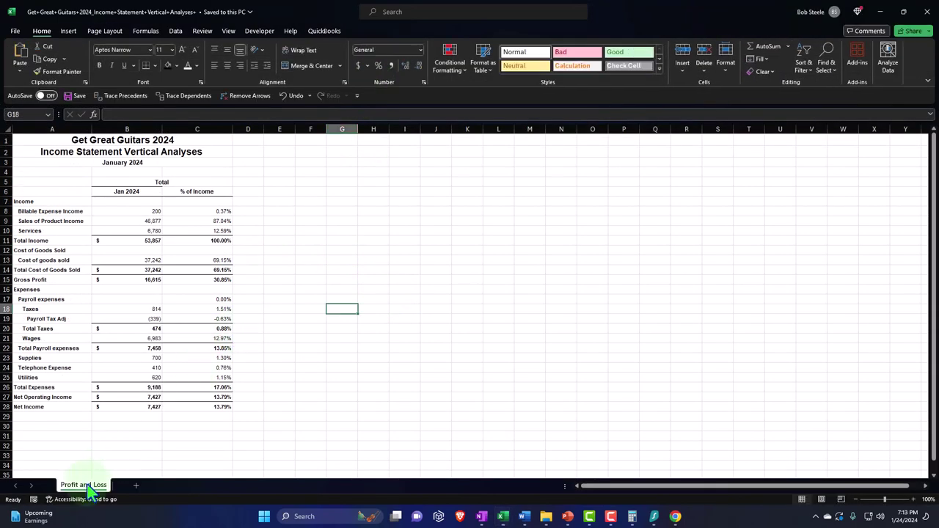
right_click(90, 490)
left_click(212, 167)
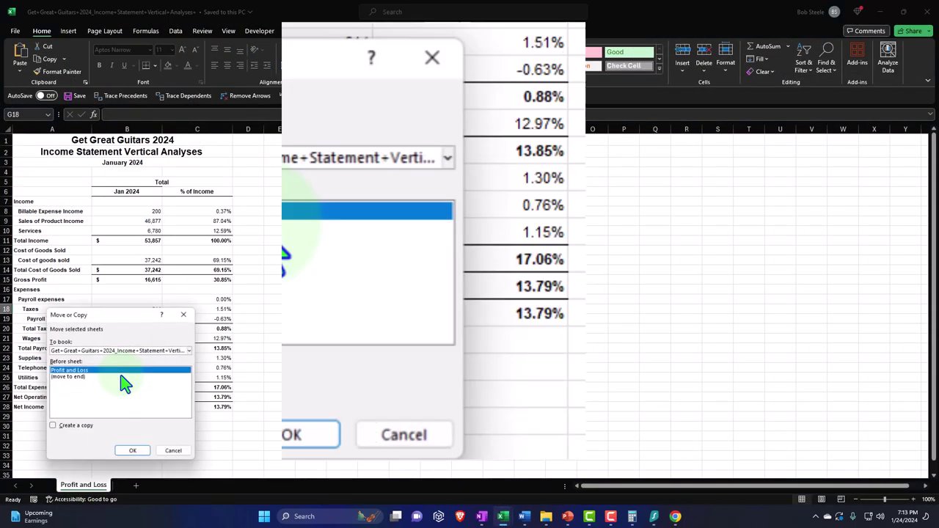
left_click(112, 351)
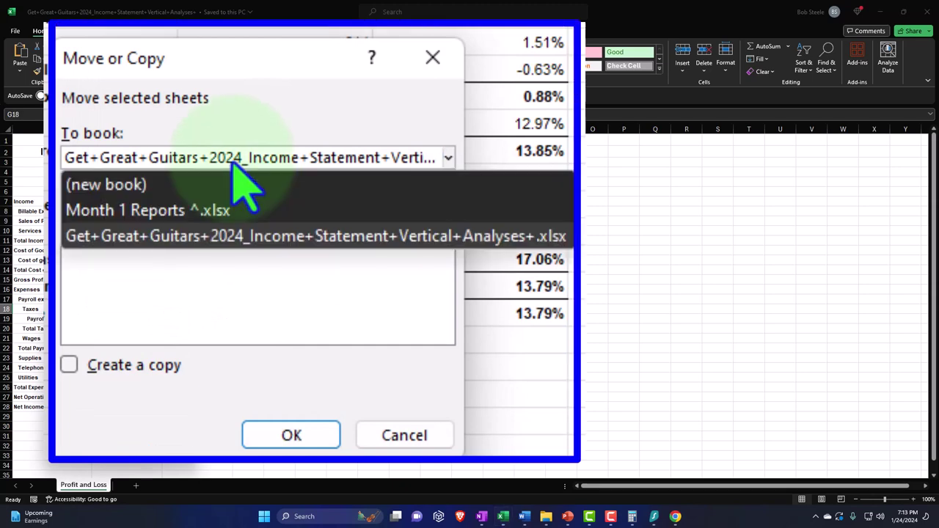
left_click(213, 211)
left_click(309, 433)
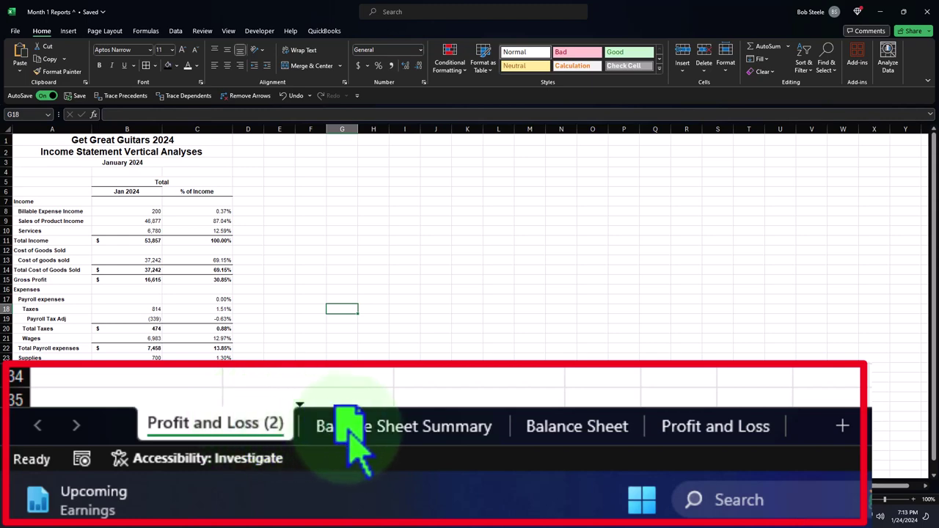
left_click_drag(537, 433, 800, 437)
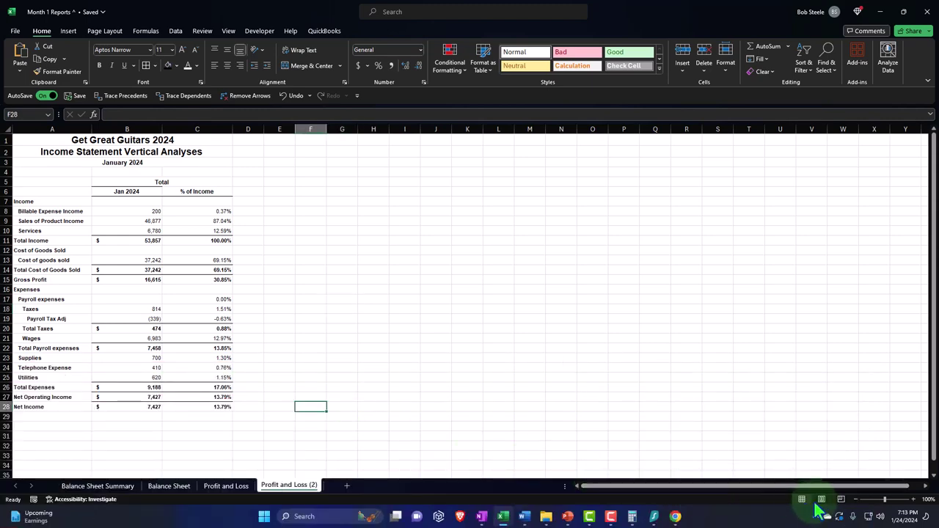
Show the page breaks on the Profit and Loss (2) sheet and insert a blank column before column A
left_click(821, 499)
left_click(802, 499)
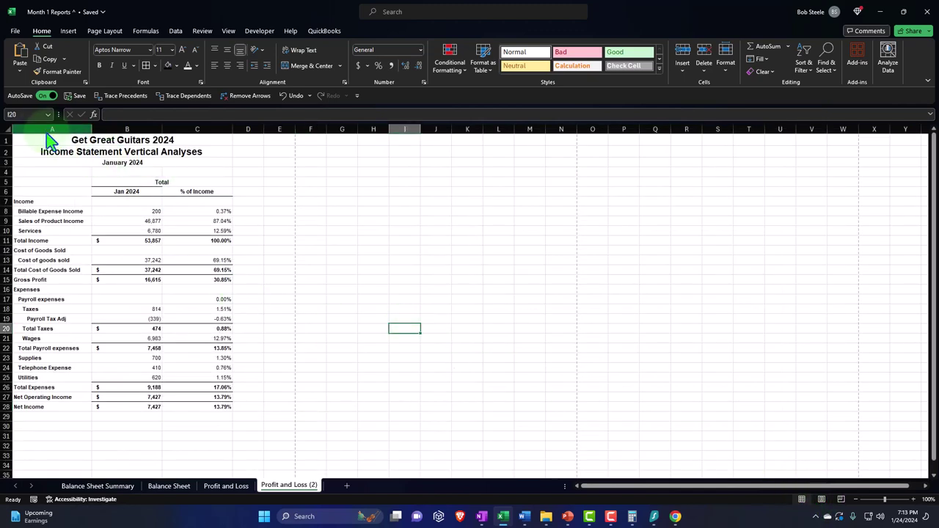
left_click(40, 130)
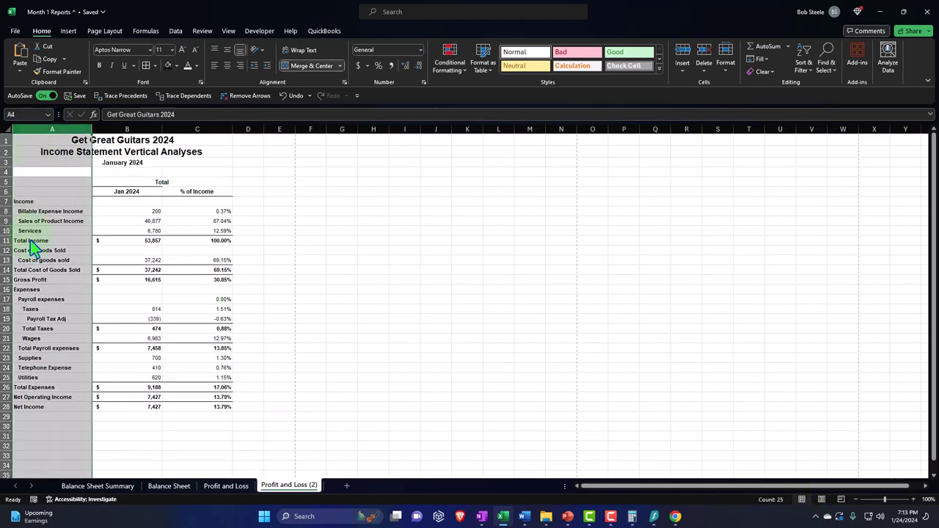
right_click(30, 240)
left_click(85, 289)
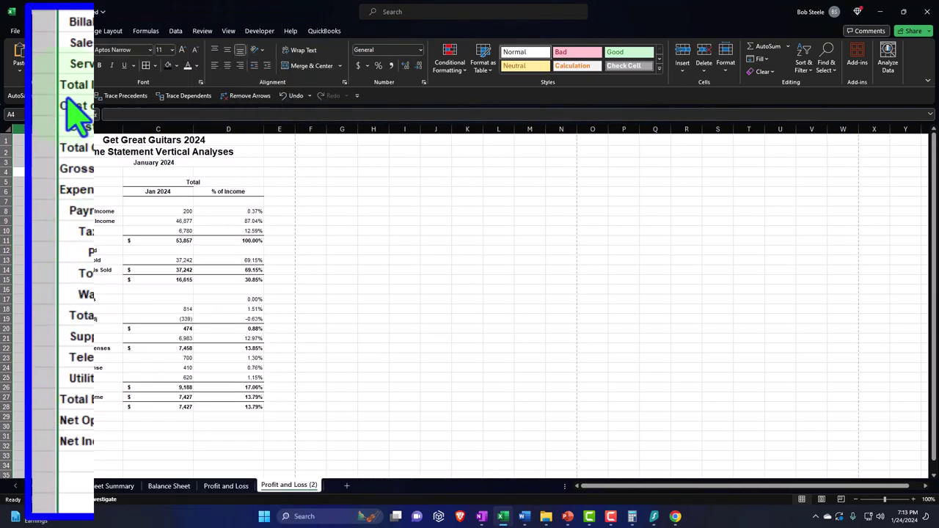
left_click(103, 243)
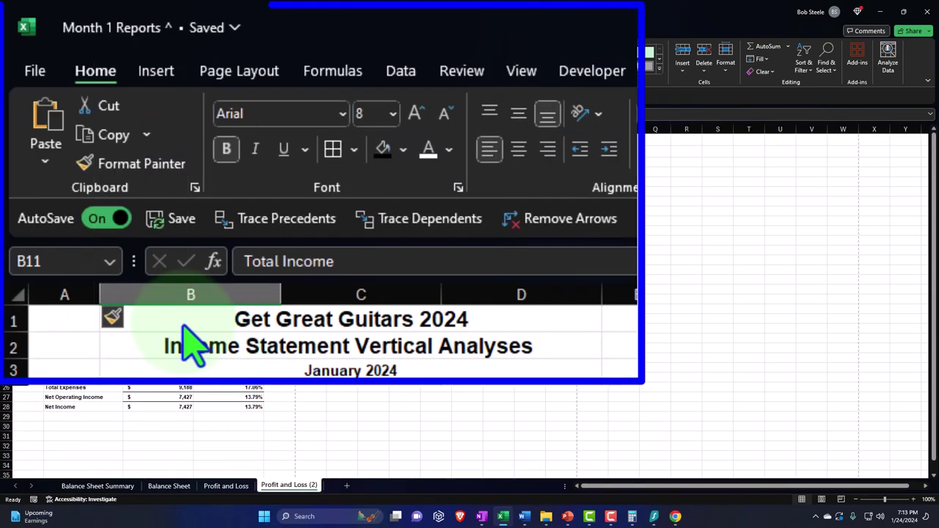
Format the Income Statement Vertical Analyses heading rows, B1:D3, with a black fill and white font
left_click_drag(82, 141, 207, 163)
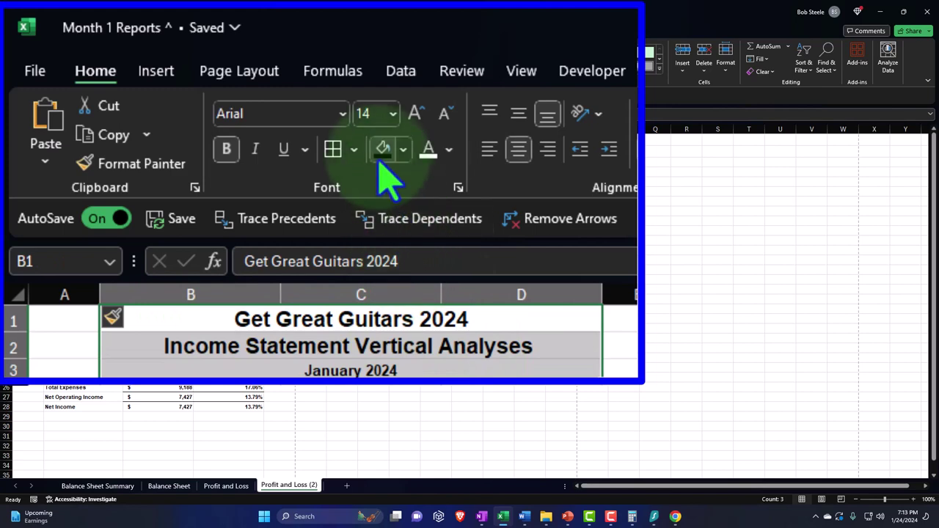
left_click(173, 63)
left_click(193, 63)
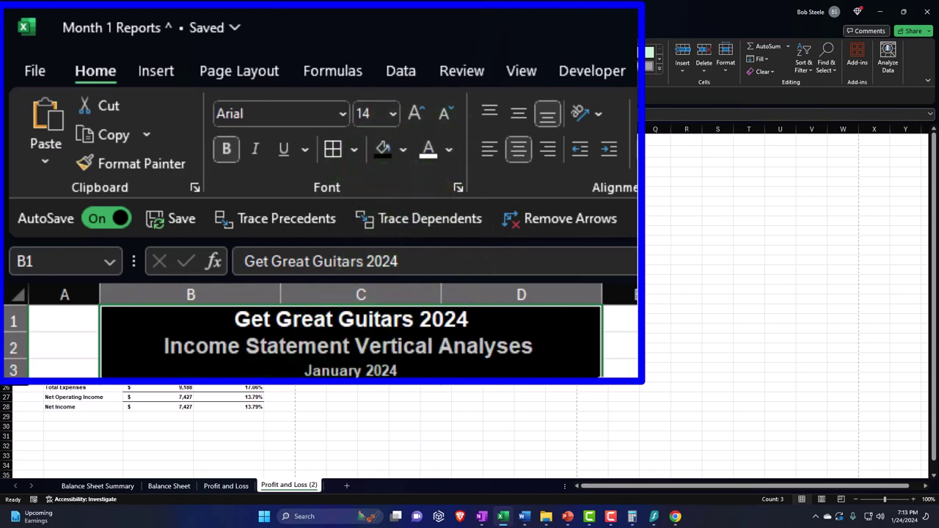
Apply all borders to the Income Statement Vertical Analyses table, B7:D28
left_click_drag(70, 201, 223, 413)
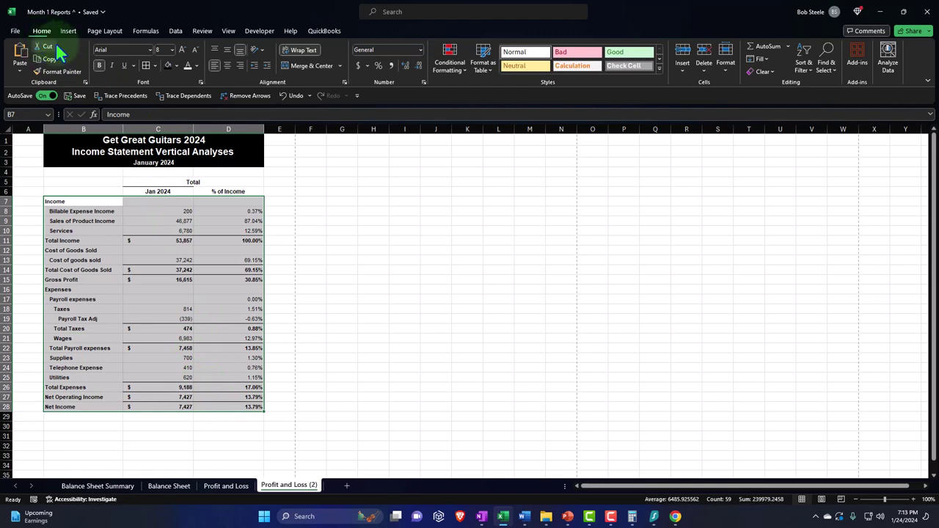
left_click(146, 65)
left_click(184, 289)
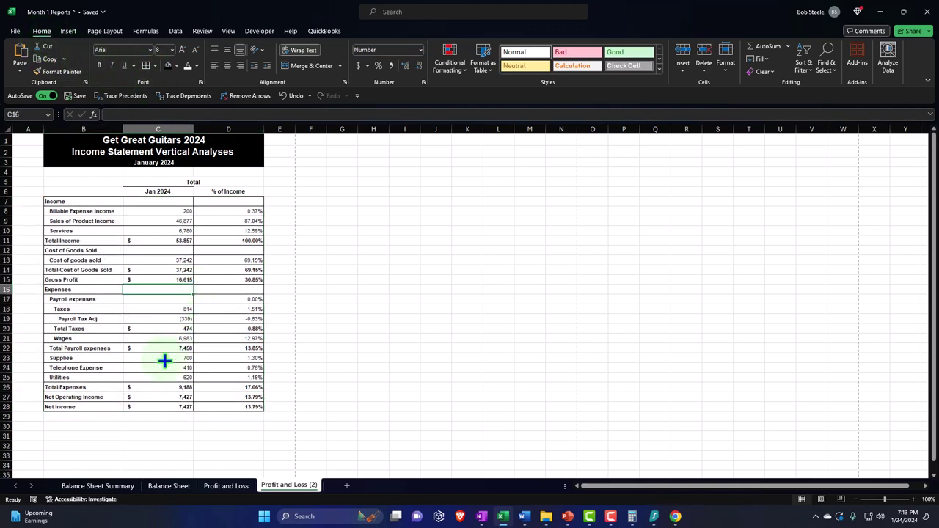
scroll(164, 361, "up", 1)
scroll(163, 360, "up", 1)
left_click(653, 300)
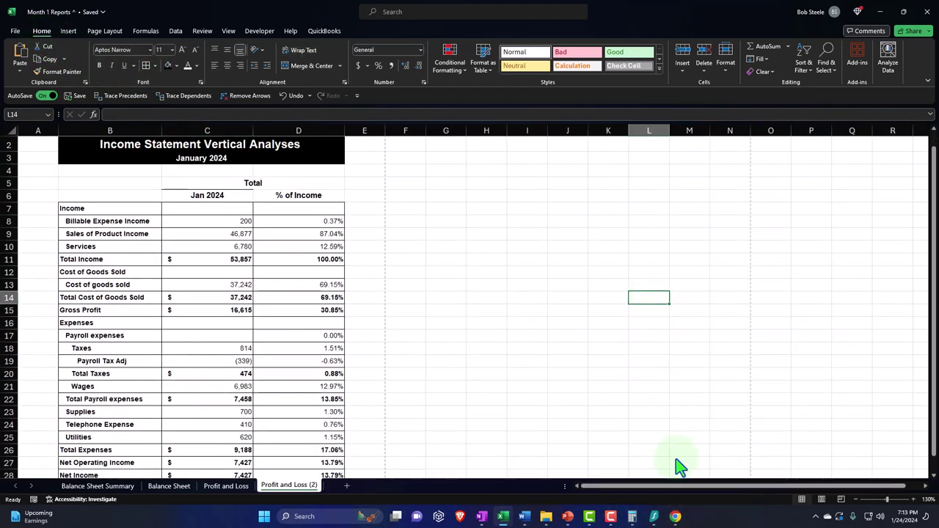
scroll(53, 339, "up", 1)
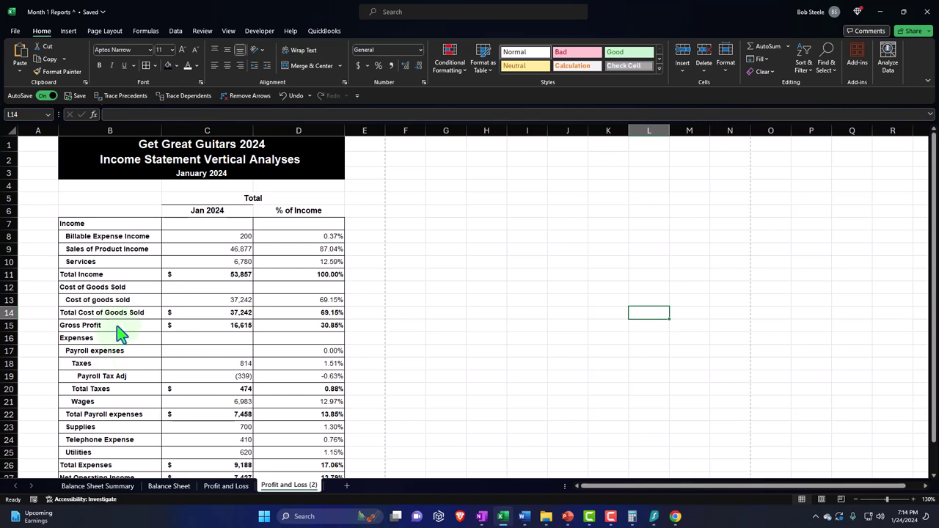
Set up printing of the entire Month 1 Reports workbook with CutePDF Writer as the printer
left_click(17, 32)
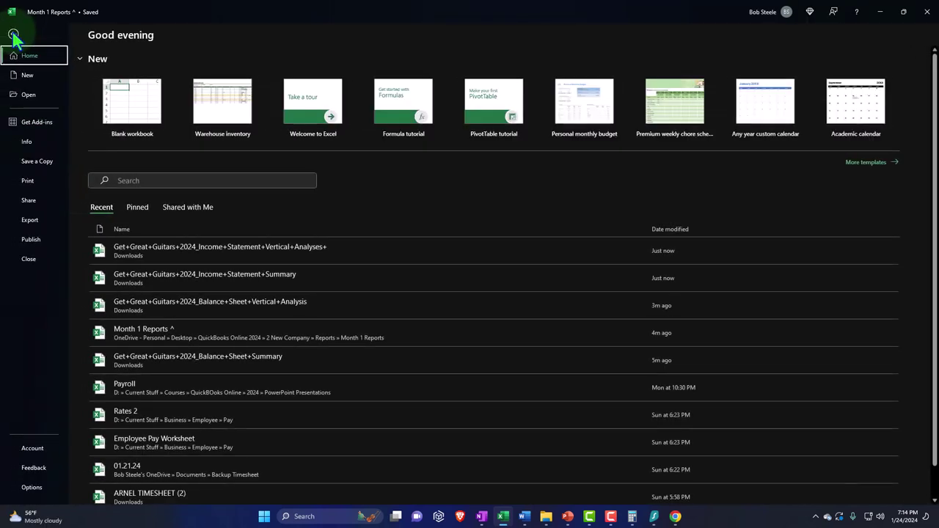
left_click(23, 183)
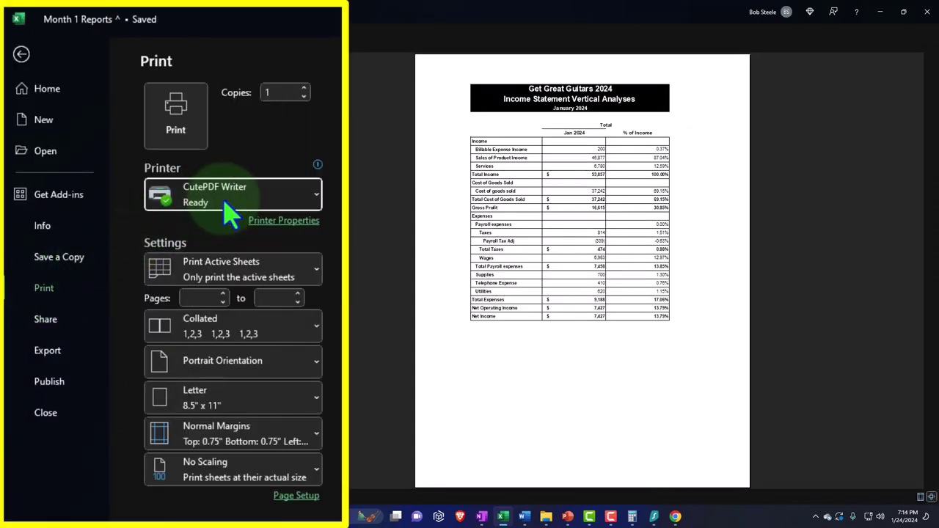
left_click(231, 210)
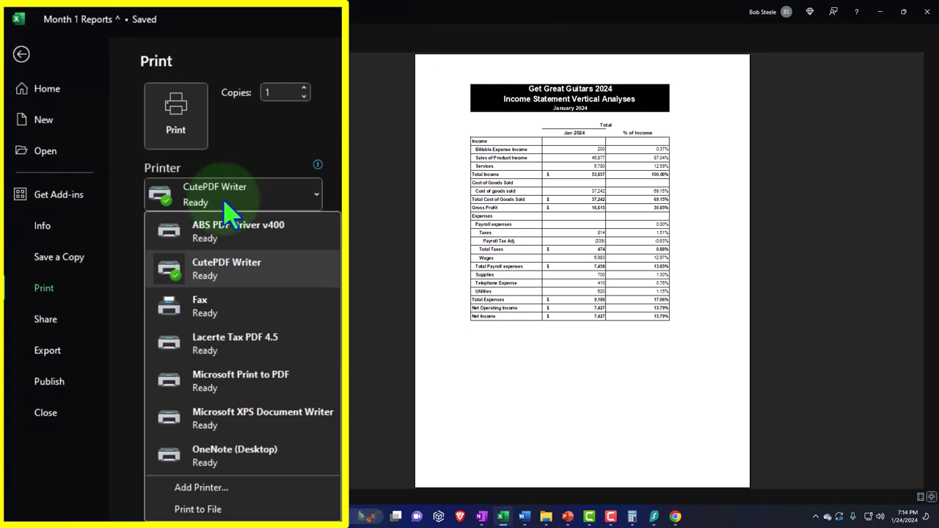
left_click(226, 205)
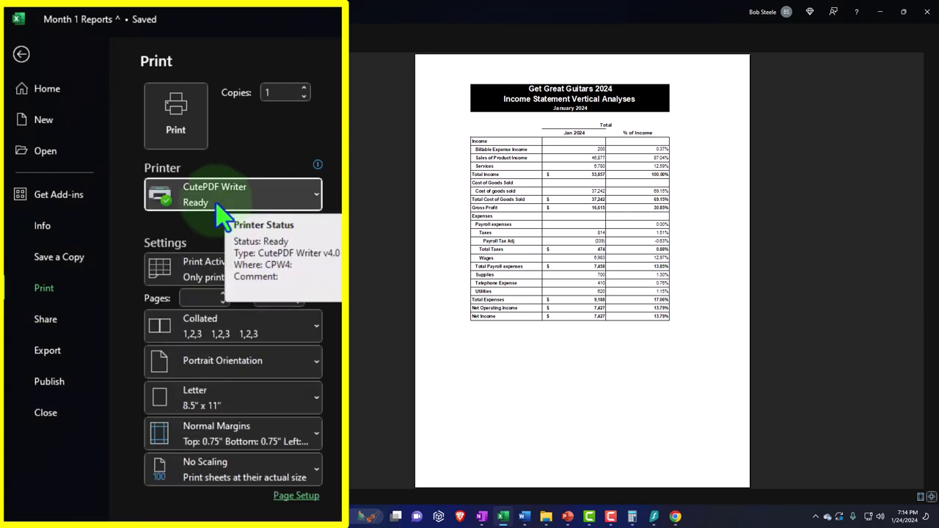
left_click(208, 283)
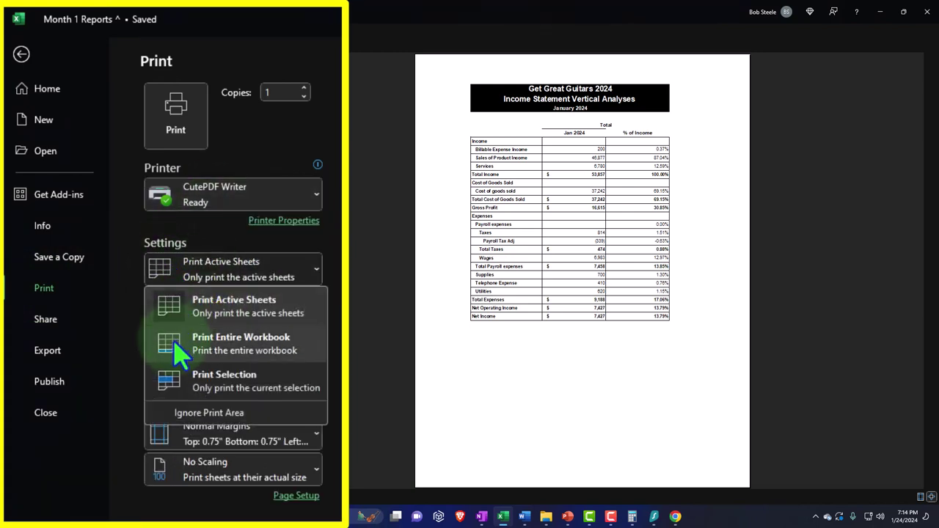
left_click(263, 352)
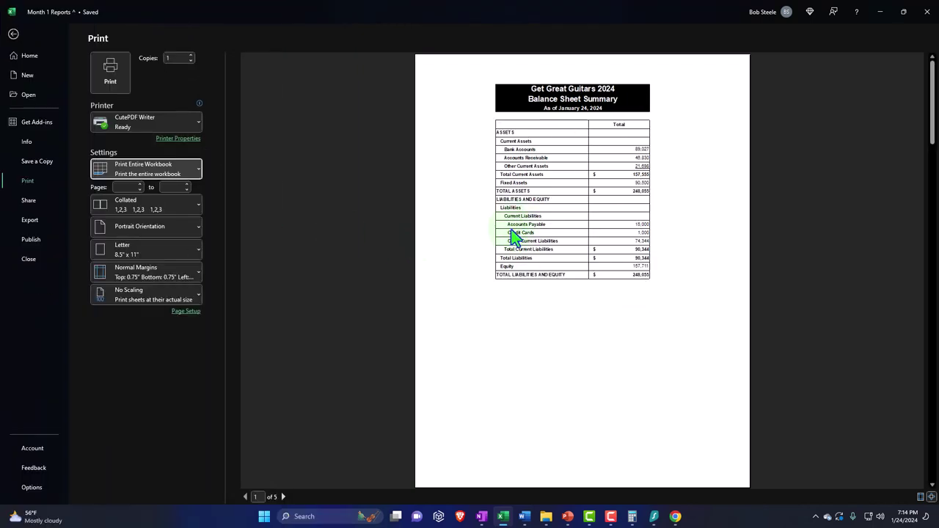
Examine the print preview pages of the balance sheet and income statement reports before printing
scroll(513, 234, "down", 5)
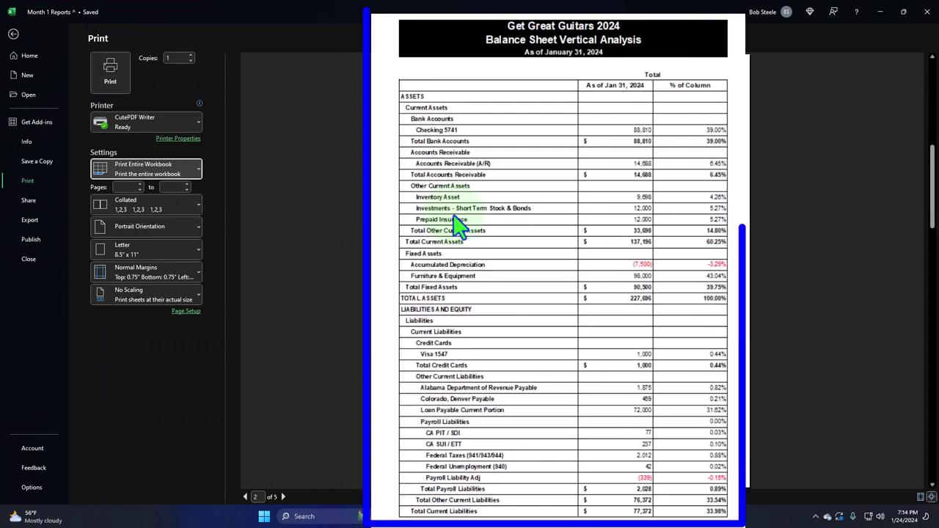
scroll(459, 228, "up", 3)
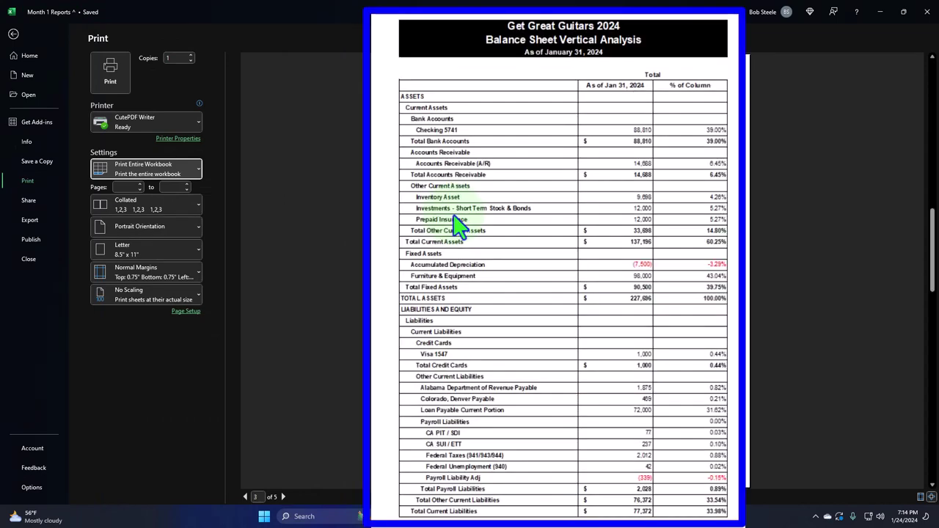
scroll(459, 227, "down", 5)
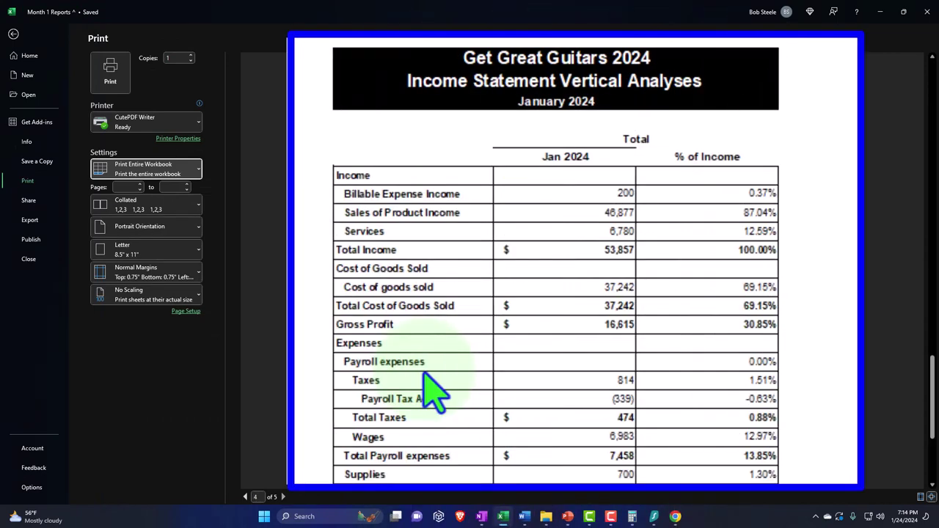
scroll(433, 389, "up", 3)
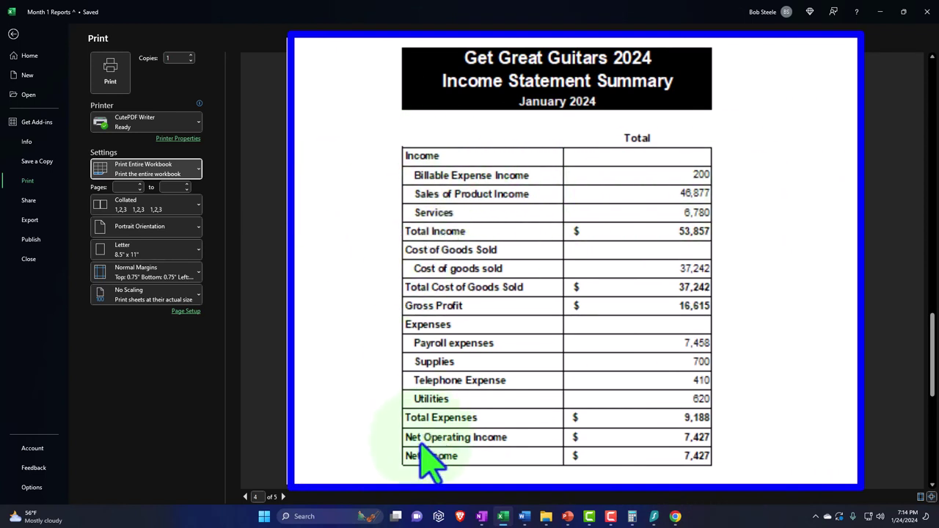
scroll(430, 463, "down", 3)
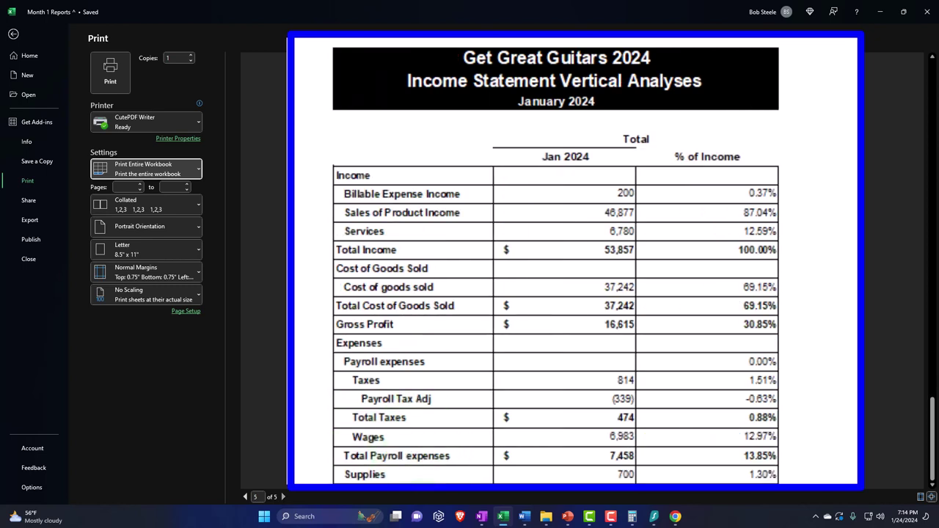
scroll(576, 260, "up", 12)
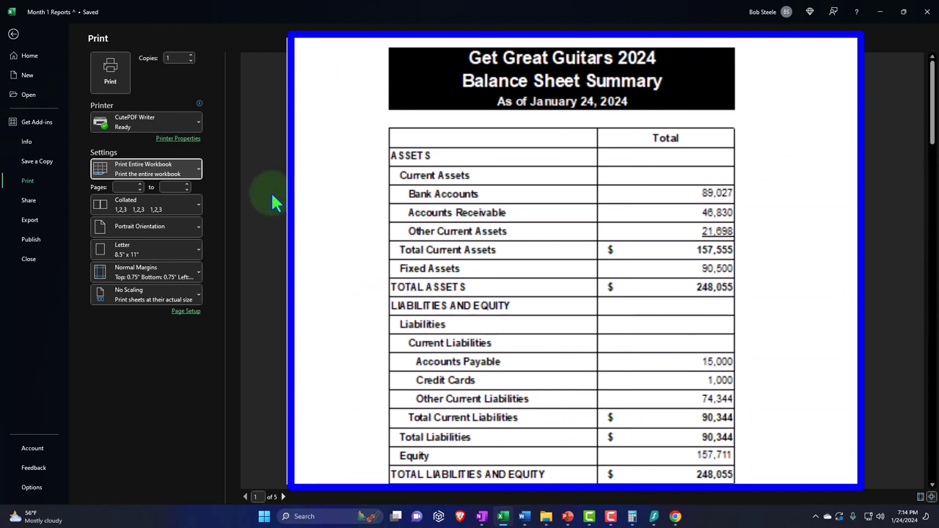
Print the workbook to CutePDF Writer and copy the path of the 2 New Company Reports folder from File Explorer
left_click(111, 70)
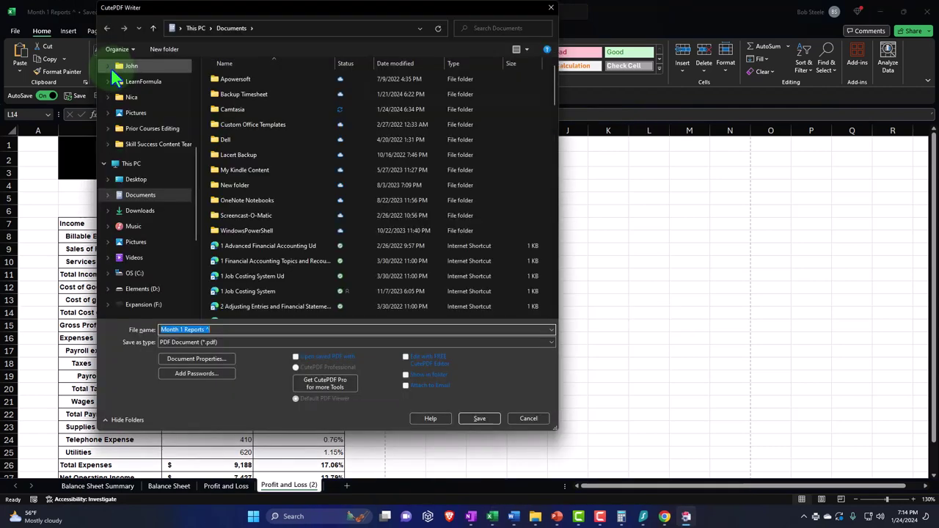
mouse_move(535, 519)
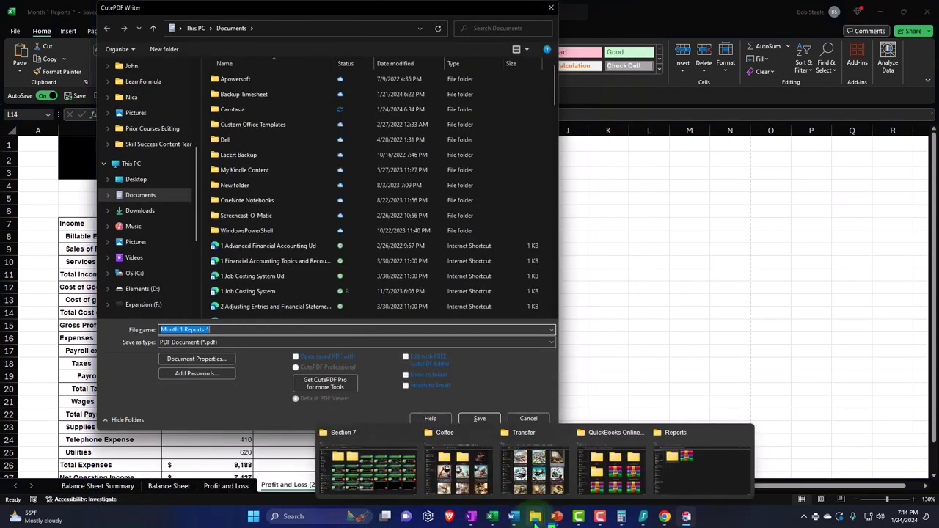
left_click(722, 481)
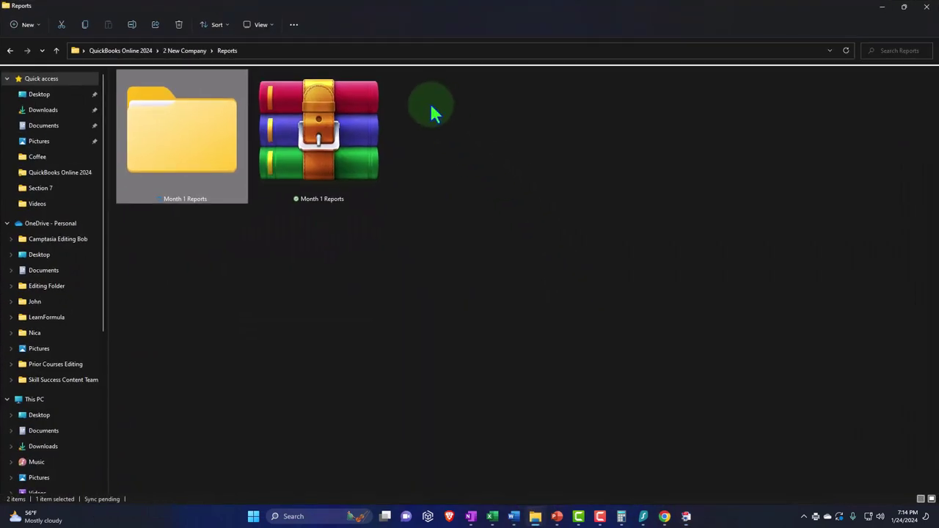
left_click(349, 53)
key("ctrl+c")
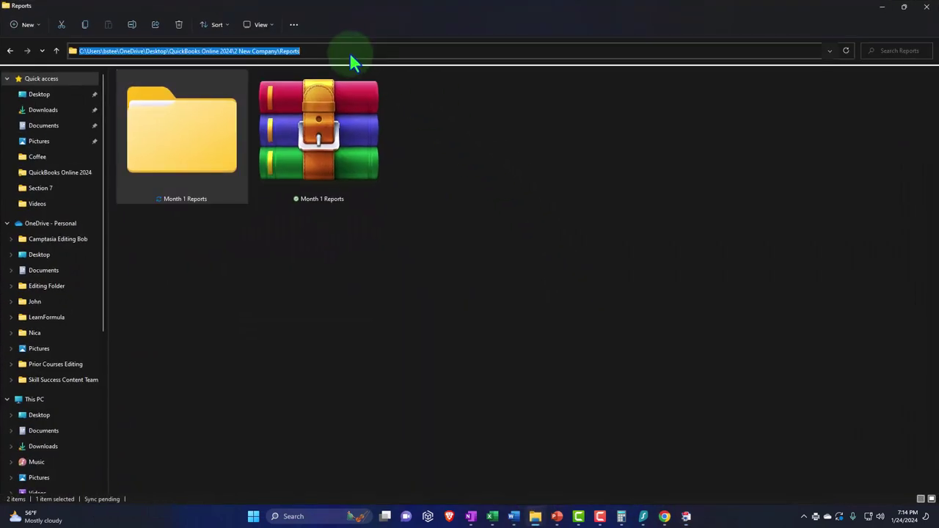
key("End")
left_click(881, 11)
Save the PDF as Month 1 Reports ^ in the Reports folder using the copied folder path
left_click(289, 28)
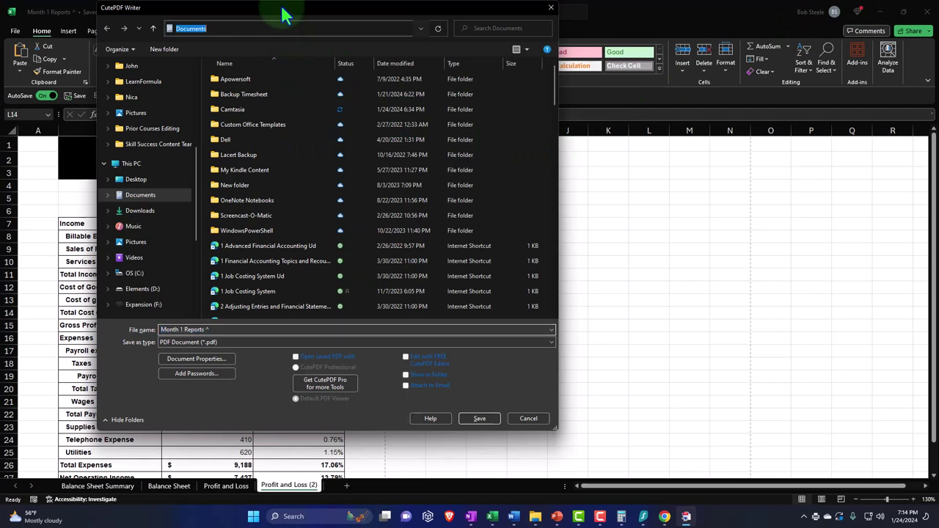
key("ctrl+v")
key("Return")
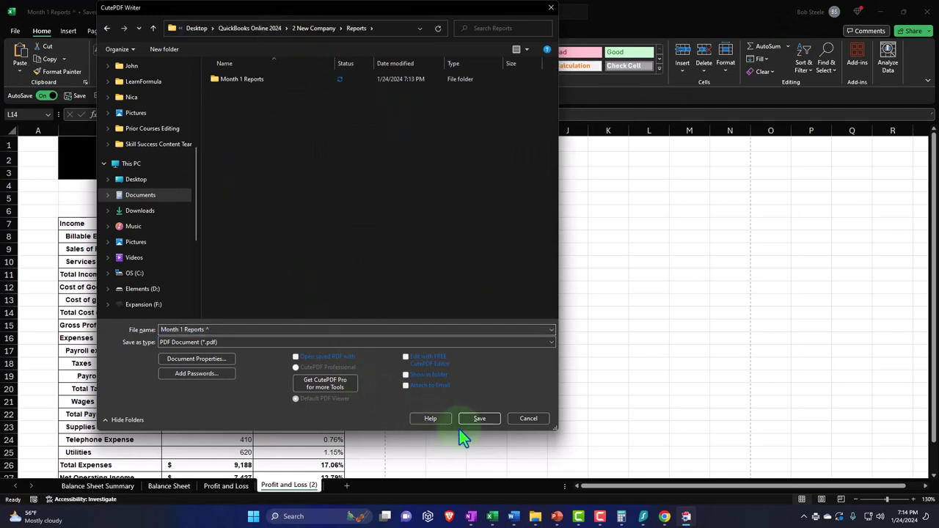
left_click(479, 420)
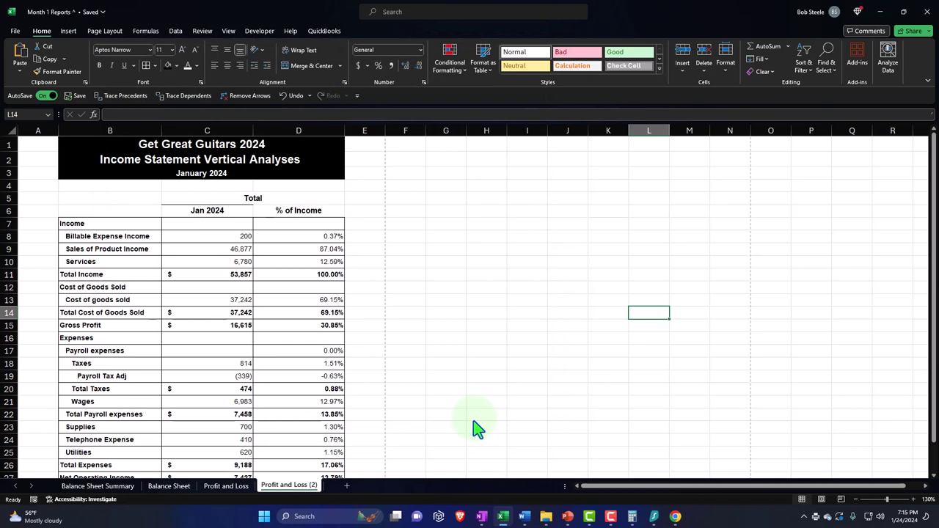
Switch to the Reports folder in File Explorer and open the Month 1 Reports ^ PDF without the tools pane
left_click(878, 12)
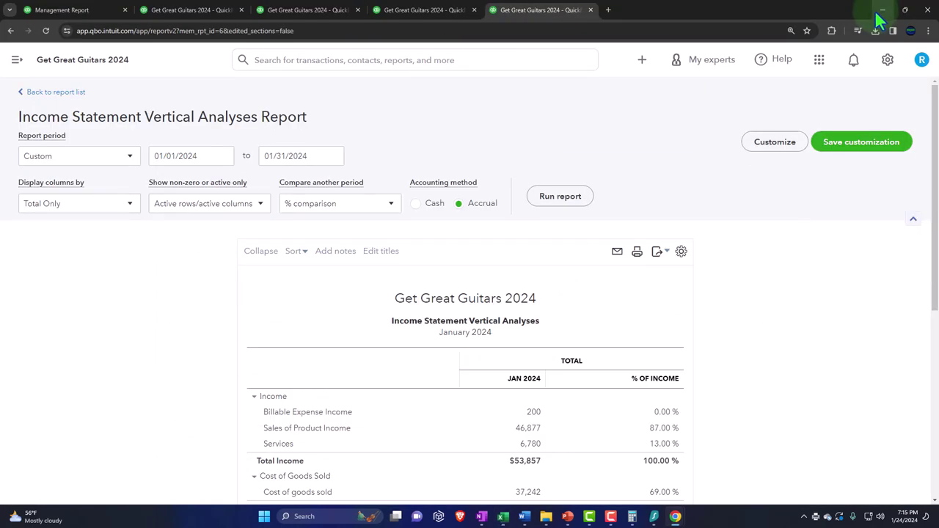
left_click(882, 11)
mouse_move(546, 517)
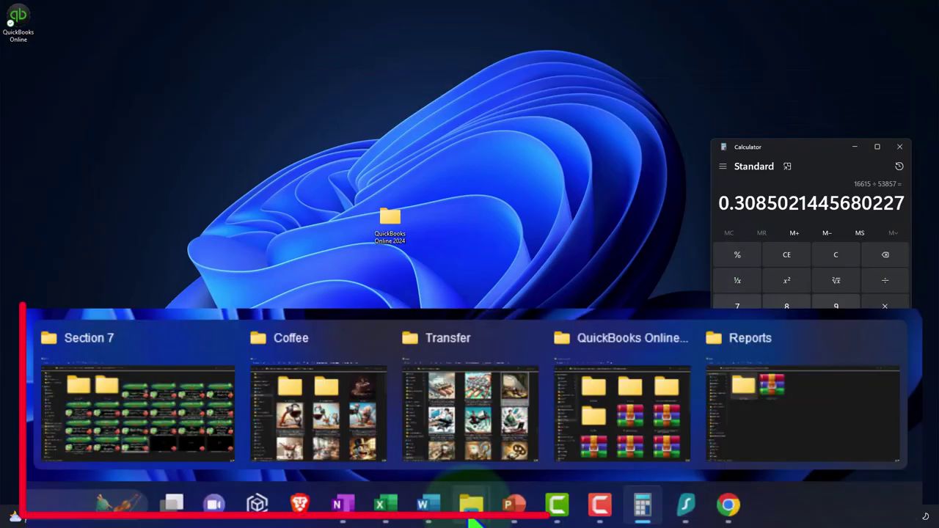
left_click(749, 444)
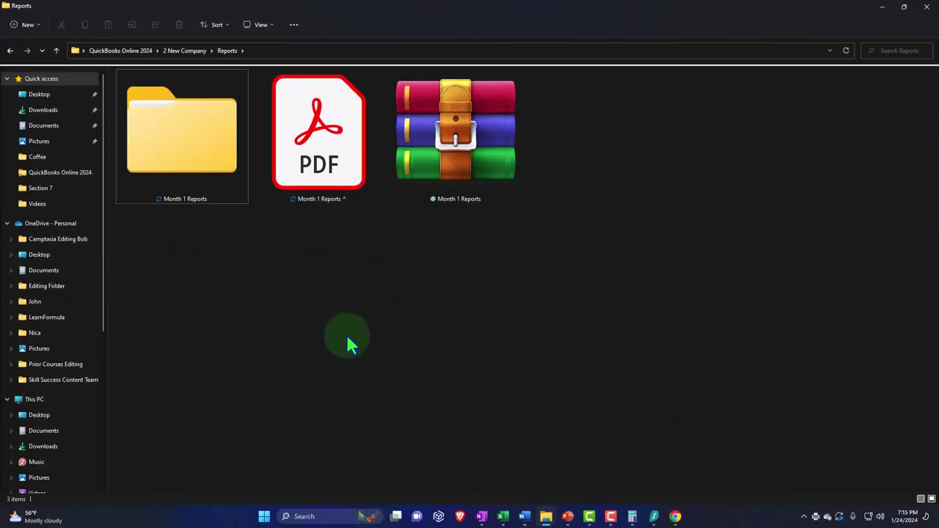
left_click(342, 179)
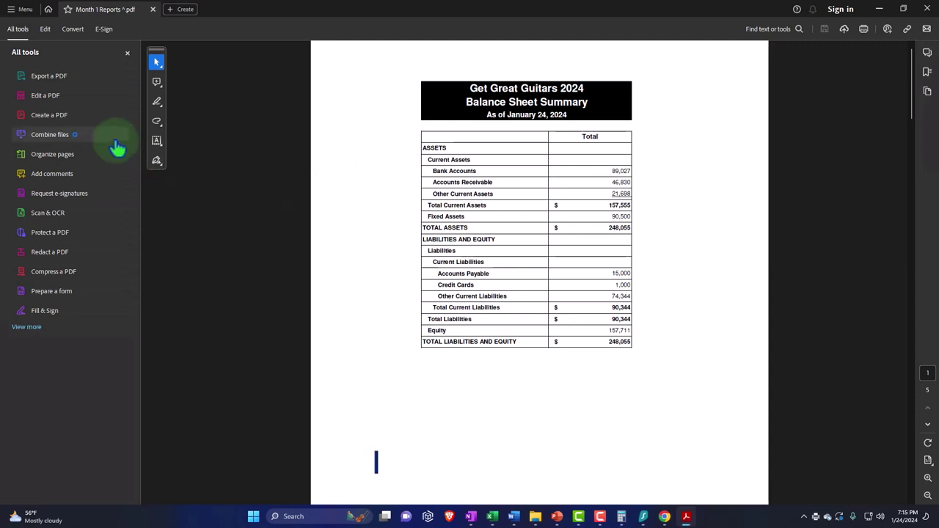
left_click(128, 54)
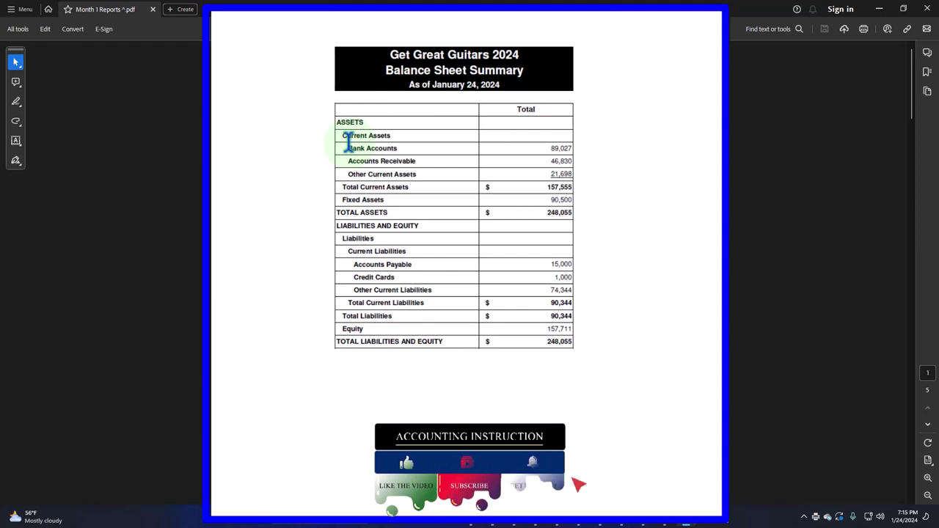
Examine every page of the printed workbook PDF, from the Balance Sheet Summary to the Income Statement Vertical Analyses
scroll(349, 142, "down", 2)
scroll(349, 141, "down", 10)
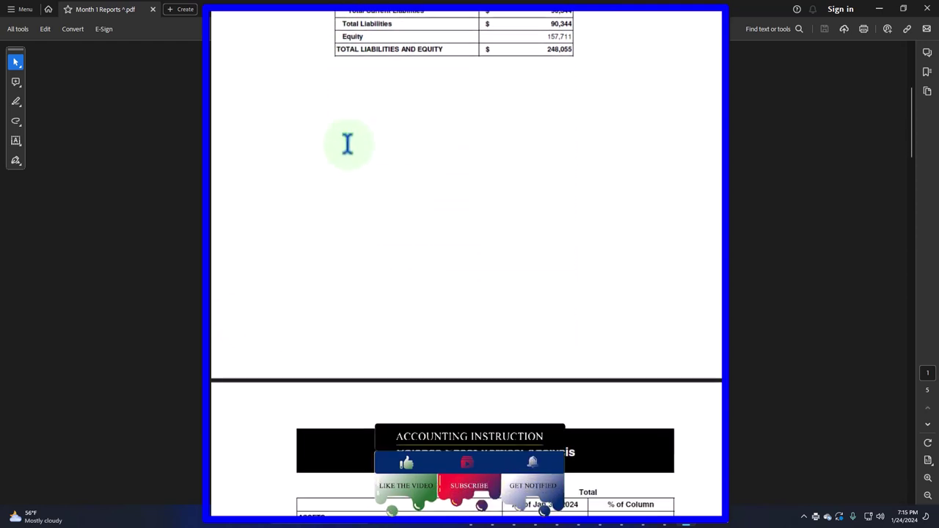
scroll(256, 234, "down", 8)
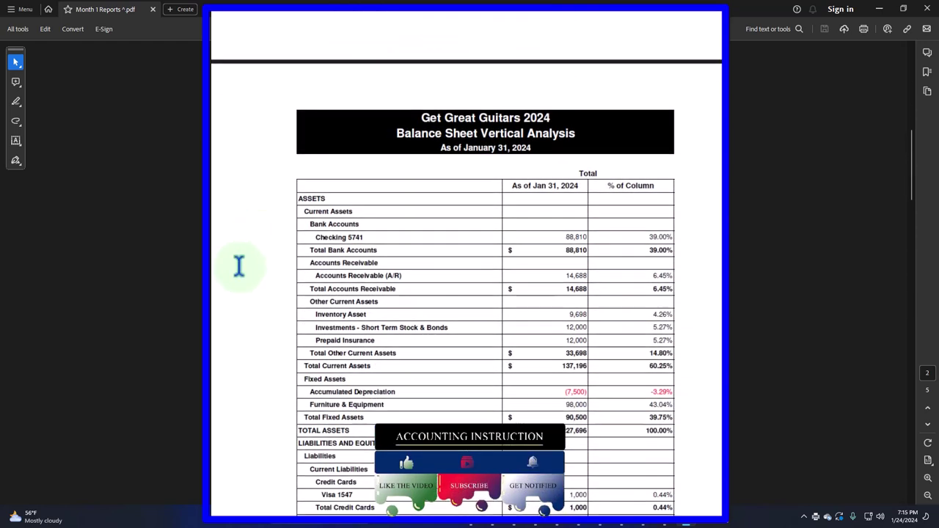
scroll(240, 267, "down", 15)
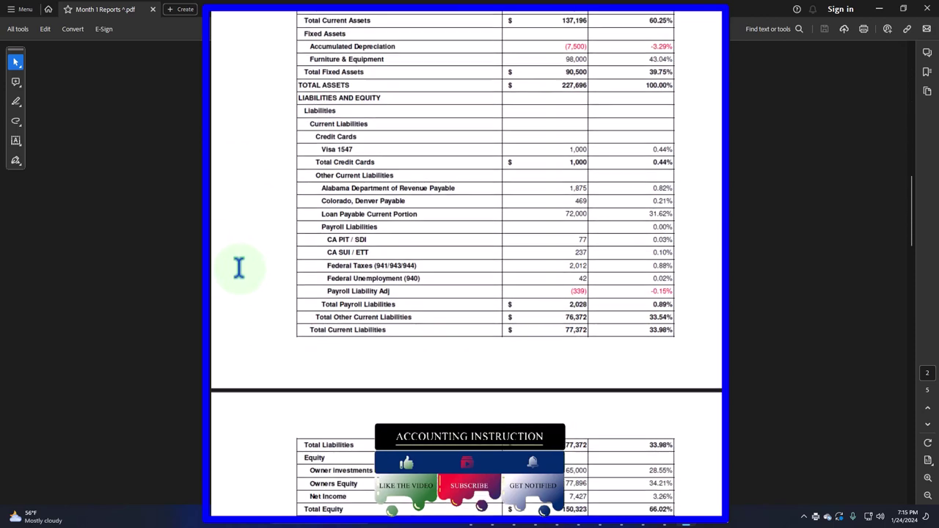
scroll(244, 285, "down", 20)
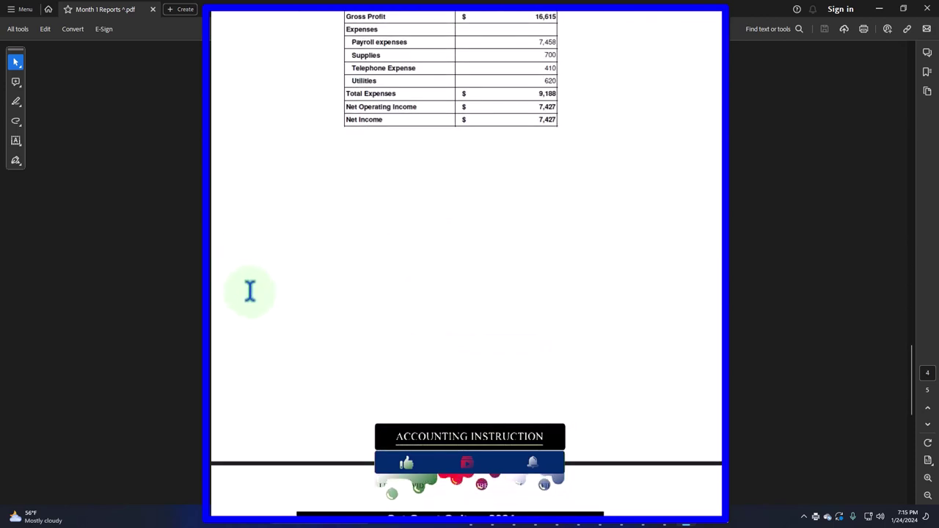
scroll(255, 297, "up", 3)
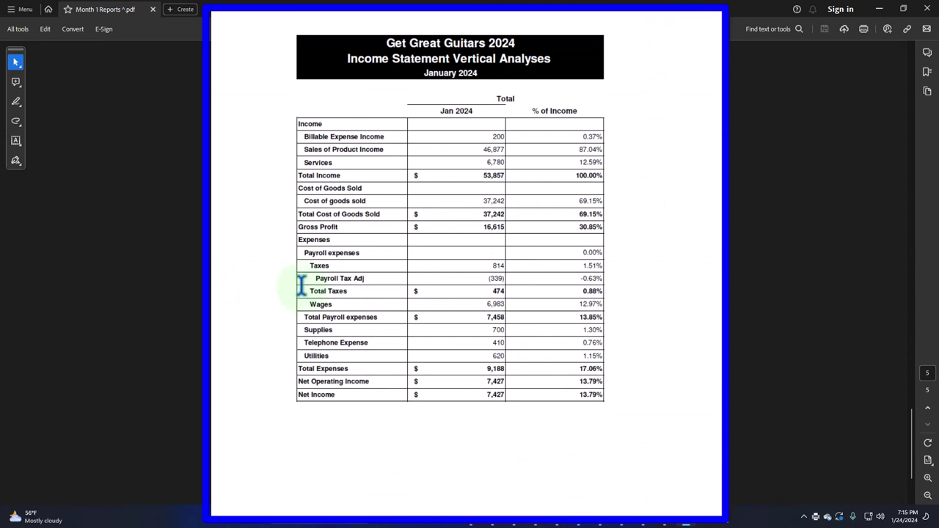
Open the separate balance sheet vertical analysis PDF from the Month 1 Reports folder and review both pages for comparison
mouse_move(535, 517)
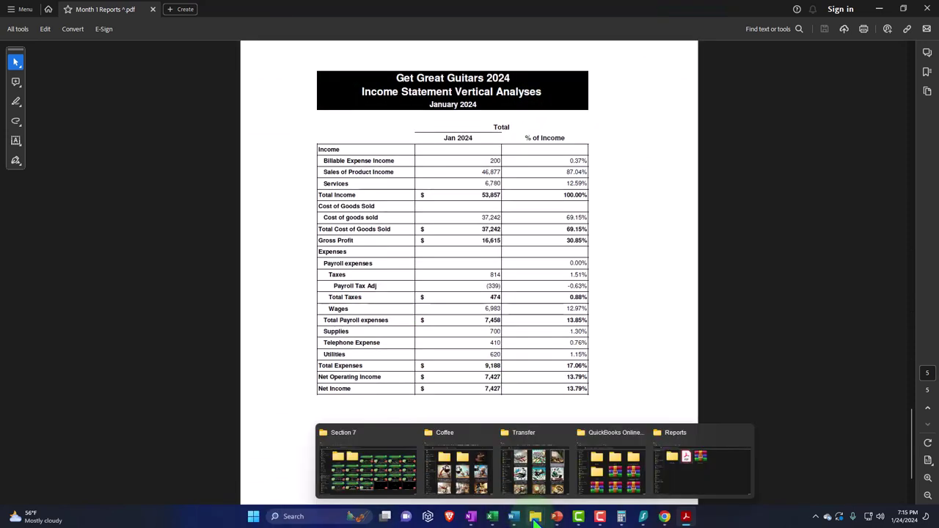
left_click(701, 453)
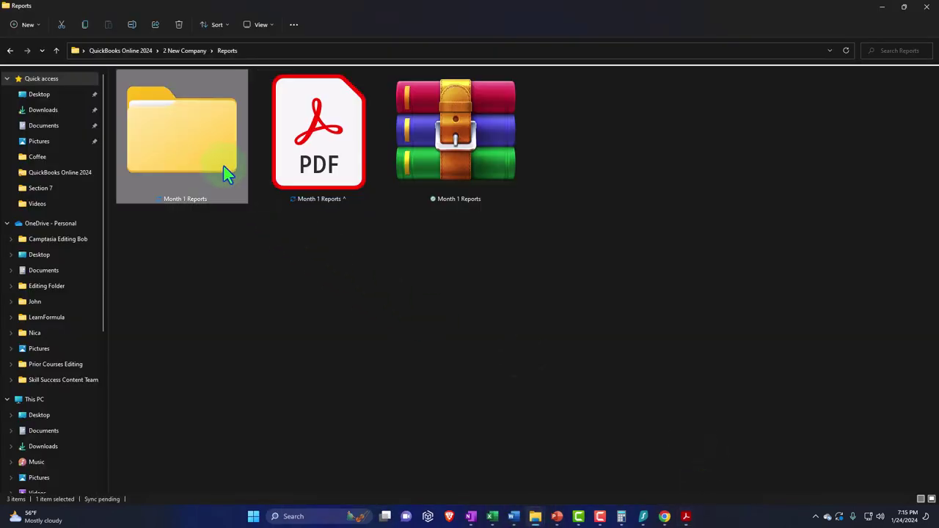
double_click(226, 173)
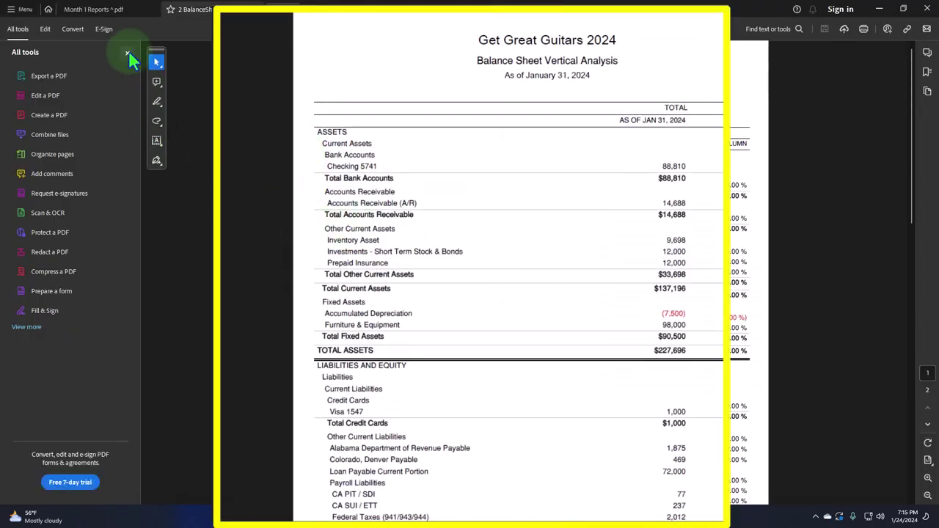
left_click(128, 50)
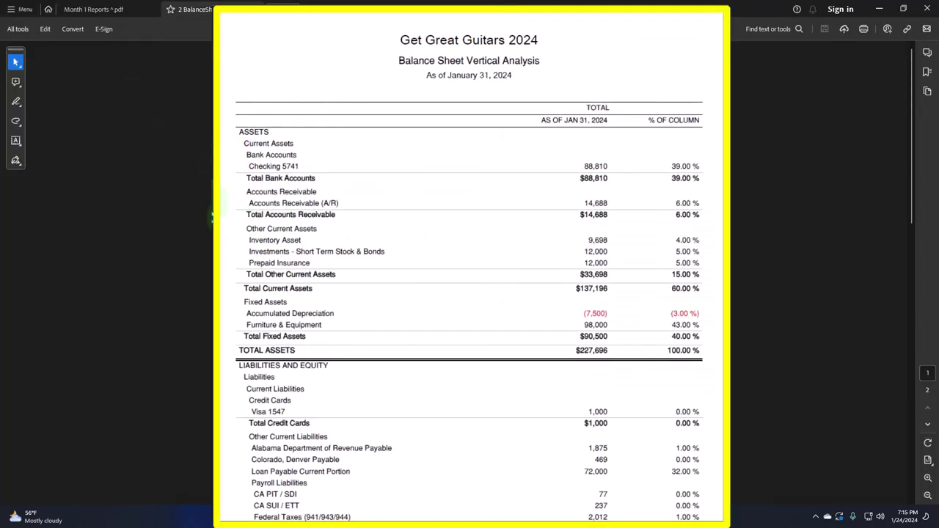
scroll(216, 221, "down", 8)
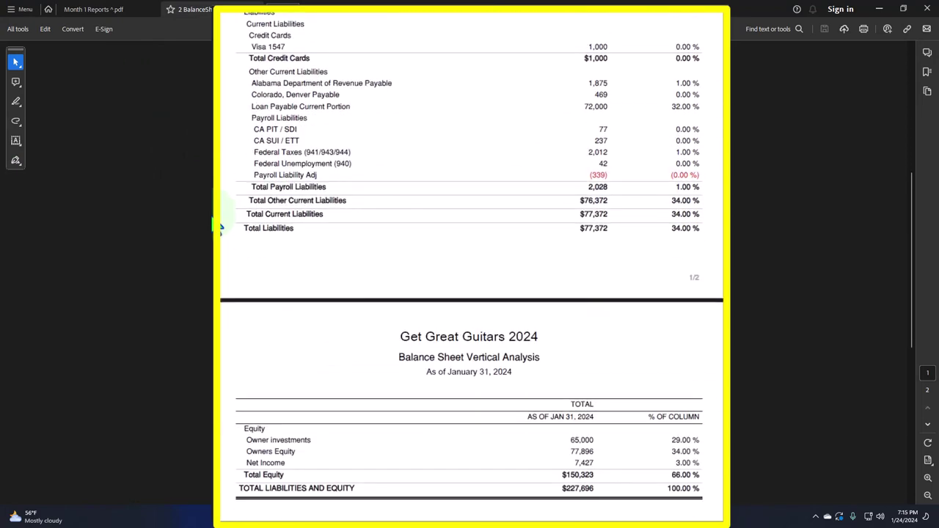
scroll(223, 235, "up", 10)
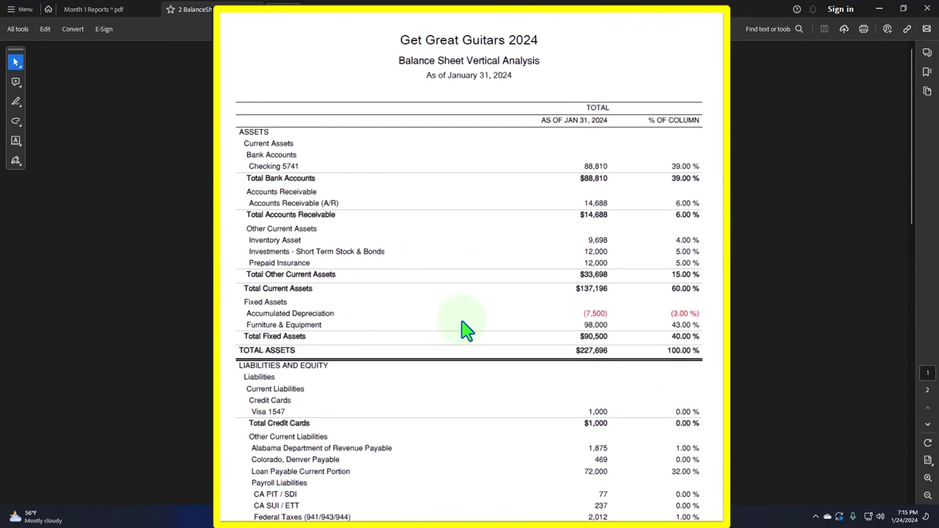
Switch to the QuickBooks management report in Chrome, show its Reports section, and generate the print preview
mouse_move(664, 516)
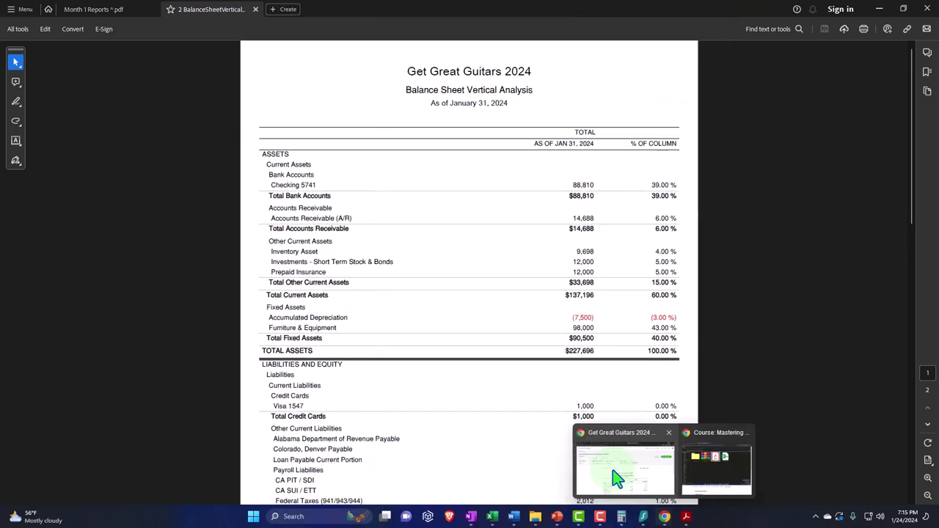
left_click(616, 478)
left_click(66, 10)
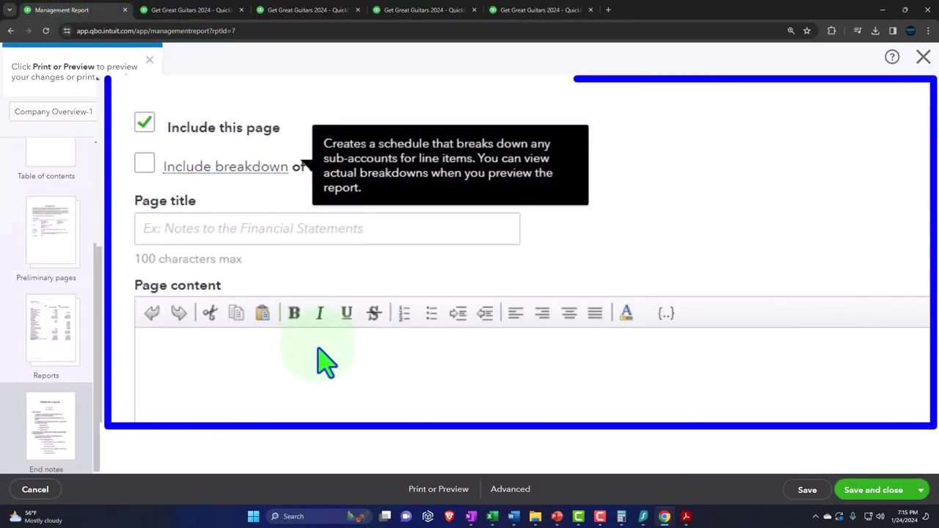
left_click(35, 235)
left_click(65, 336)
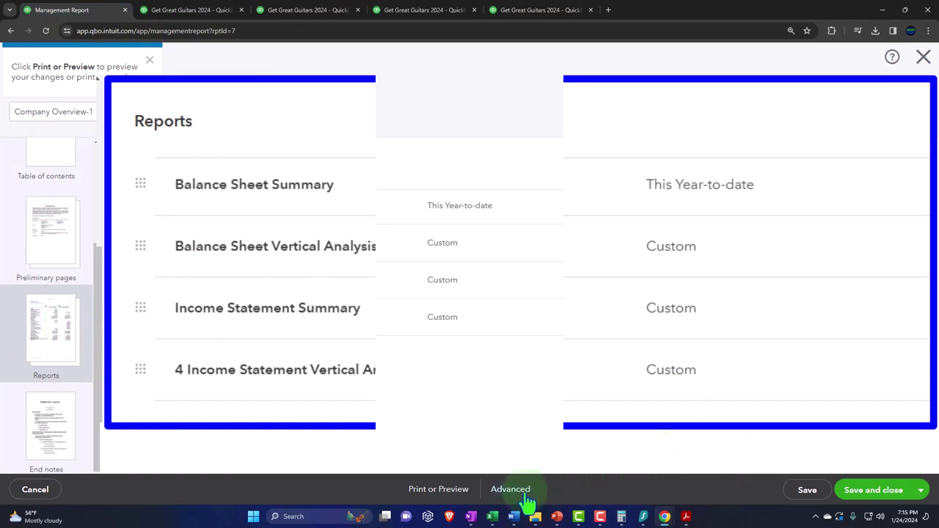
left_click(460, 492)
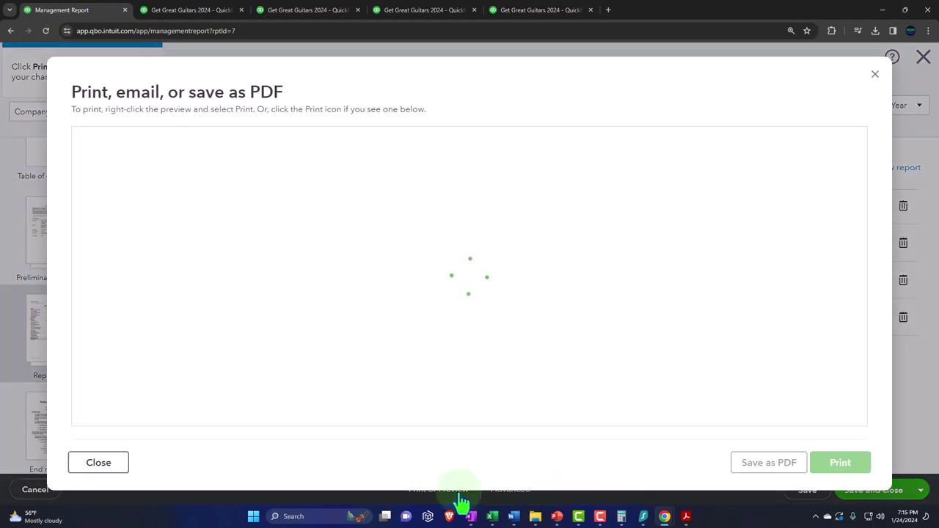
Examine the management report preview from the table of contents through the balance sheet reports to the income statement summary
scroll(397, 323, "down", 15)
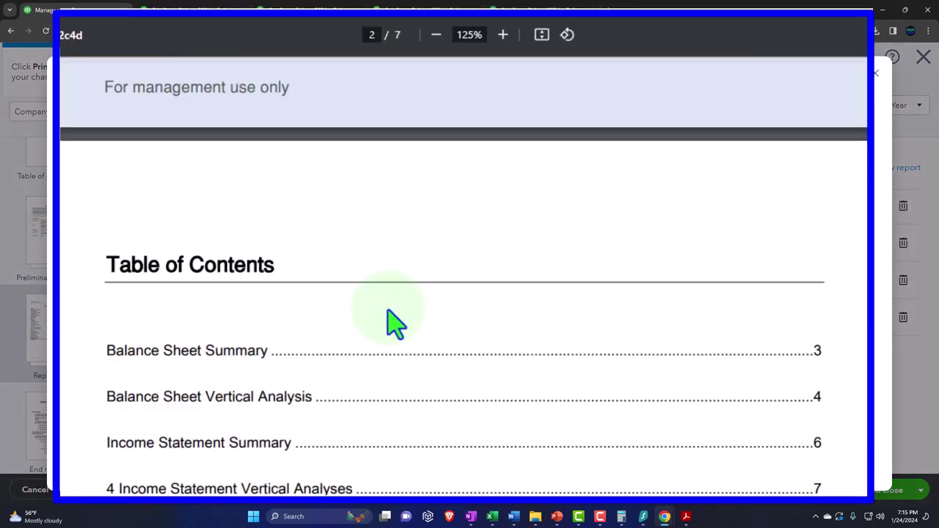
scroll(395, 324, "up", 3)
scroll(395, 325, "down", 10)
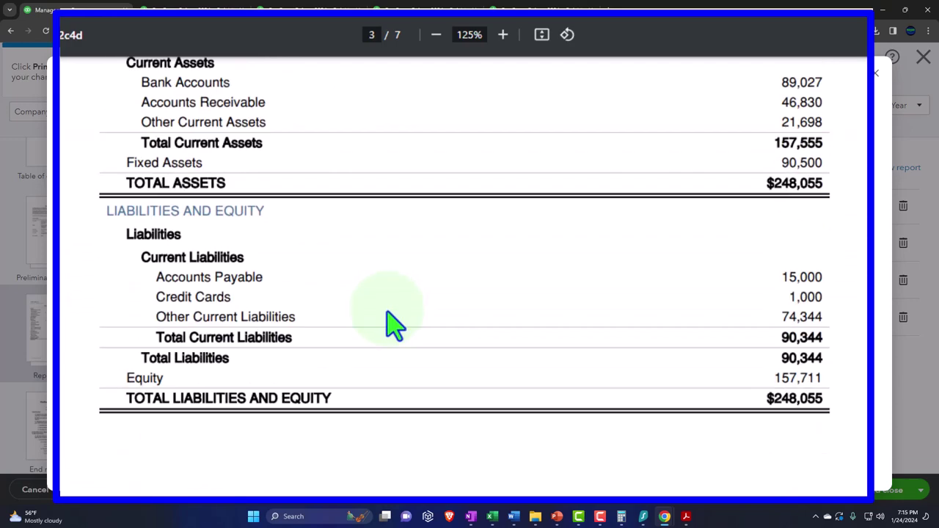
scroll(394, 324, "down", 12)
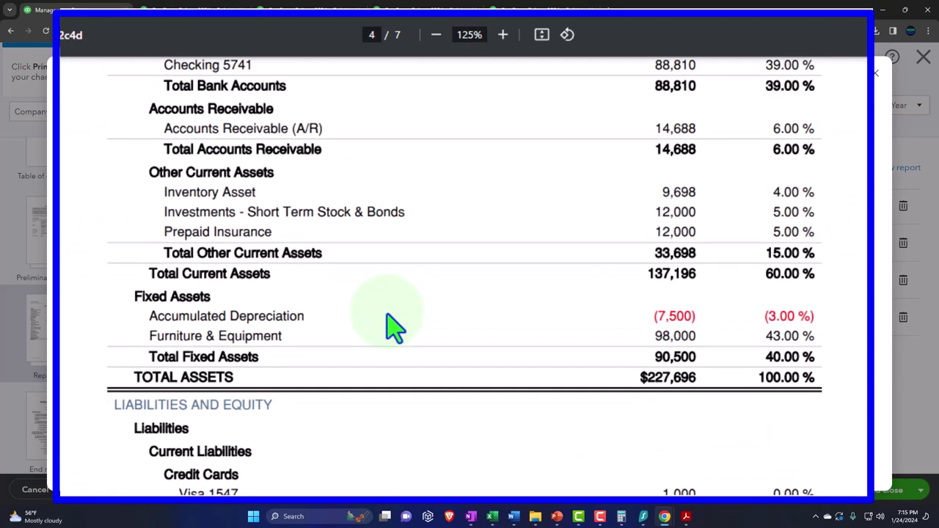
scroll(395, 325, "down", 3)
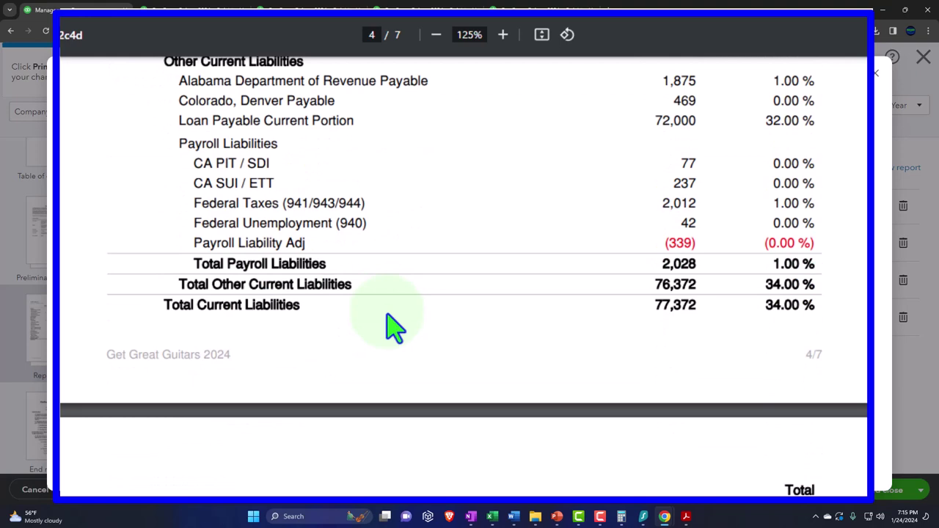
scroll(395, 324, "down", 18)
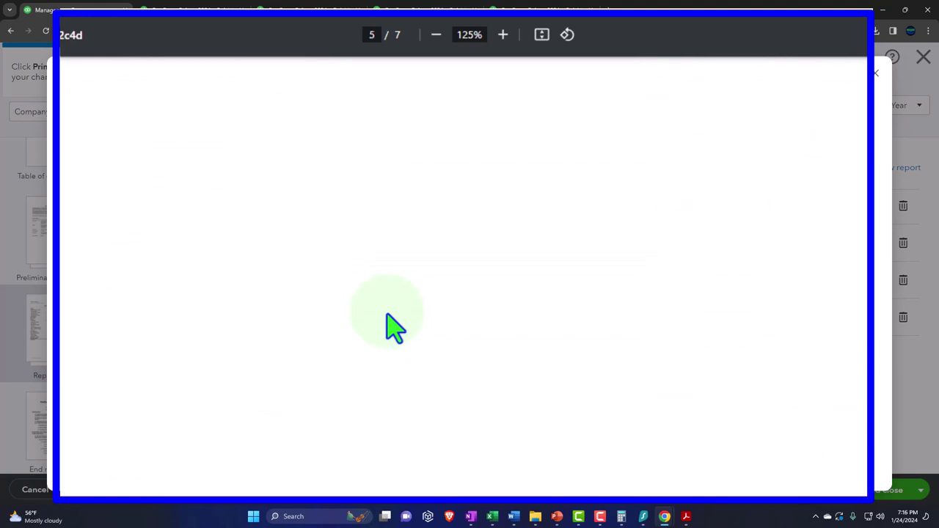
scroll(394, 325, "down", 5)
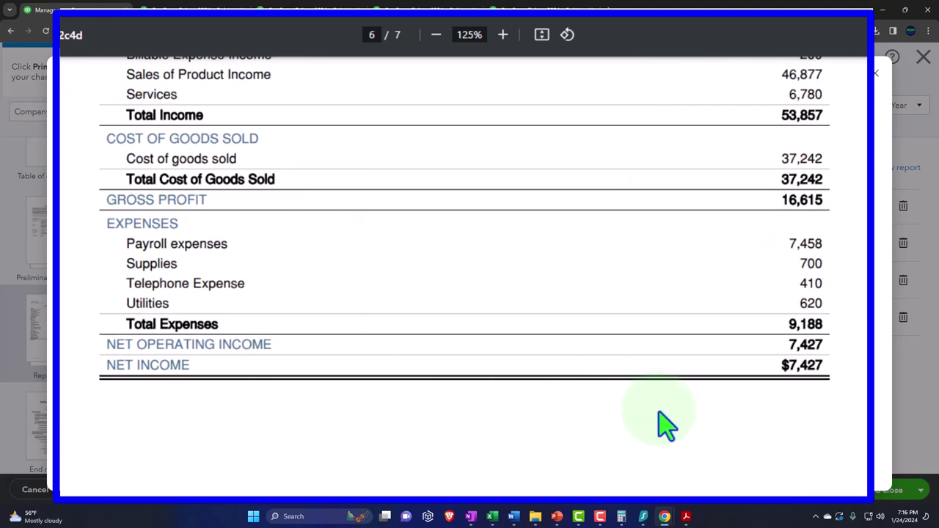
Return to the Month 1 Reports ^ PDF in Acrobat and review its pages from the last back to the first
mouse_move(686, 517)
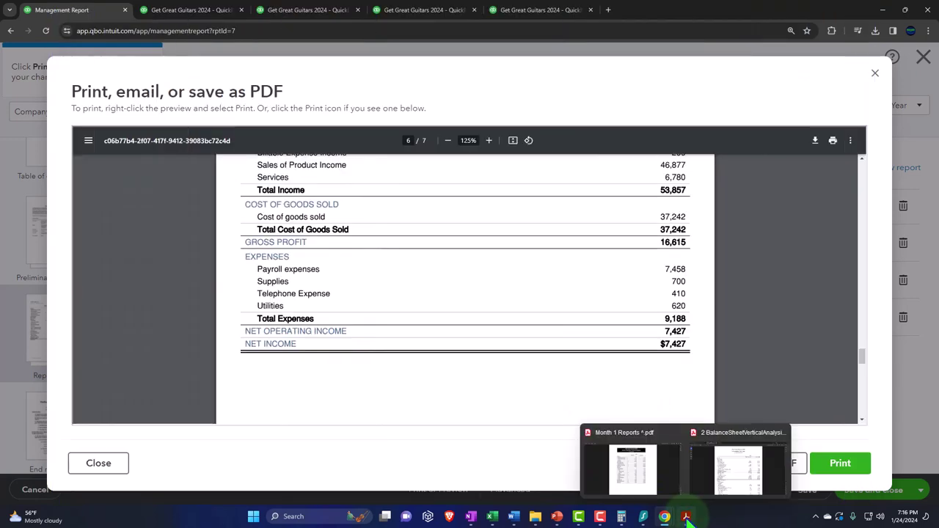
left_click(727, 482)
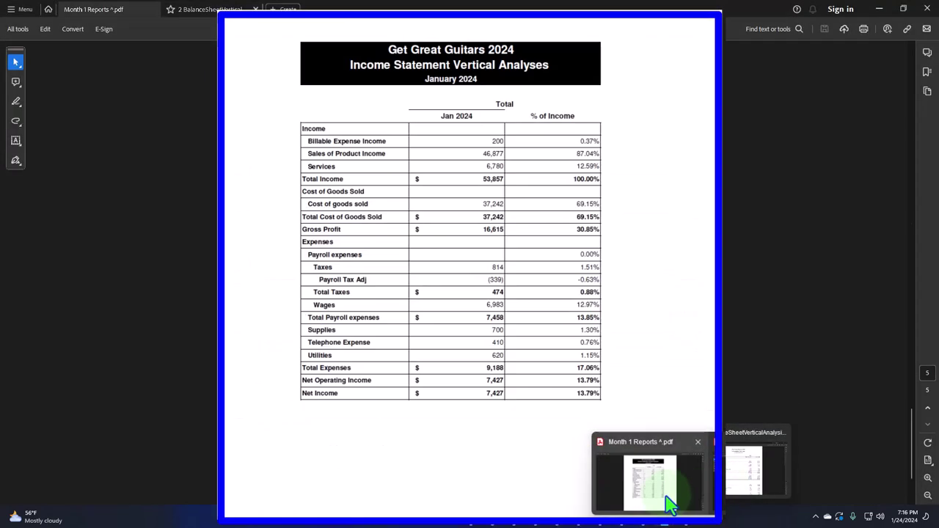
left_click(664, 493)
scroll(461, 283, "down", 3)
scroll(457, 295, "up", 8)
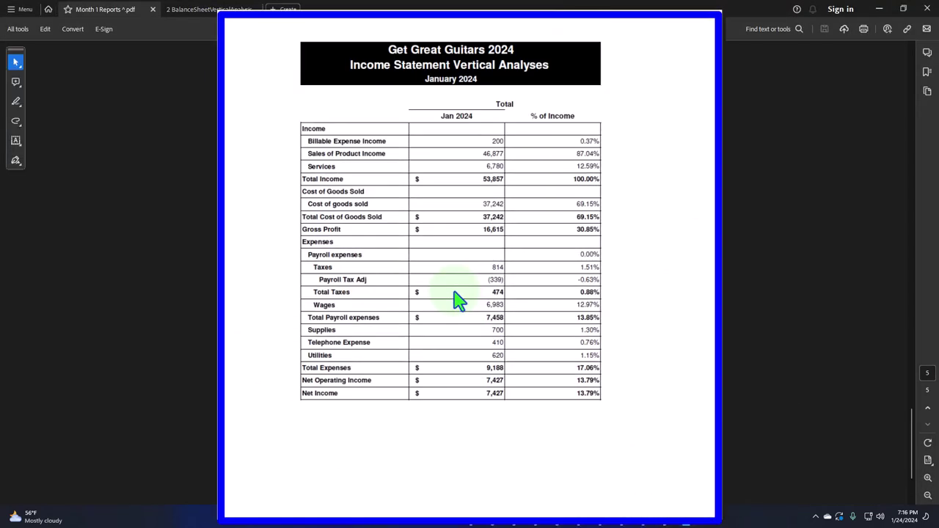
scroll(456, 299, "up", 15)
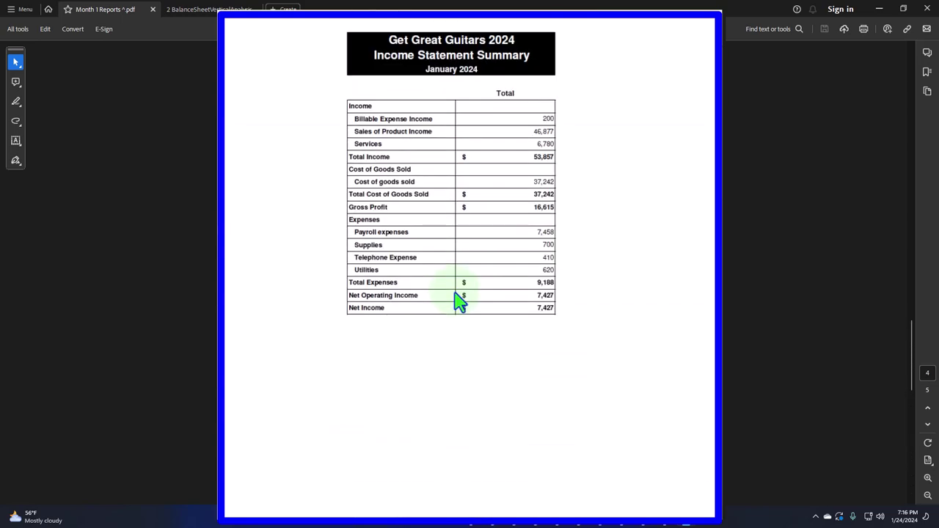
scroll(455, 297, "up", 15)
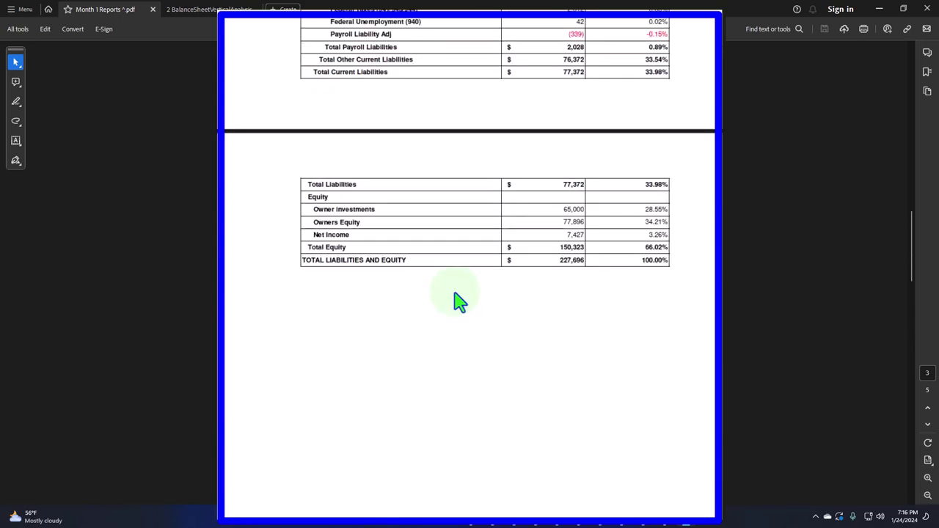
scroll(457, 301, "up", 6)
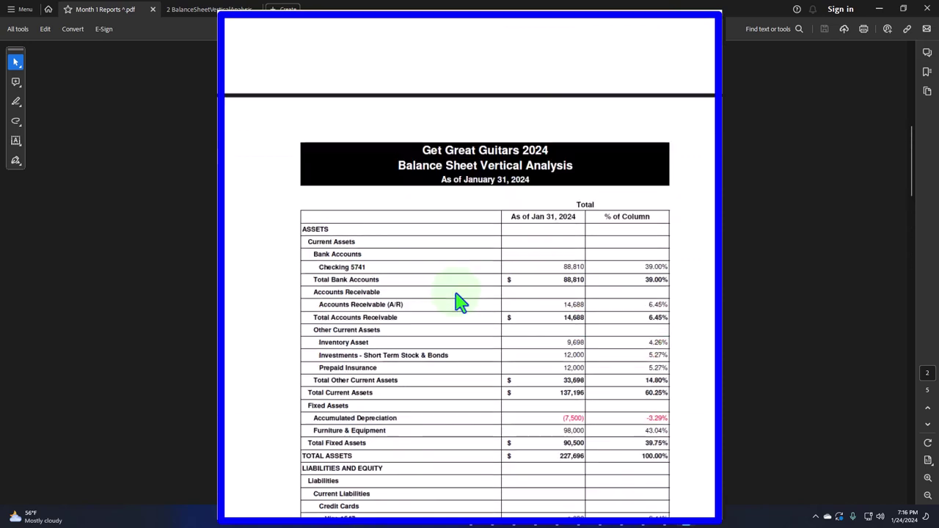
scroll(457, 300, "up", 12)
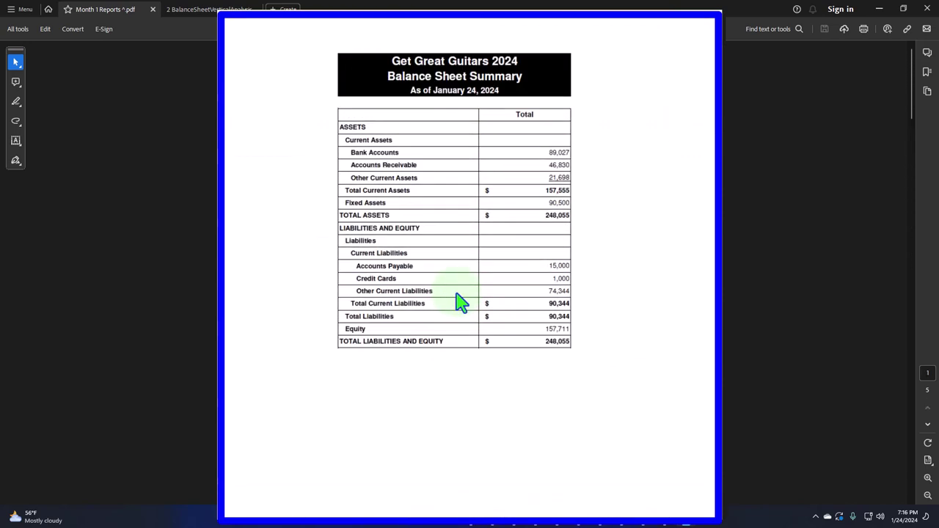